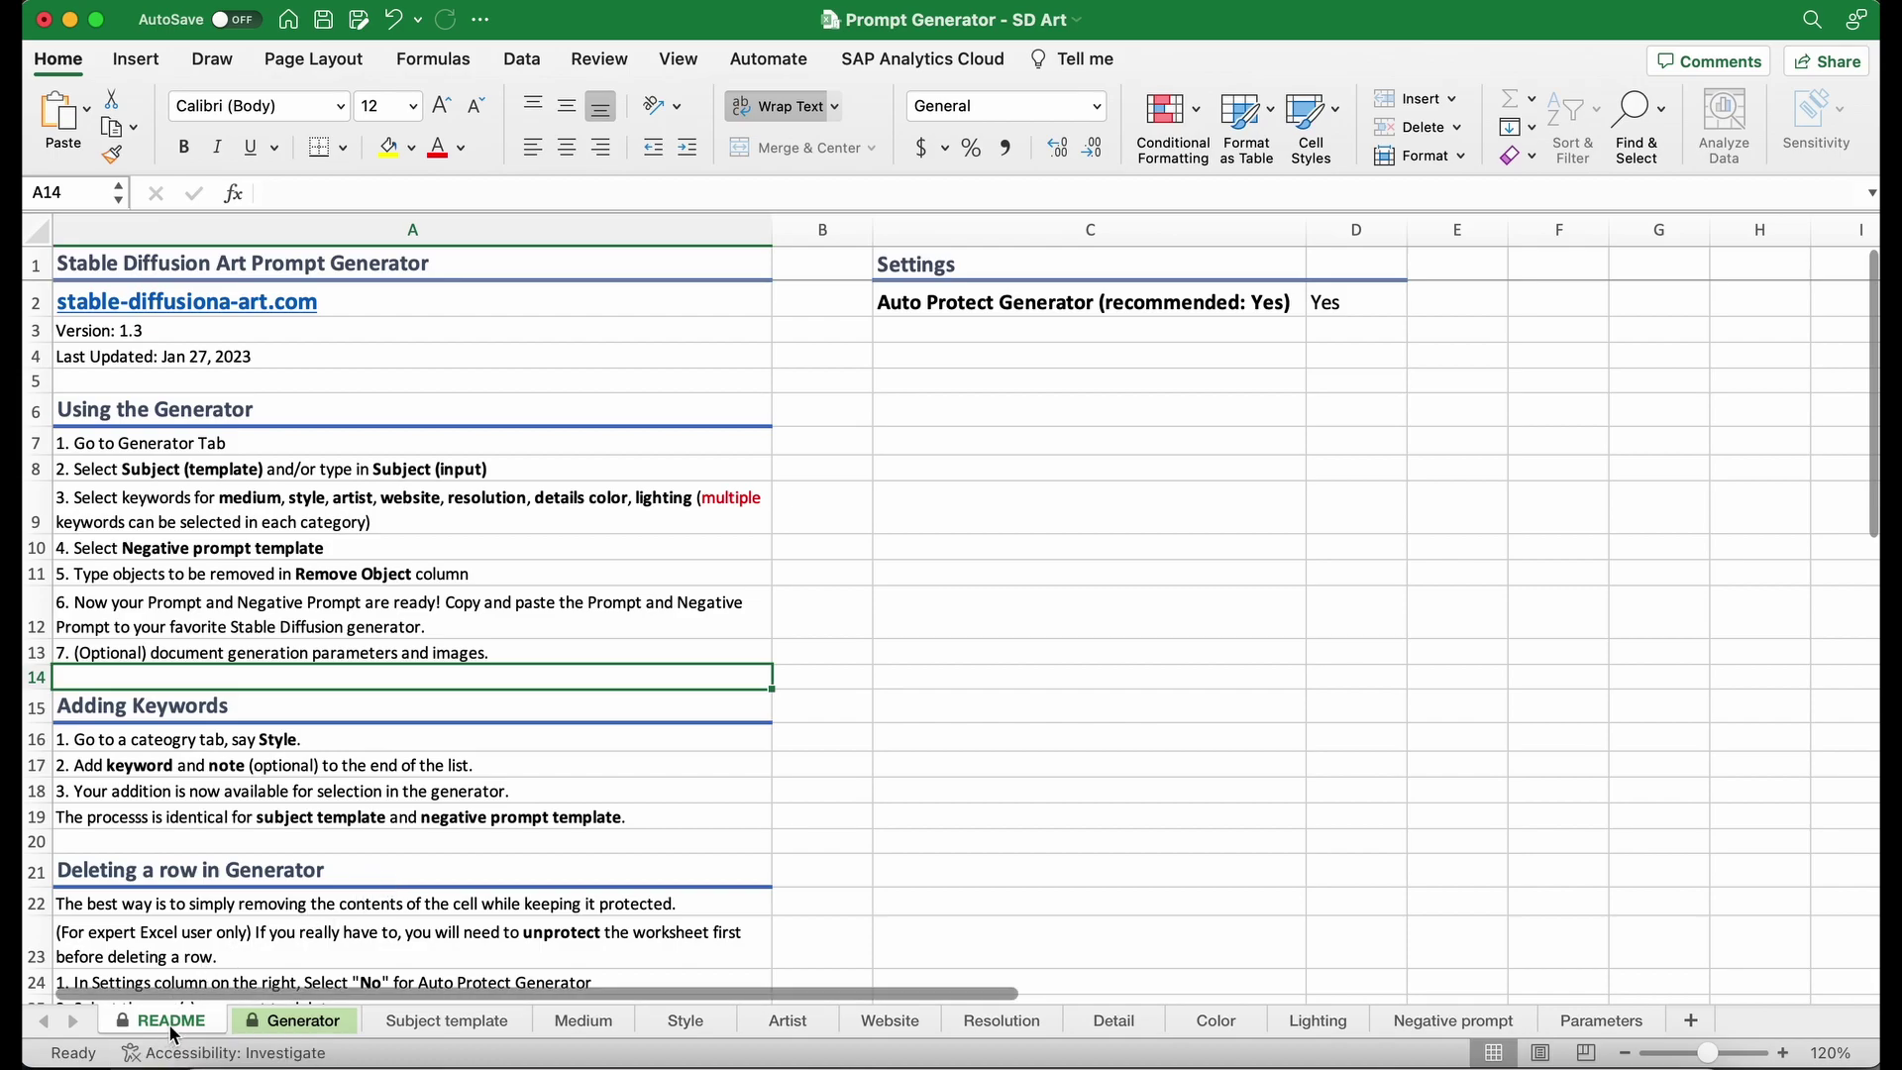
# Step: On the Generator sheet, enter 'realistic human' as the ID in cell A5
pyautogui.click(330, 1028)
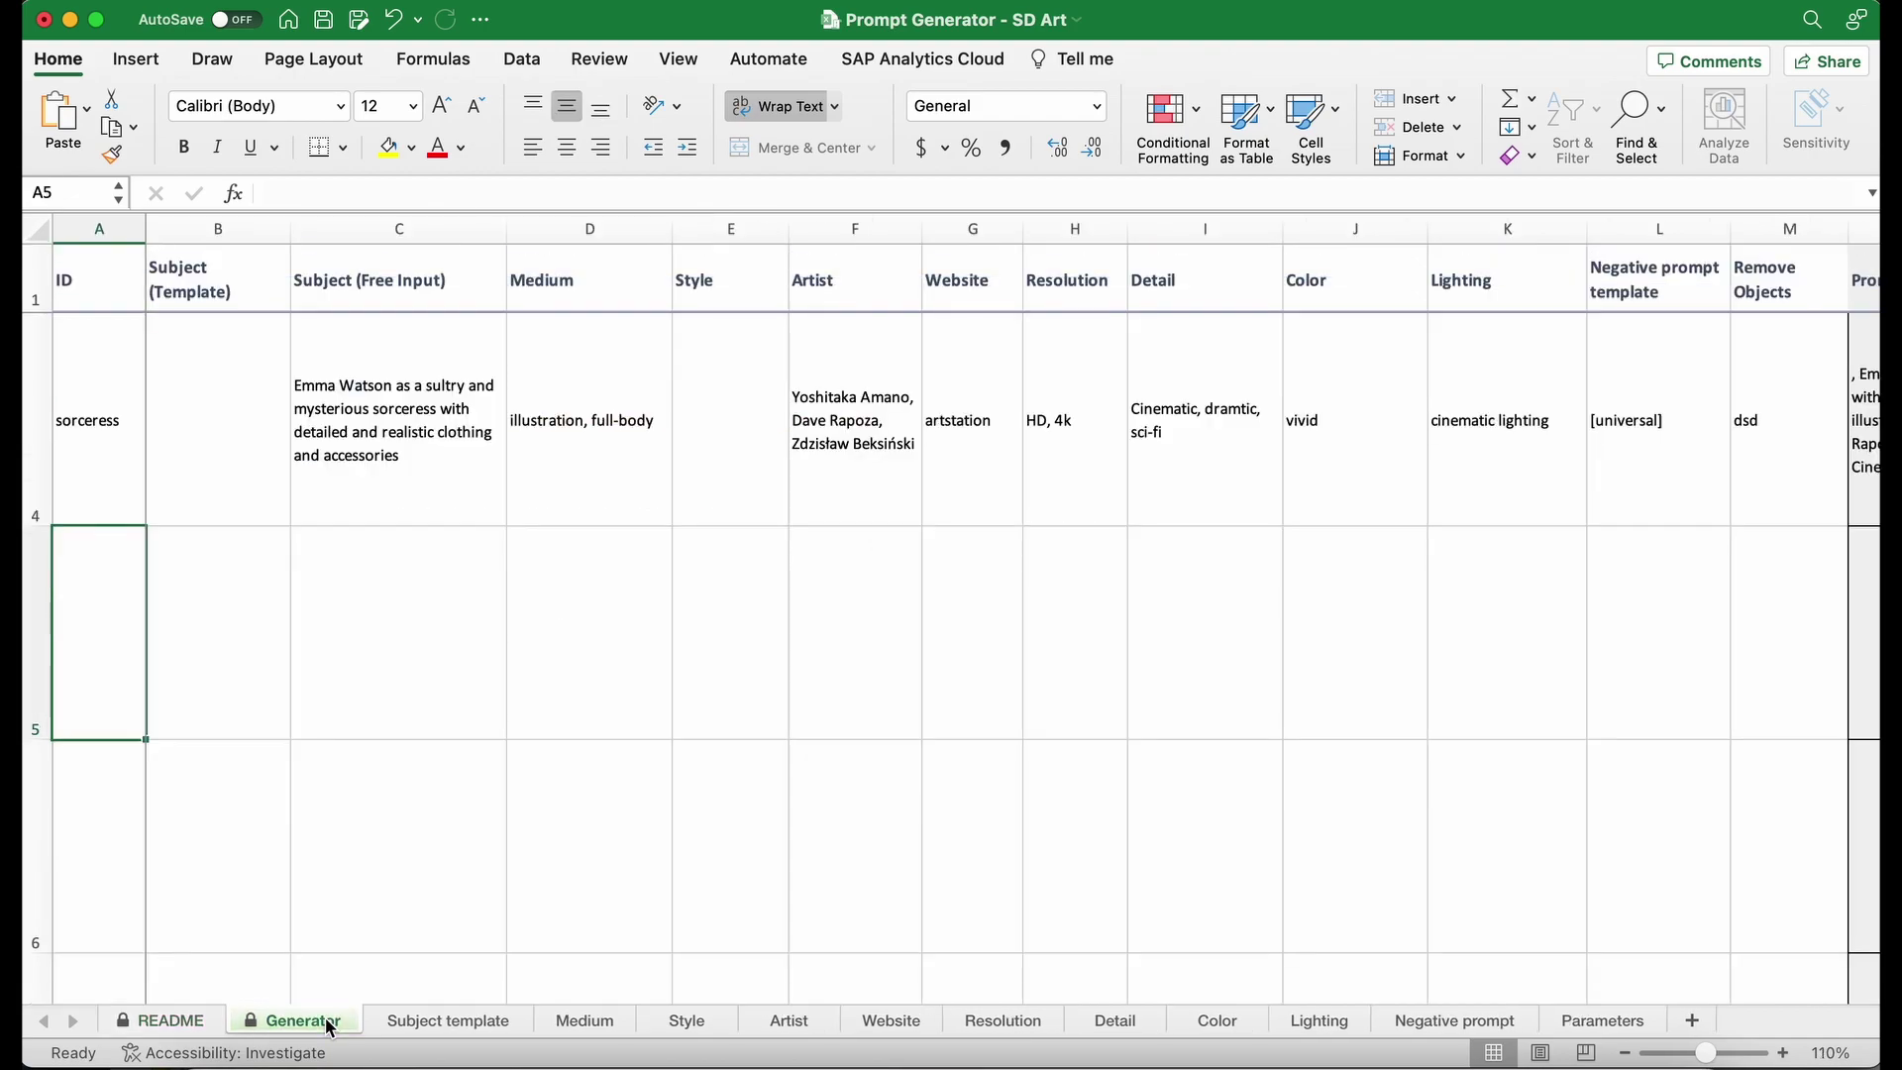
pyautogui.doubleClick(112, 642)
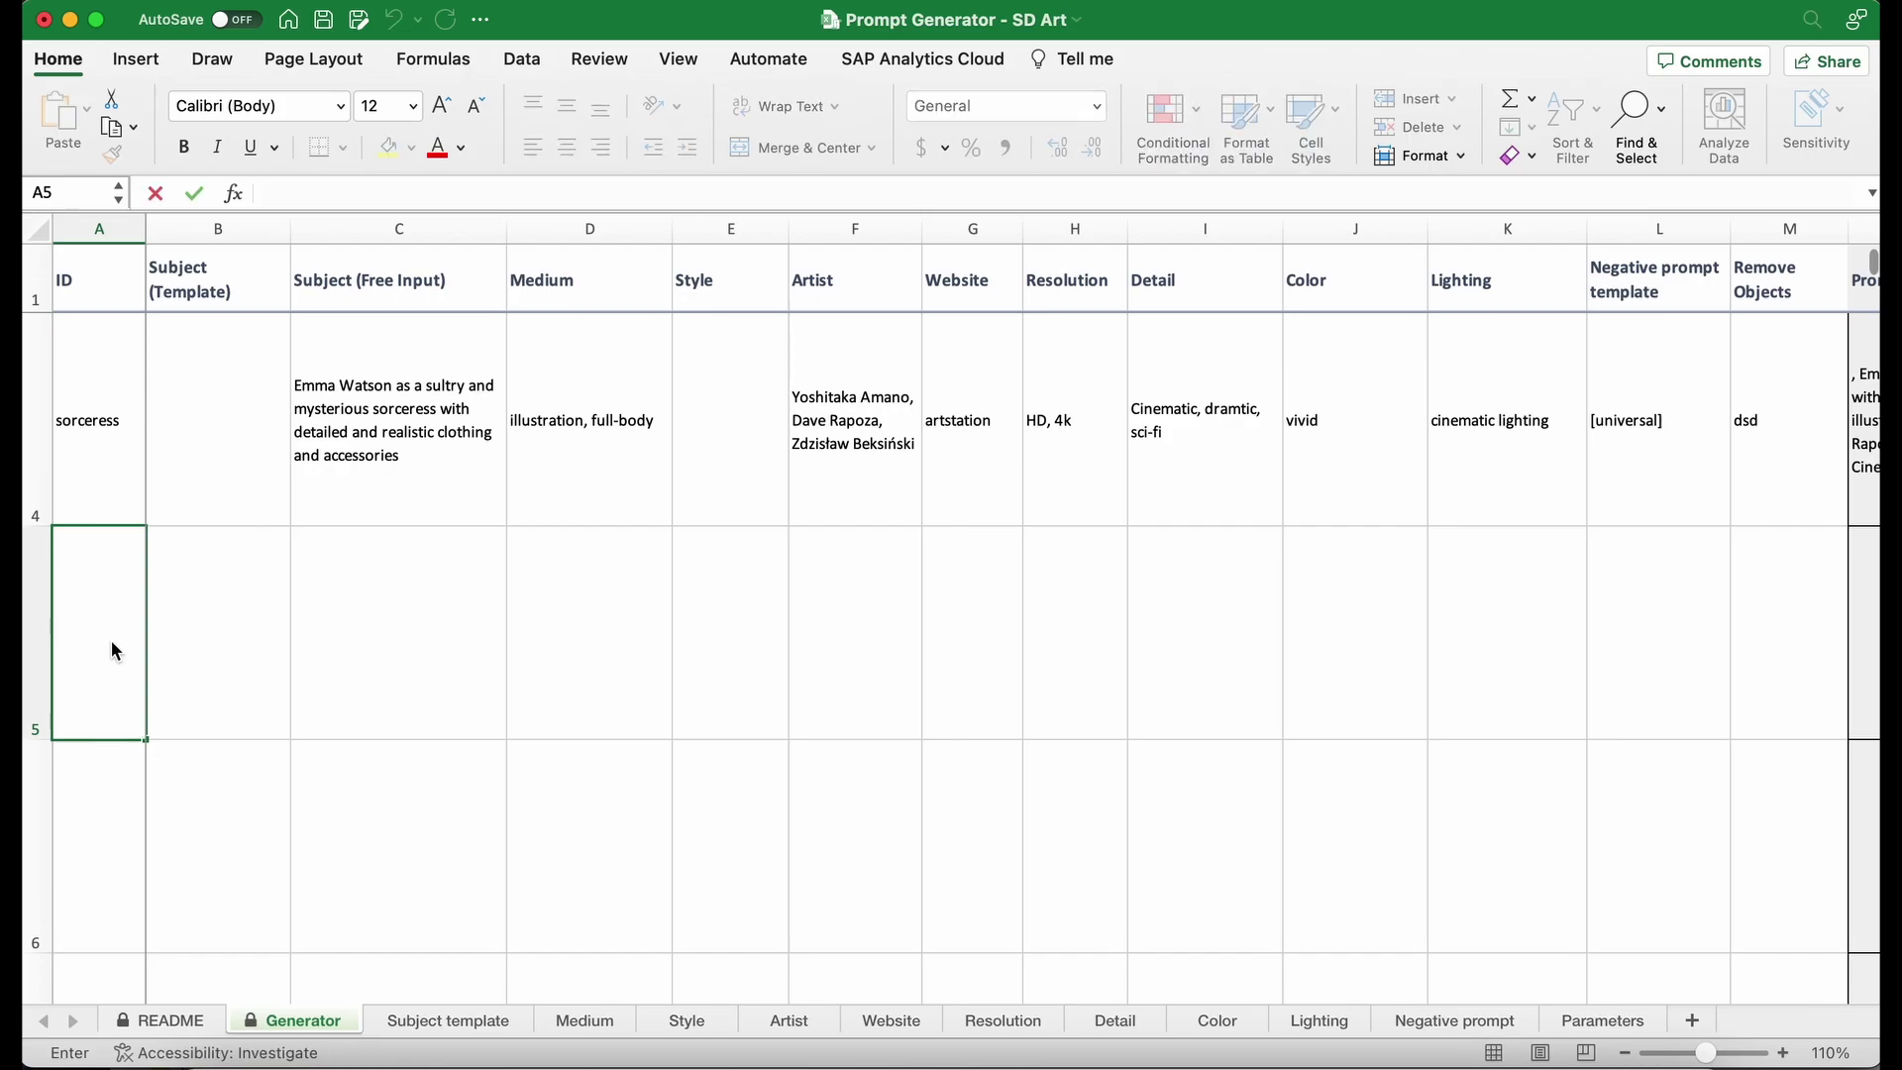
pyautogui.write('realistic human')
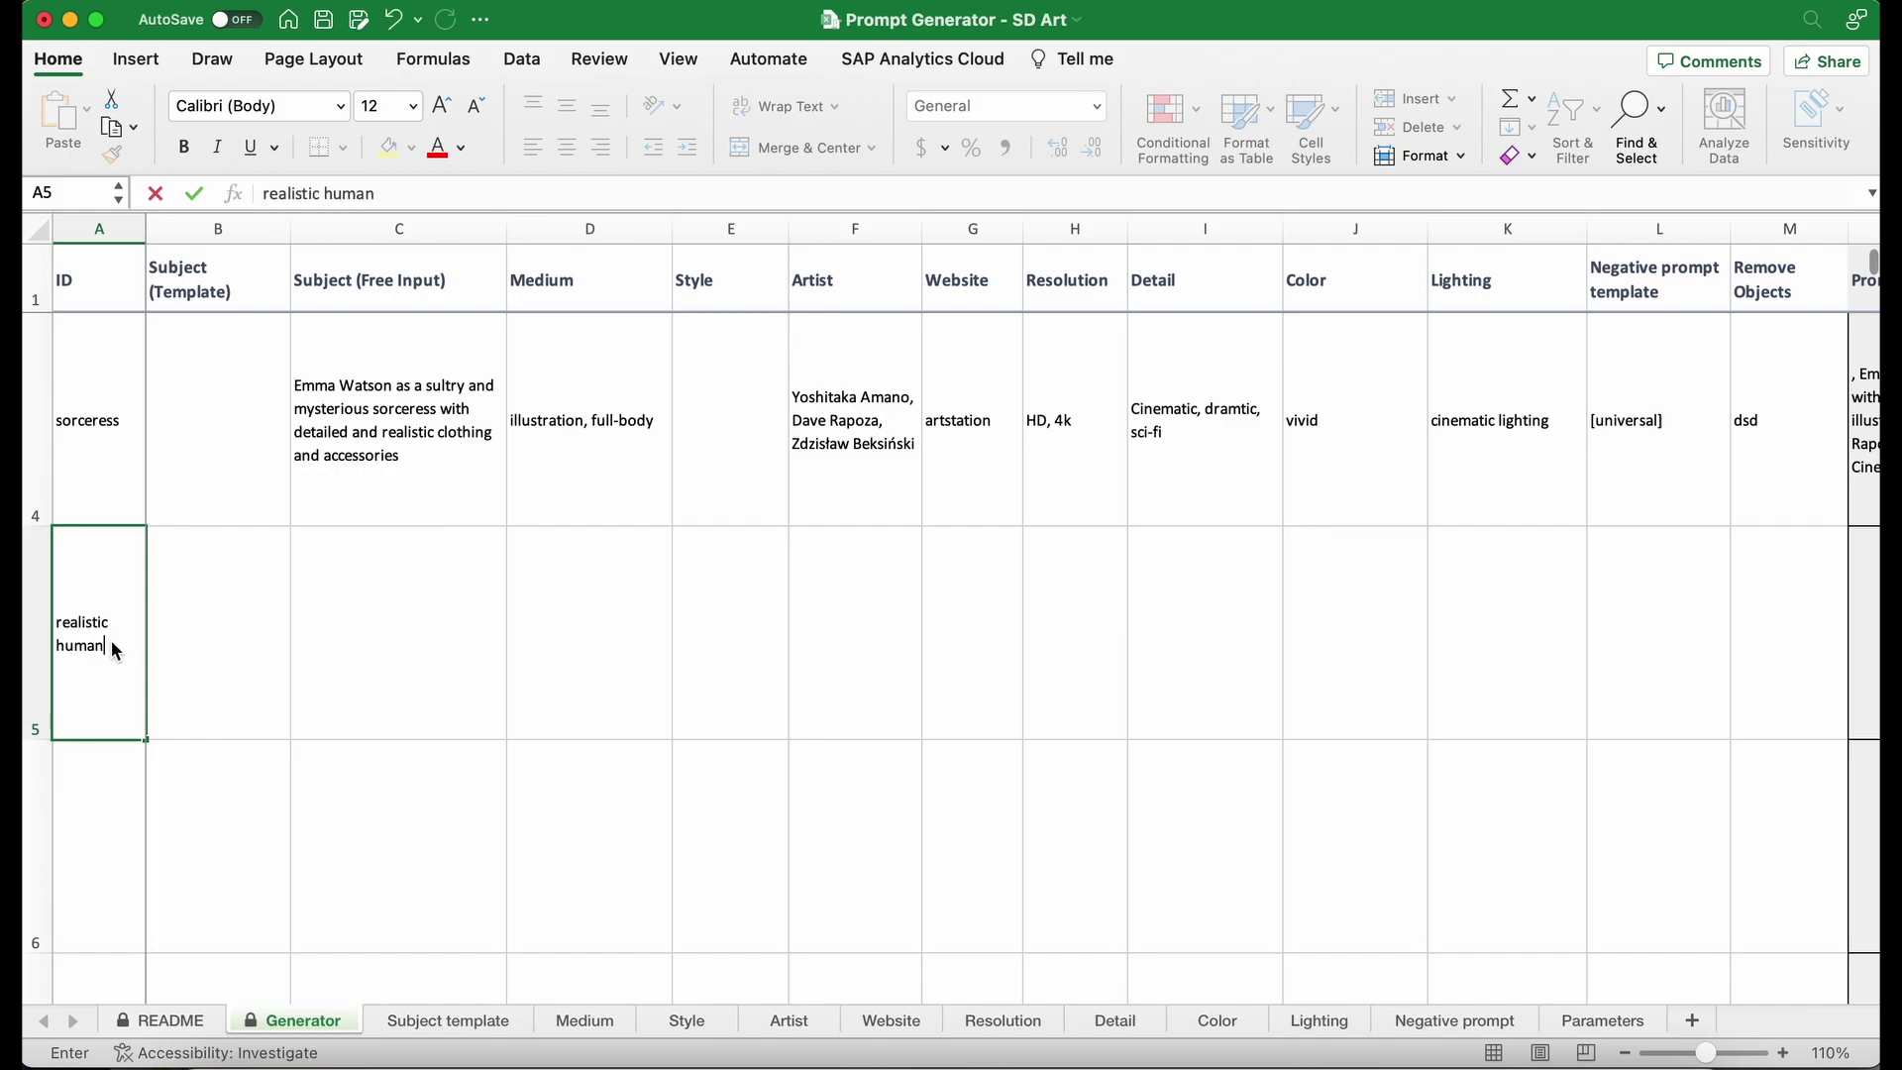
pyautogui.click(224, 598)
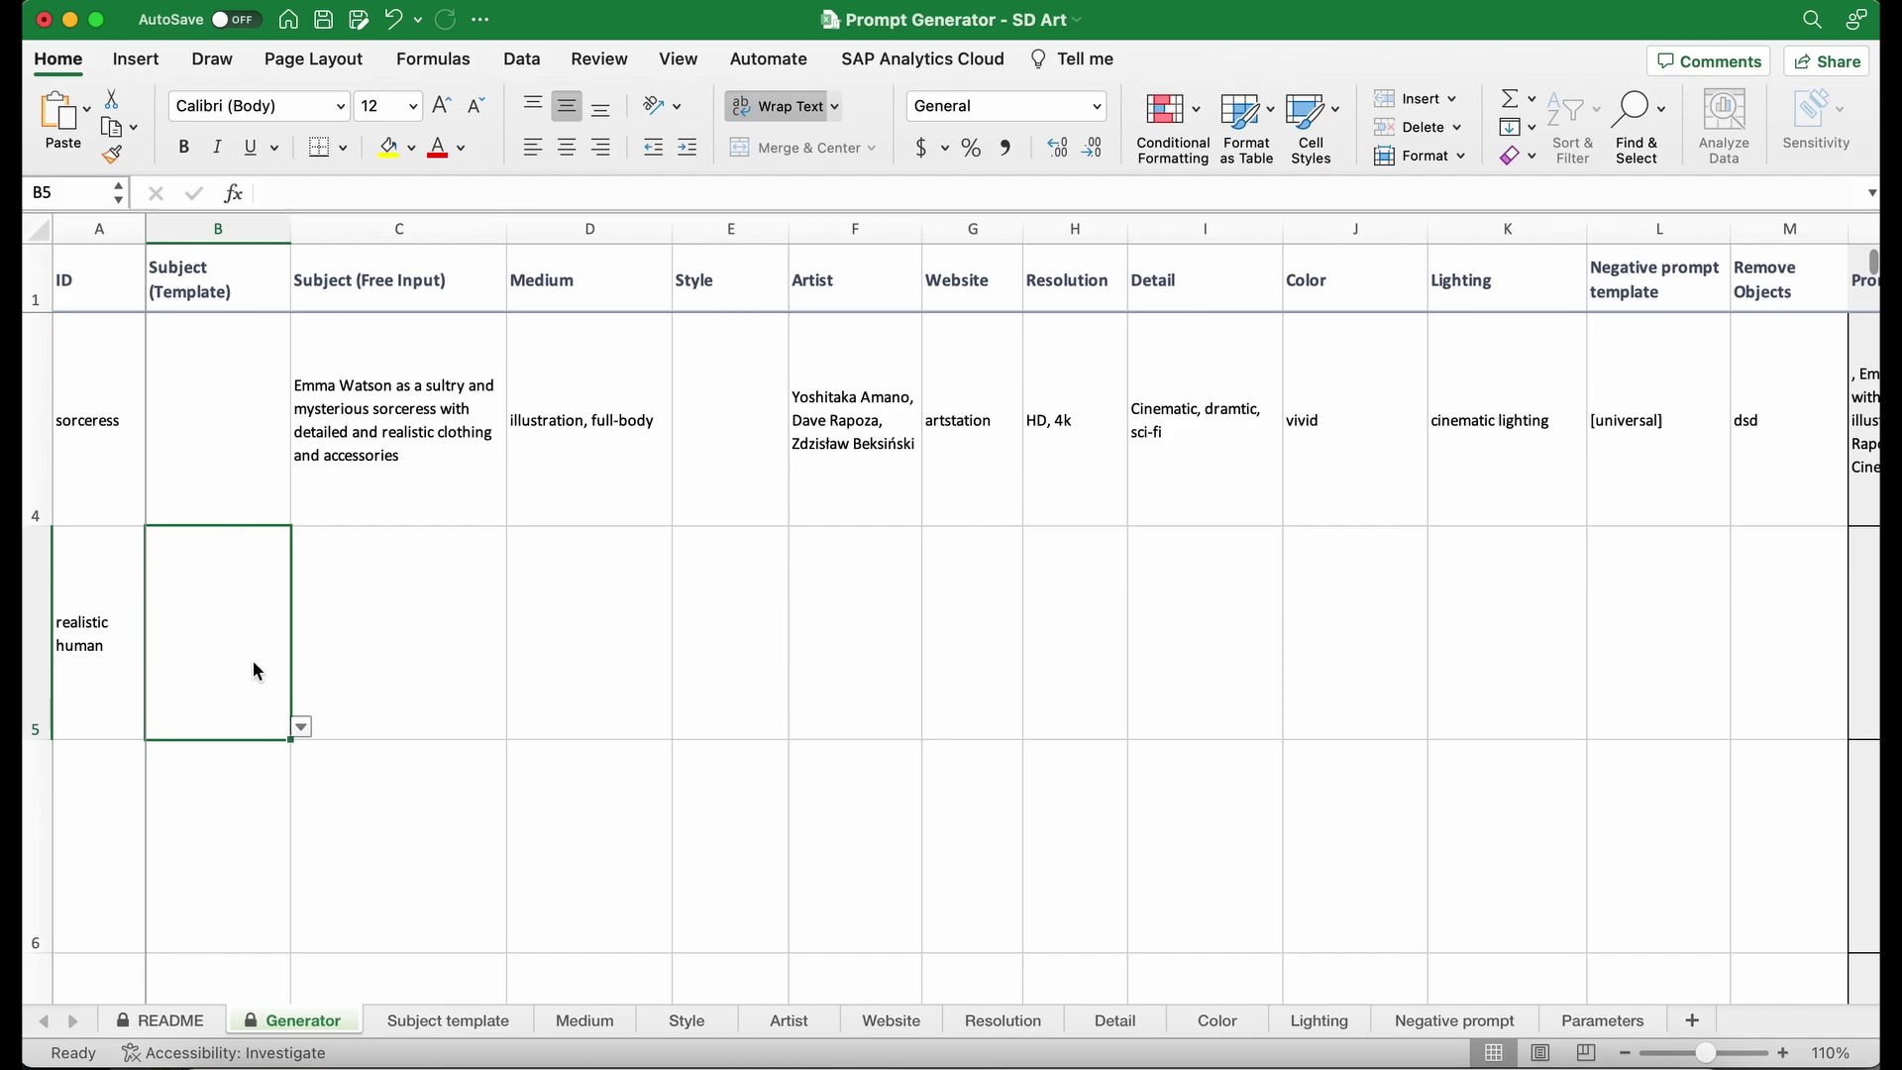
# Step: Choose the [realistic human] subject template in B5 and scroll right to check the generated Prompt column
pyautogui.click(301, 729)
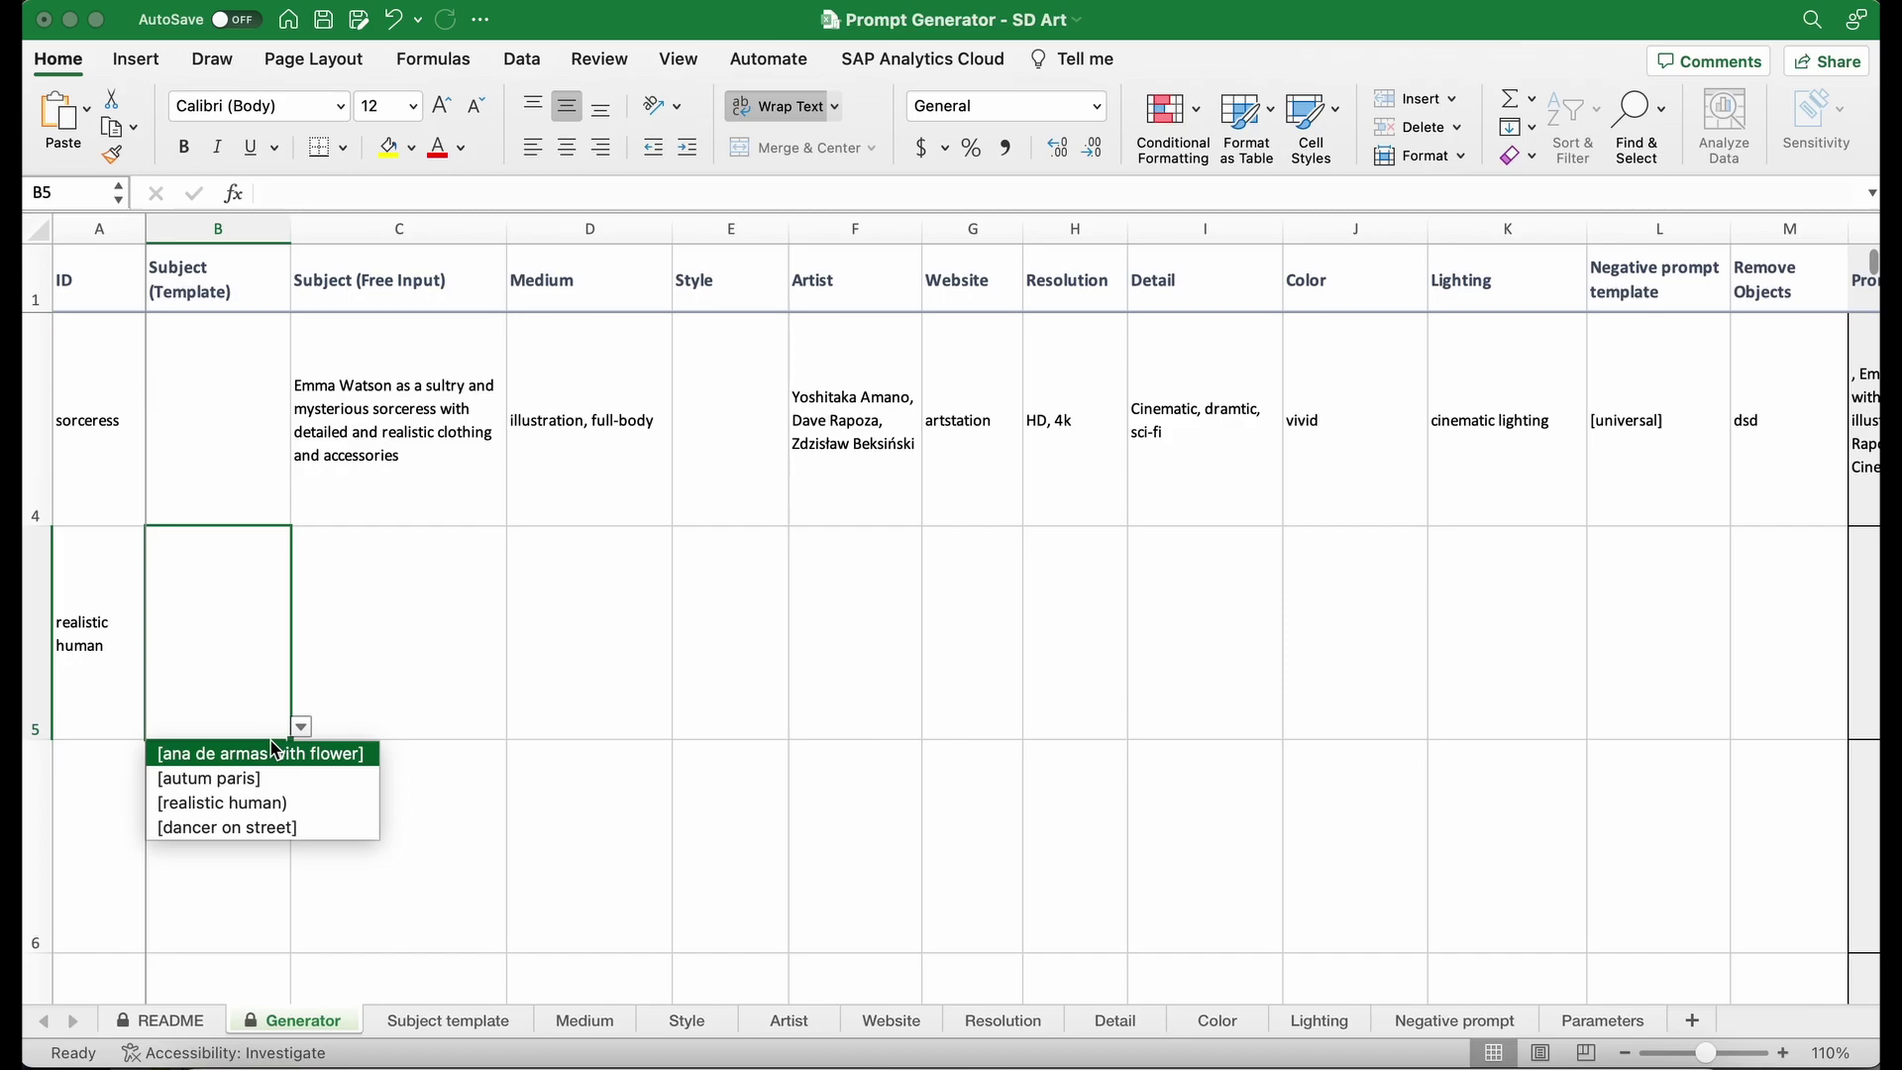
pyautogui.click(277, 805)
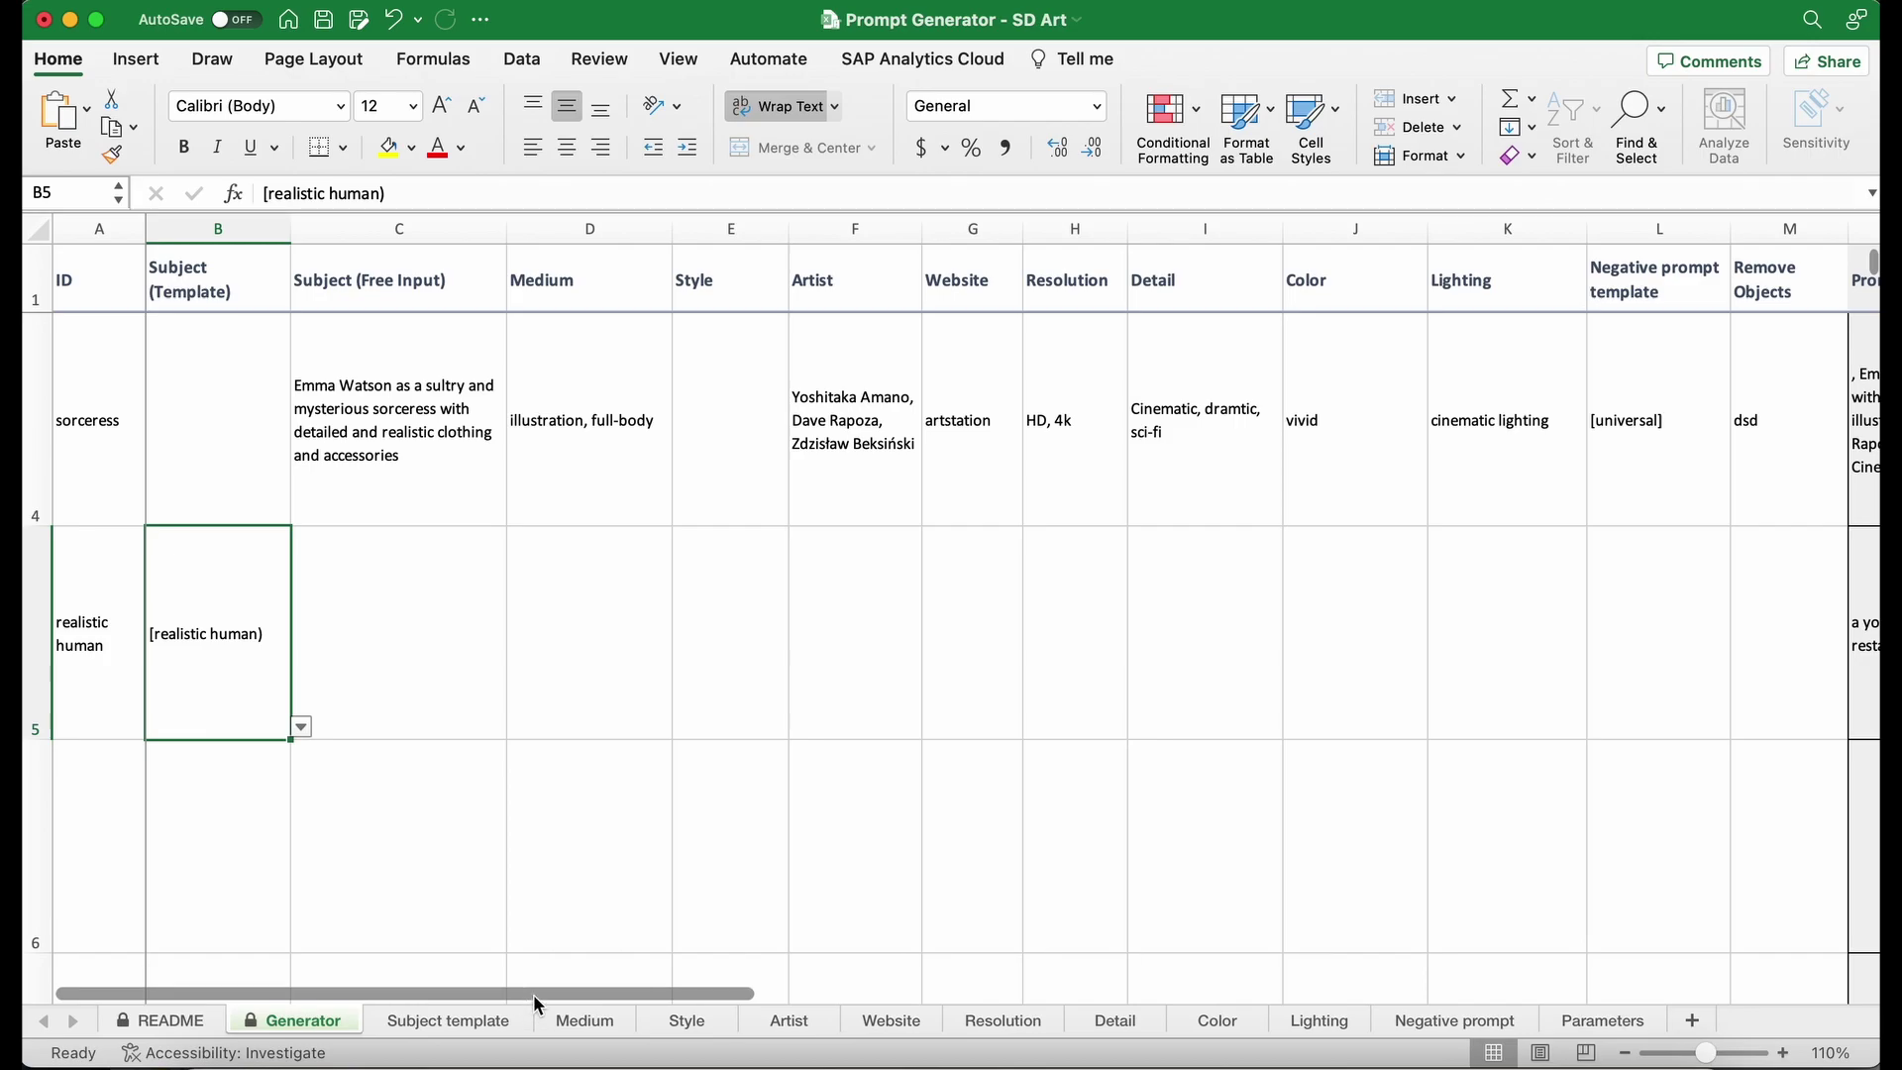
pyautogui.moveTo(533, 995); pyautogui.dragTo(818, 1011)
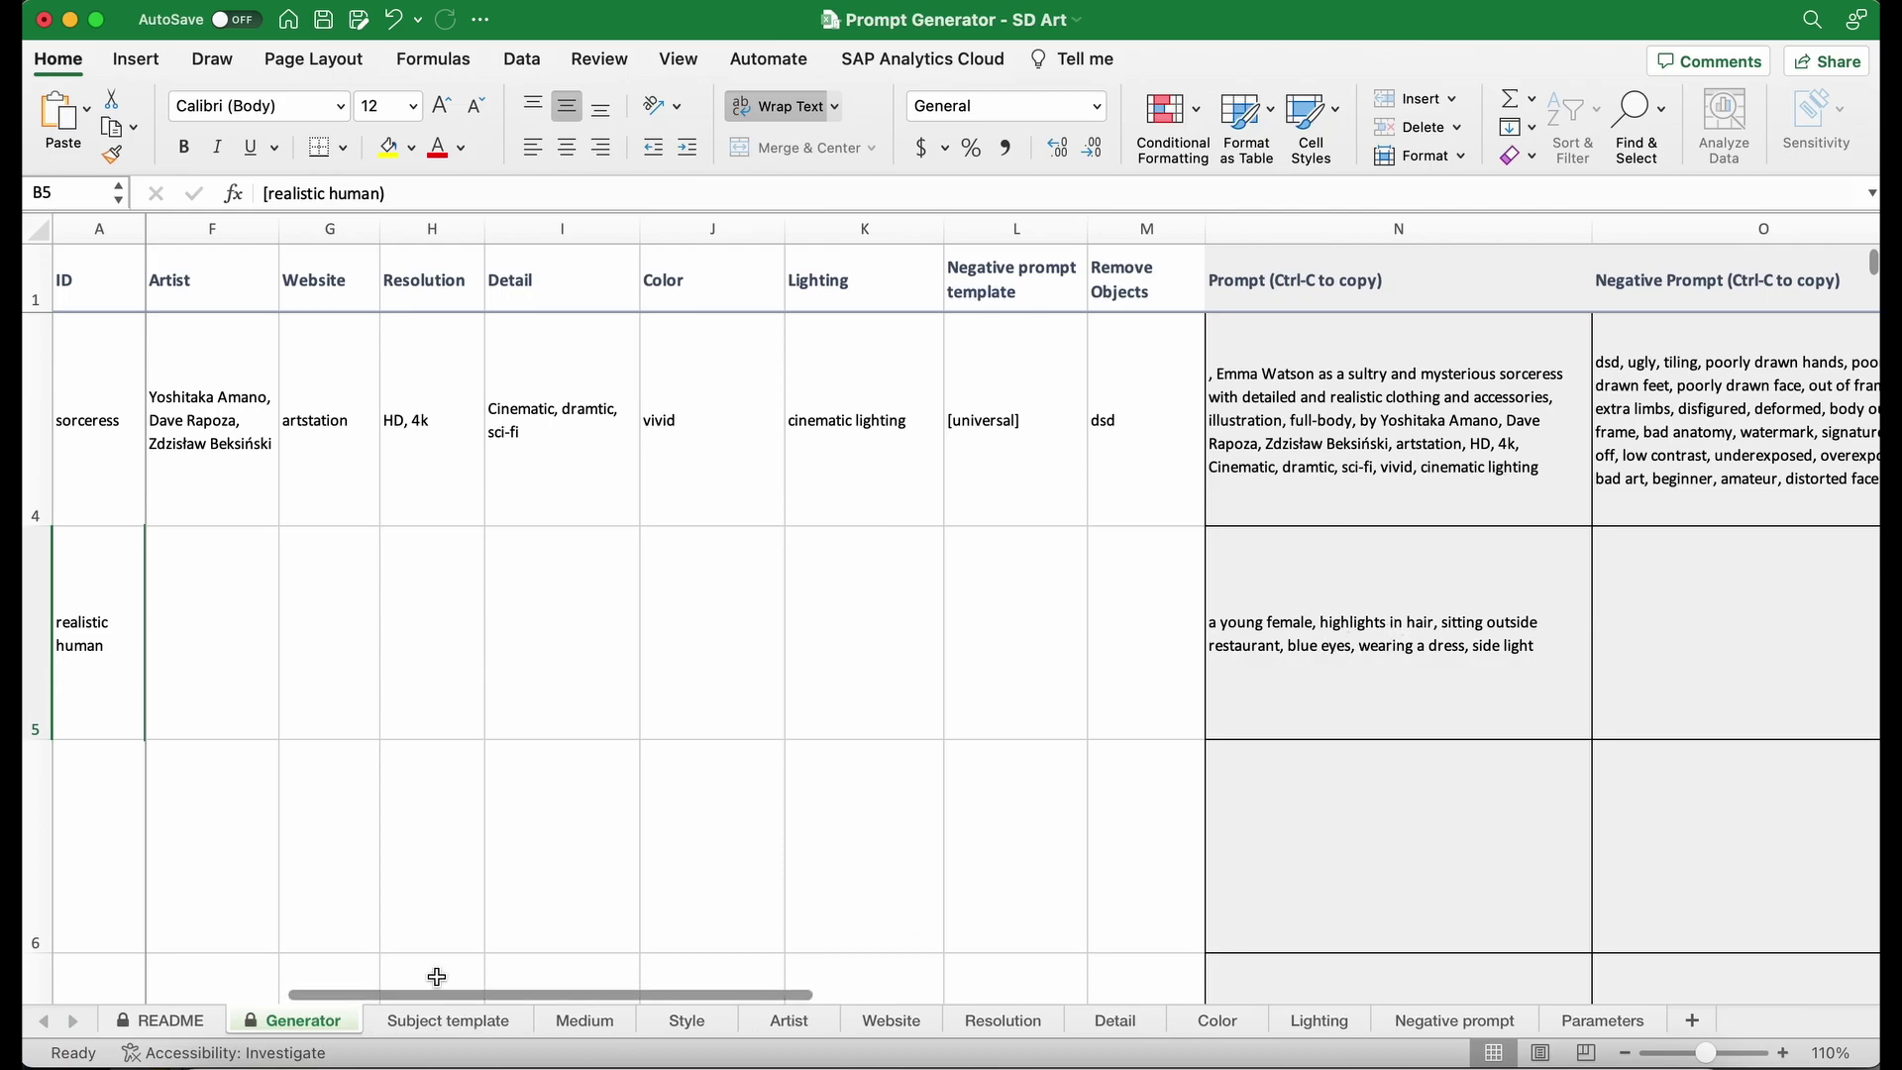
pyautogui.moveTo(454, 990); pyautogui.dragTo(253, 984)
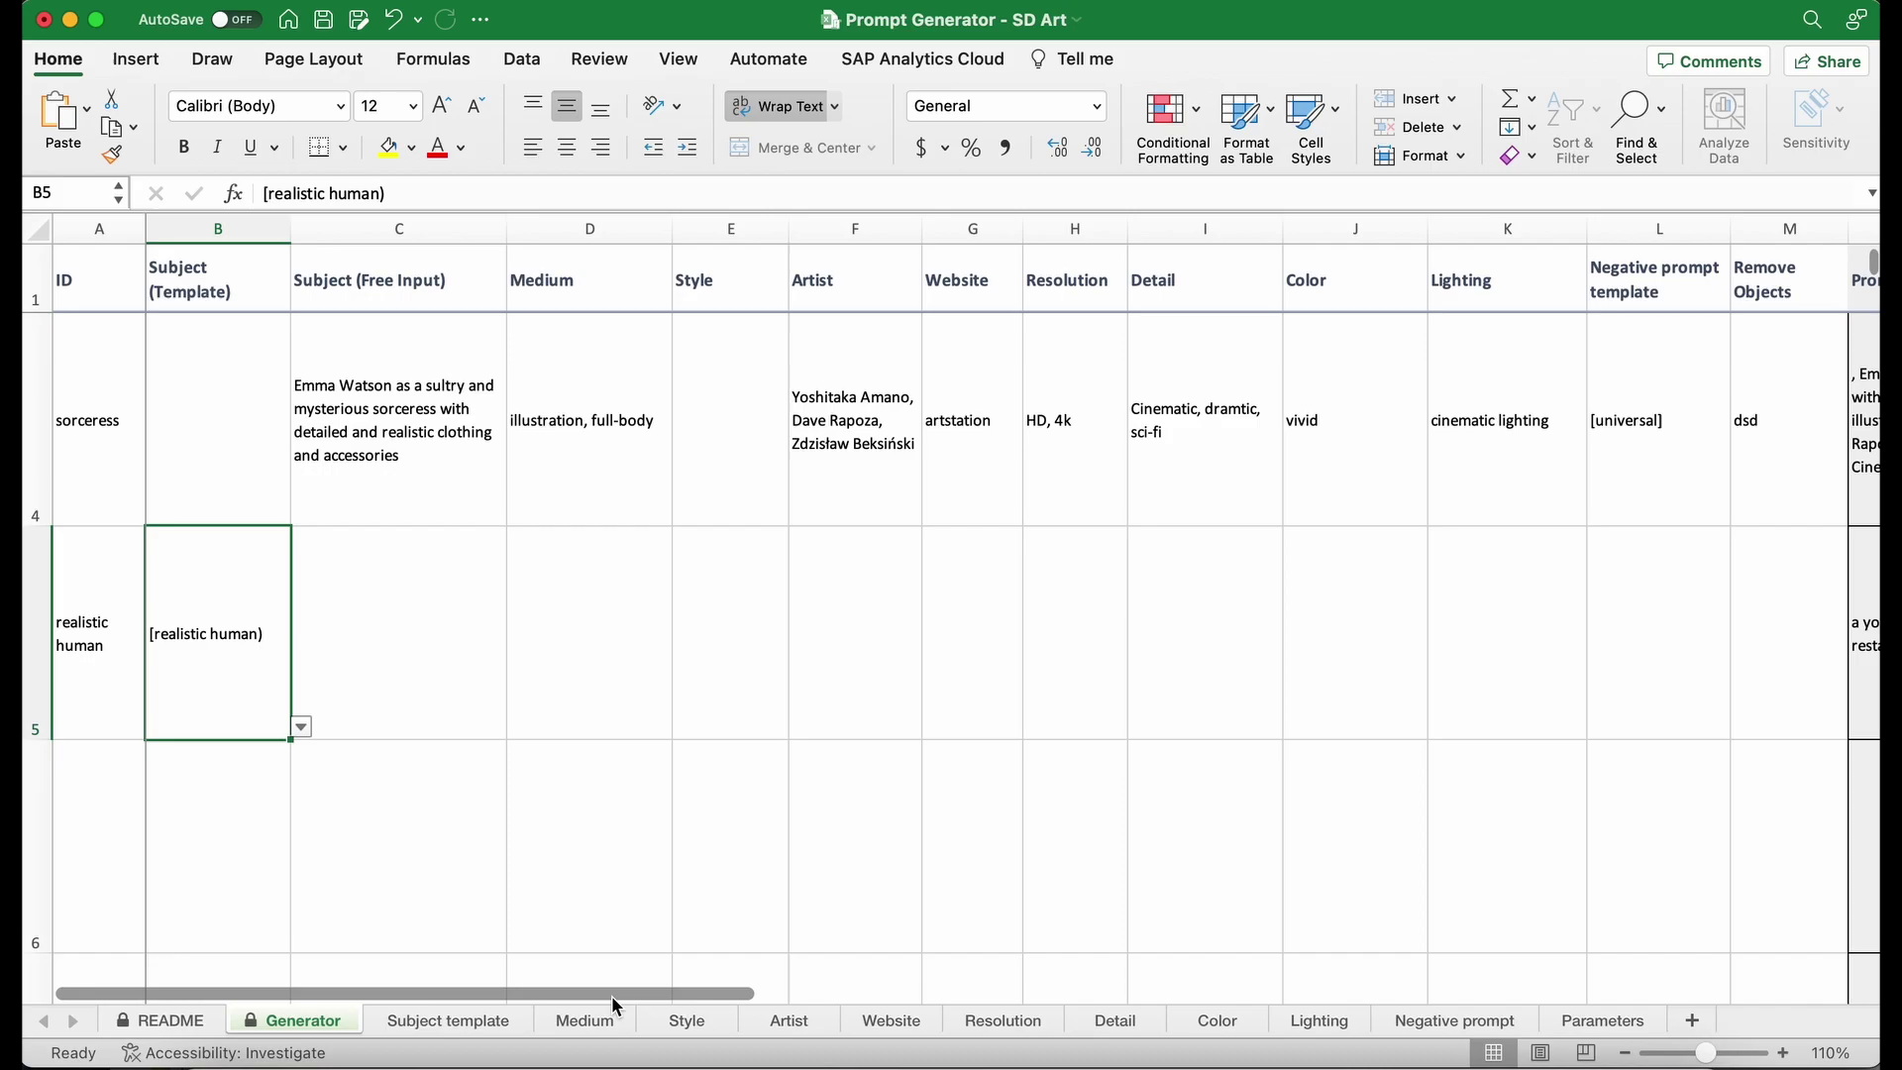
pyautogui.moveTo(610, 994); pyautogui.dragTo(854, 1002)
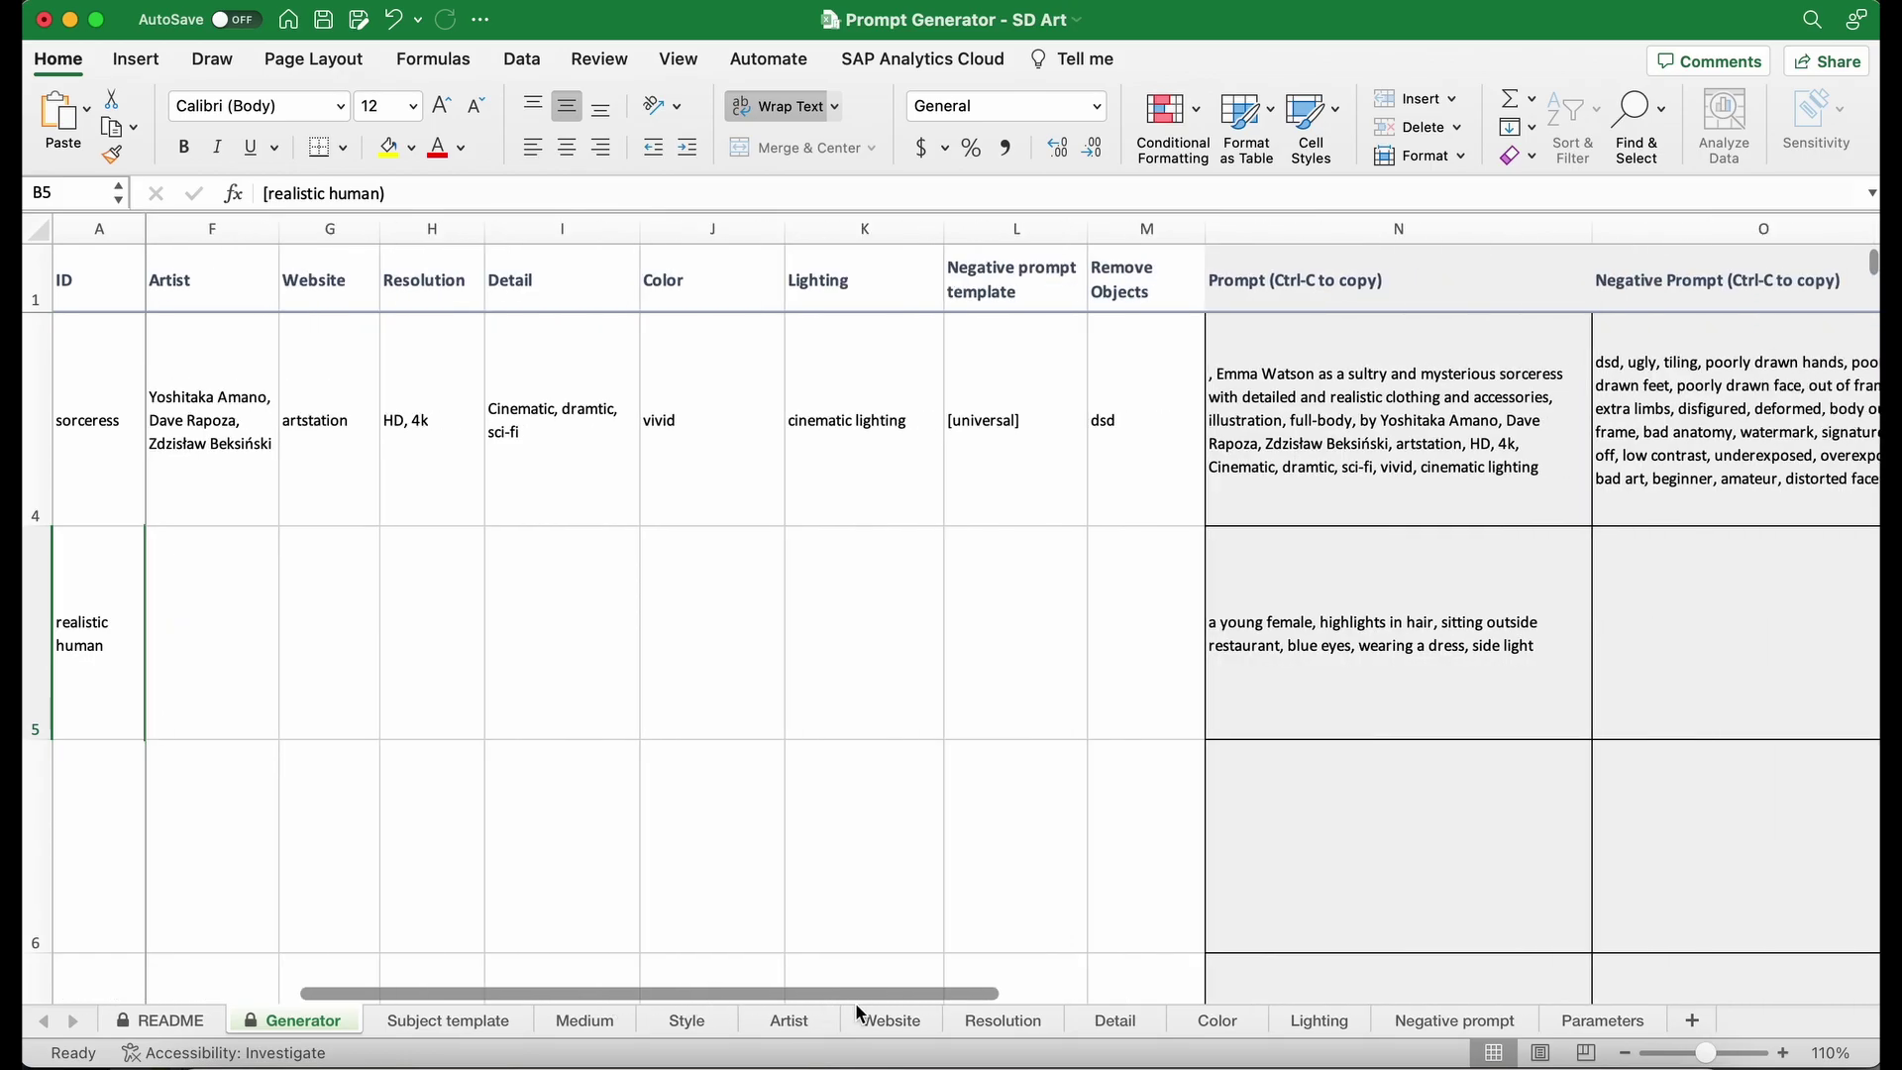
# Step: Set L5's negative prompt template to [minimalist portrait]
pyautogui.click(989, 632)
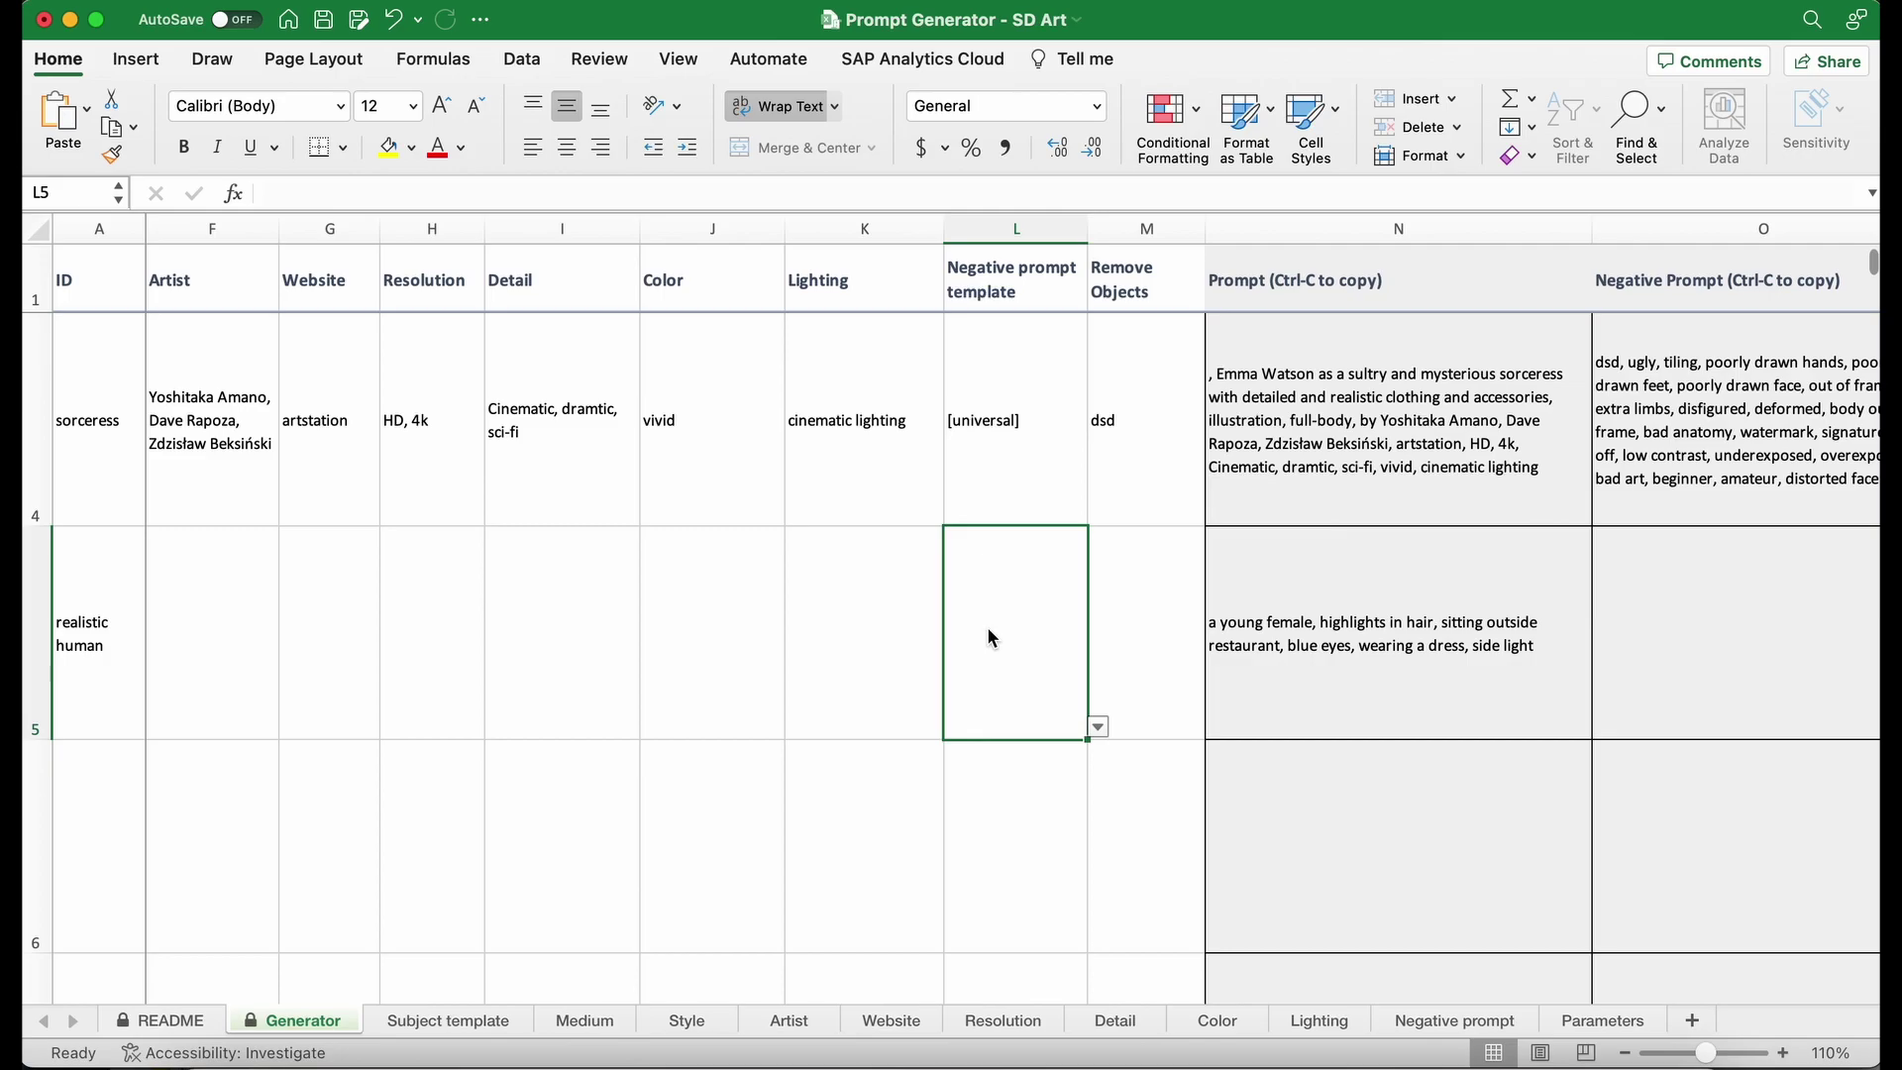
pyautogui.click(1101, 728)
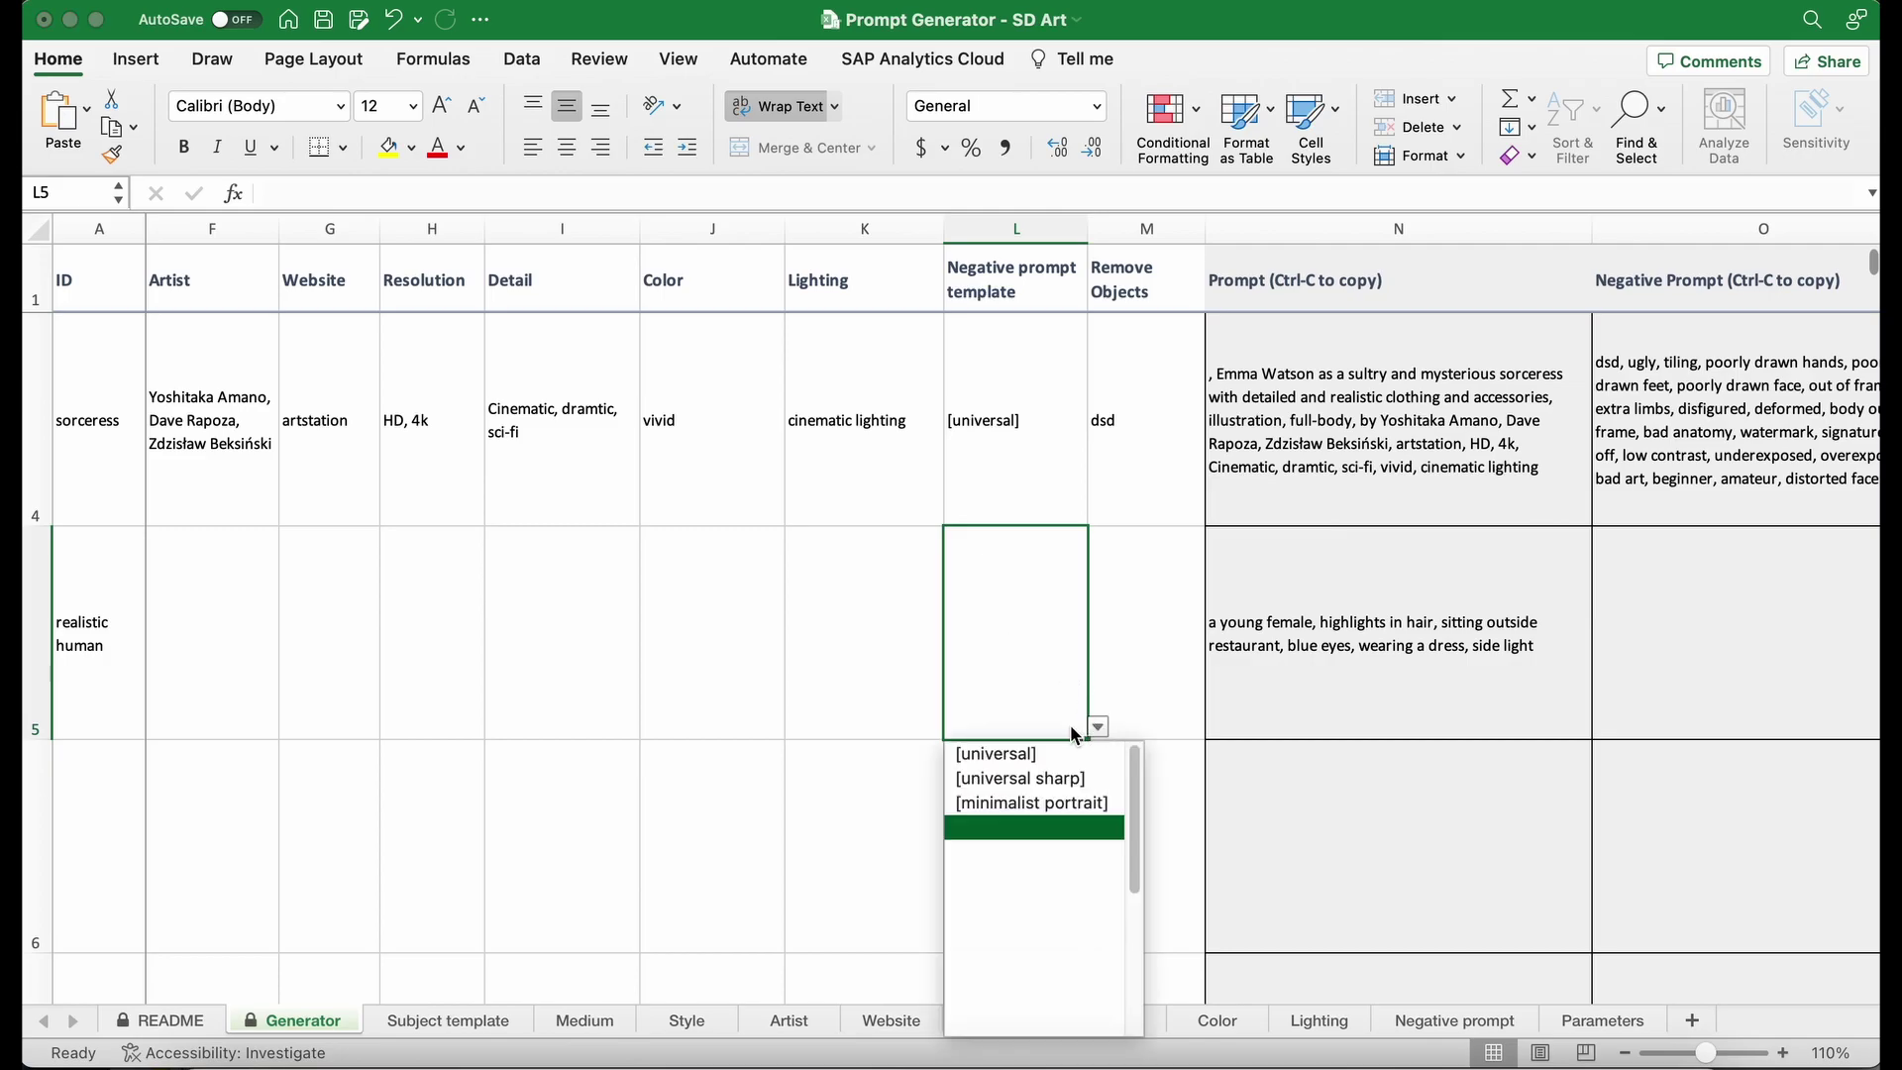
pyautogui.click(1066, 803)
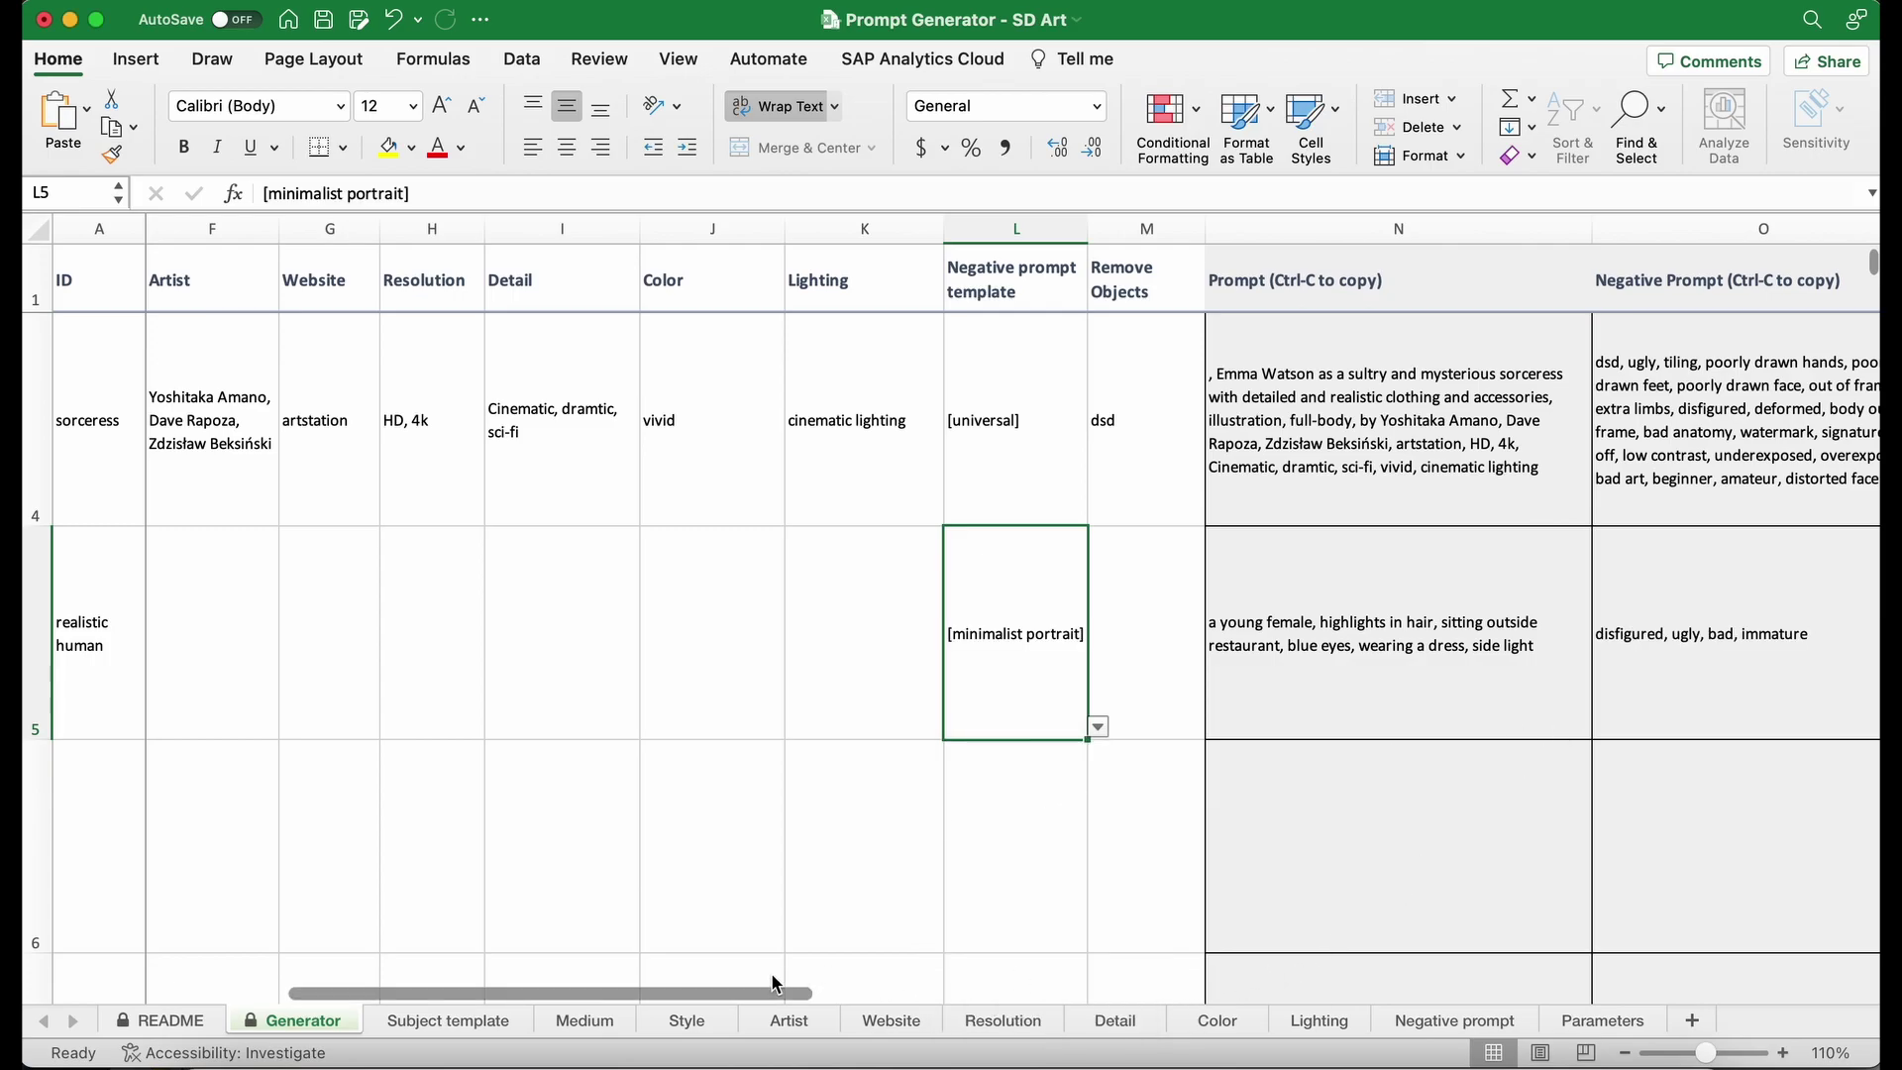
pyautogui.moveTo(781, 991); pyautogui.dragTo(1106, 1035)
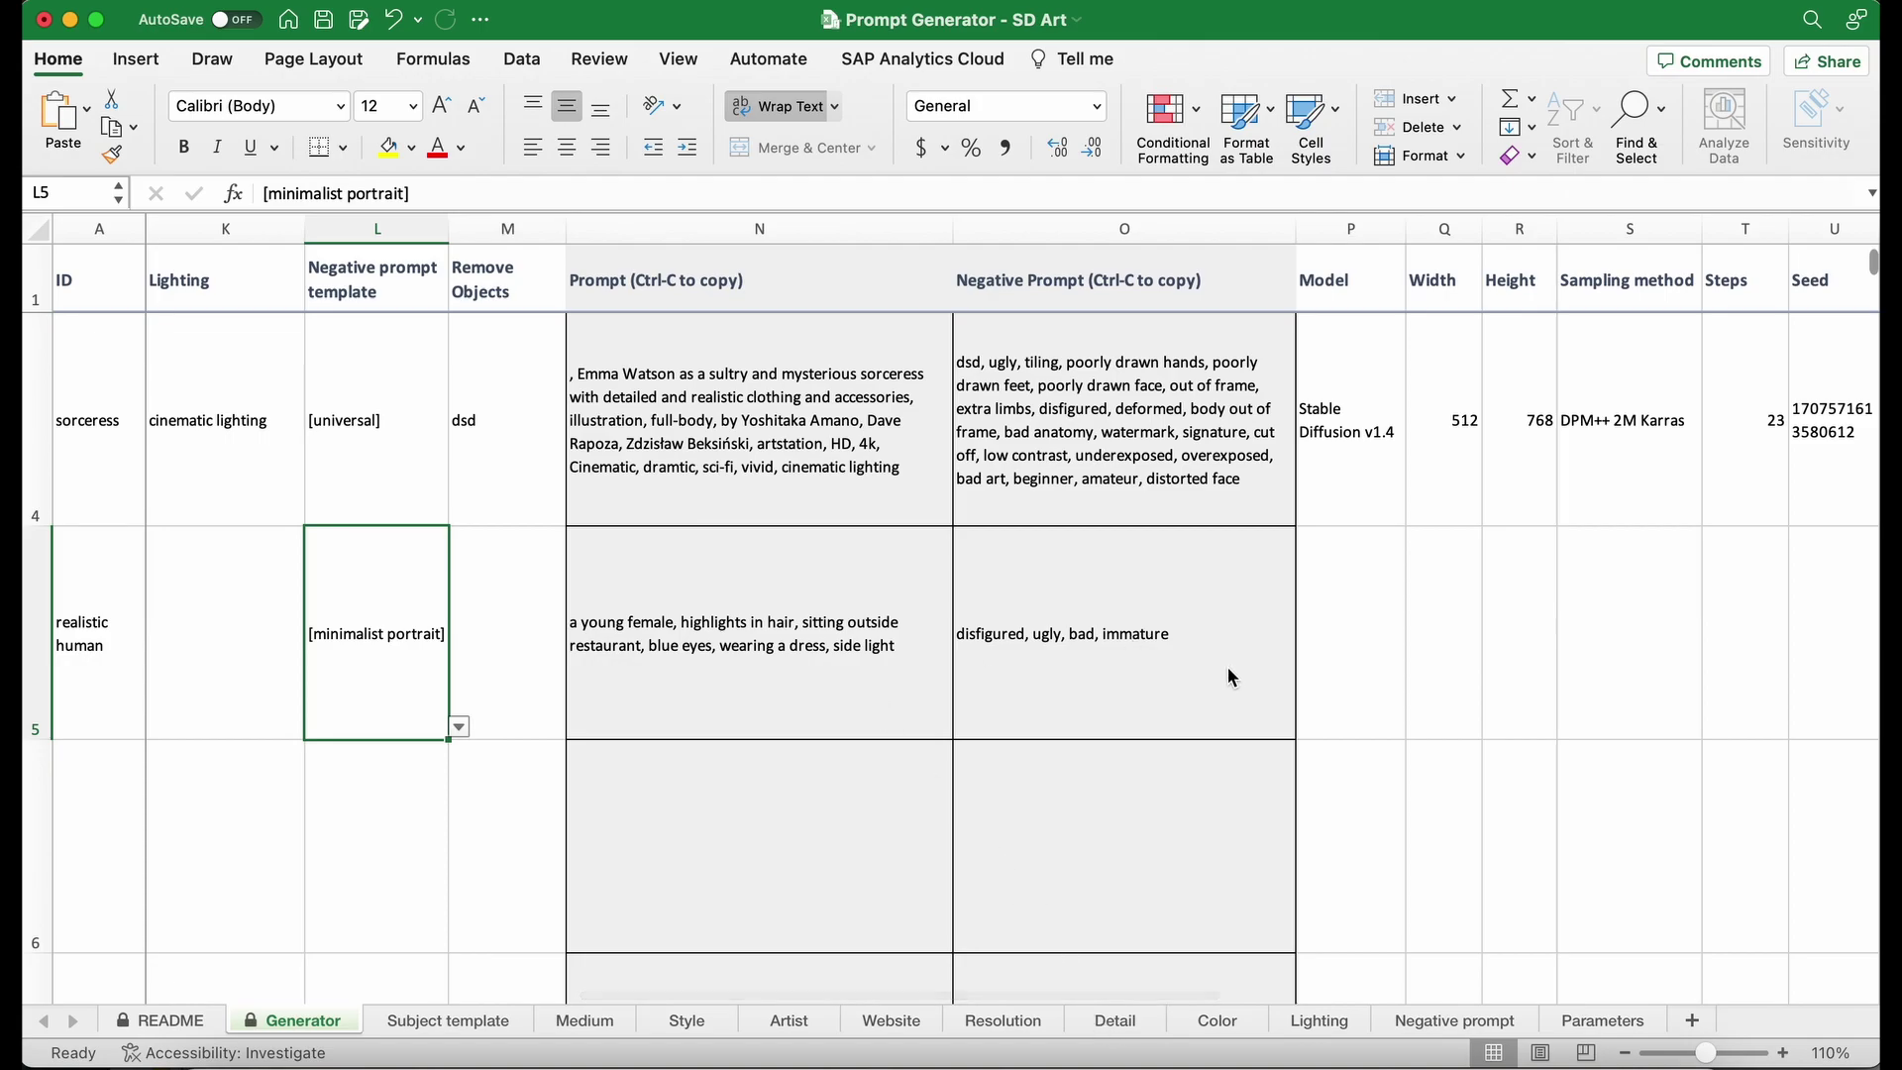
# Step: Copy the finished prompt from N5 and switch to the Stable Diffusion browser page
pyautogui.click(763, 683)
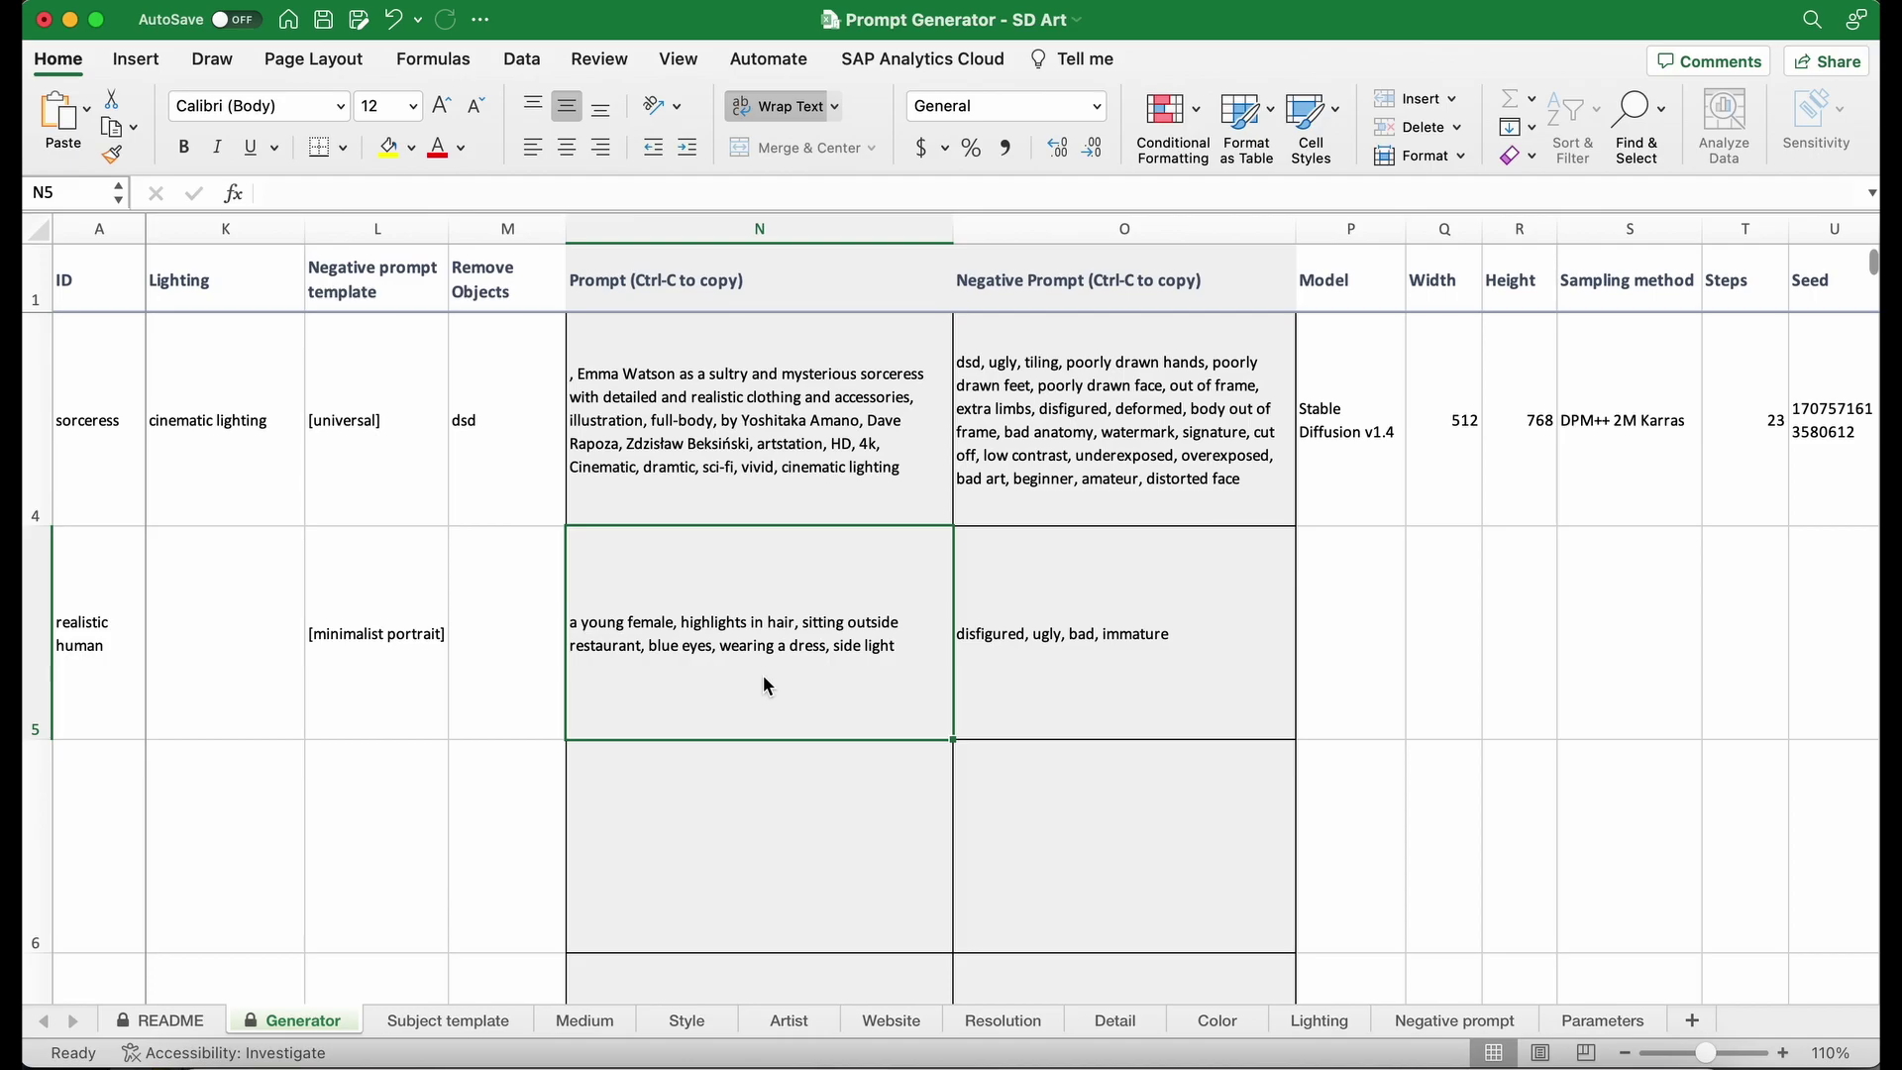
pyautogui.press('super+c')
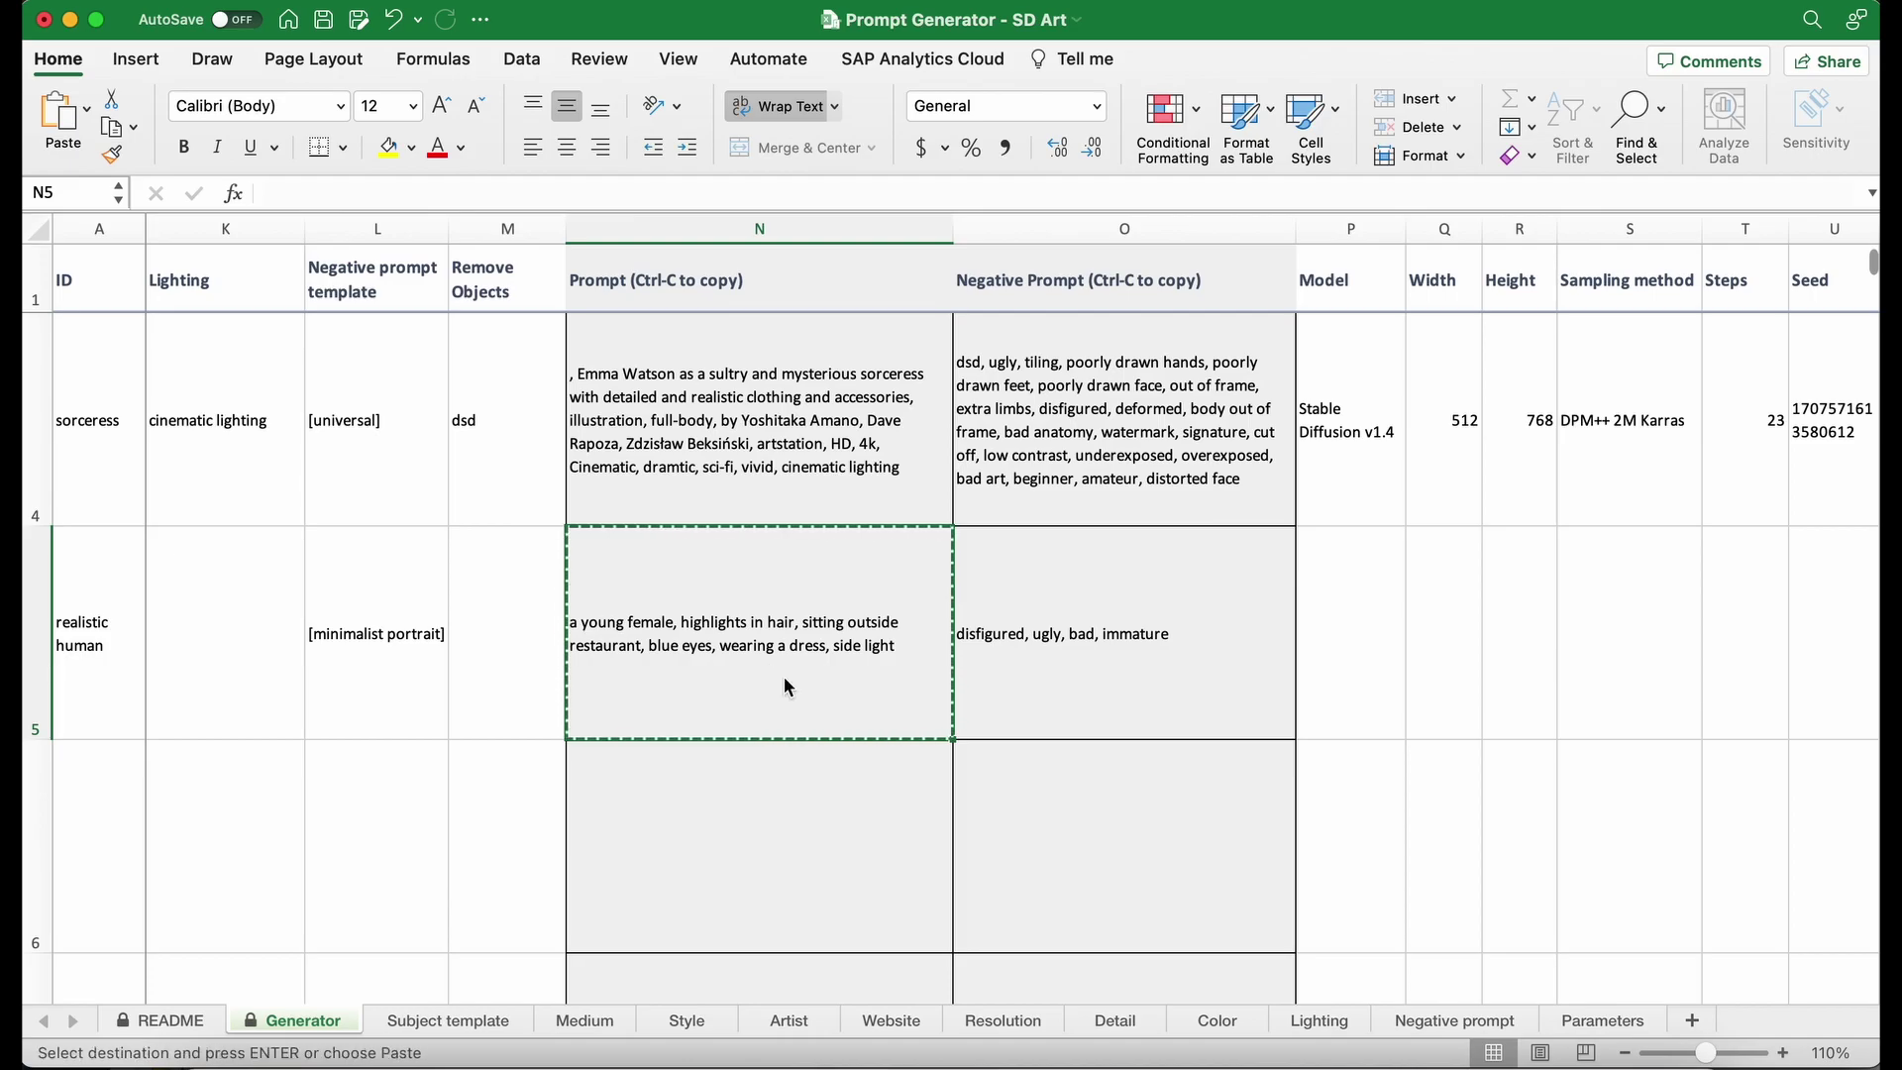
pyautogui.press('super+Tab')
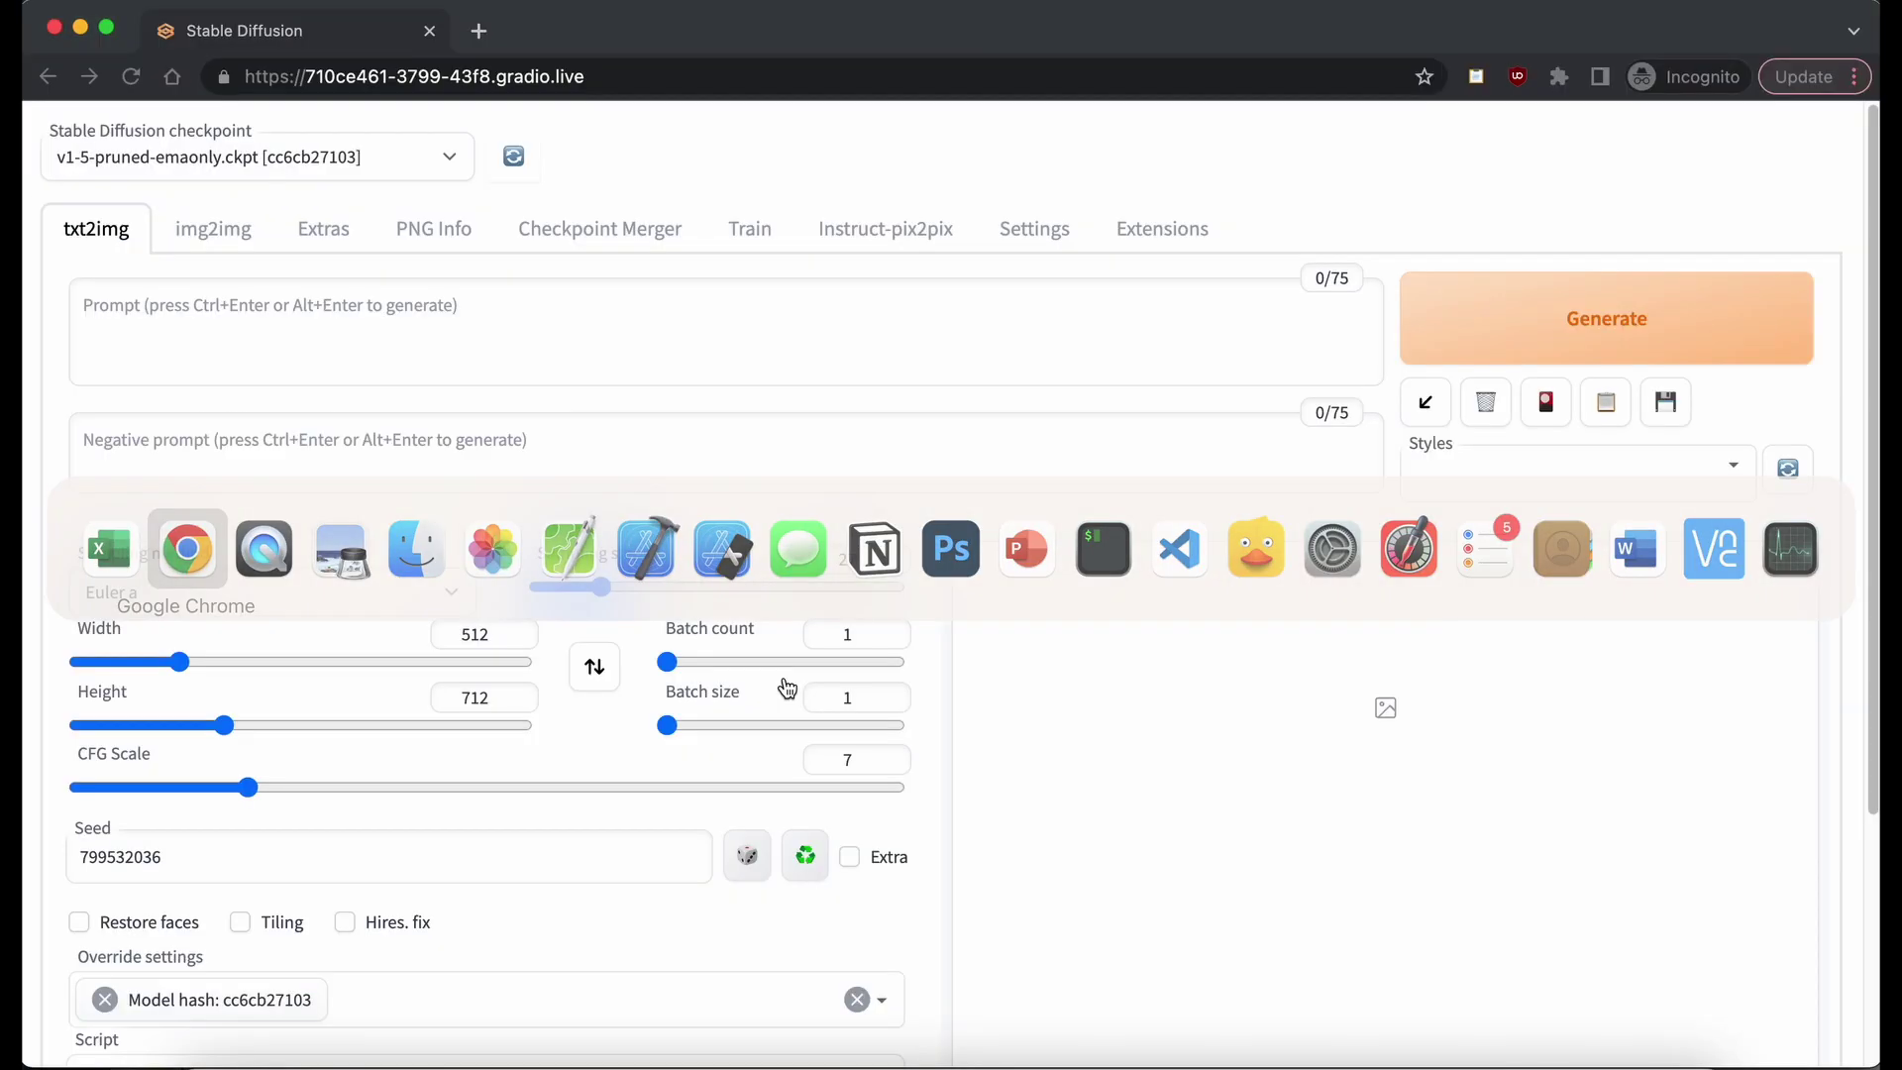
# Step: Paste row 5's prompt and its O5 negative prompt into the Stable Diffusion prompt fields
pyautogui.click(642, 319)
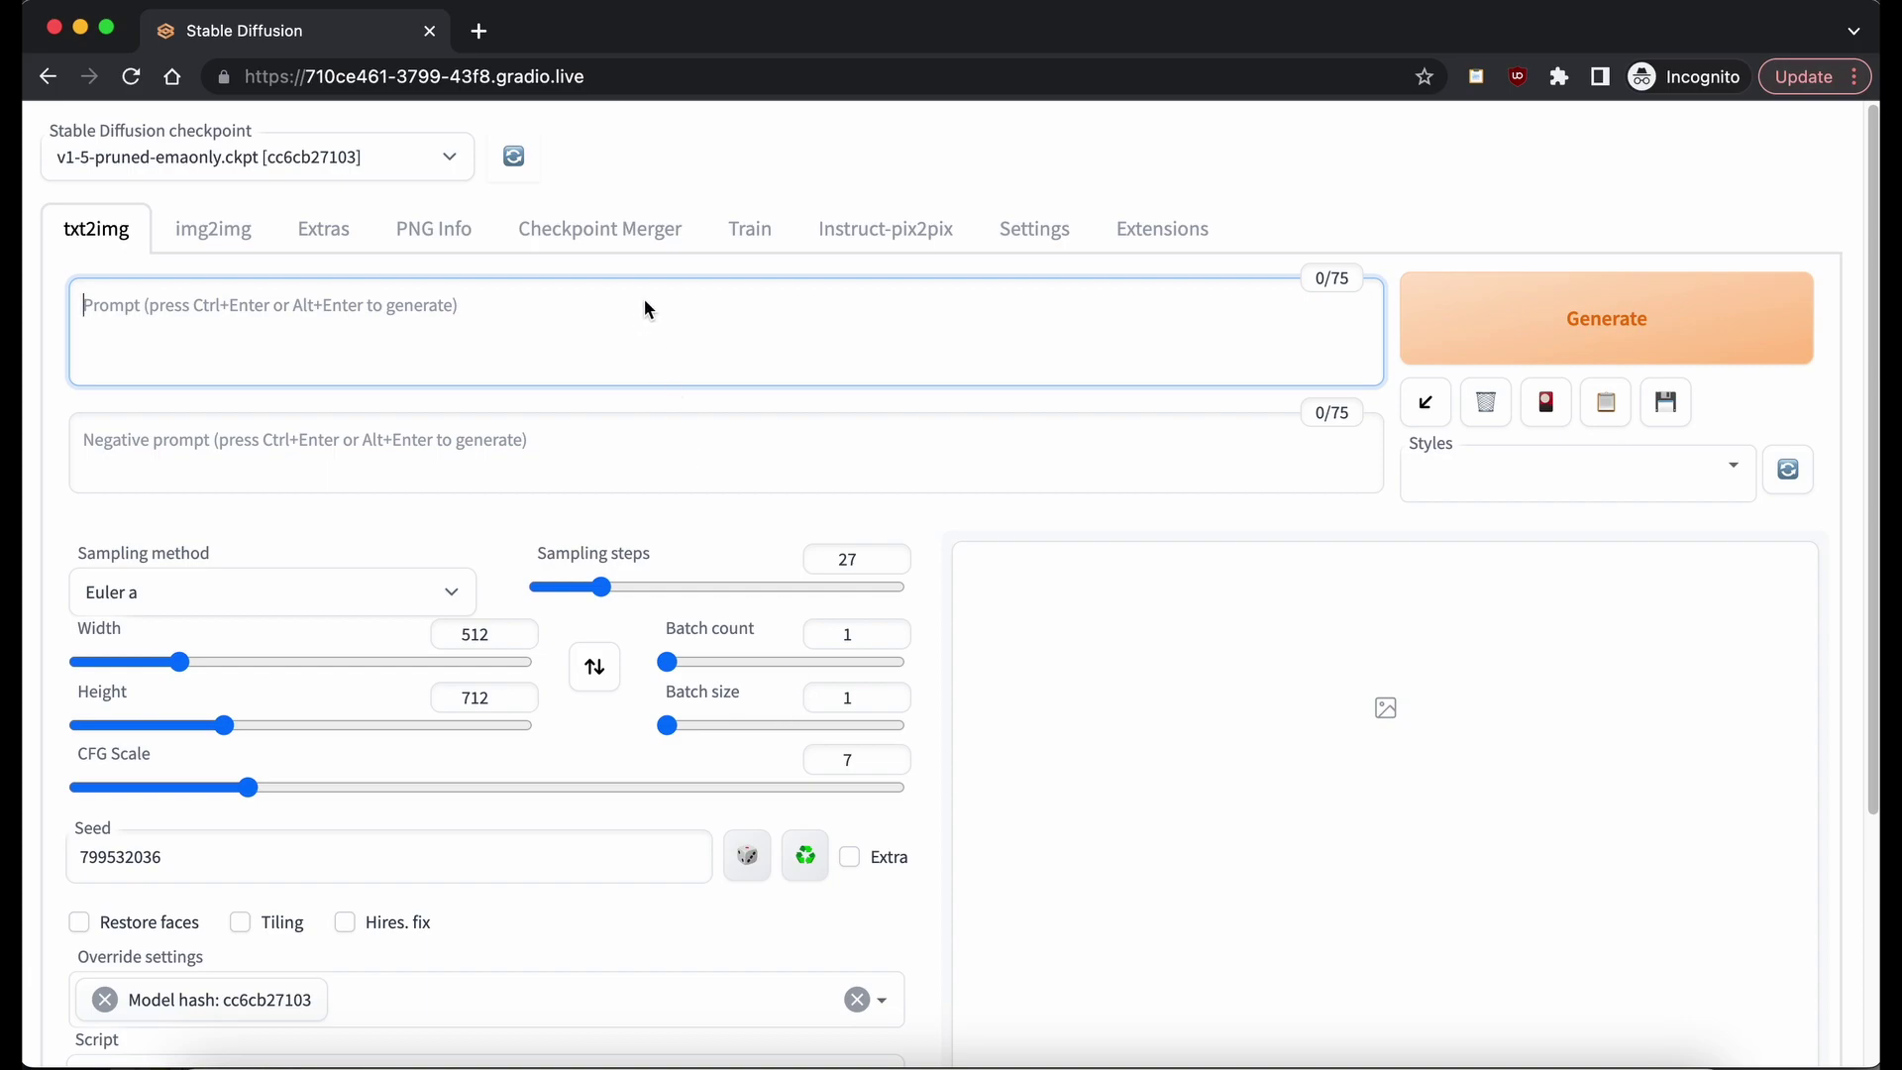
pyautogui.press('super+v')
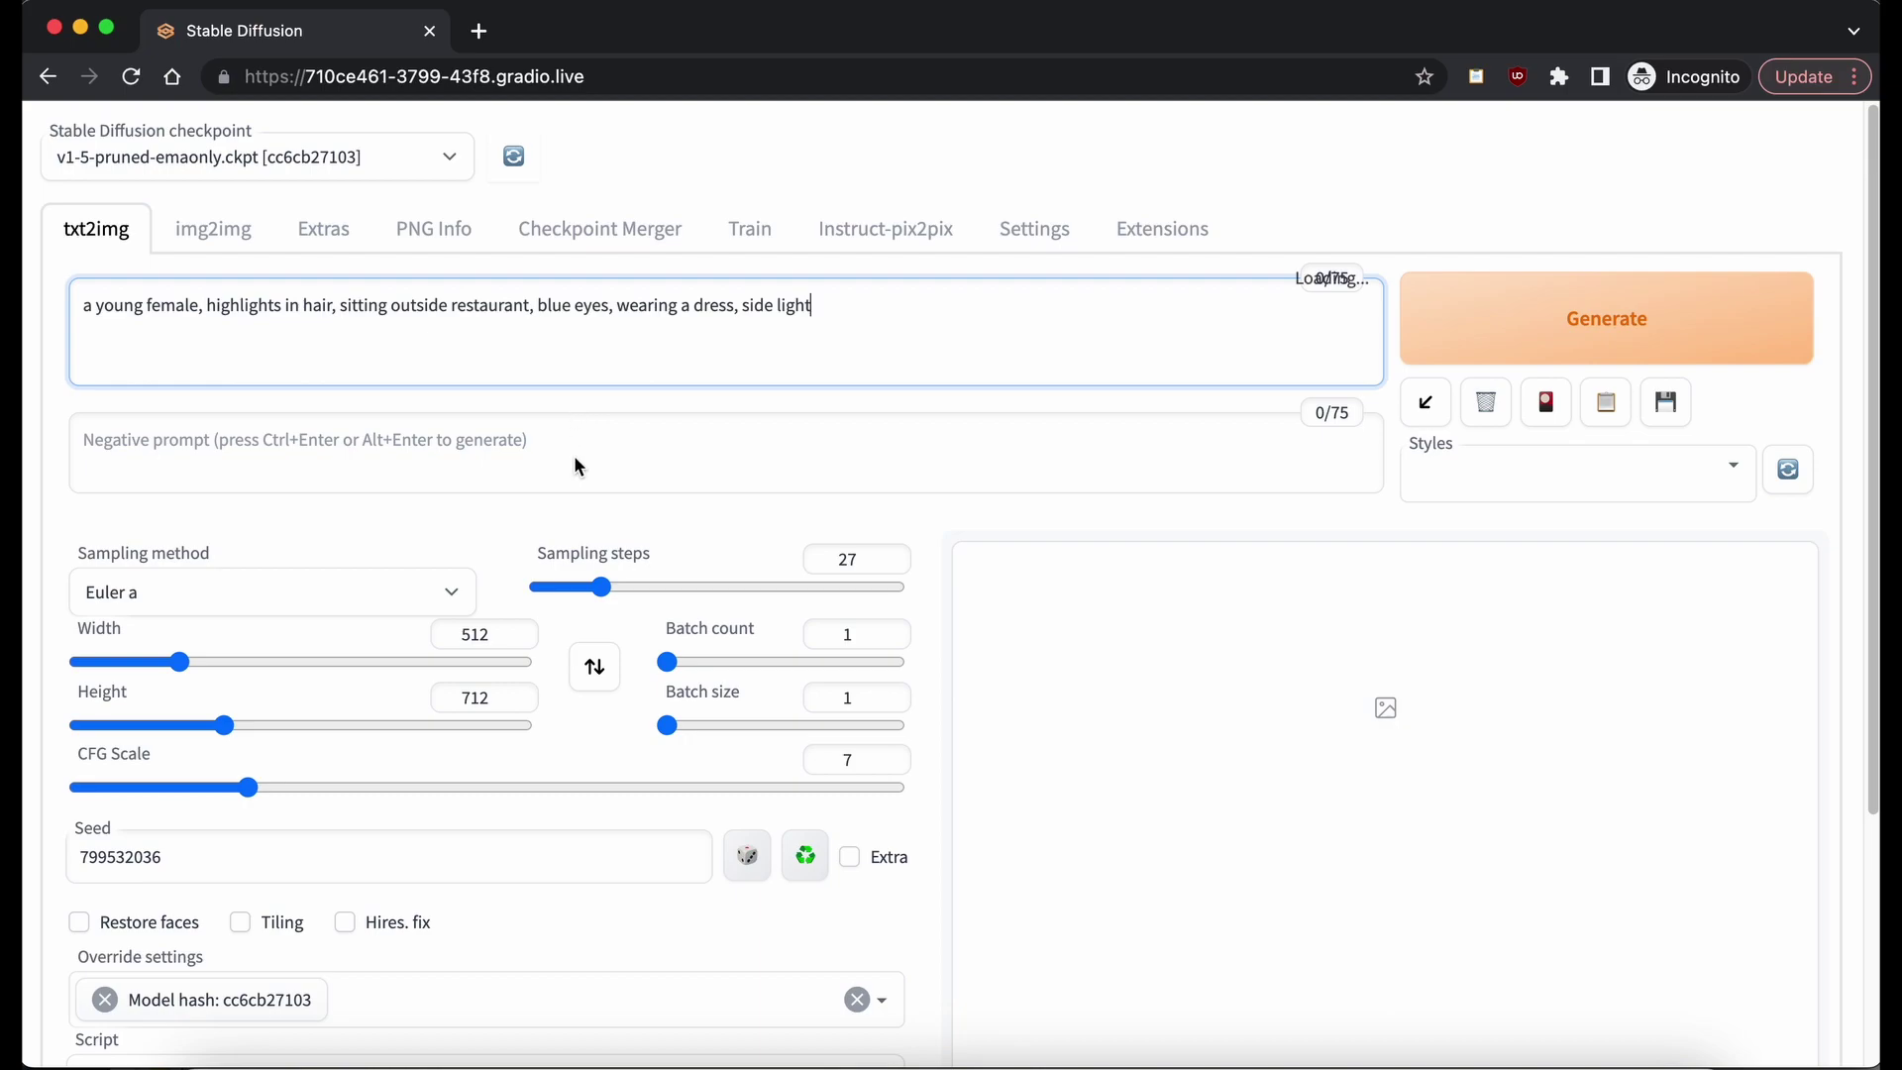
pyautogui.click(614, 464)
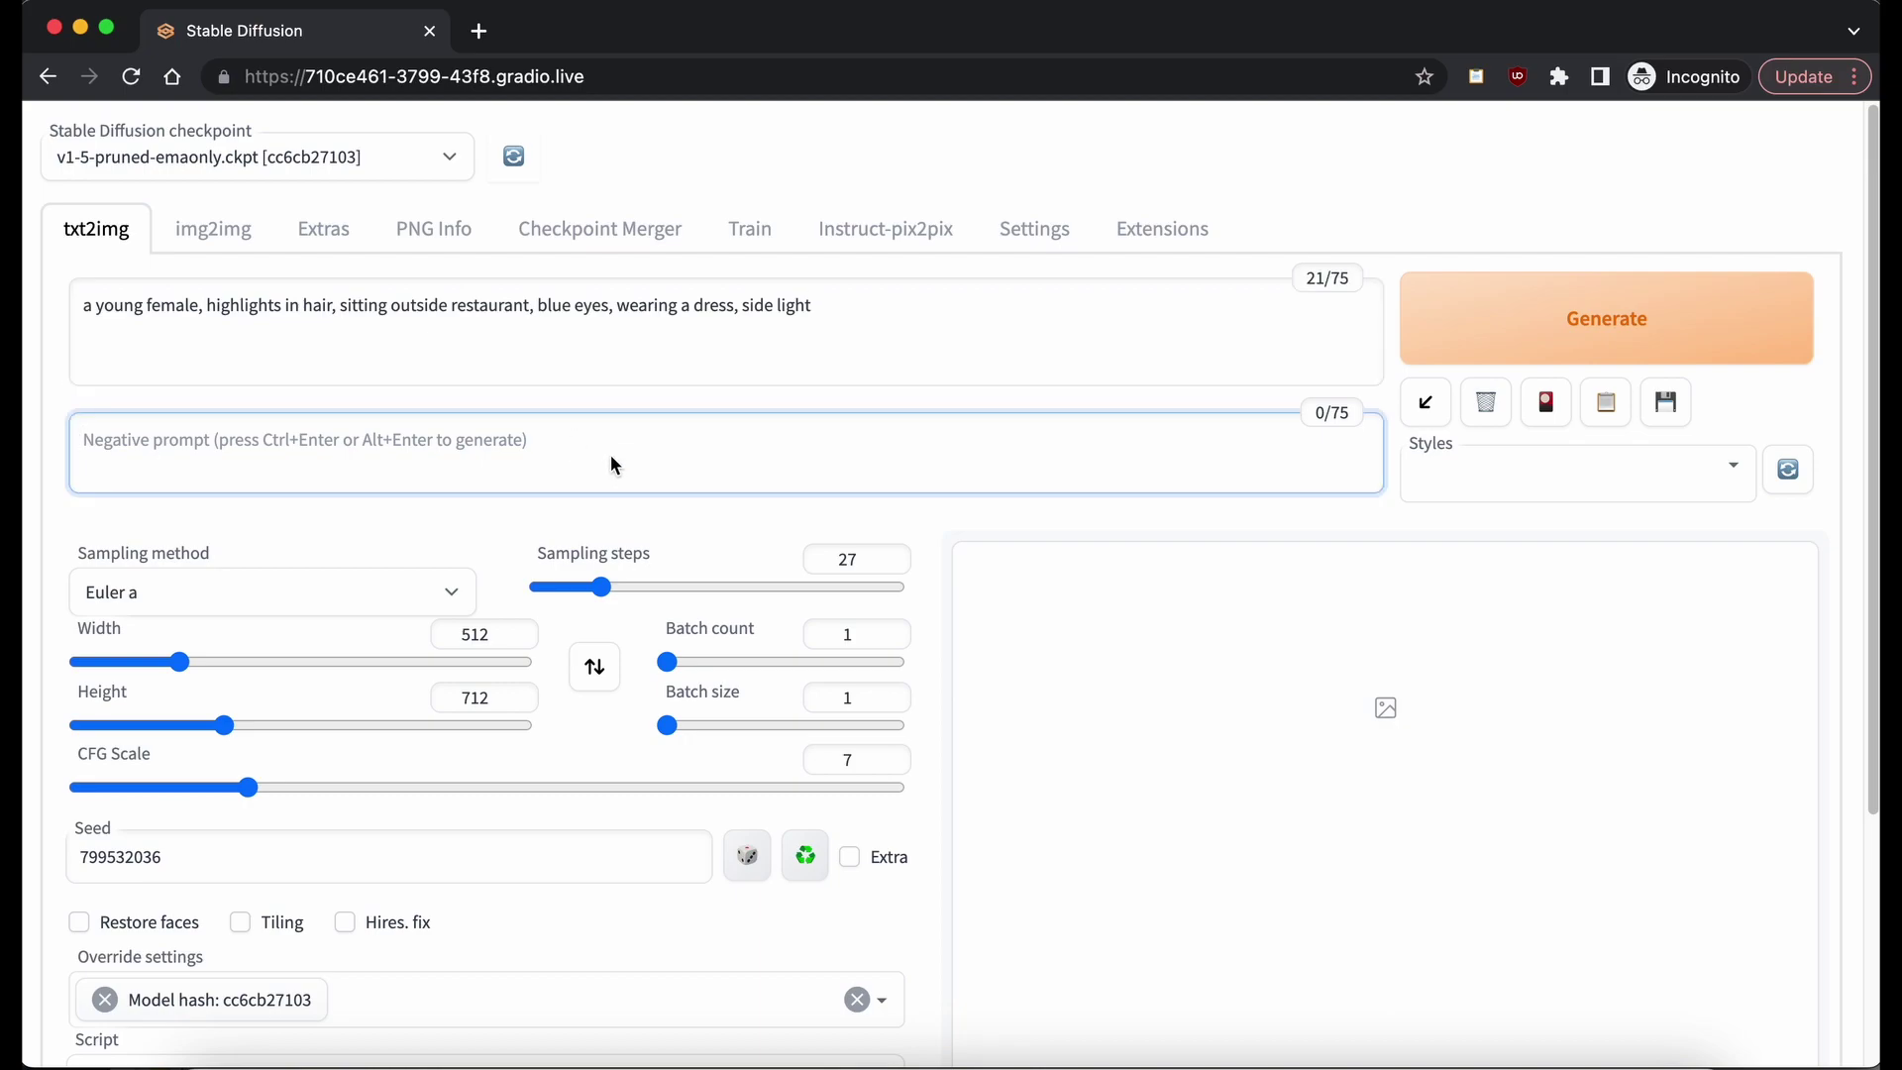
pyautogui.press('super+Tab')
pyautogui.click(1180, 646)
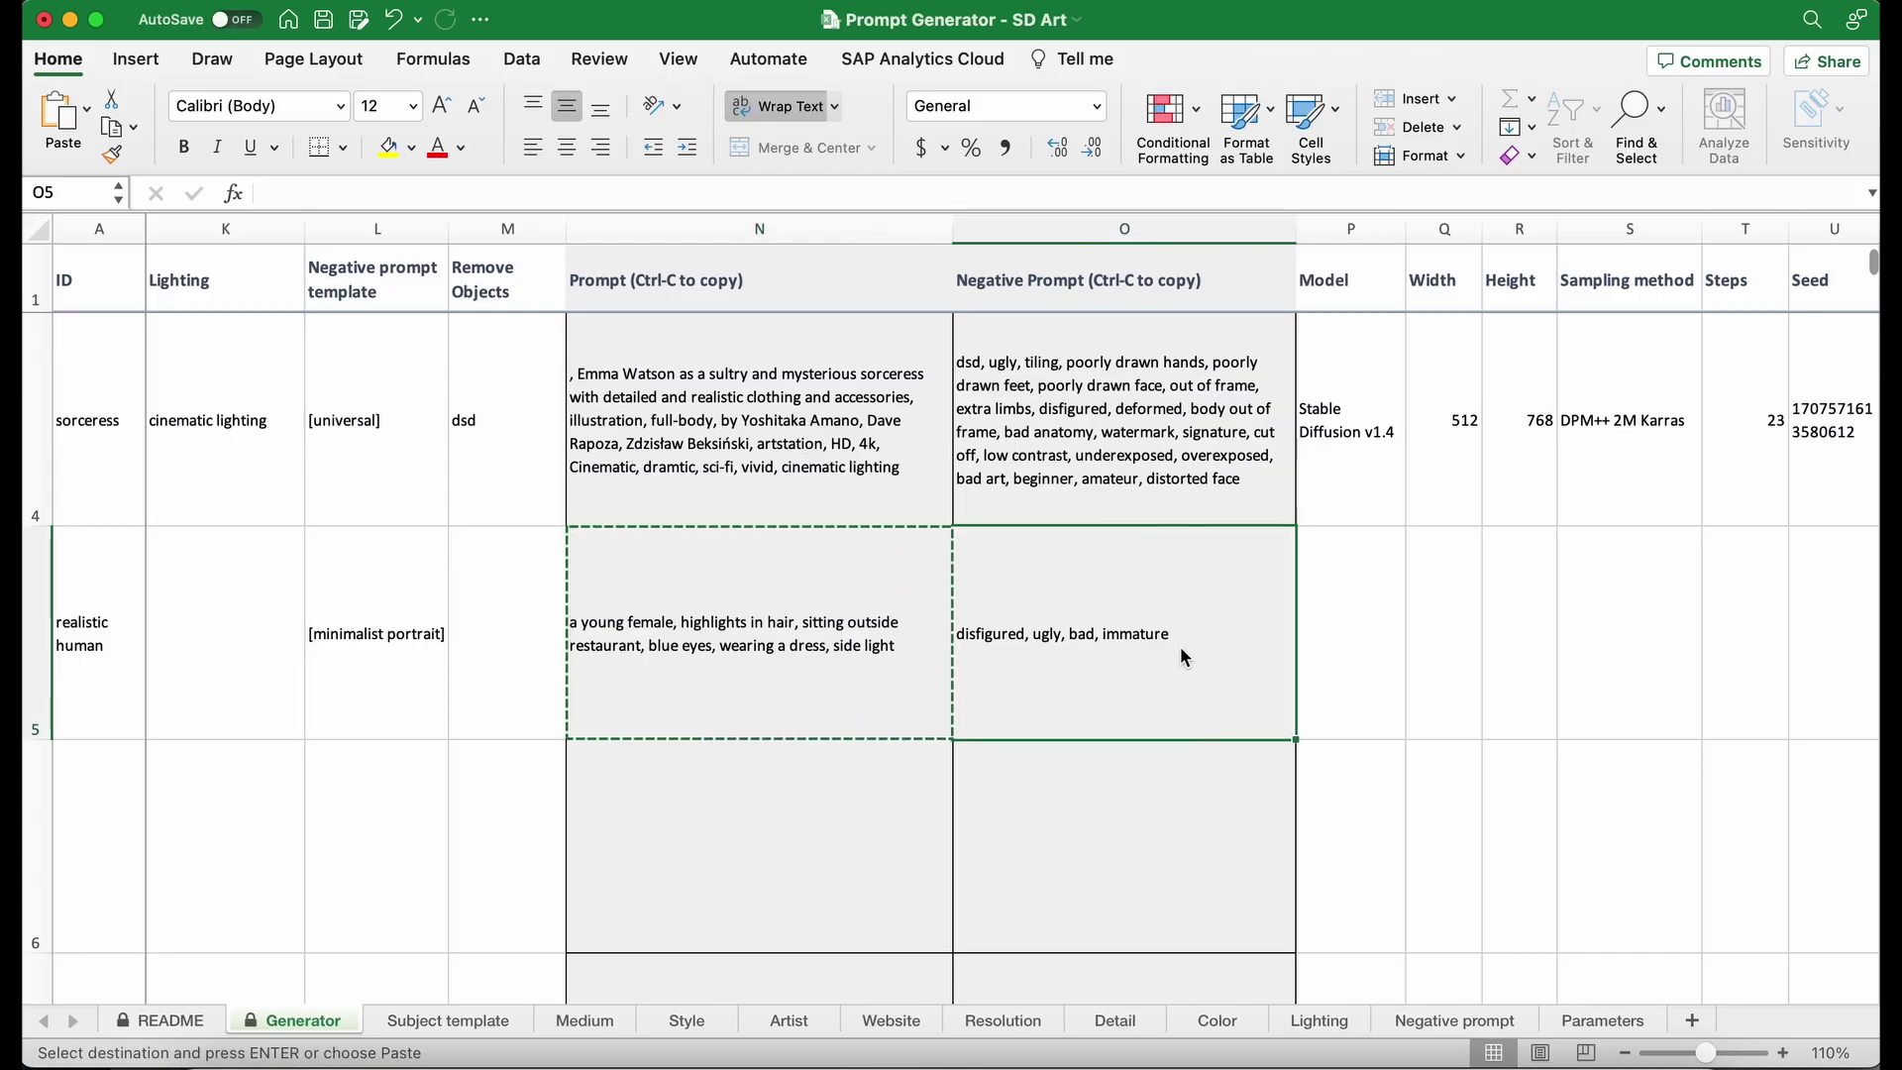
pyautogui.press('super+c')
pyautogui.press('super+Tab')
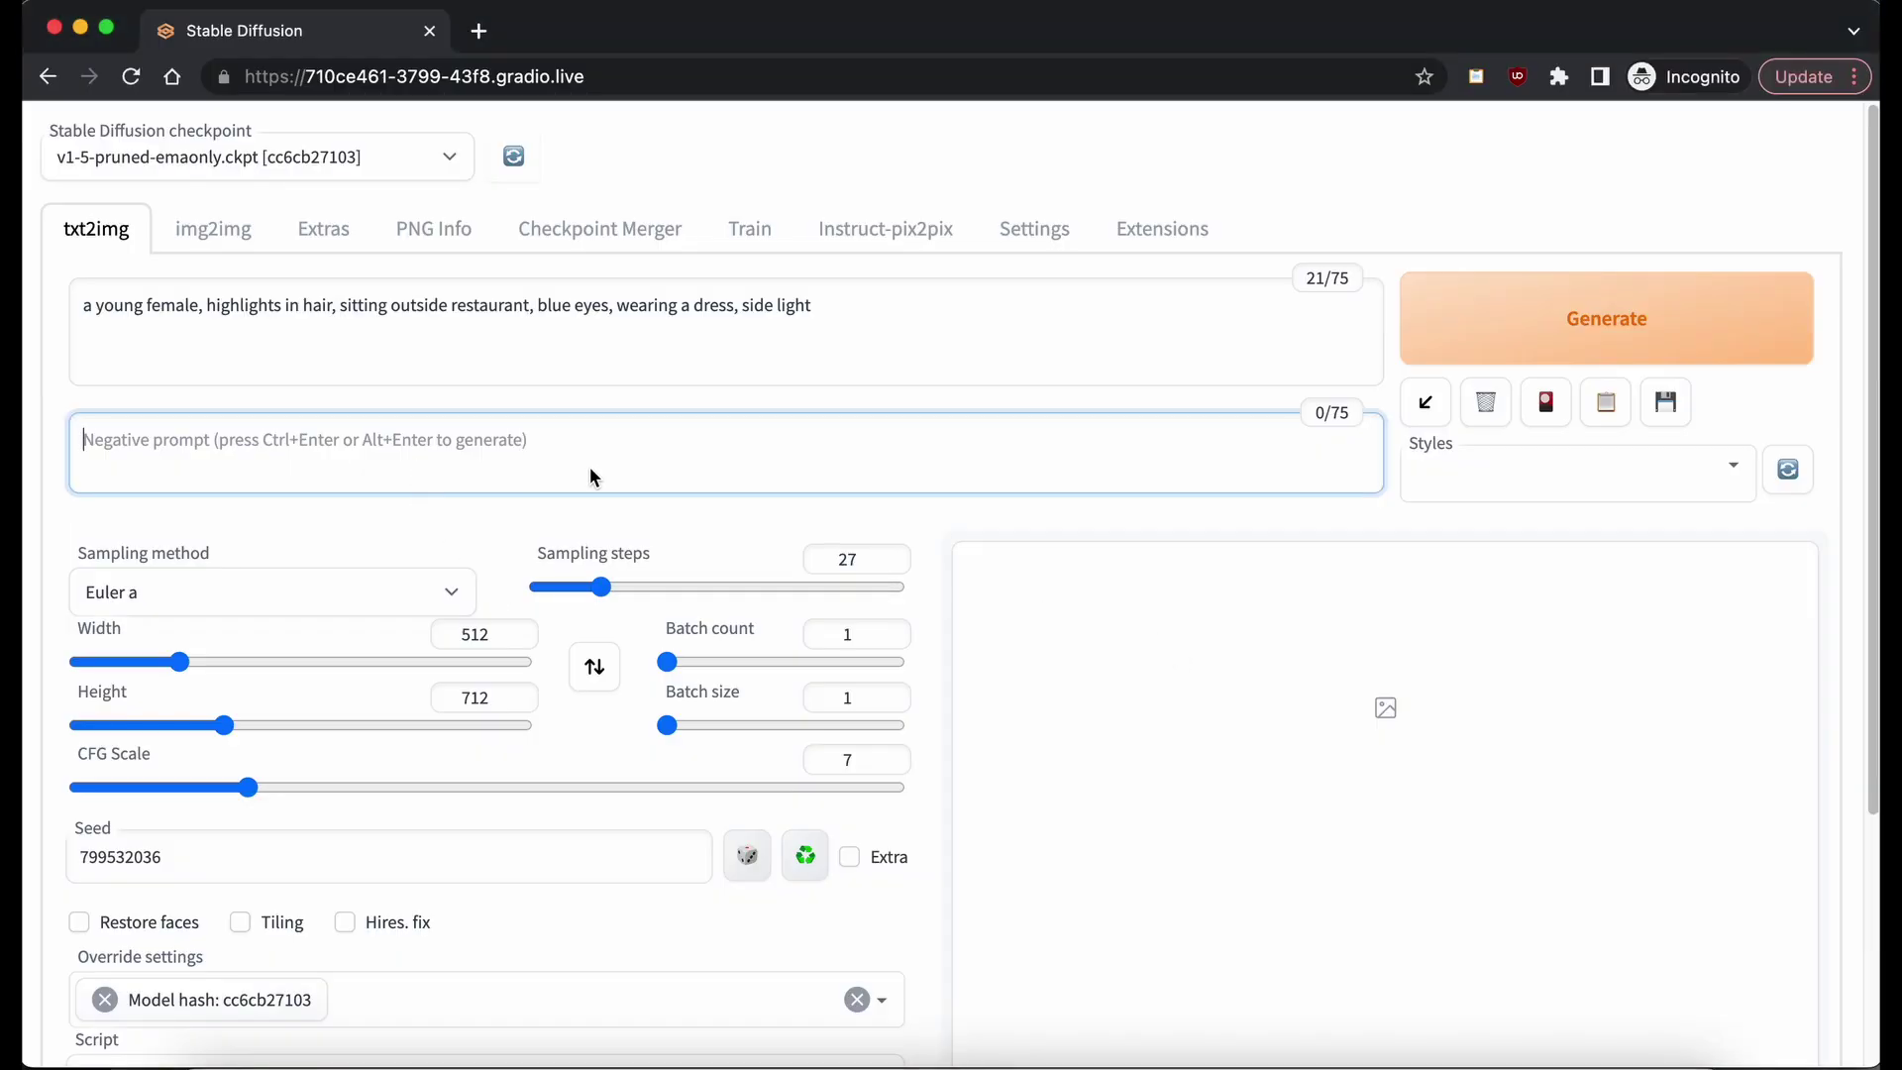
pyautogui.press('super+v')
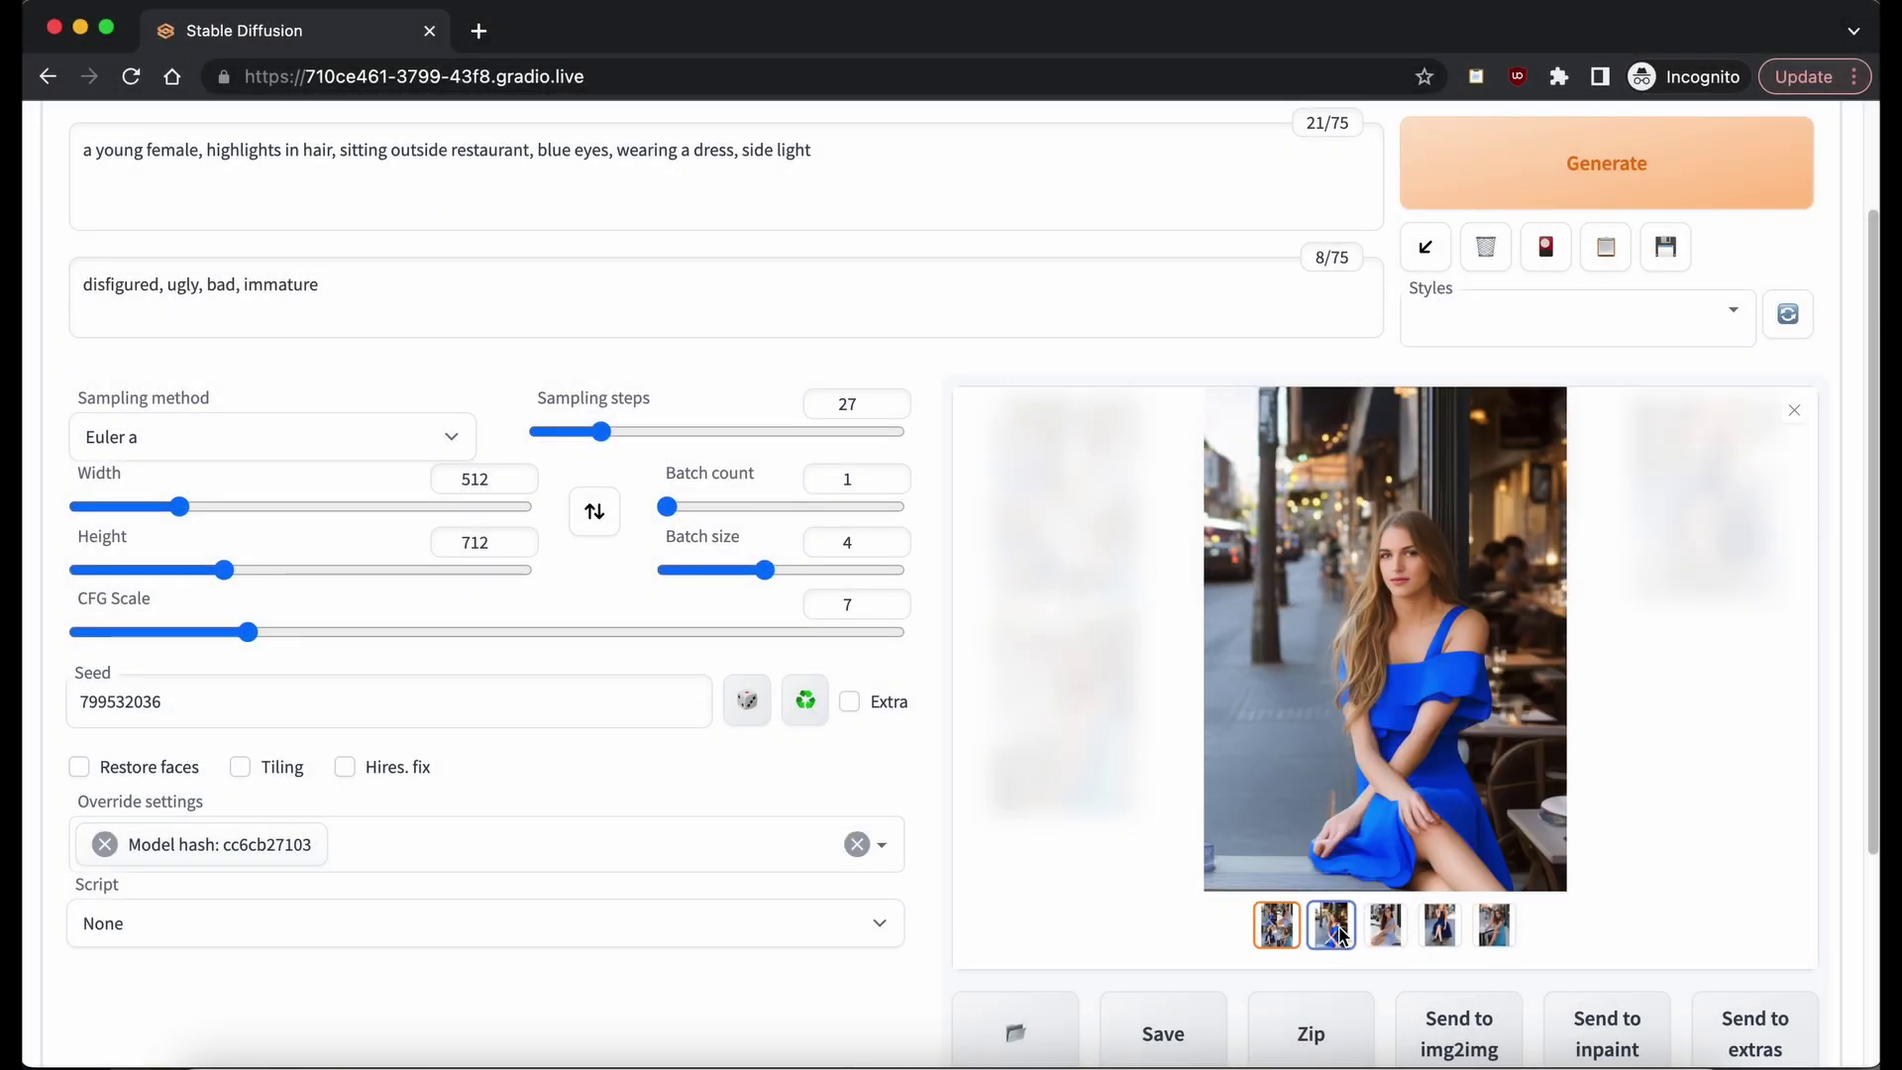
# Step: Pick the light-blue-dress portrait from the gallery and save it as a PNG in Downloads
pyautogui.click(1377, 934)
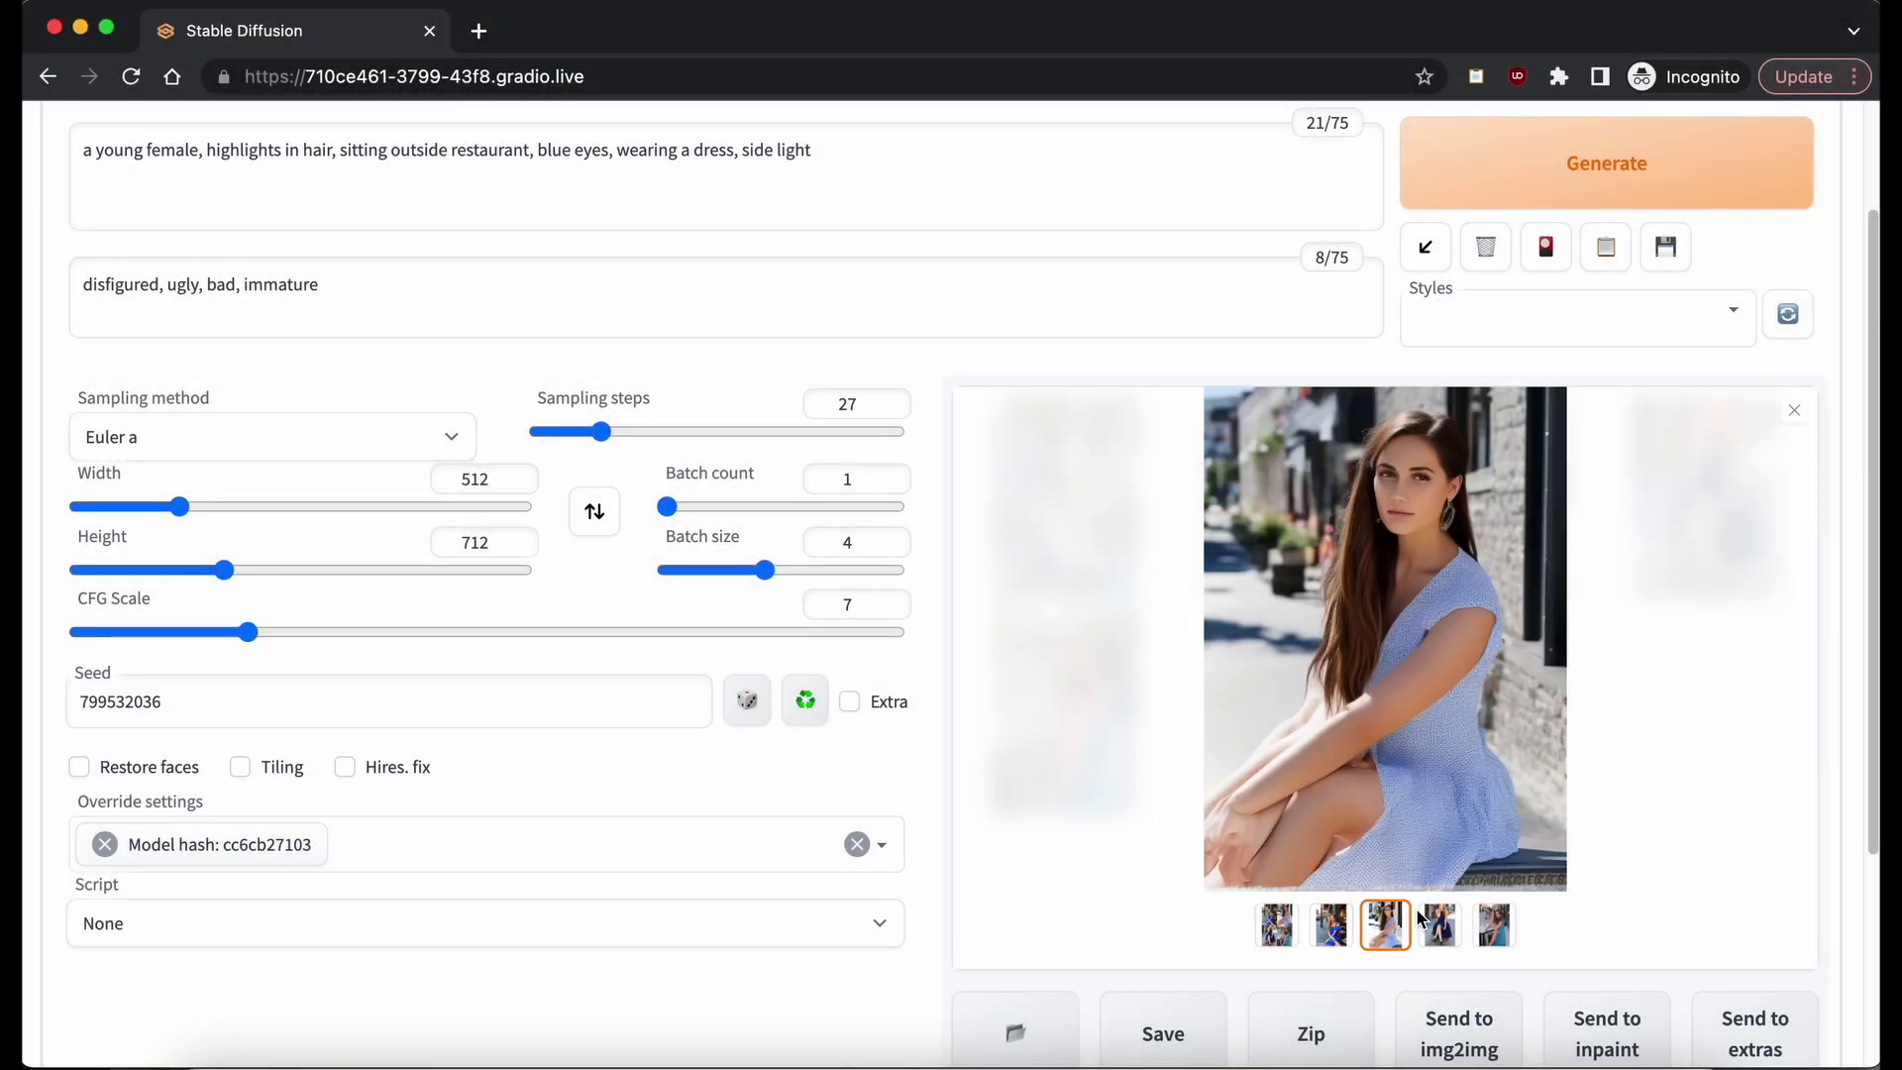
pyautogui.click(1442, 931)
pyautogui.click(1504, 933)
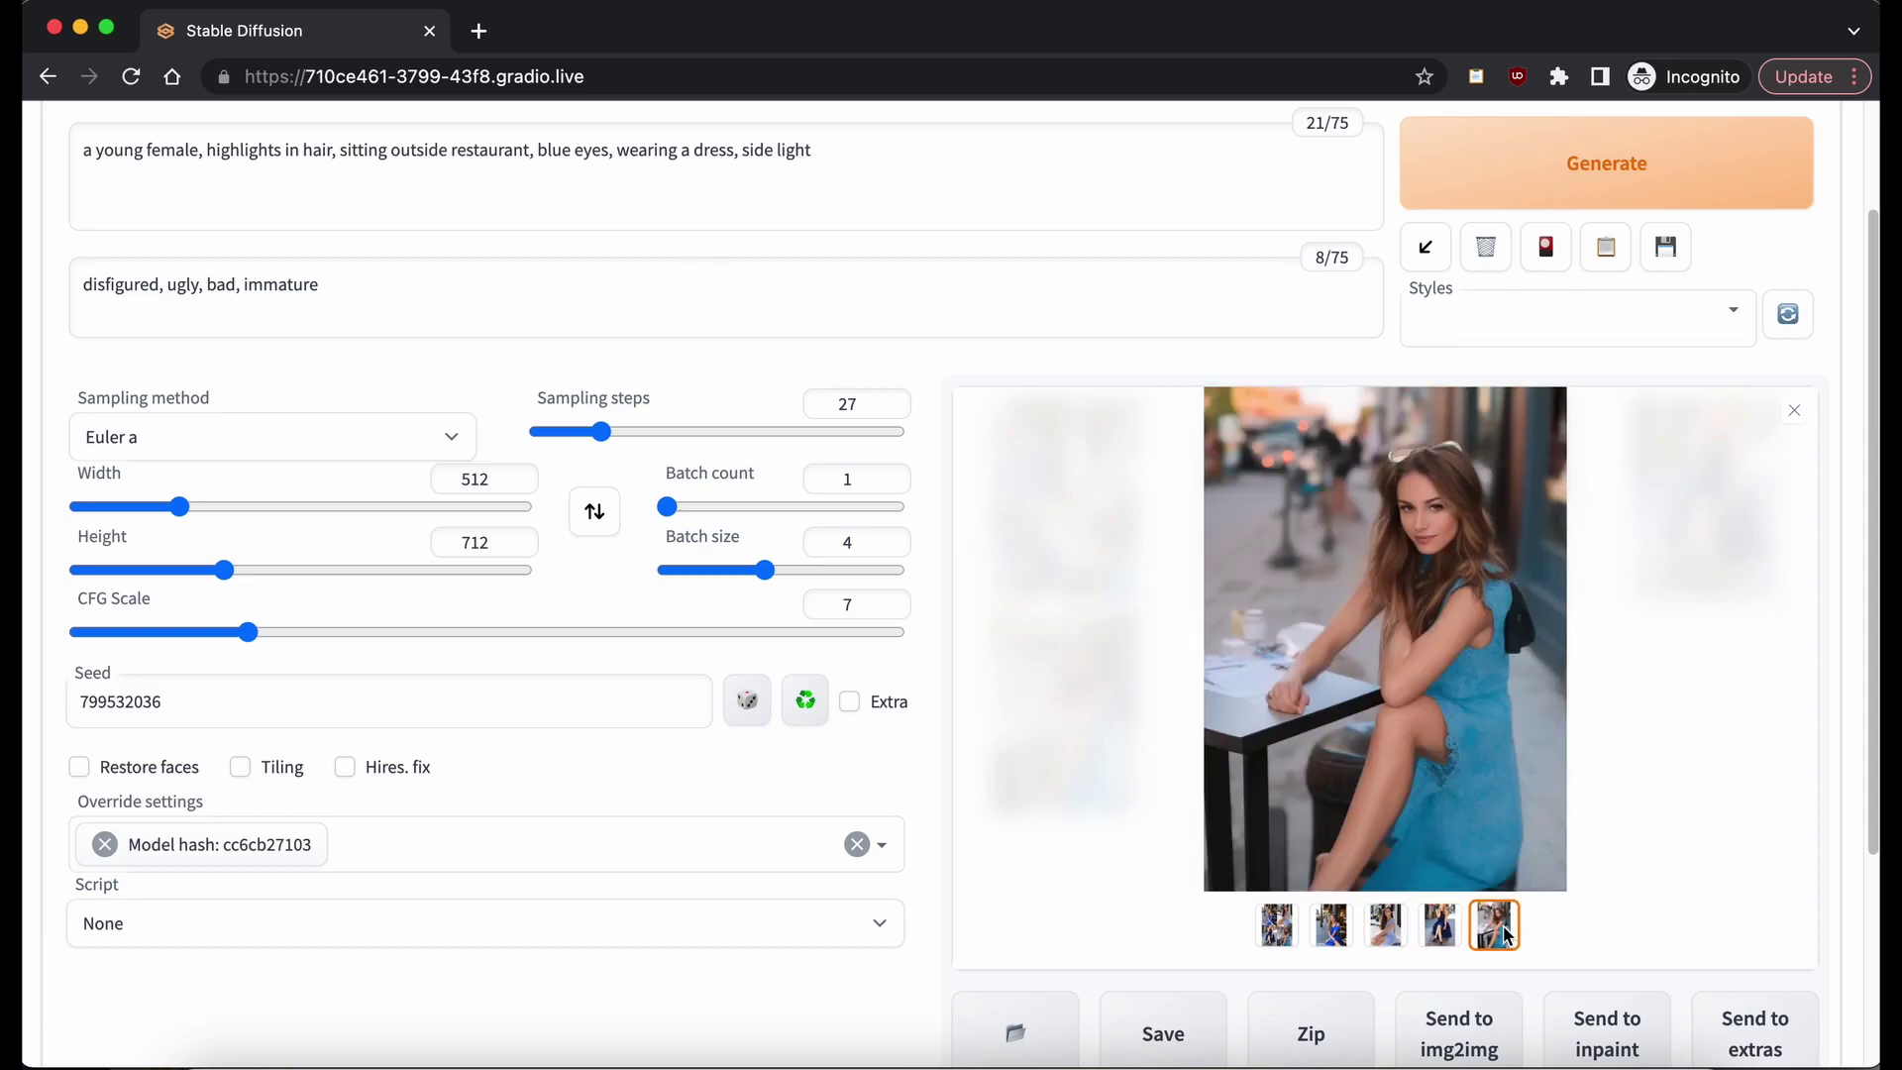
pyautogui.click(1395, 946)
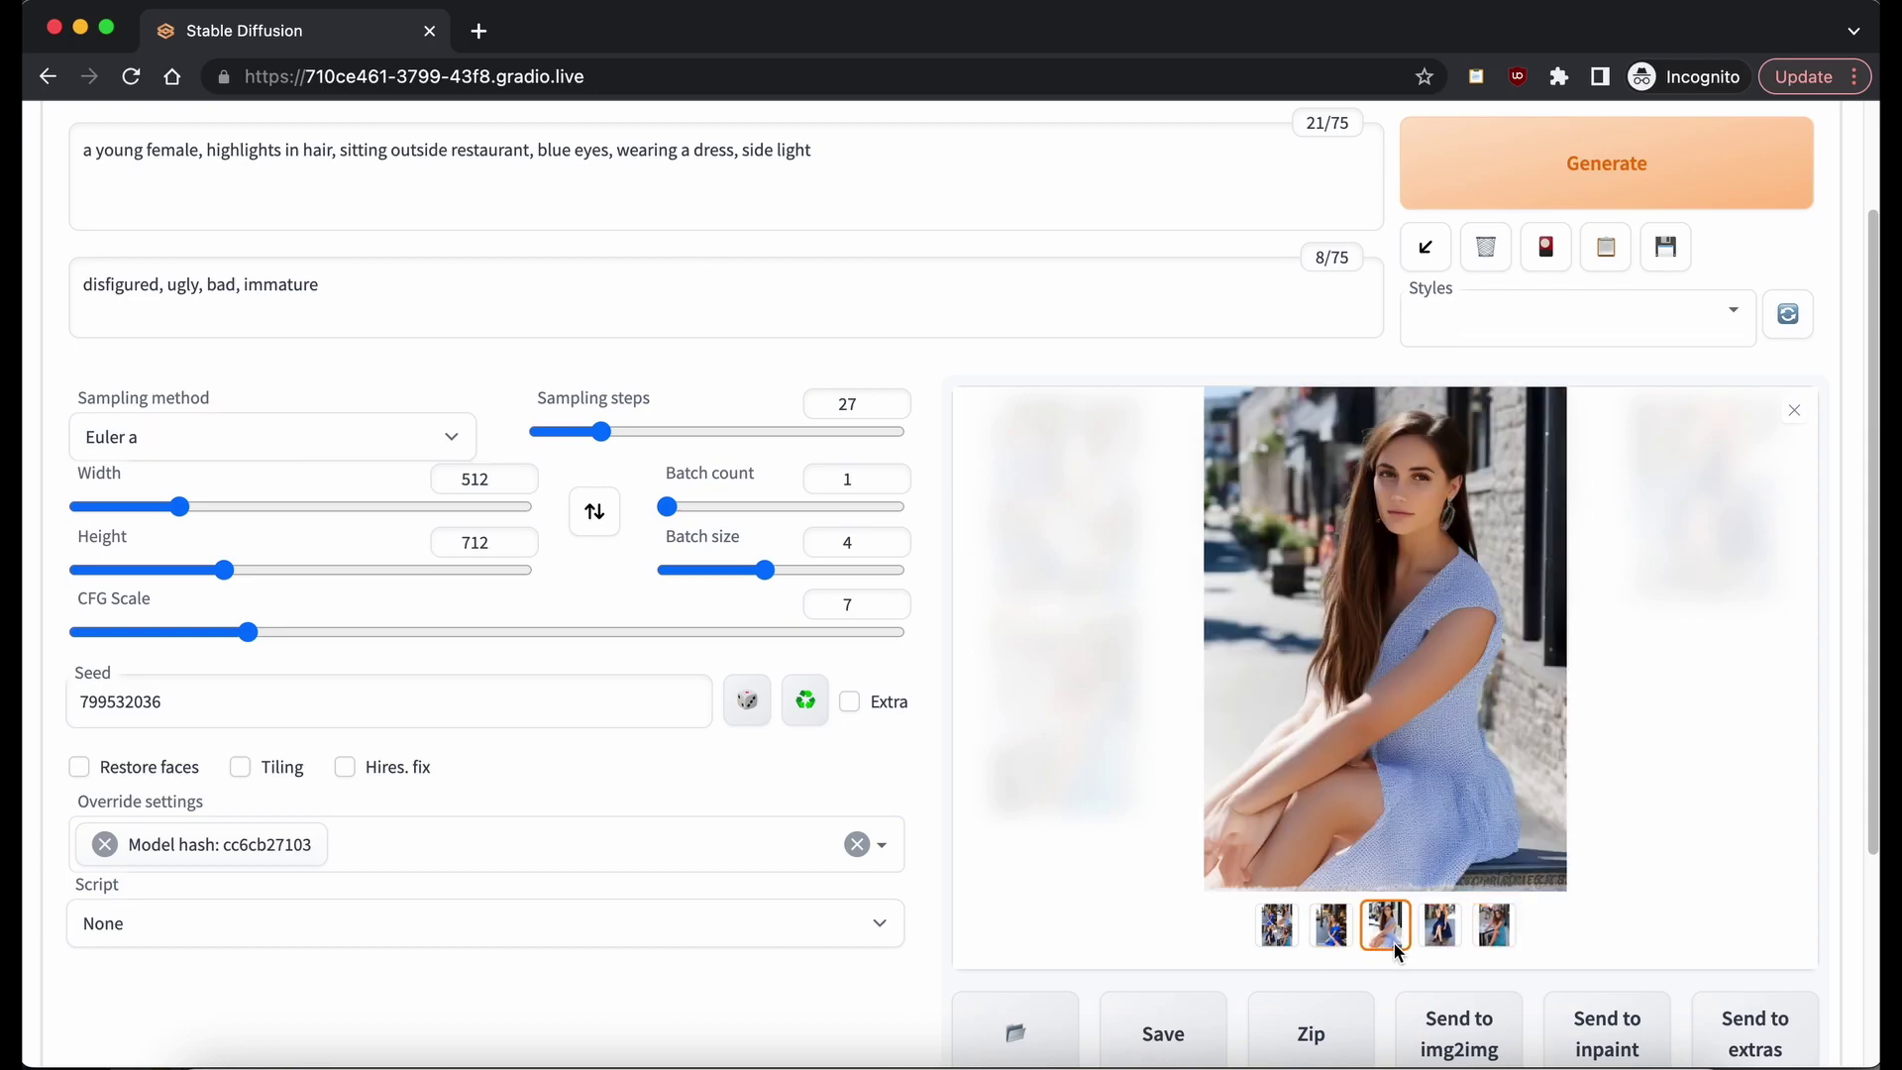
pyautogui.rightClick(1416, 614)
pyautogui.click(1458, 650)
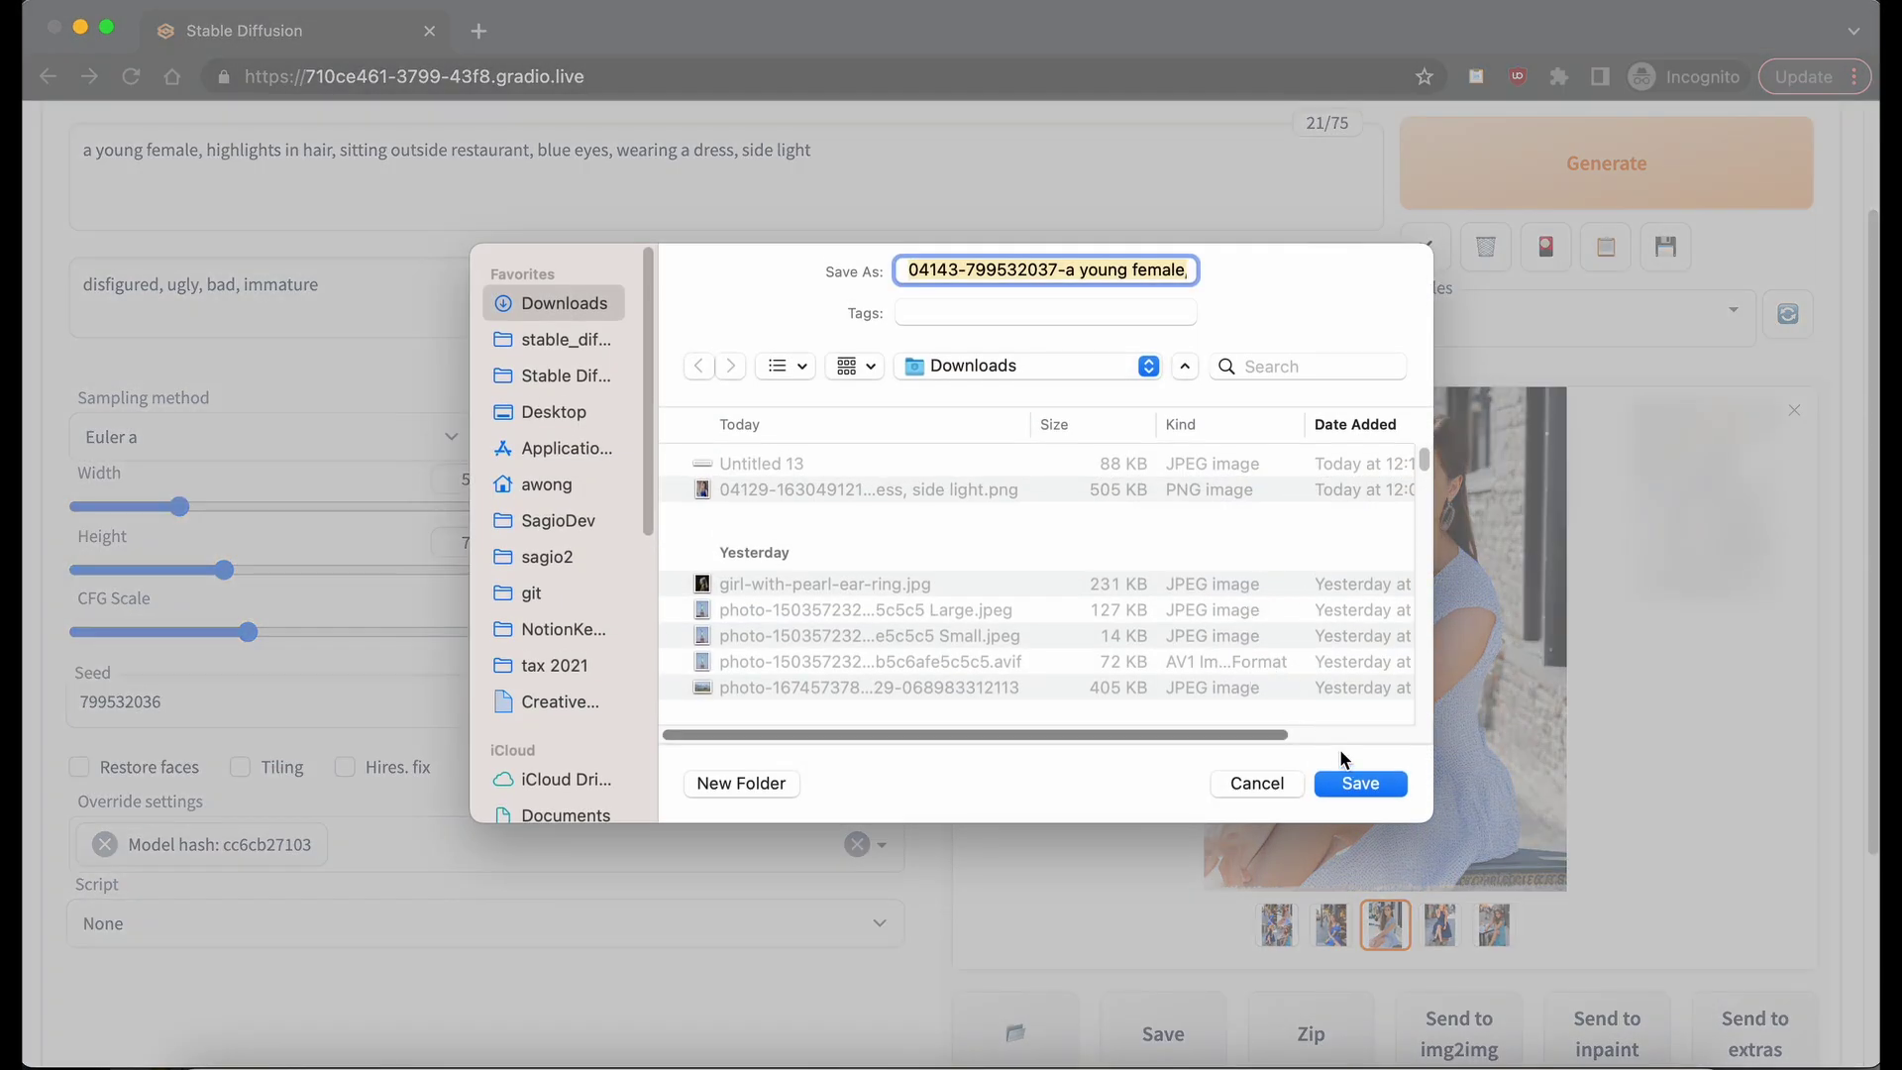
pyautogui.click(1358, 783)
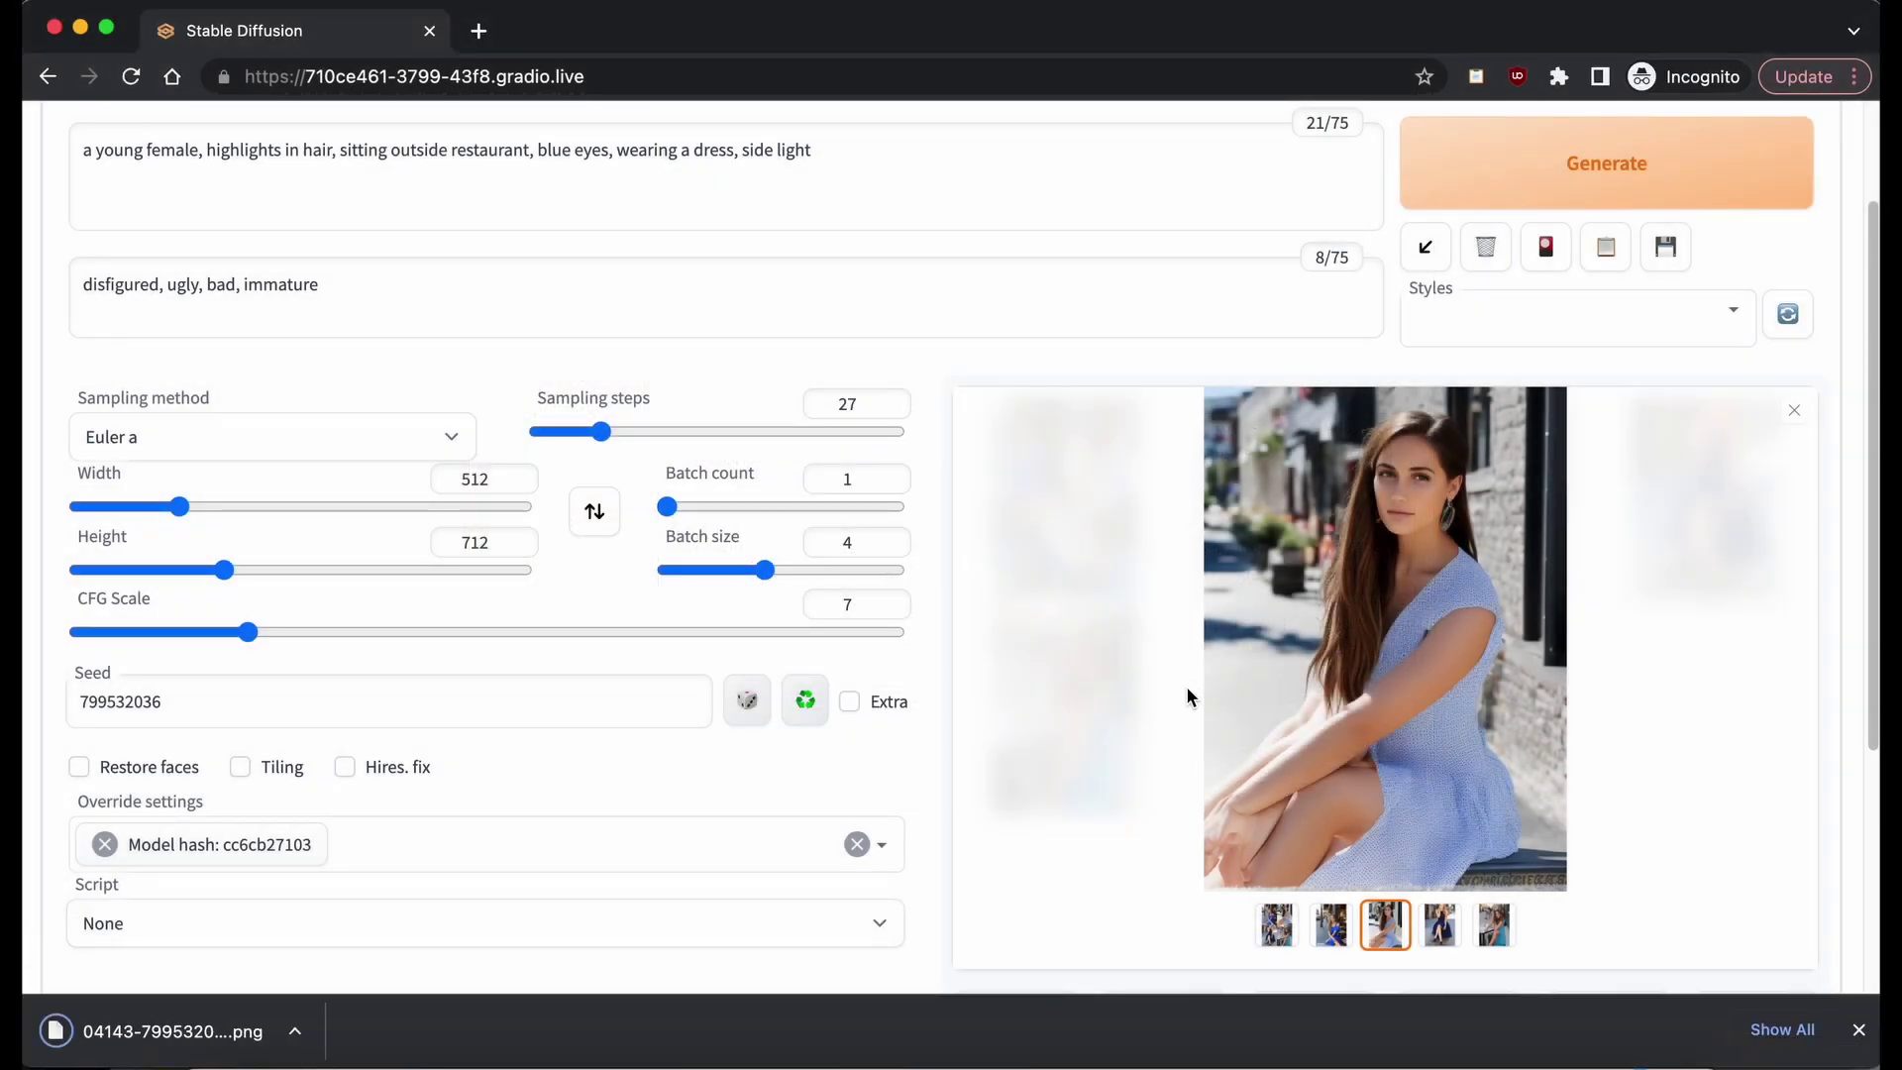
# Step: Insert the downloaded portrait PNG at cell W5 via Picture from File
pyautogui.press('super+Tab')
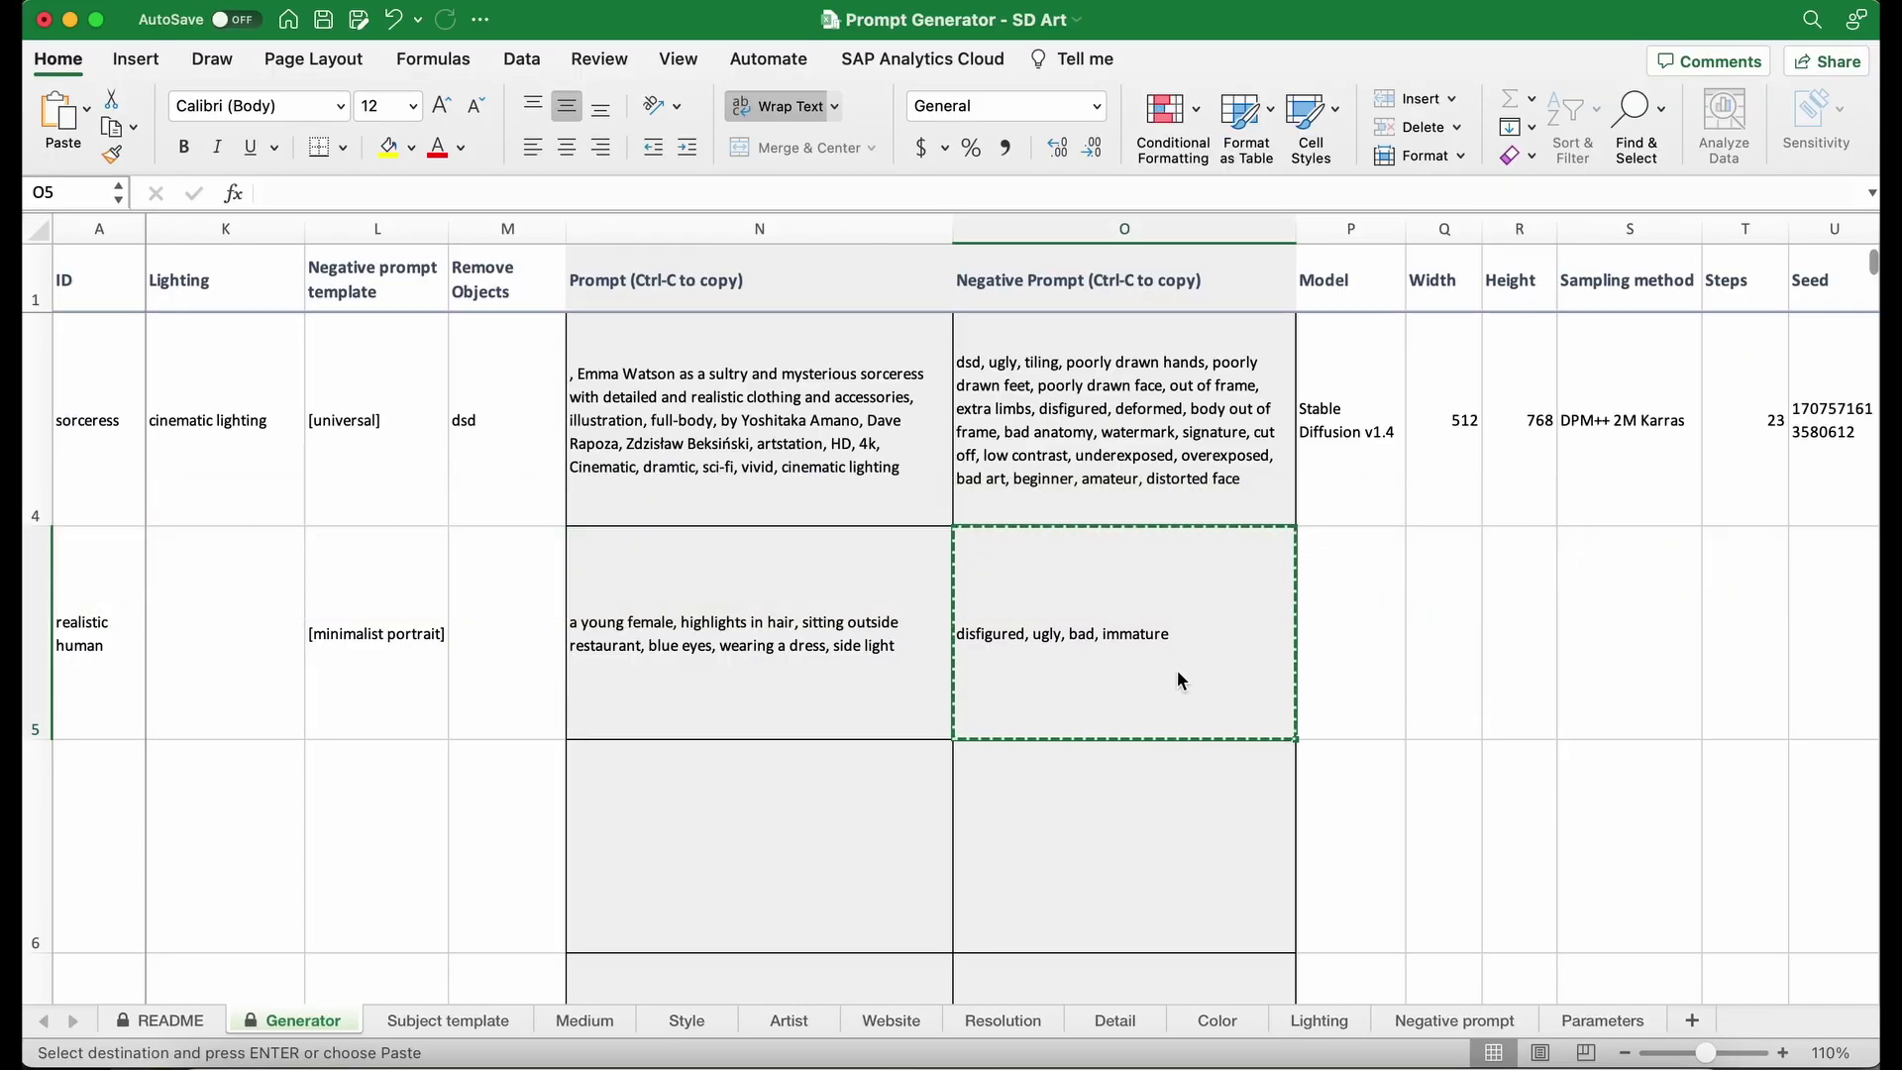
pyautogui.click(1387, 650)
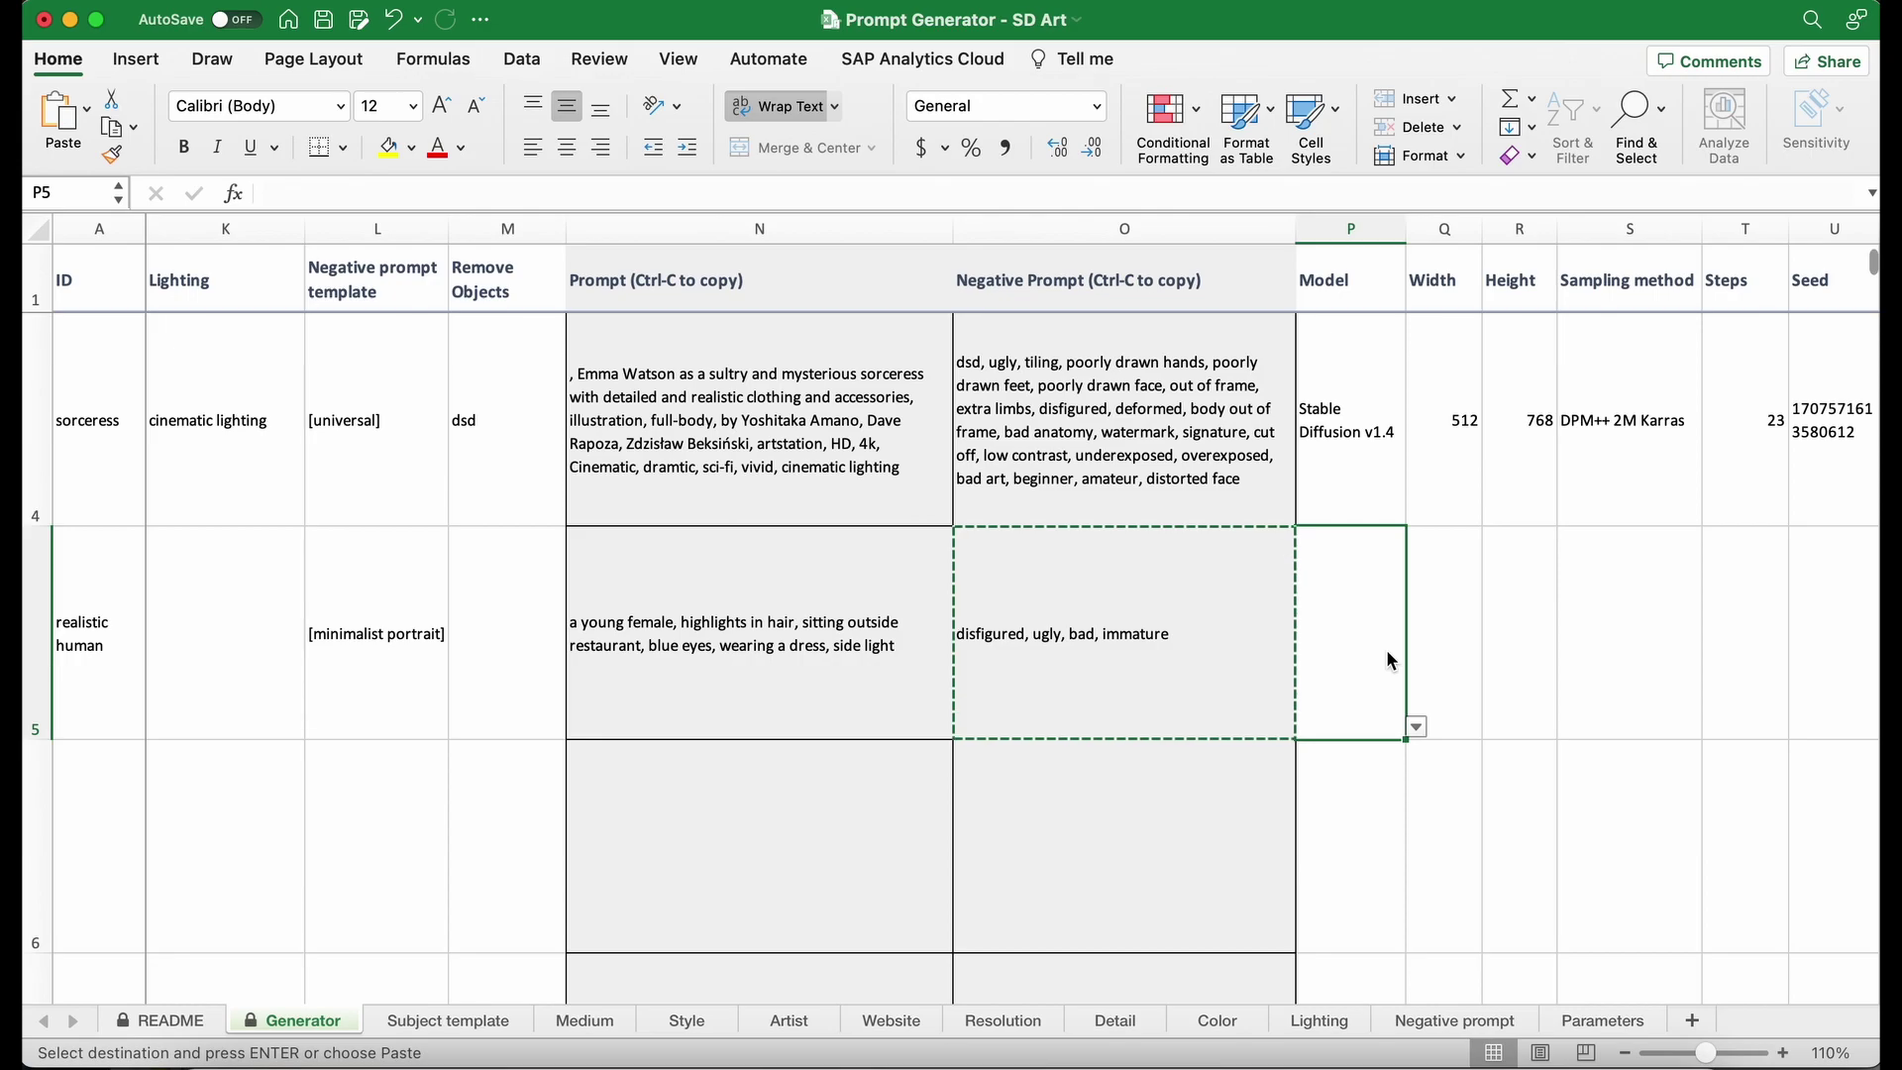
pyautogui.press('Right')
pyautogui.press('Right')
pyautogui.press('Right')
pyautogui.press('Right')
pyautogui.press('Right')
pyautogui.press('Right')
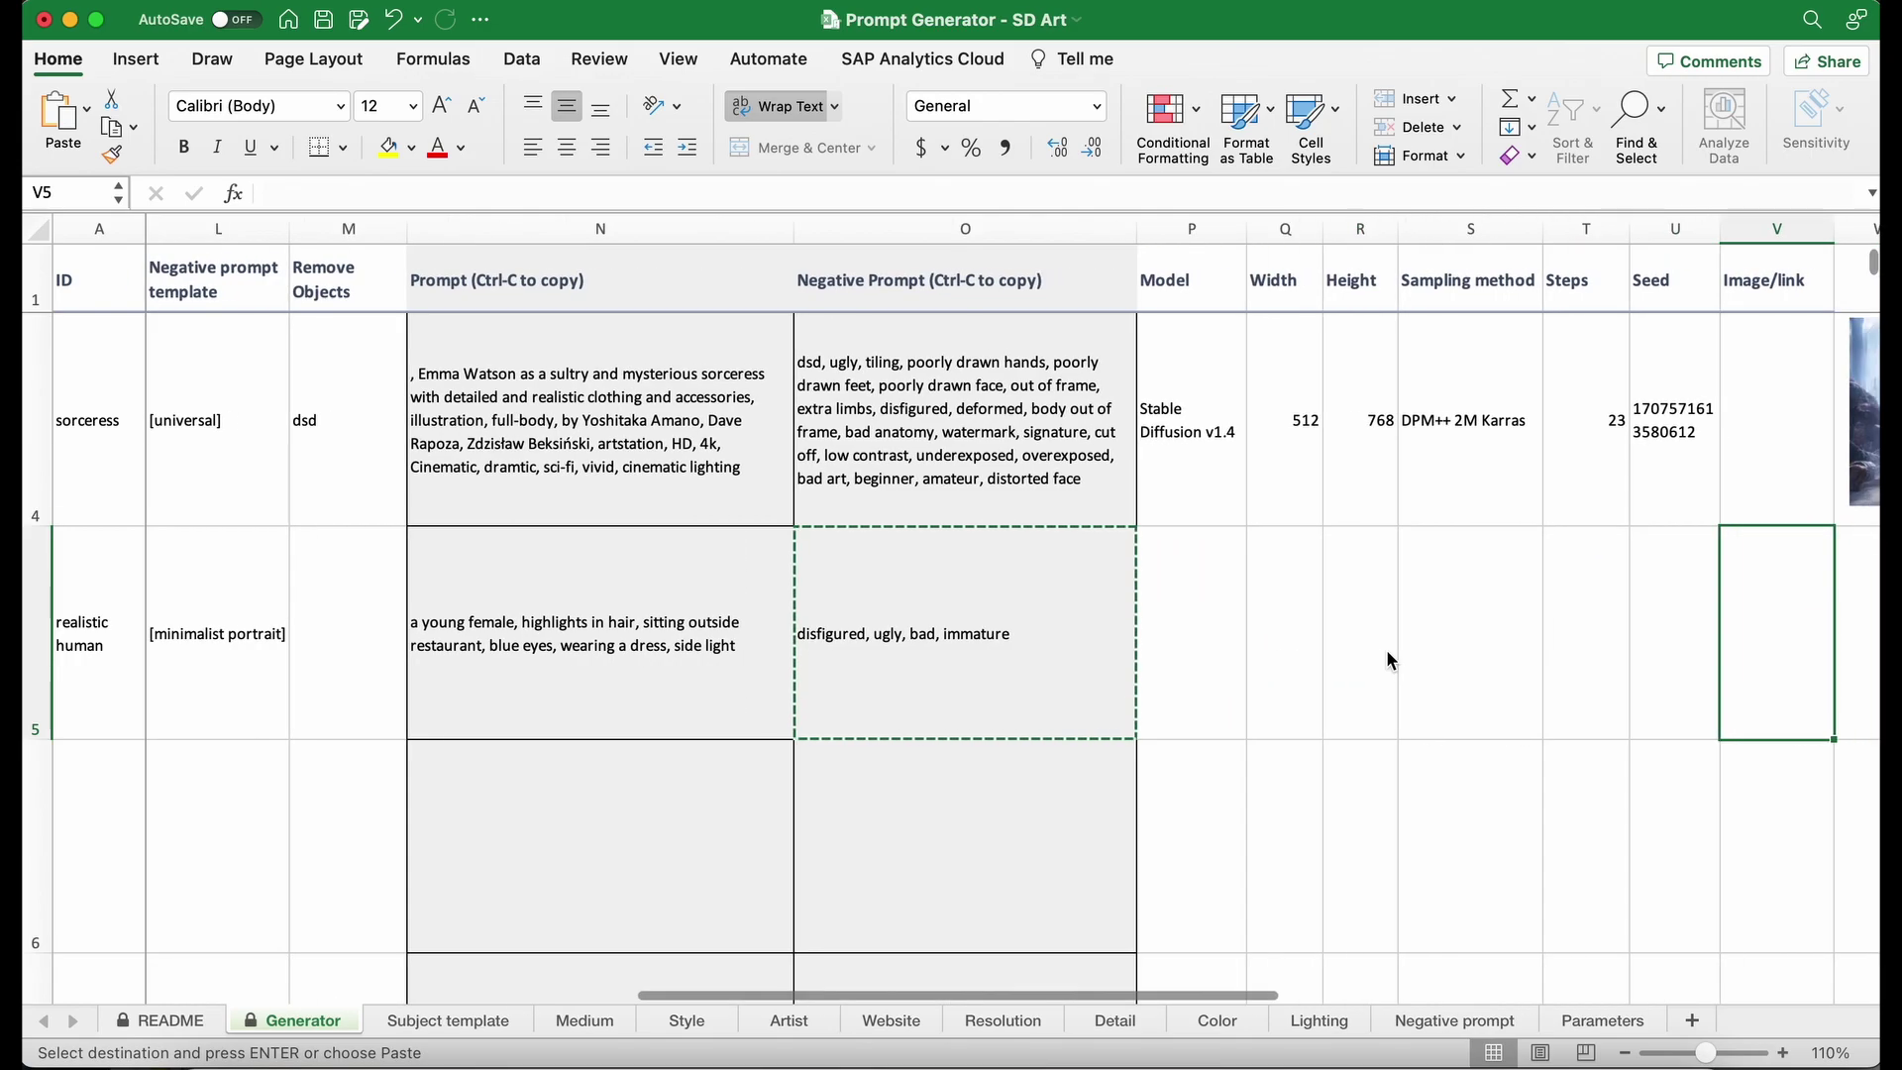
pyautogui.press('Right')
pyautogui.press('Right')
pyautogui.press('Right')
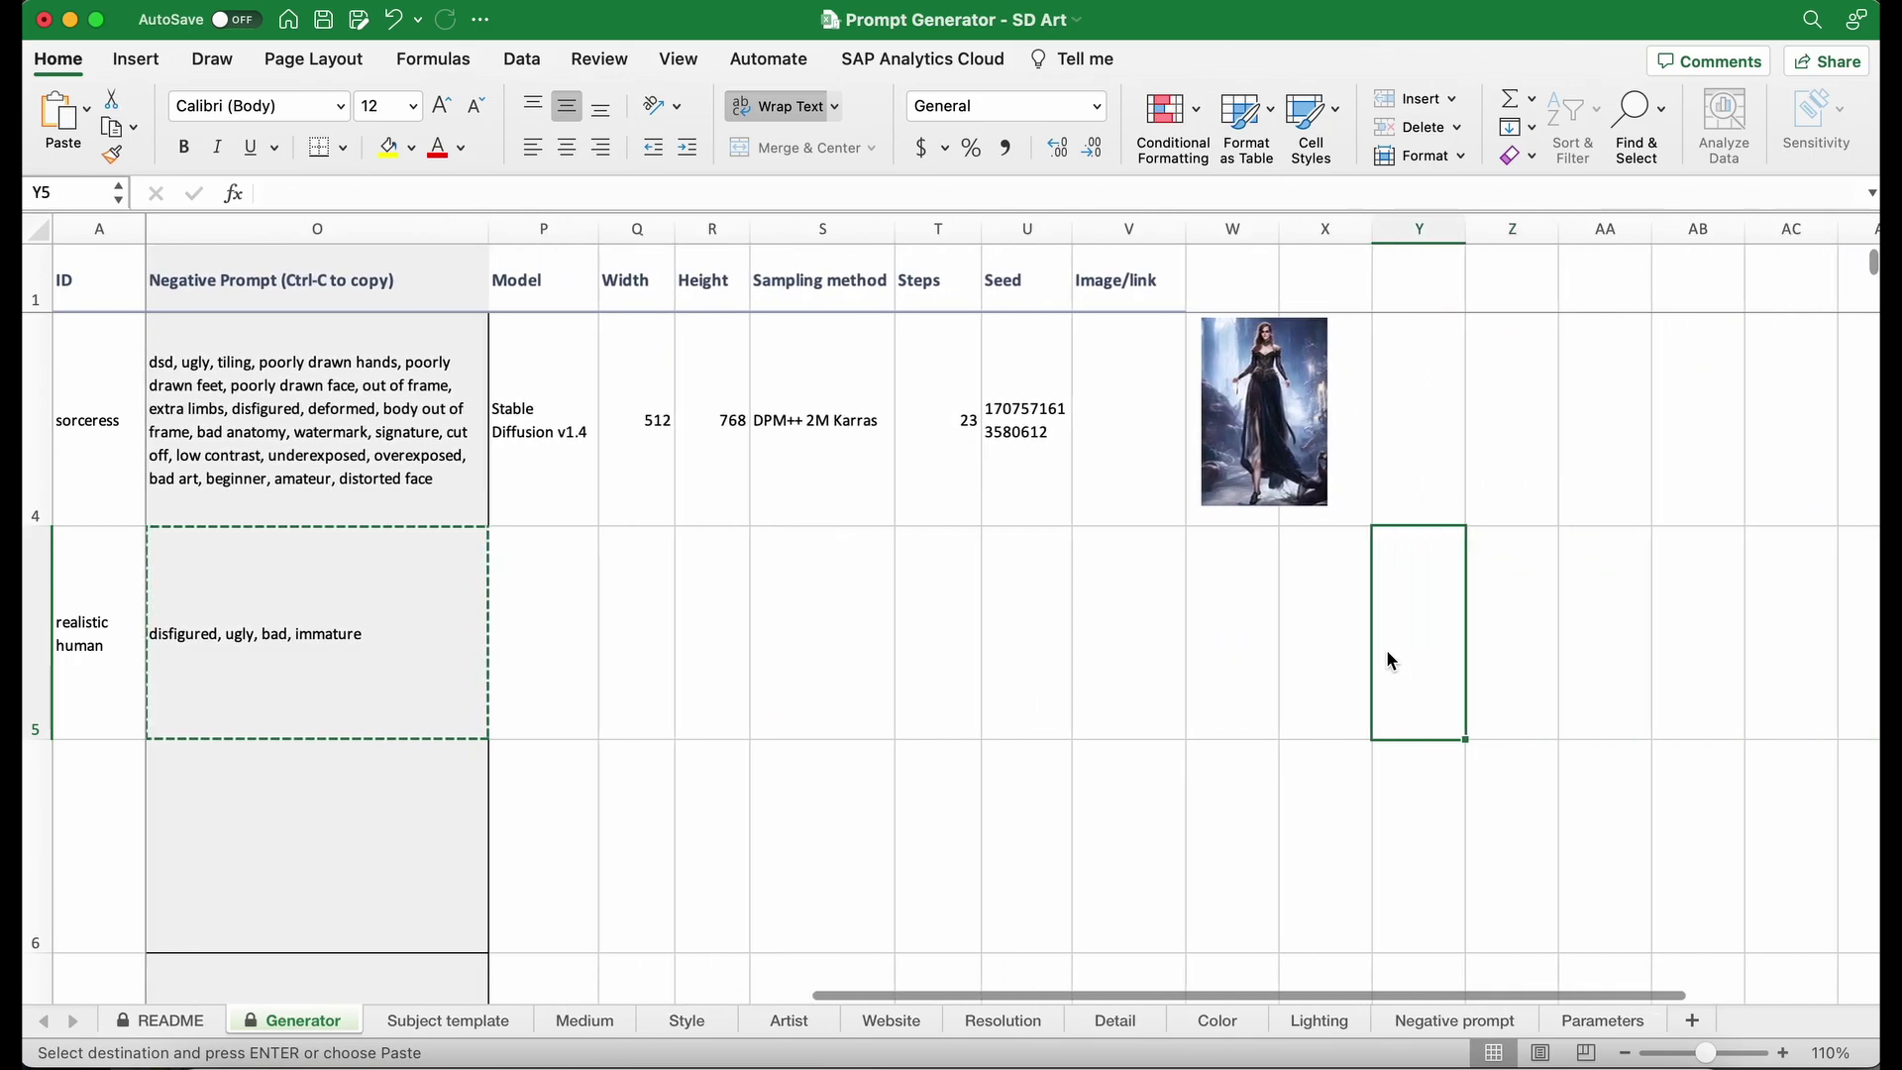
pyautogui.press('Left')
pyautogui.press('Left')
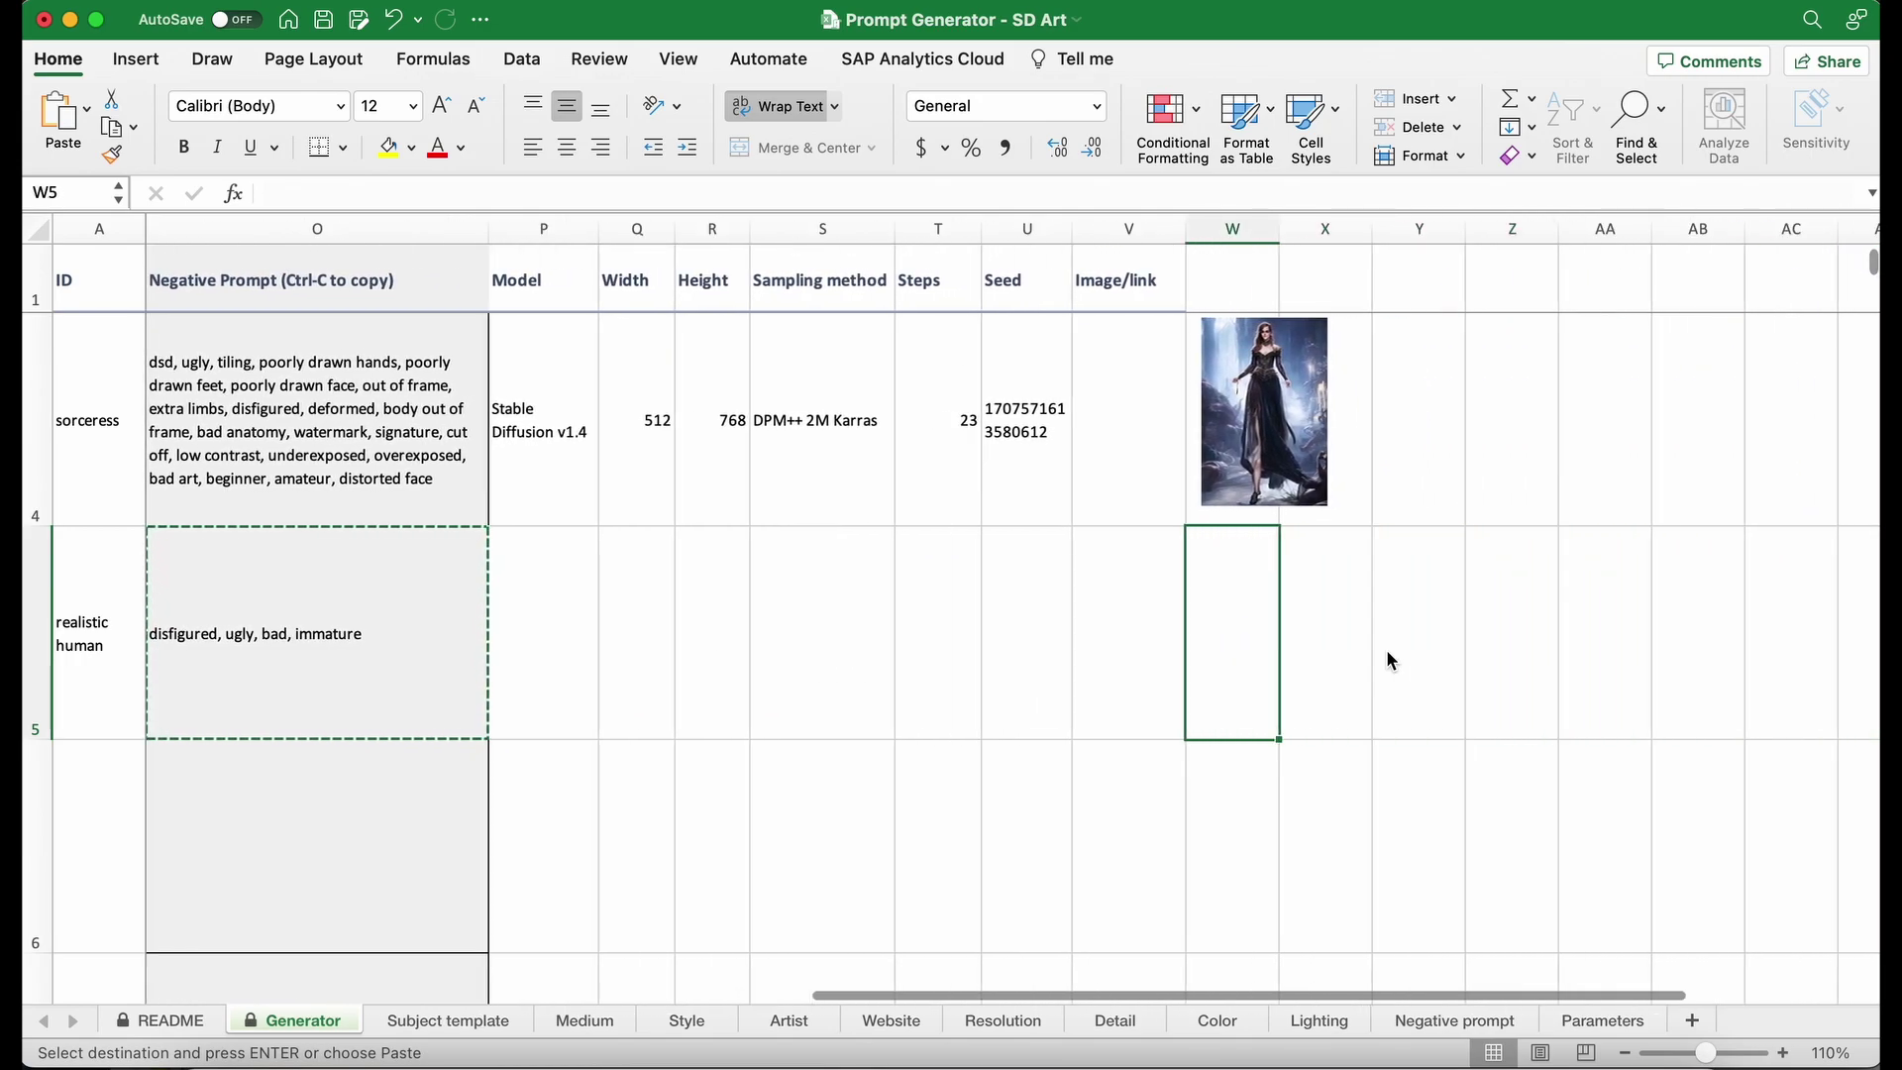
pyautogui.click(137, 59)
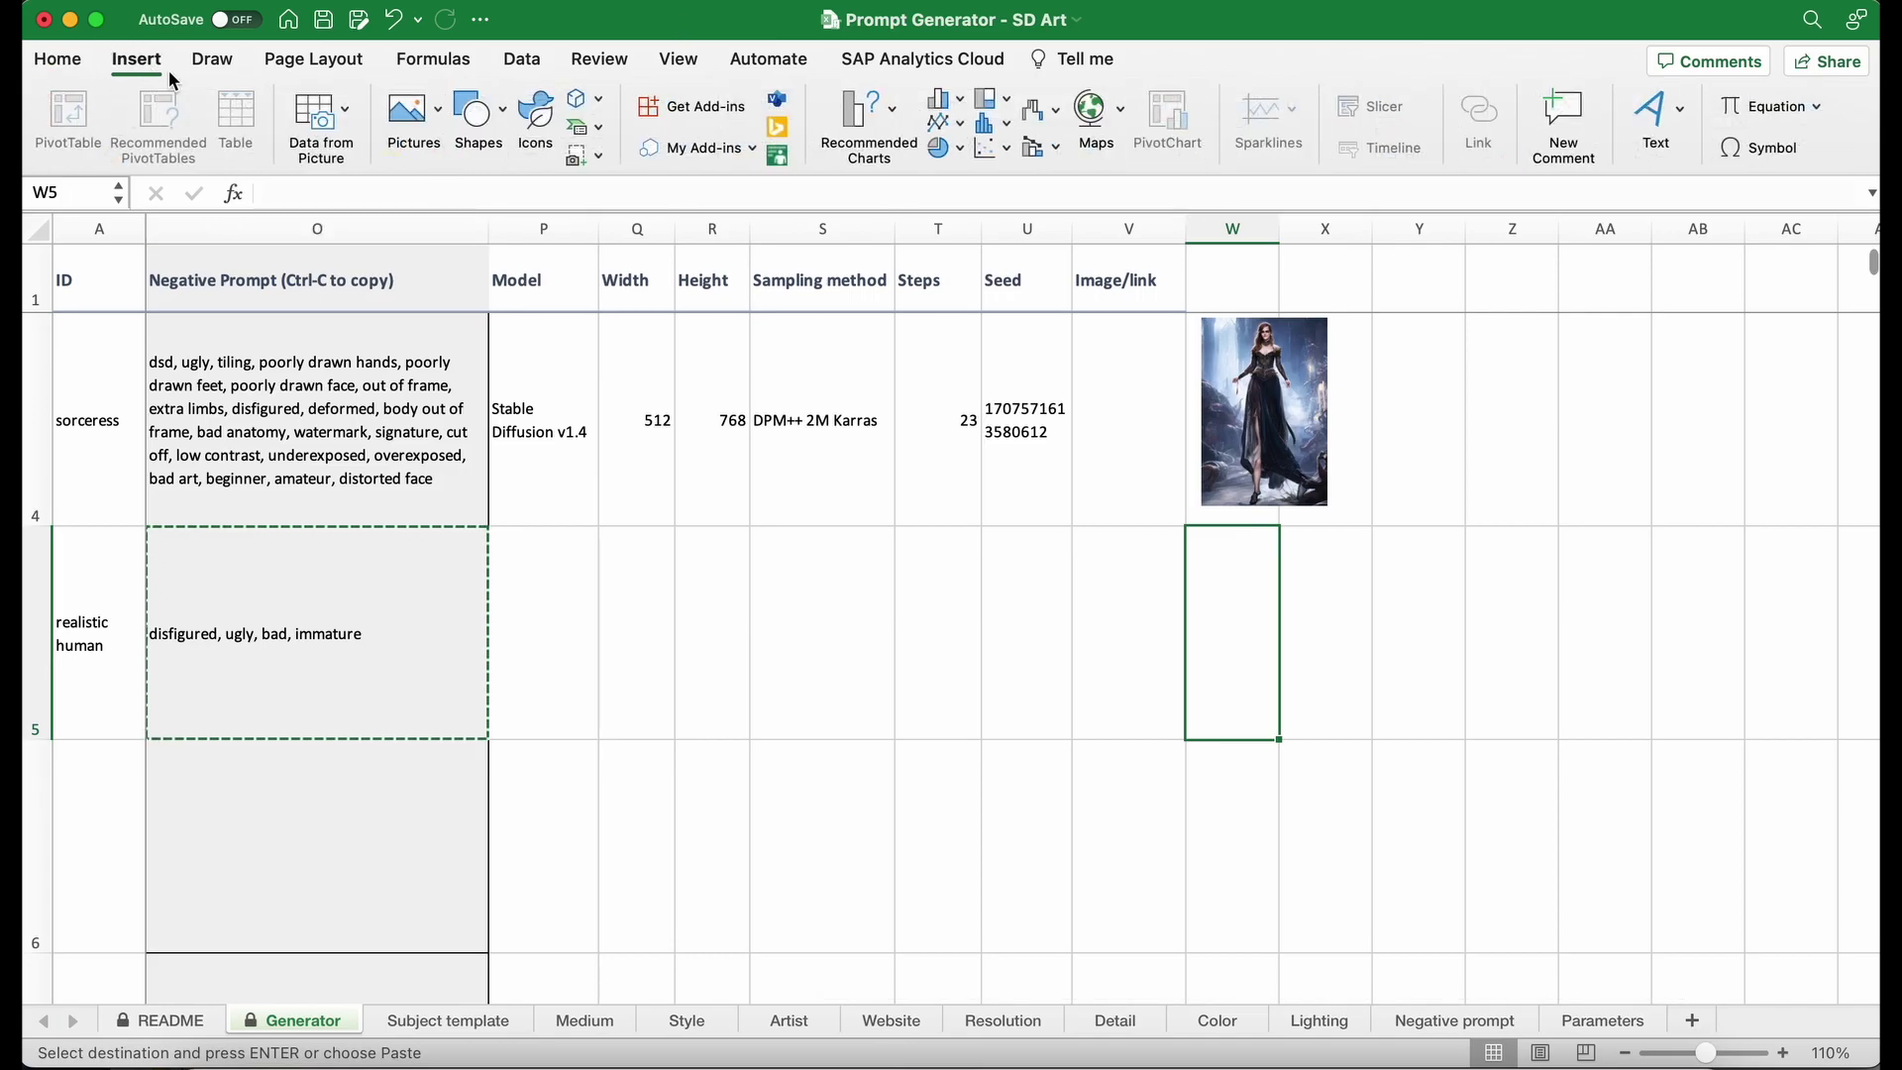
pyautogui.click(414, 111)
pyautogui.doubleClick(780, 317)
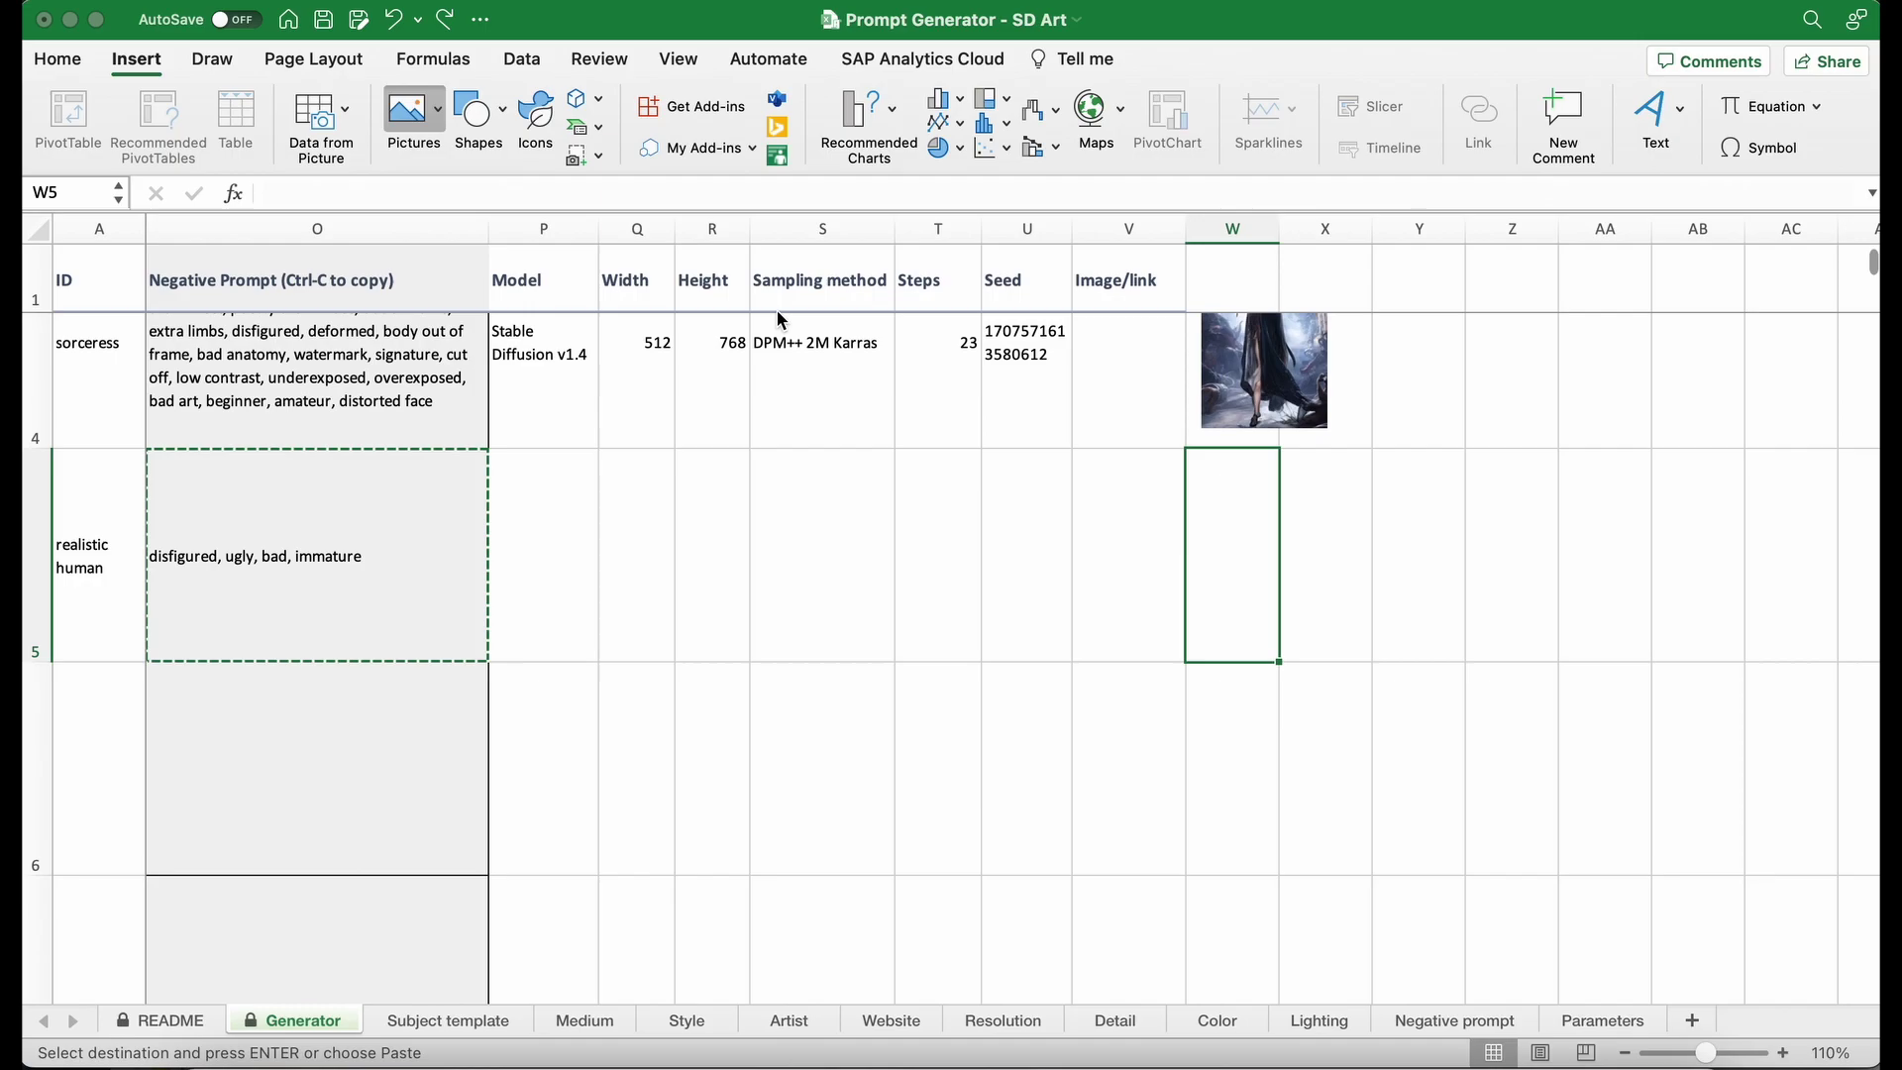
pyautogui.scroll(-1, 941, 446)
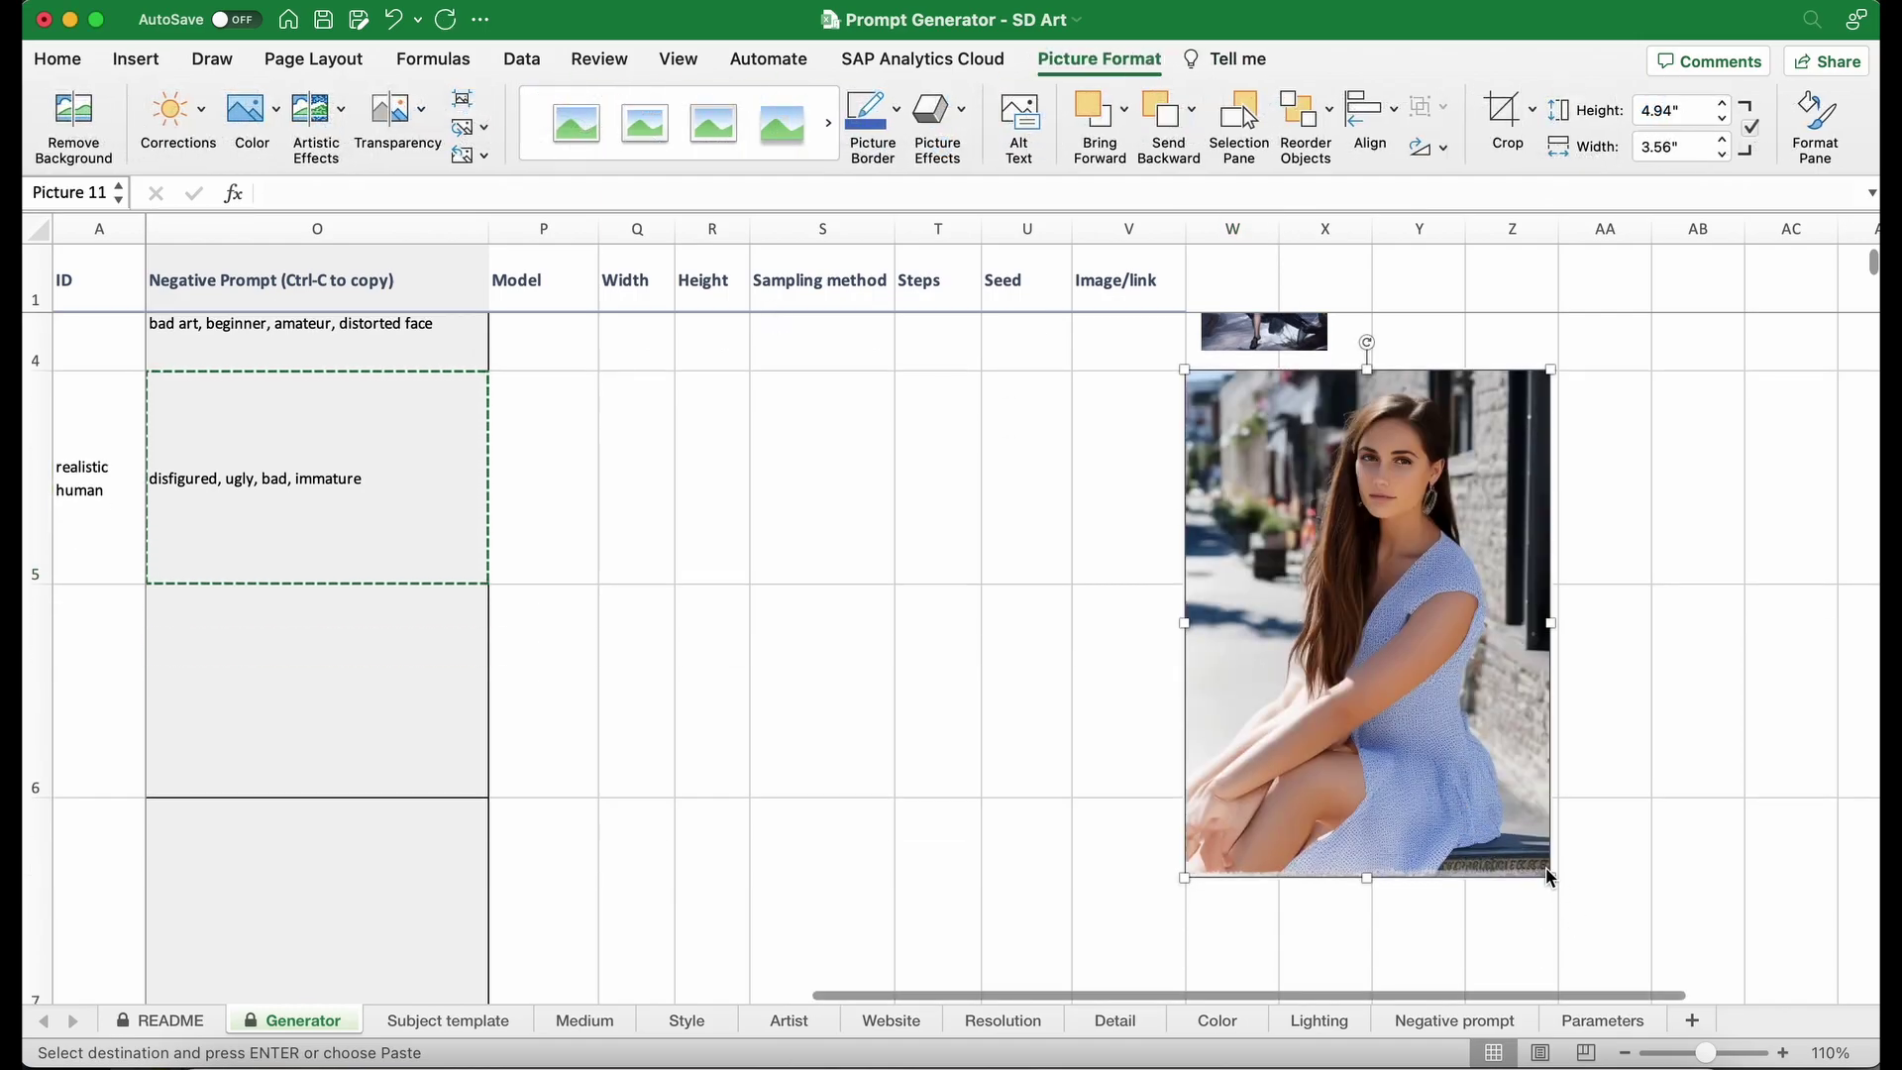
# Step: Shrink the inserted portrait to thumbnail size so it fits within row 5
pyautogui.moveTo(1550, 878); pyautogui.dragTo(1344, 560)
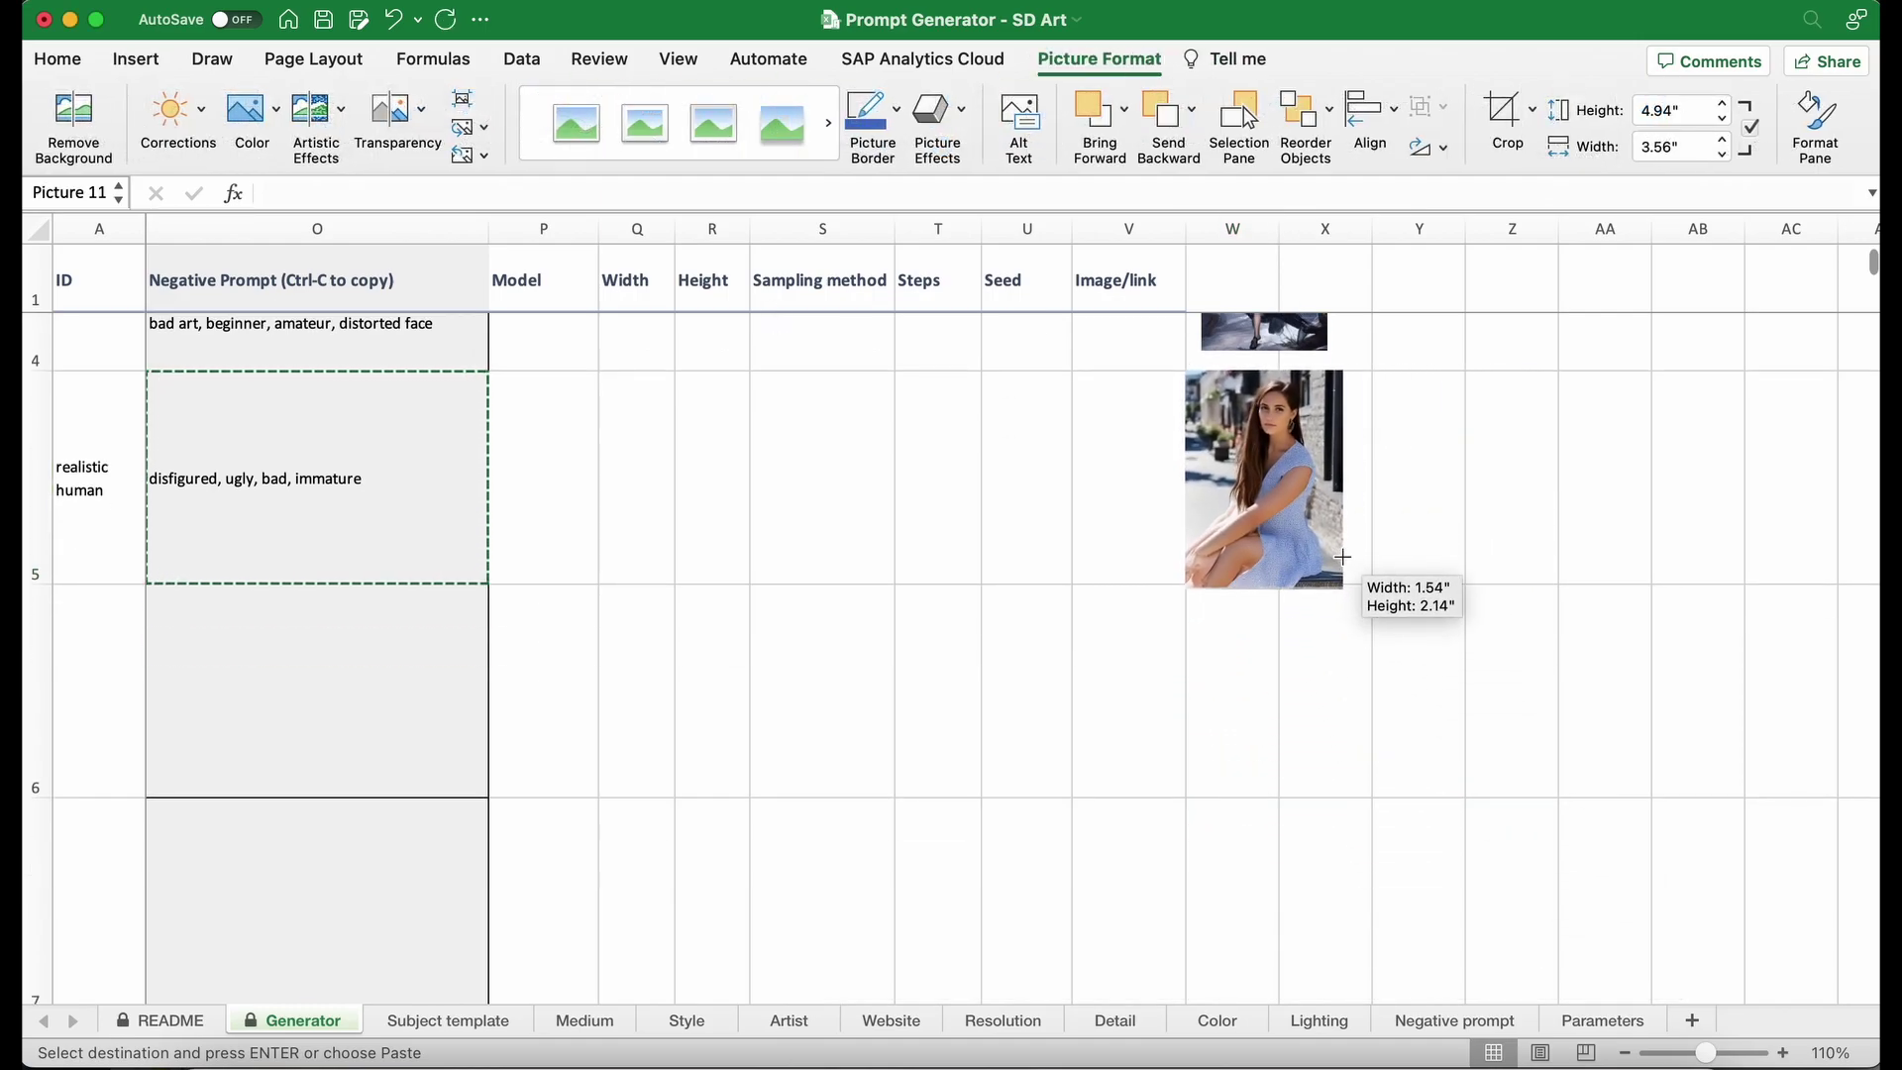
pyautogui.click(1296, 751)
pyautogui.click(565, 491)
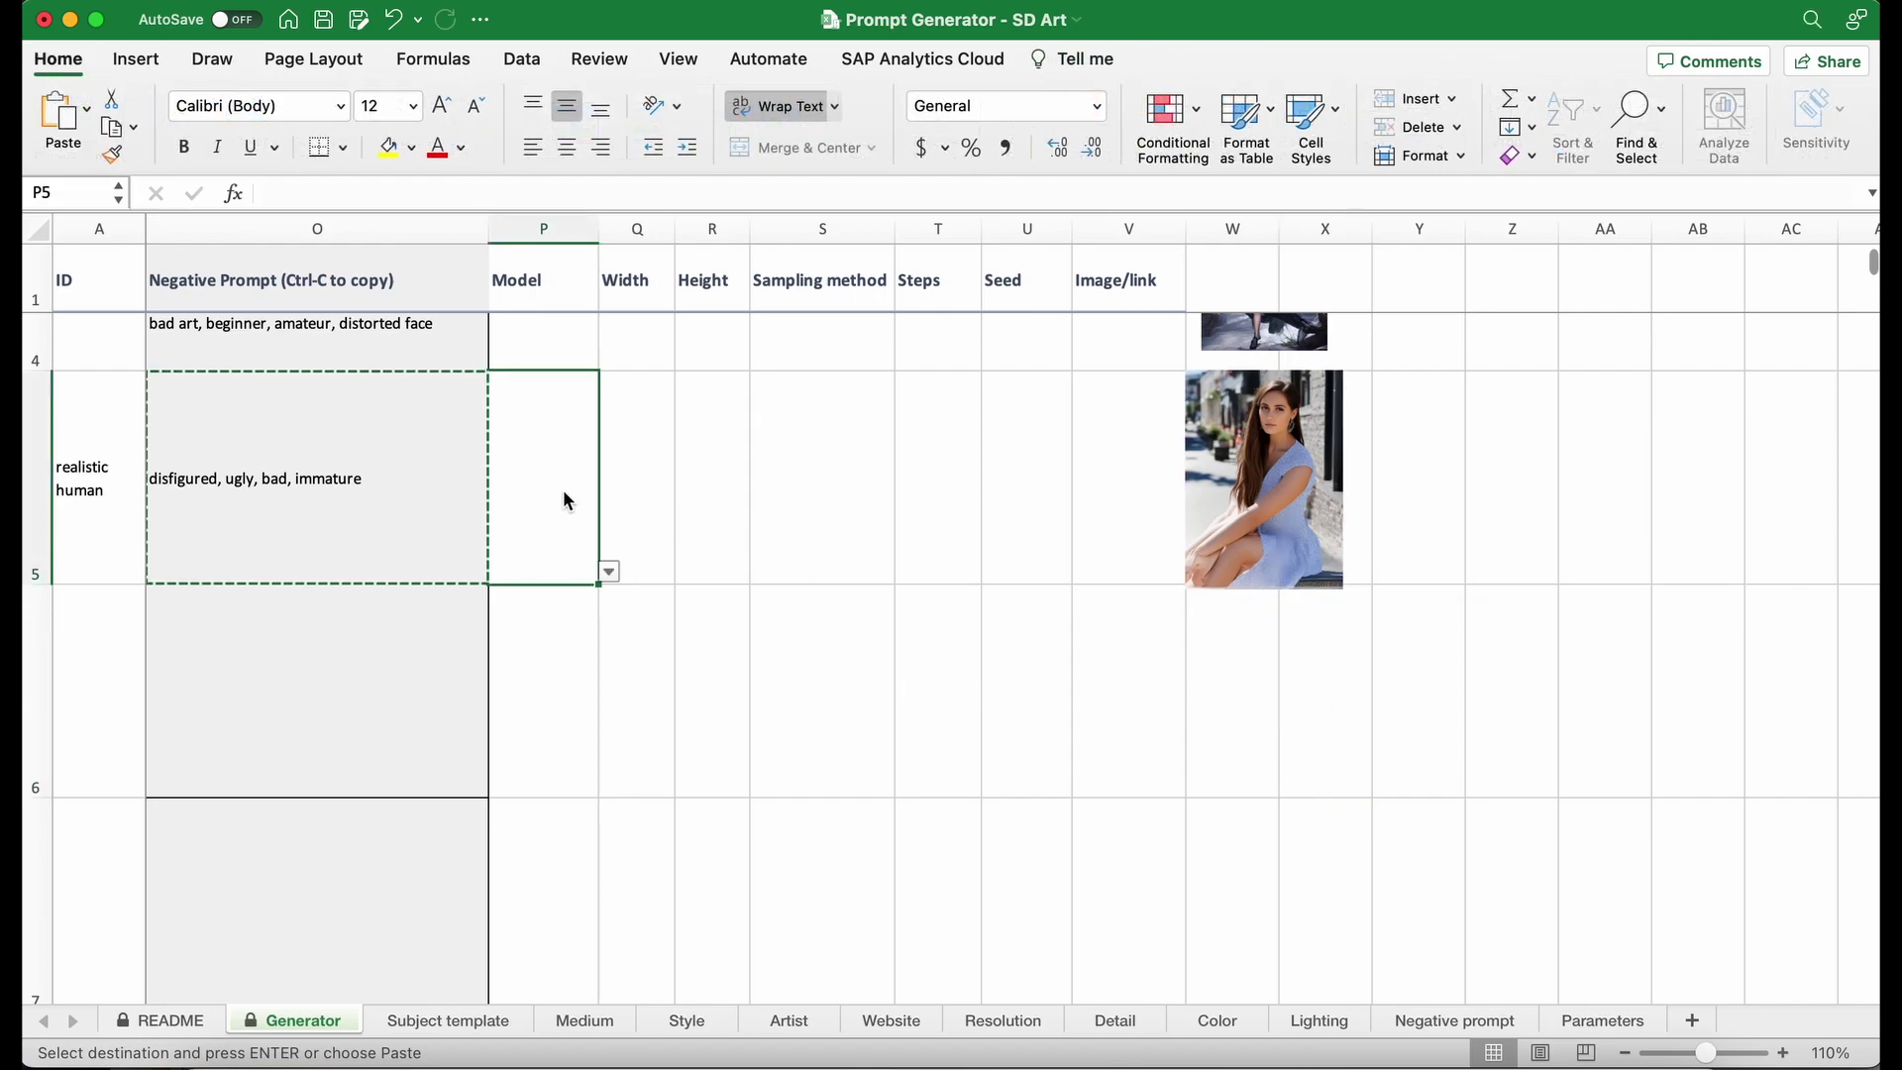
# Step: Set row 5's model to Stable Diffusion v1.5, width 512 and height 712
pyautogui.click(608, 572)
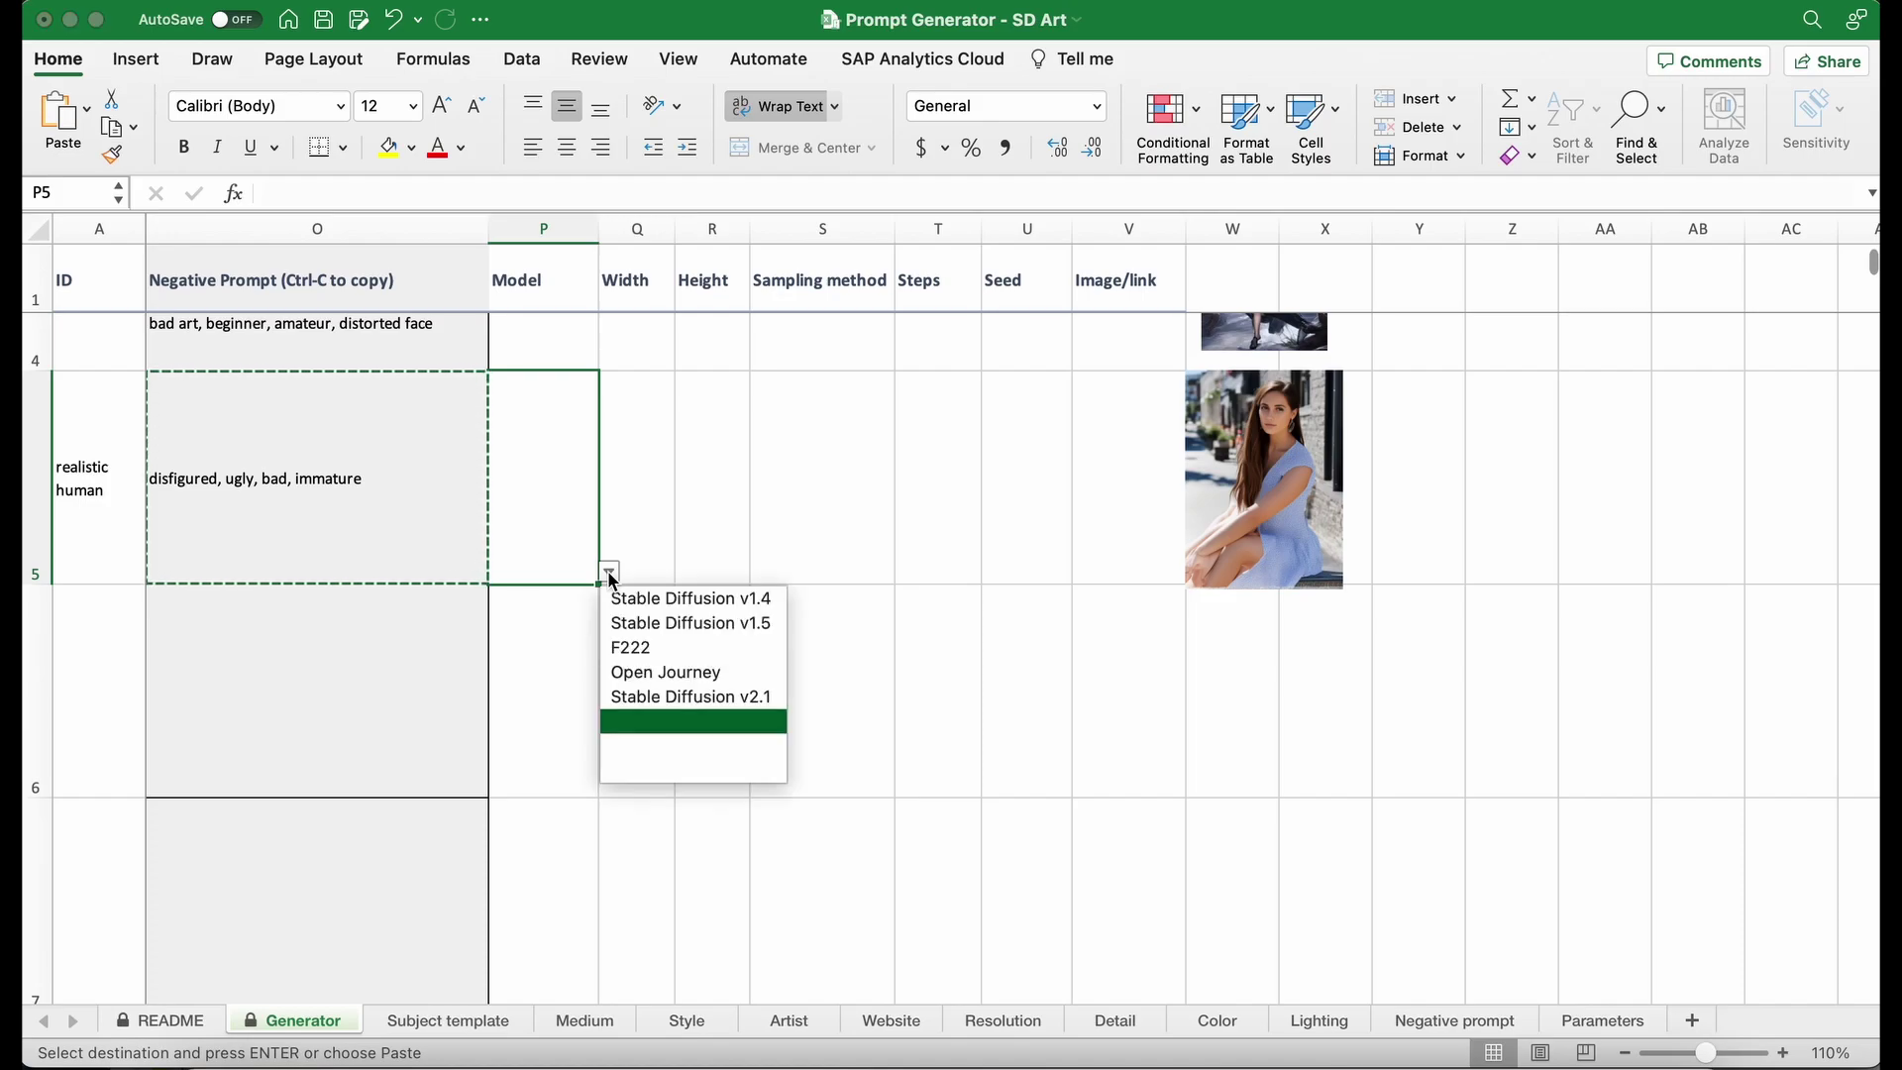
pyautogui.click(655, 627)
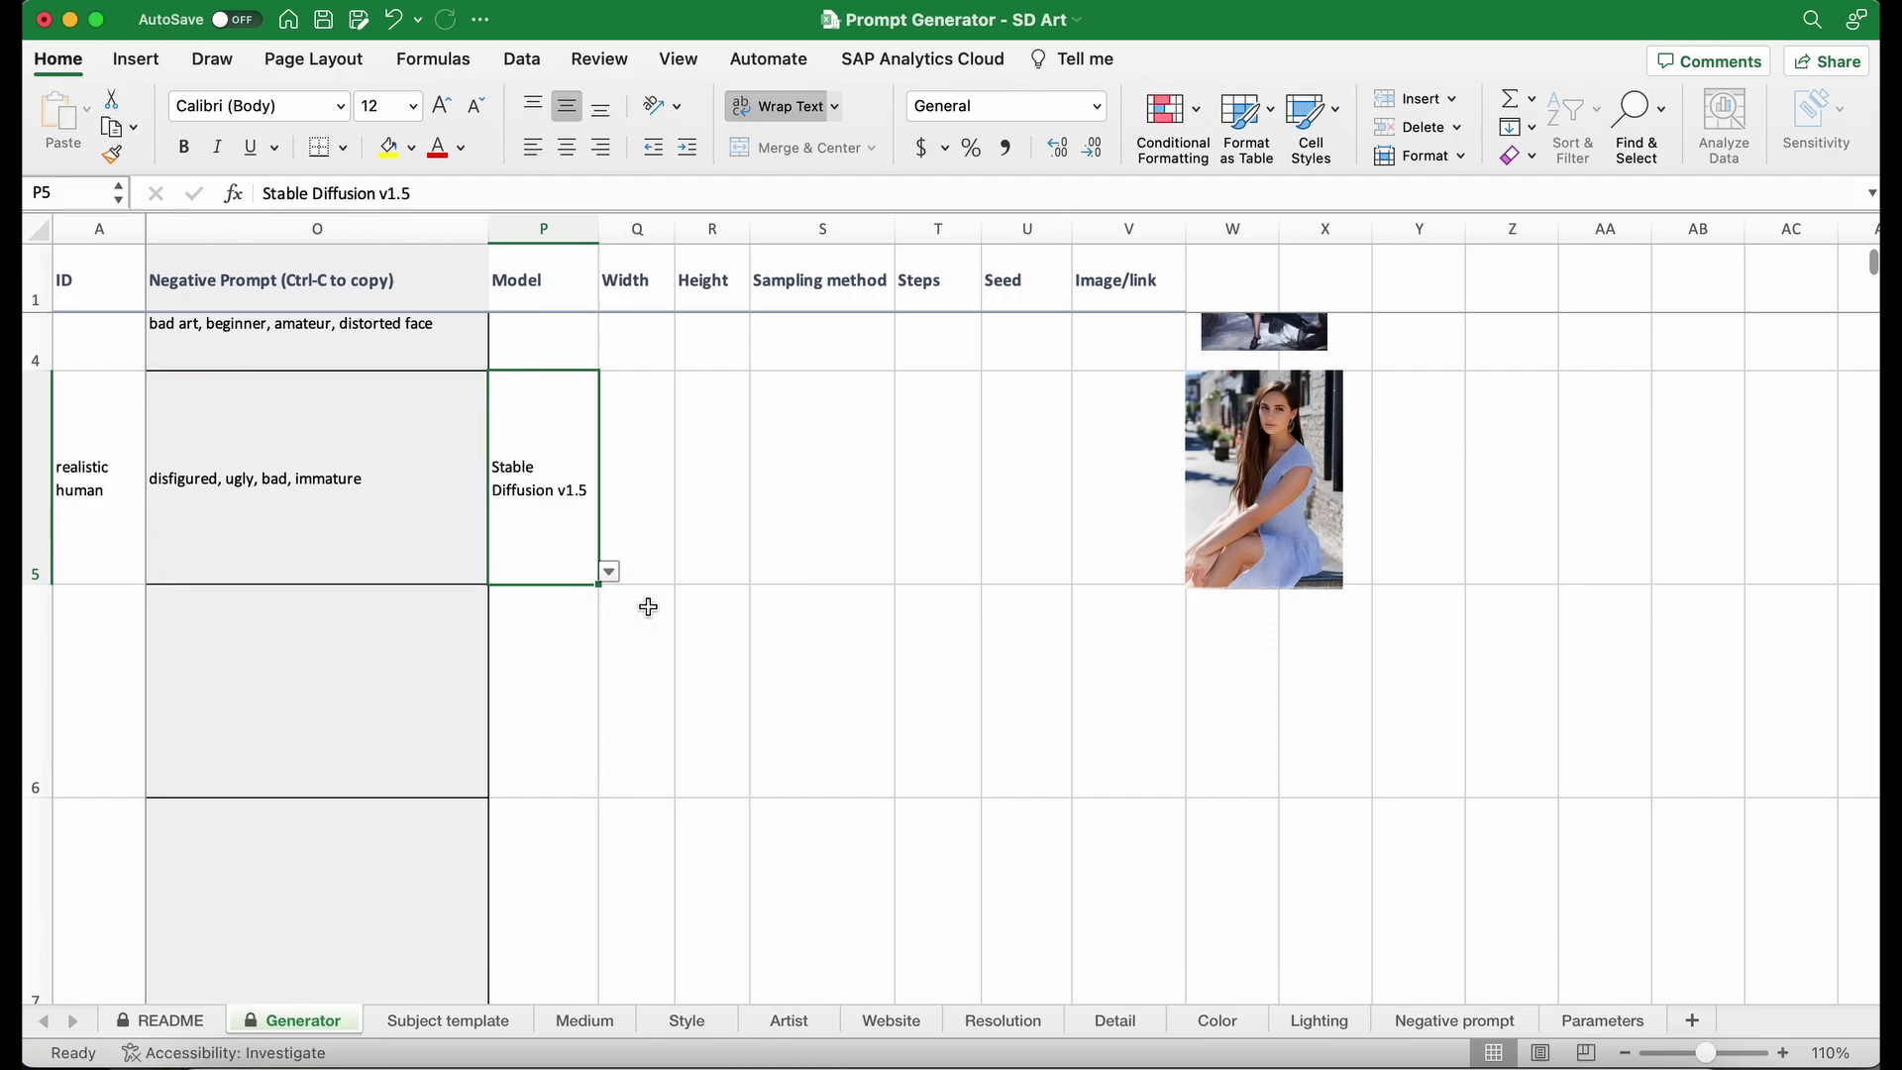
pyautogui.click(637, 510)
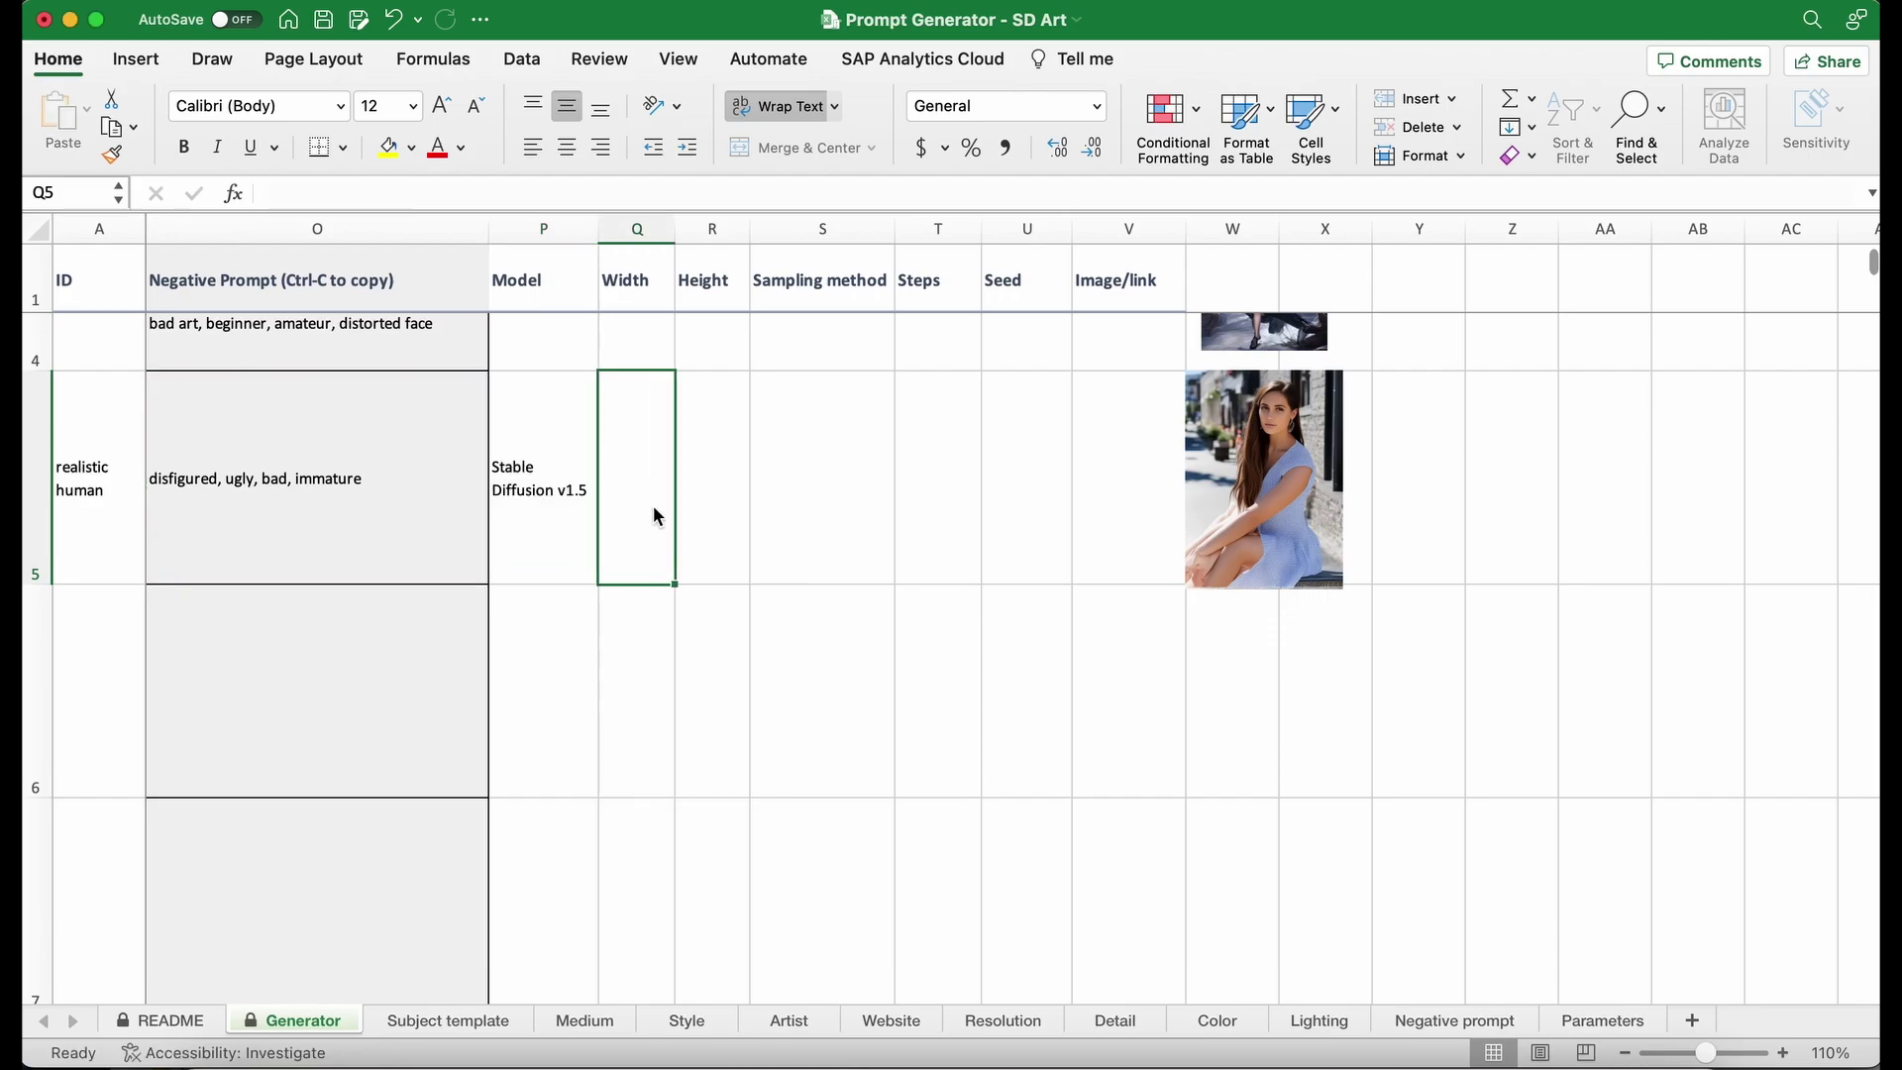
pyautogui.press('super+Tab')
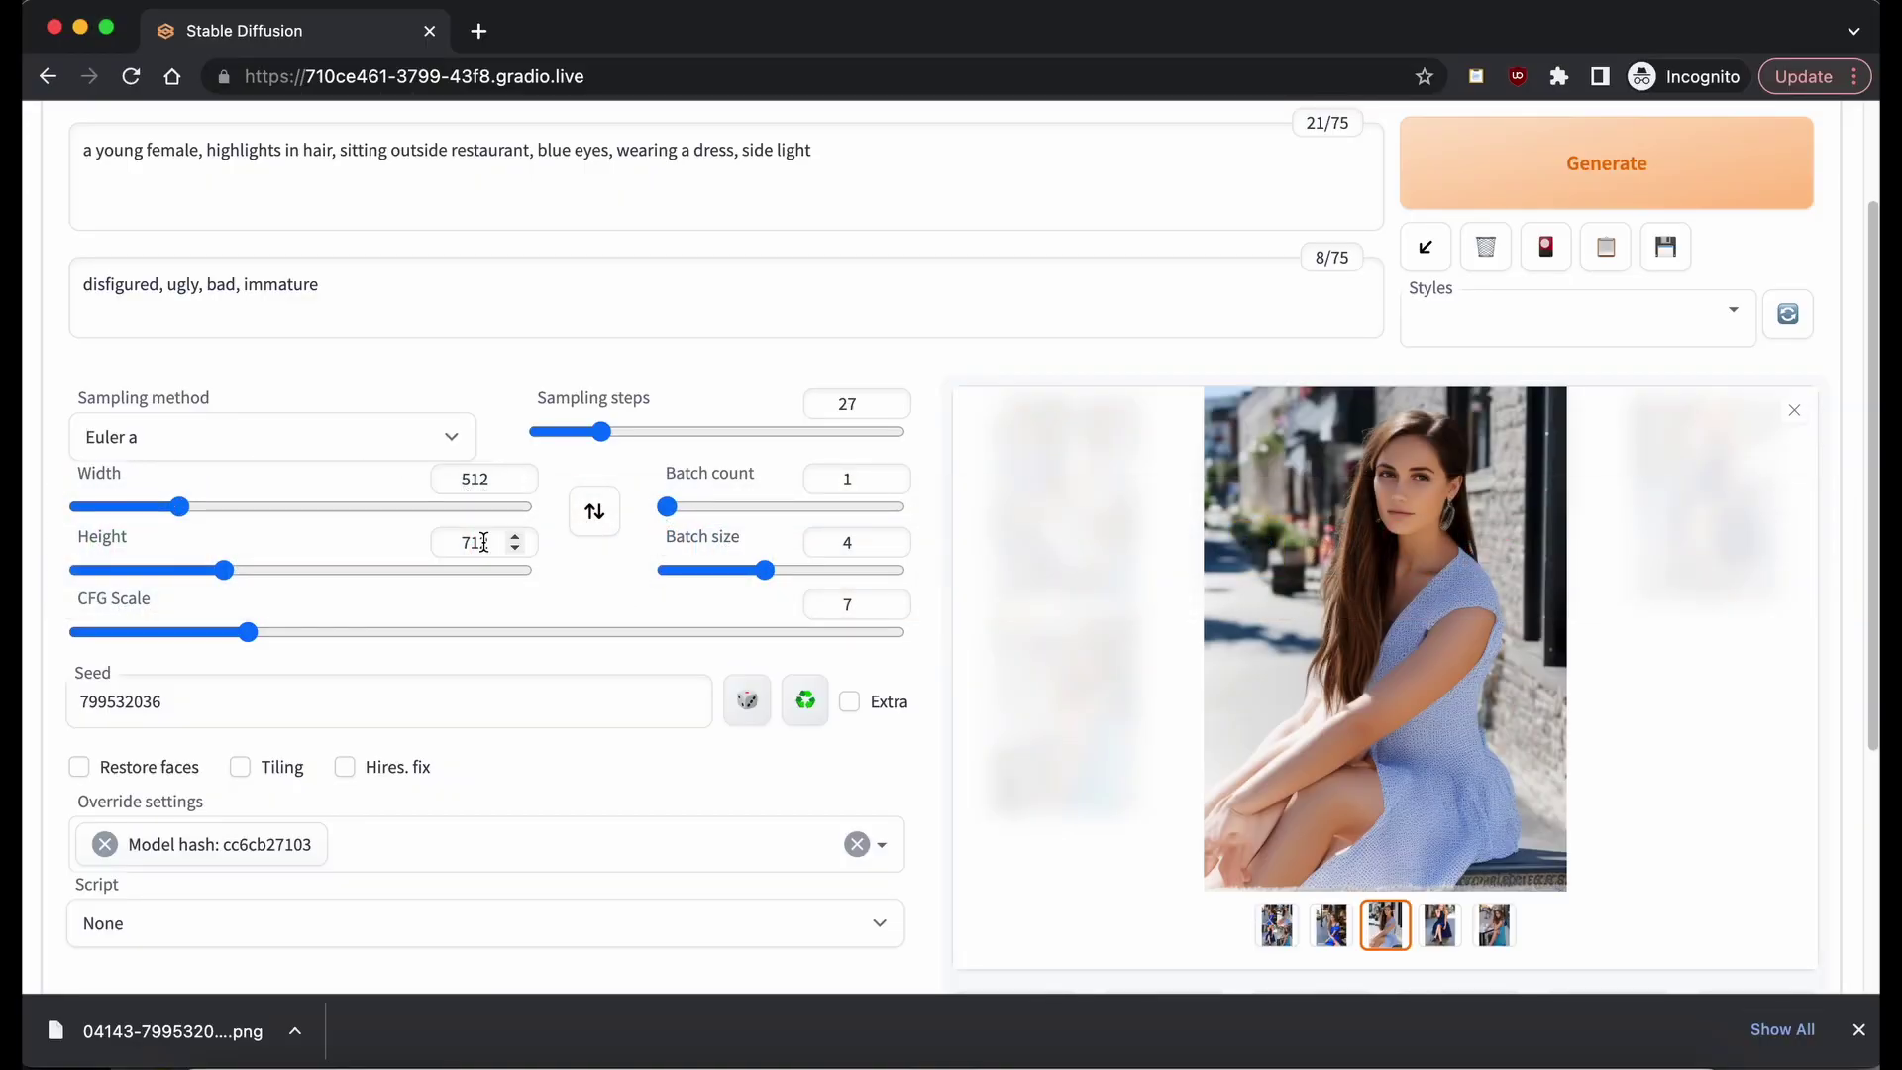
pyautogui.press('super+Tab')
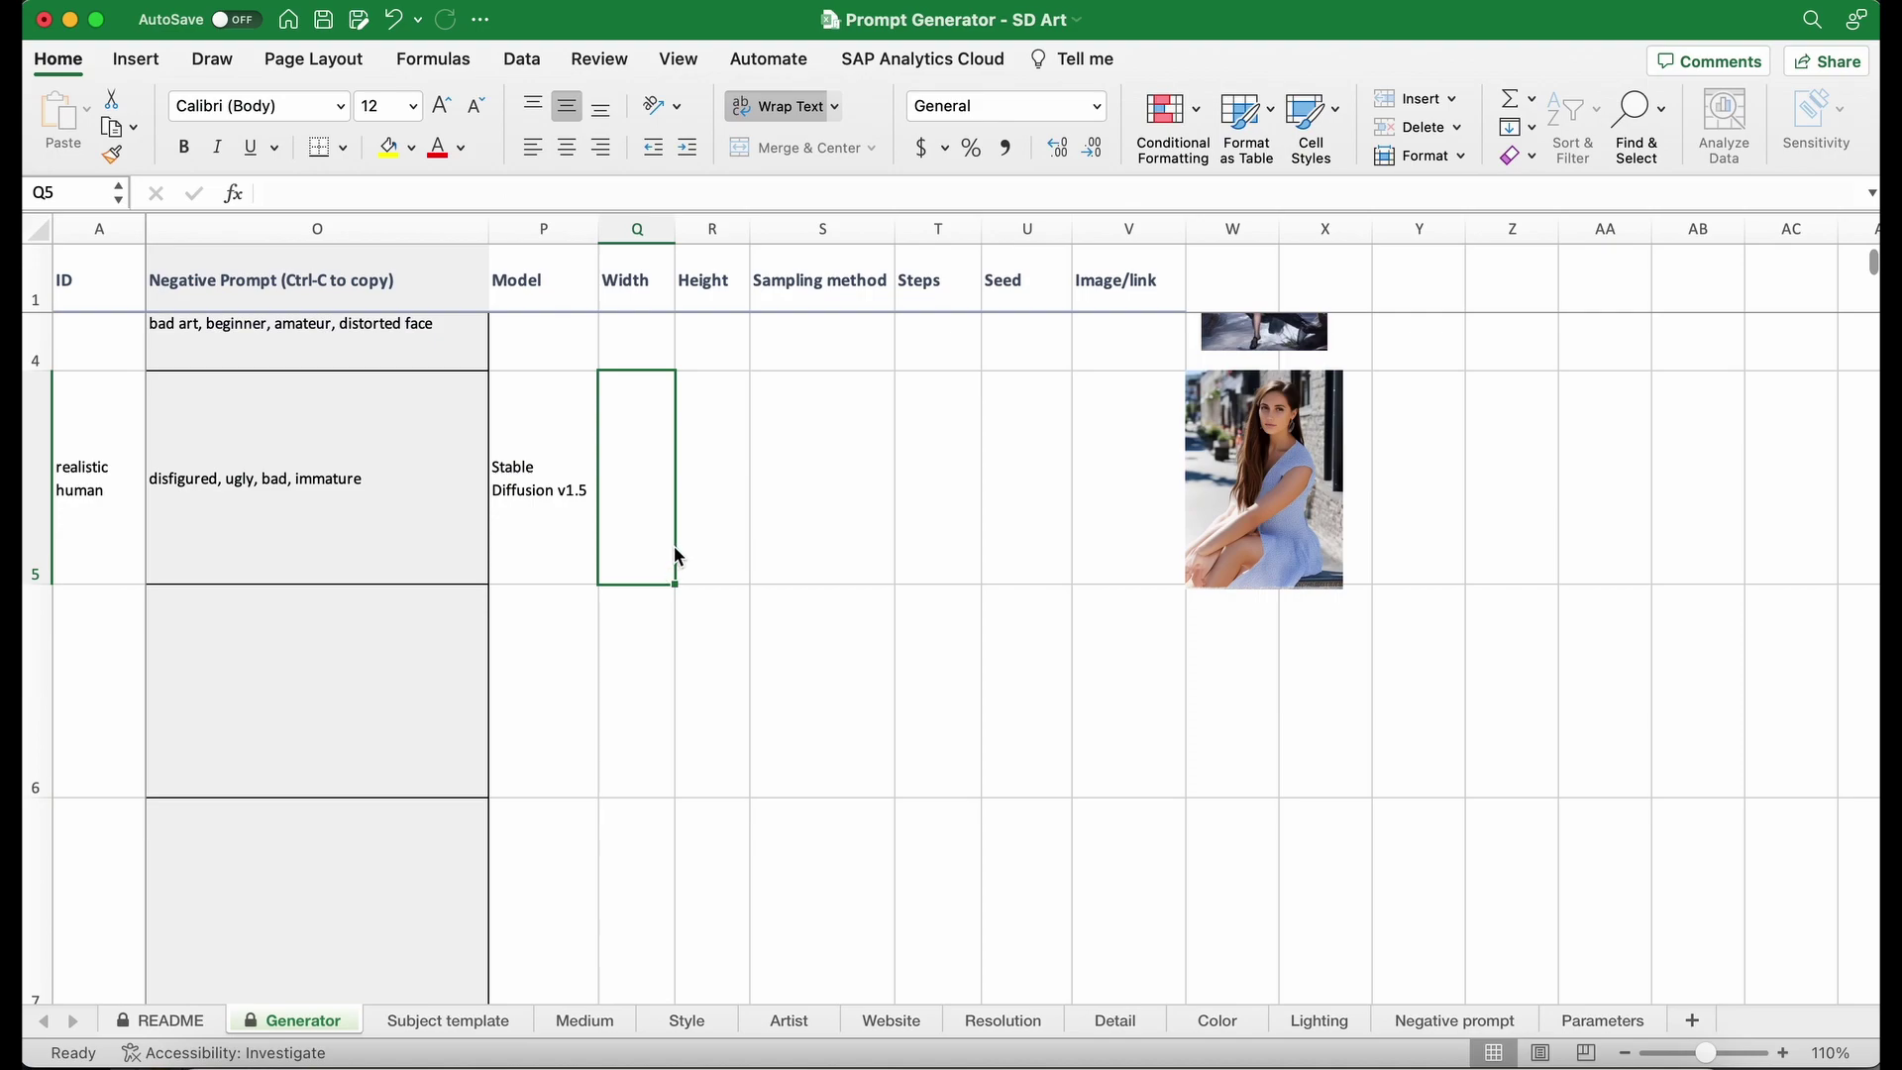
pyautogui.write('512')
pyautogui.press('Tab')
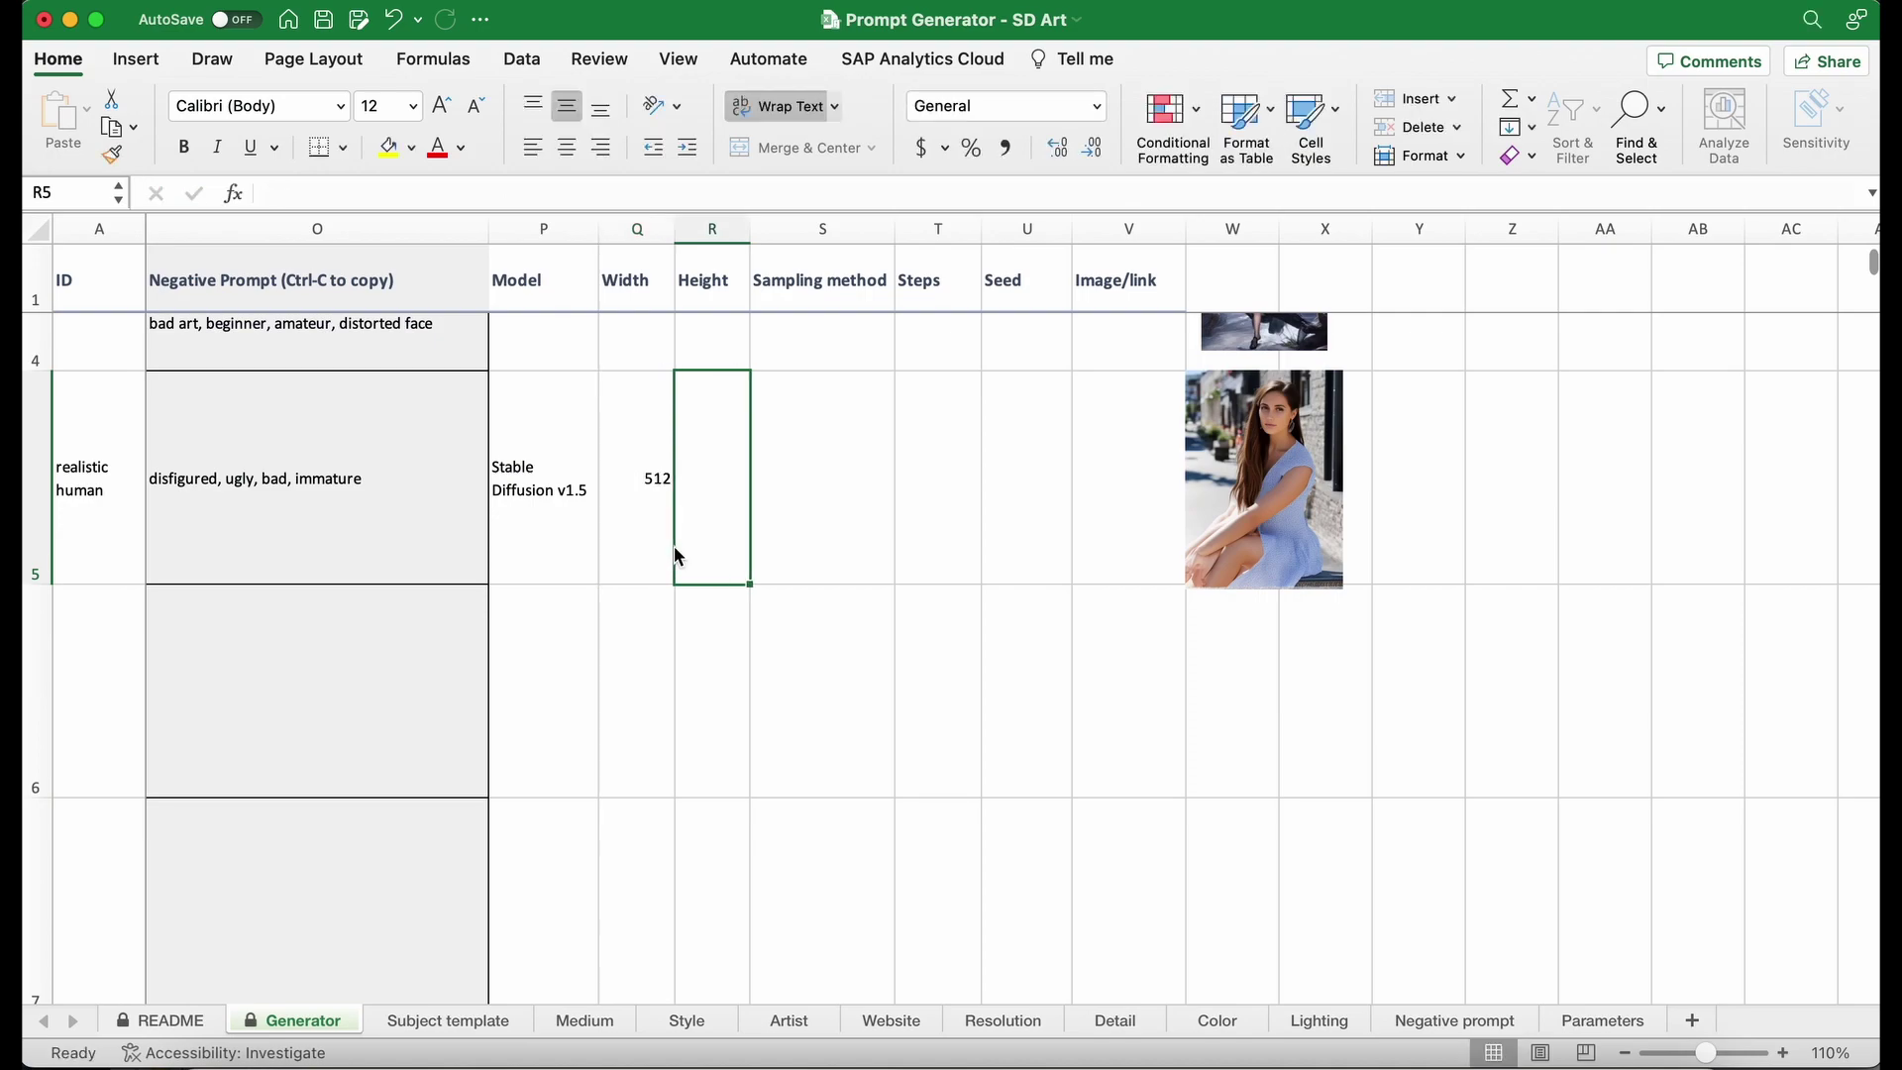
pyautogui.write('712')
pyautogui.press('Tab')
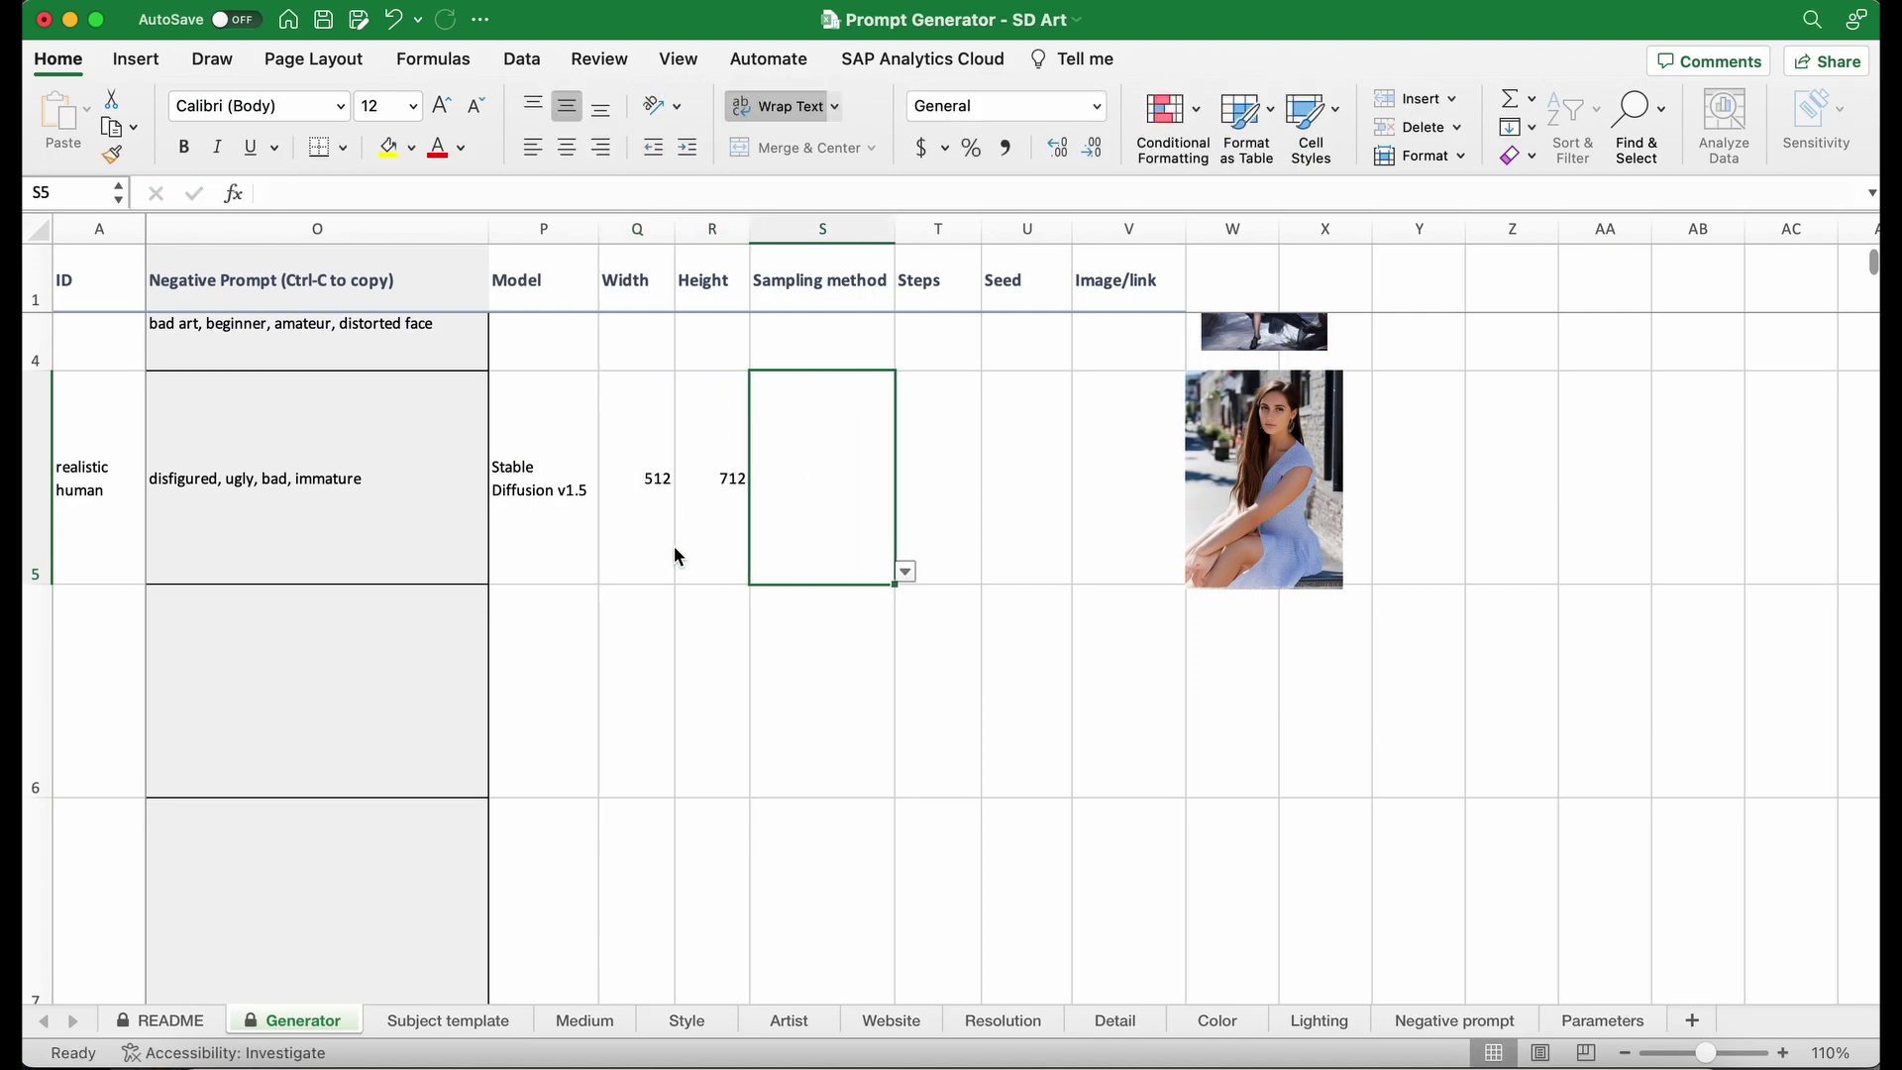
pyautogui.press('super+Tab')
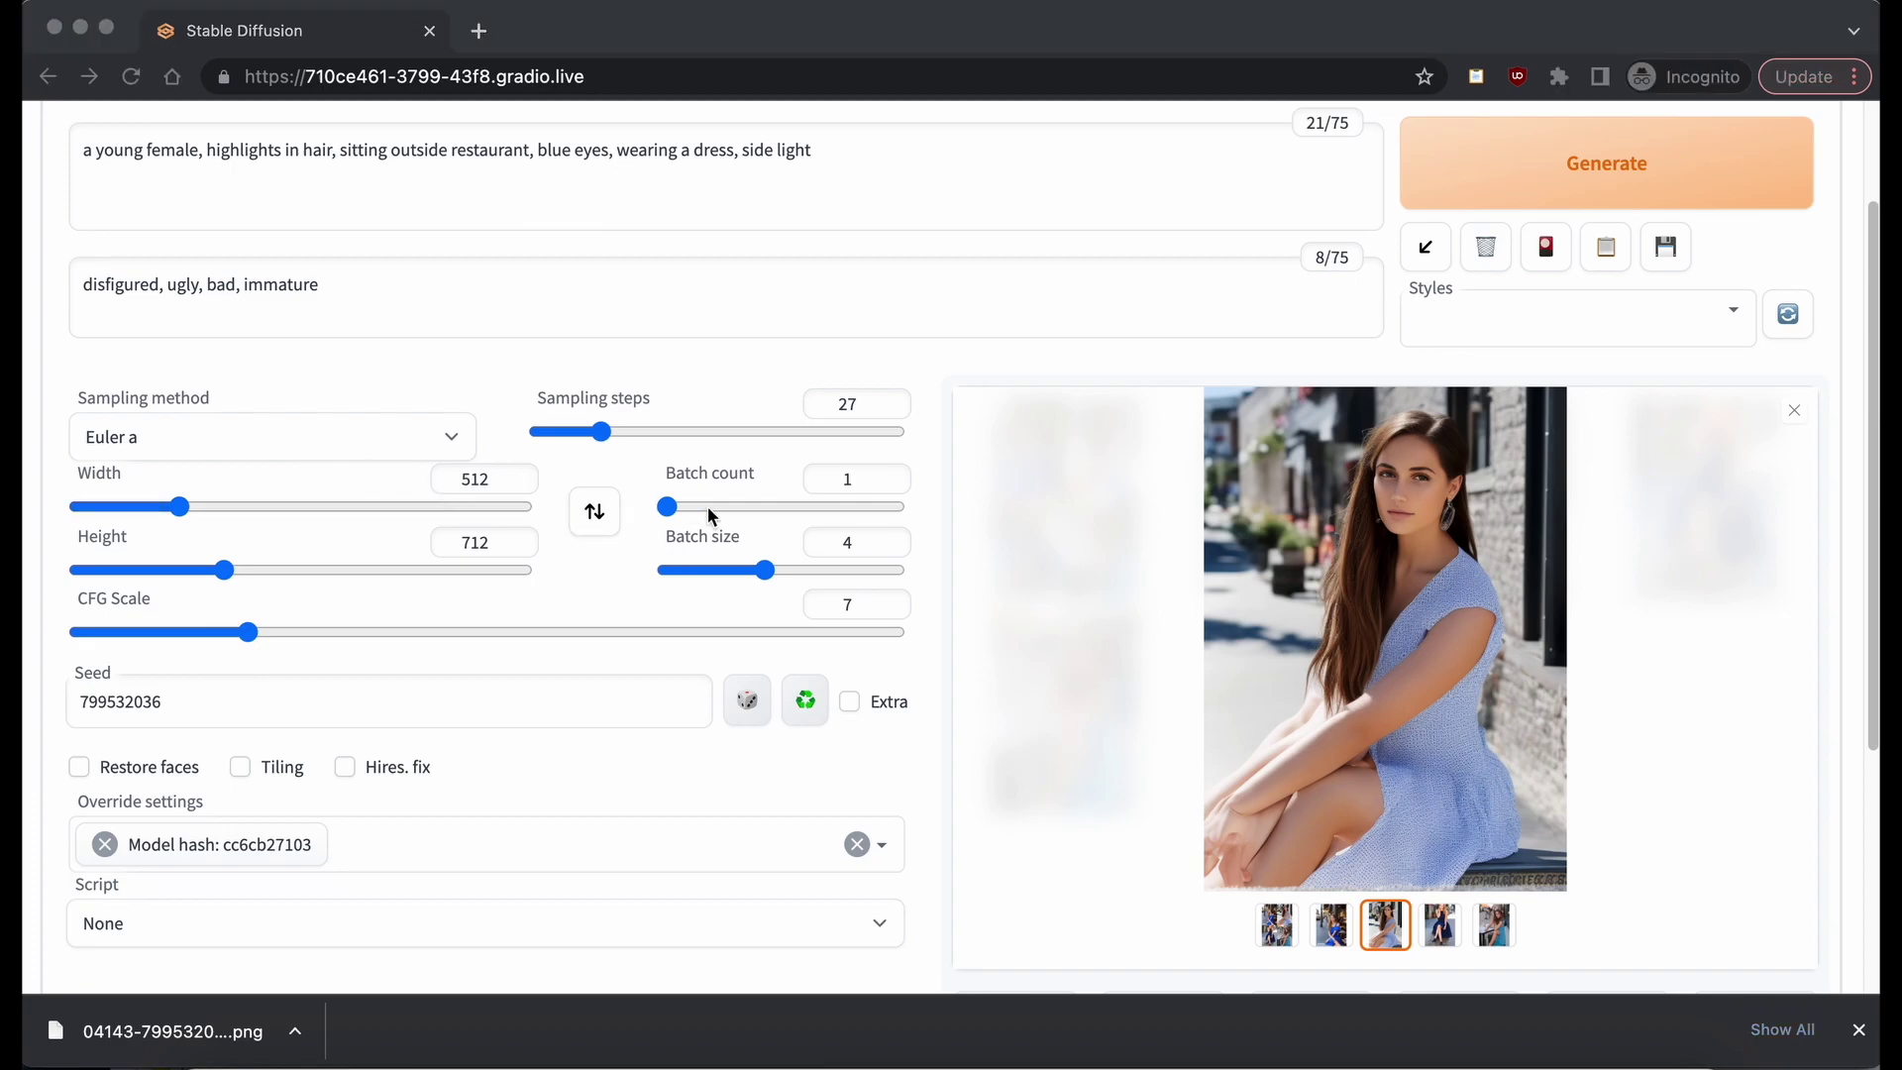
pyautogui.press('super+Tab')
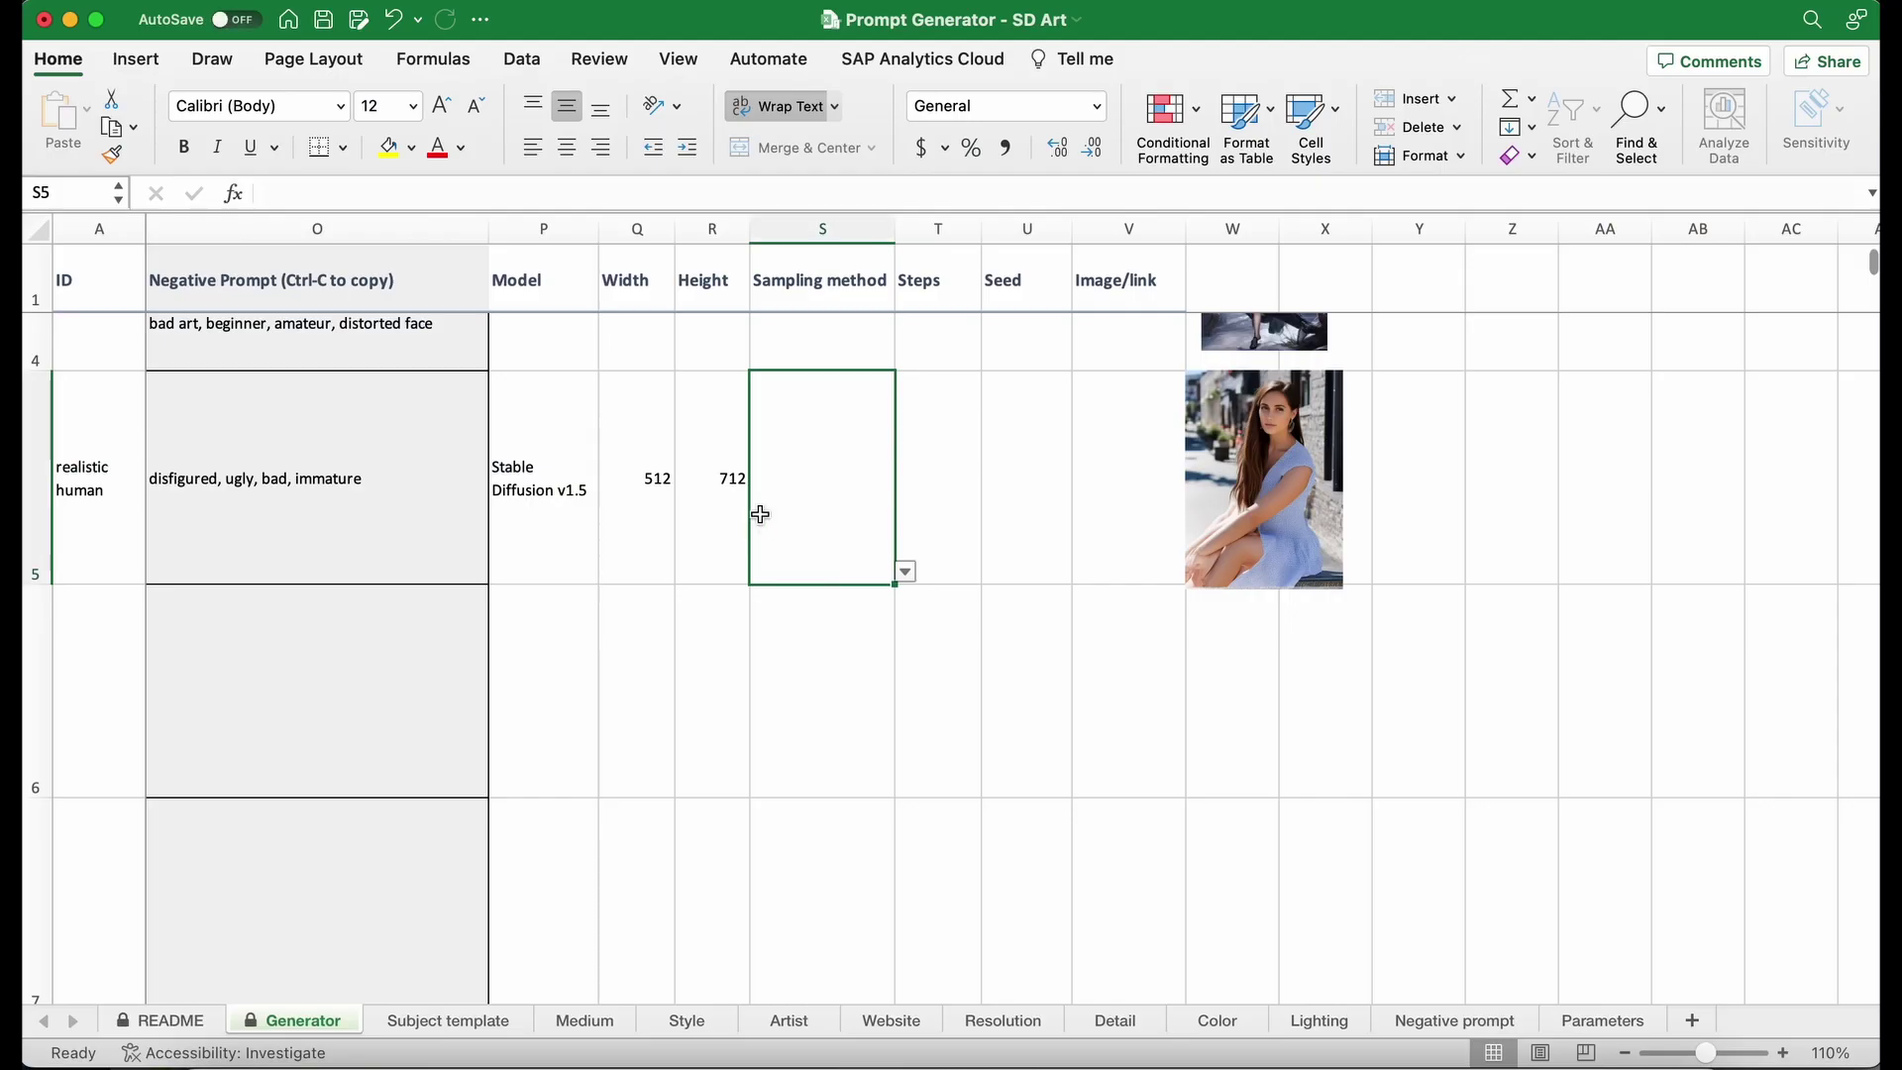
# Step: Set sampling to Euler a, steps to 27, and paste seed 799532037 from the browser
pyautogui.click(906, 573)
pyautogui.click(926, 621)
pyautogui.click(917, 479)
pyautogui.press('super+Tab')
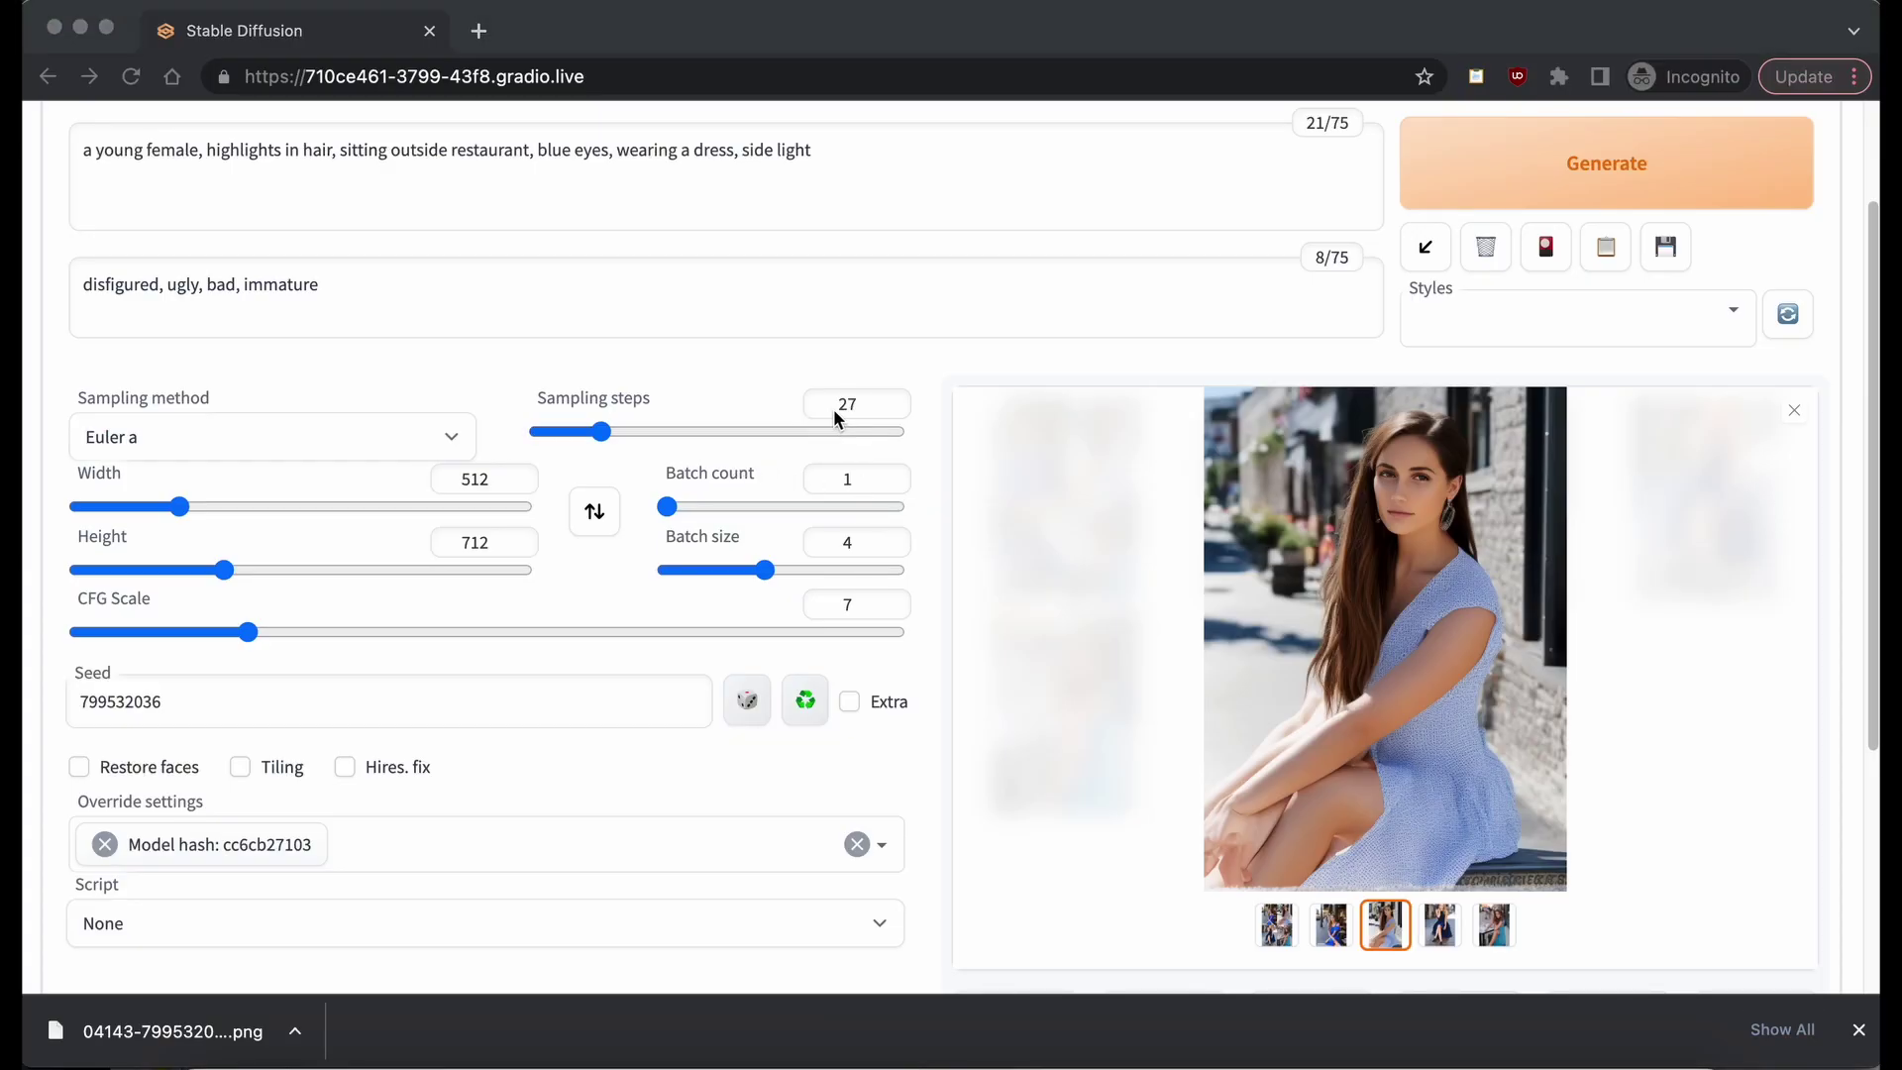
pyautogui.press('super+Tab')
pyautogui.write('27')
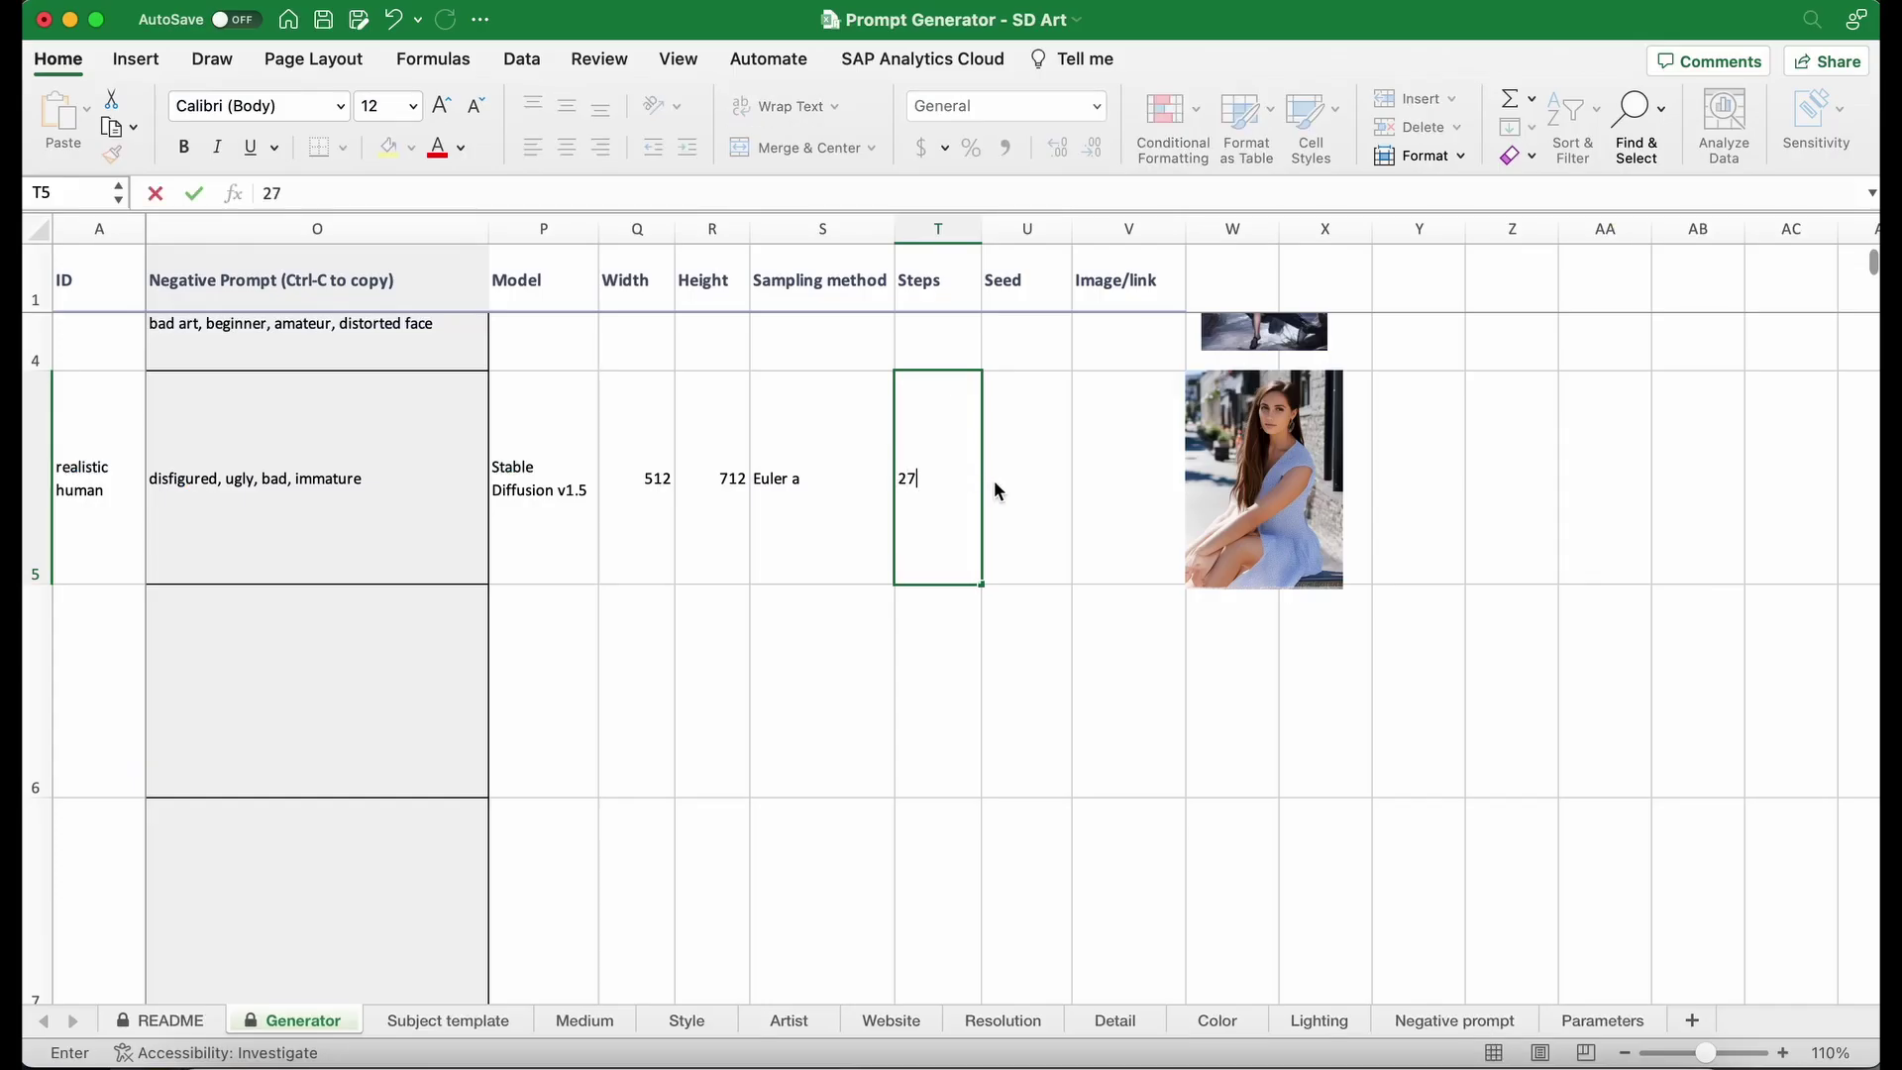
pyautogui.press('super+Tab')
pyautogui.scroll(-5, 1208, 585)
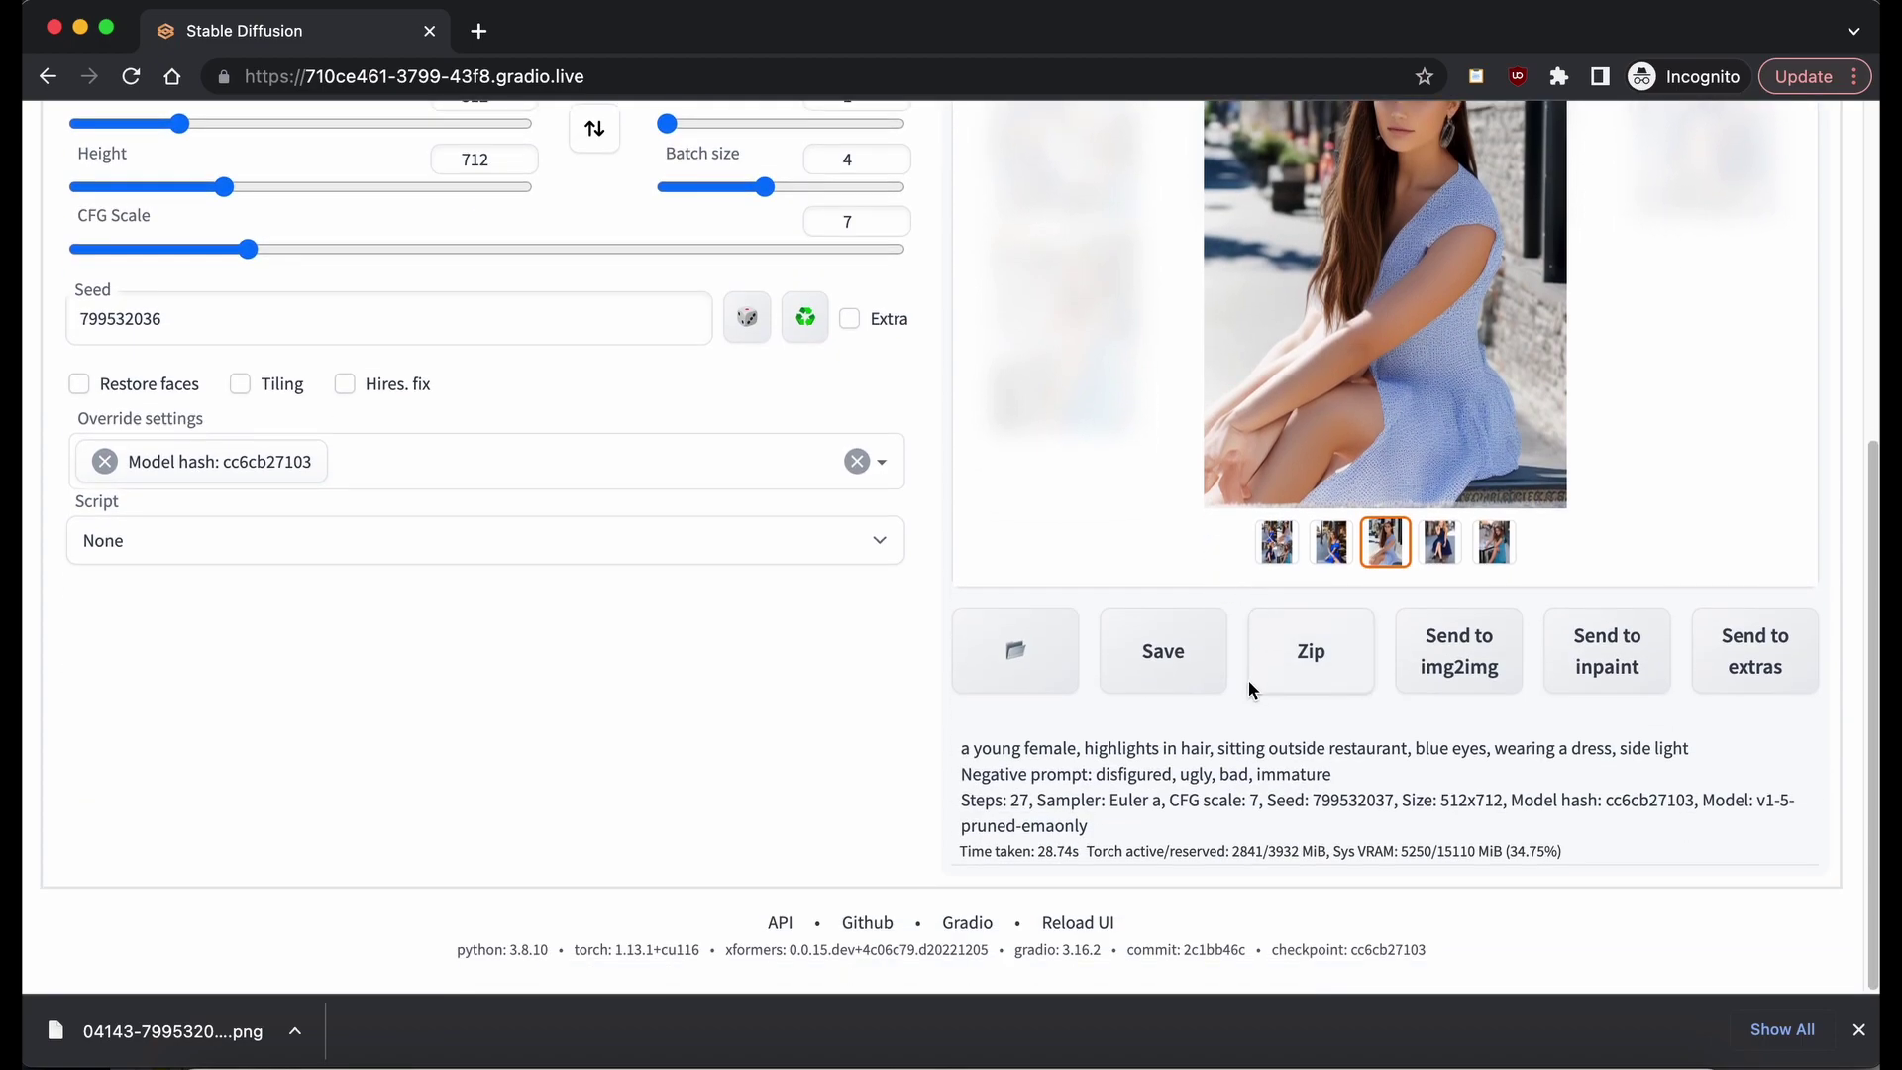
pyautogui.doubleClick(1350, 803)
pyautogui.press('super+c')
pyautogui.press('super+Tab')
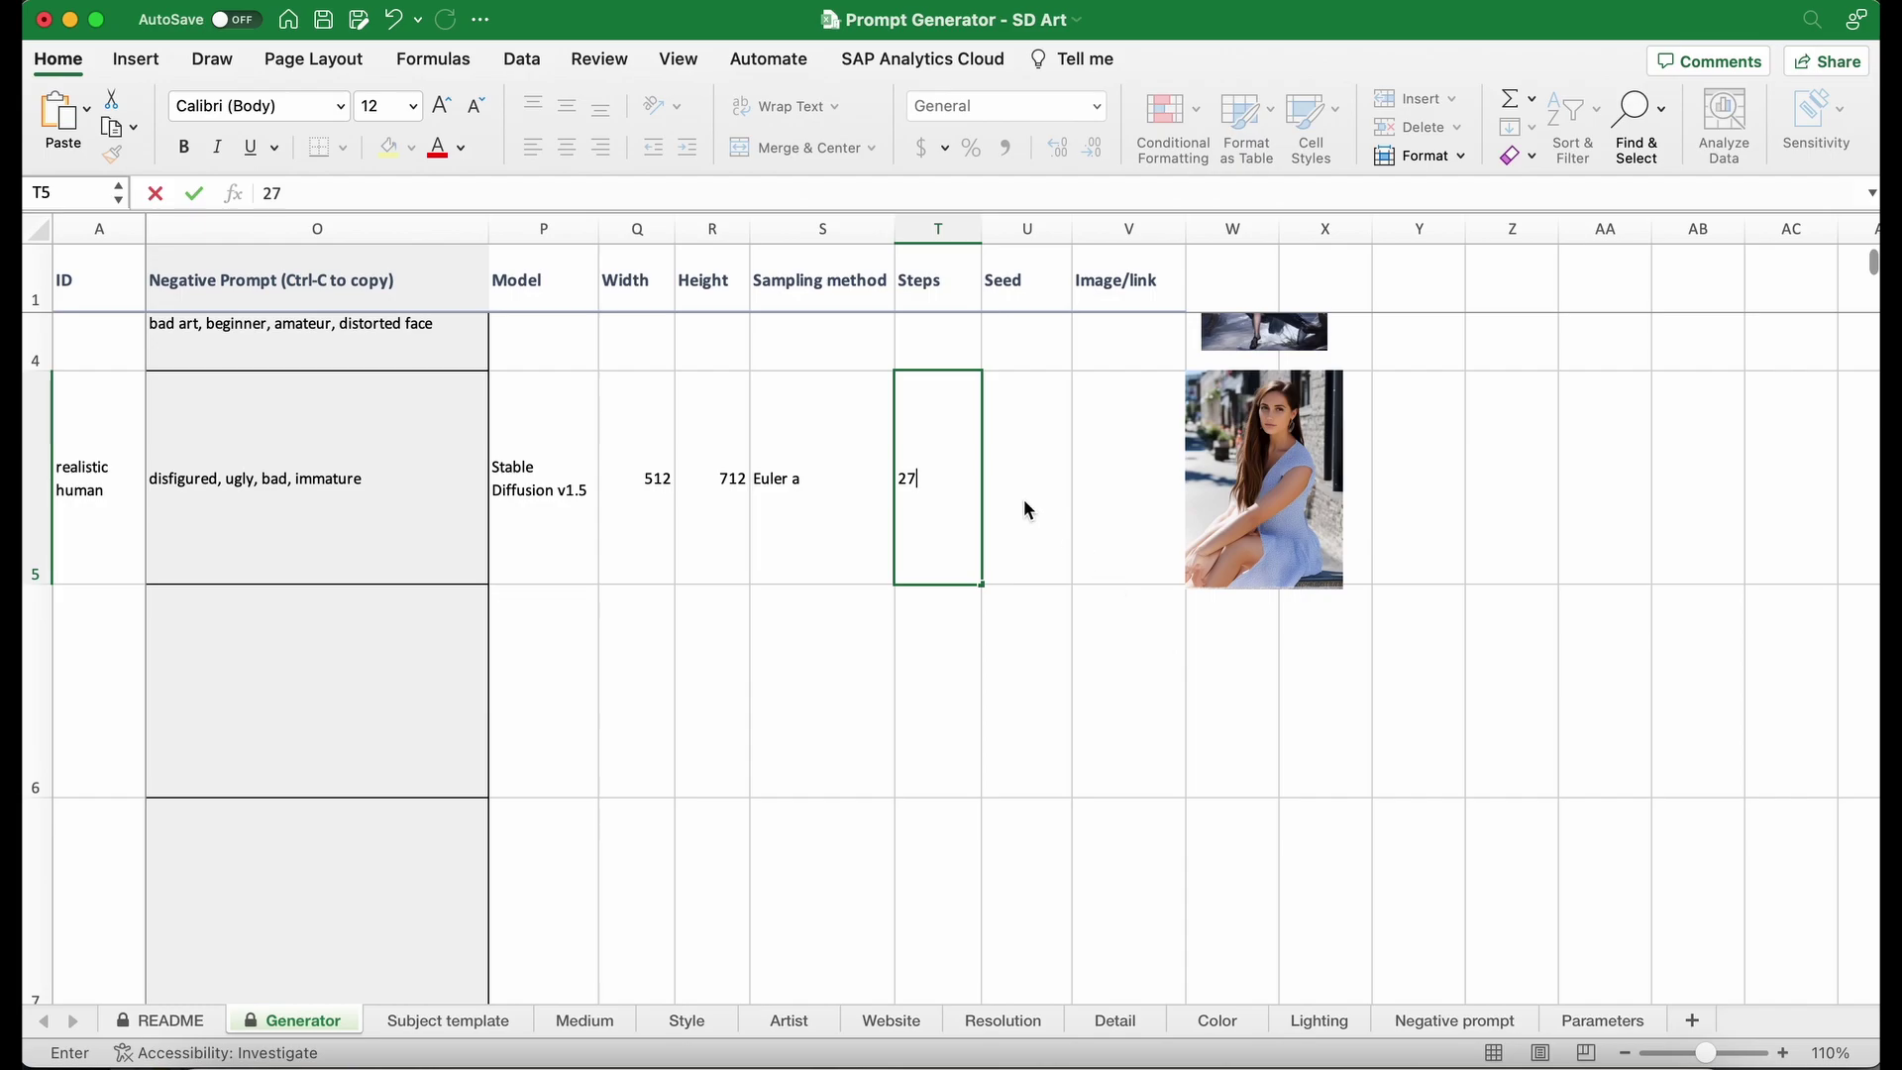
pyautogui.doubleClick(1024, 497)
pyautogui.press('super+v')
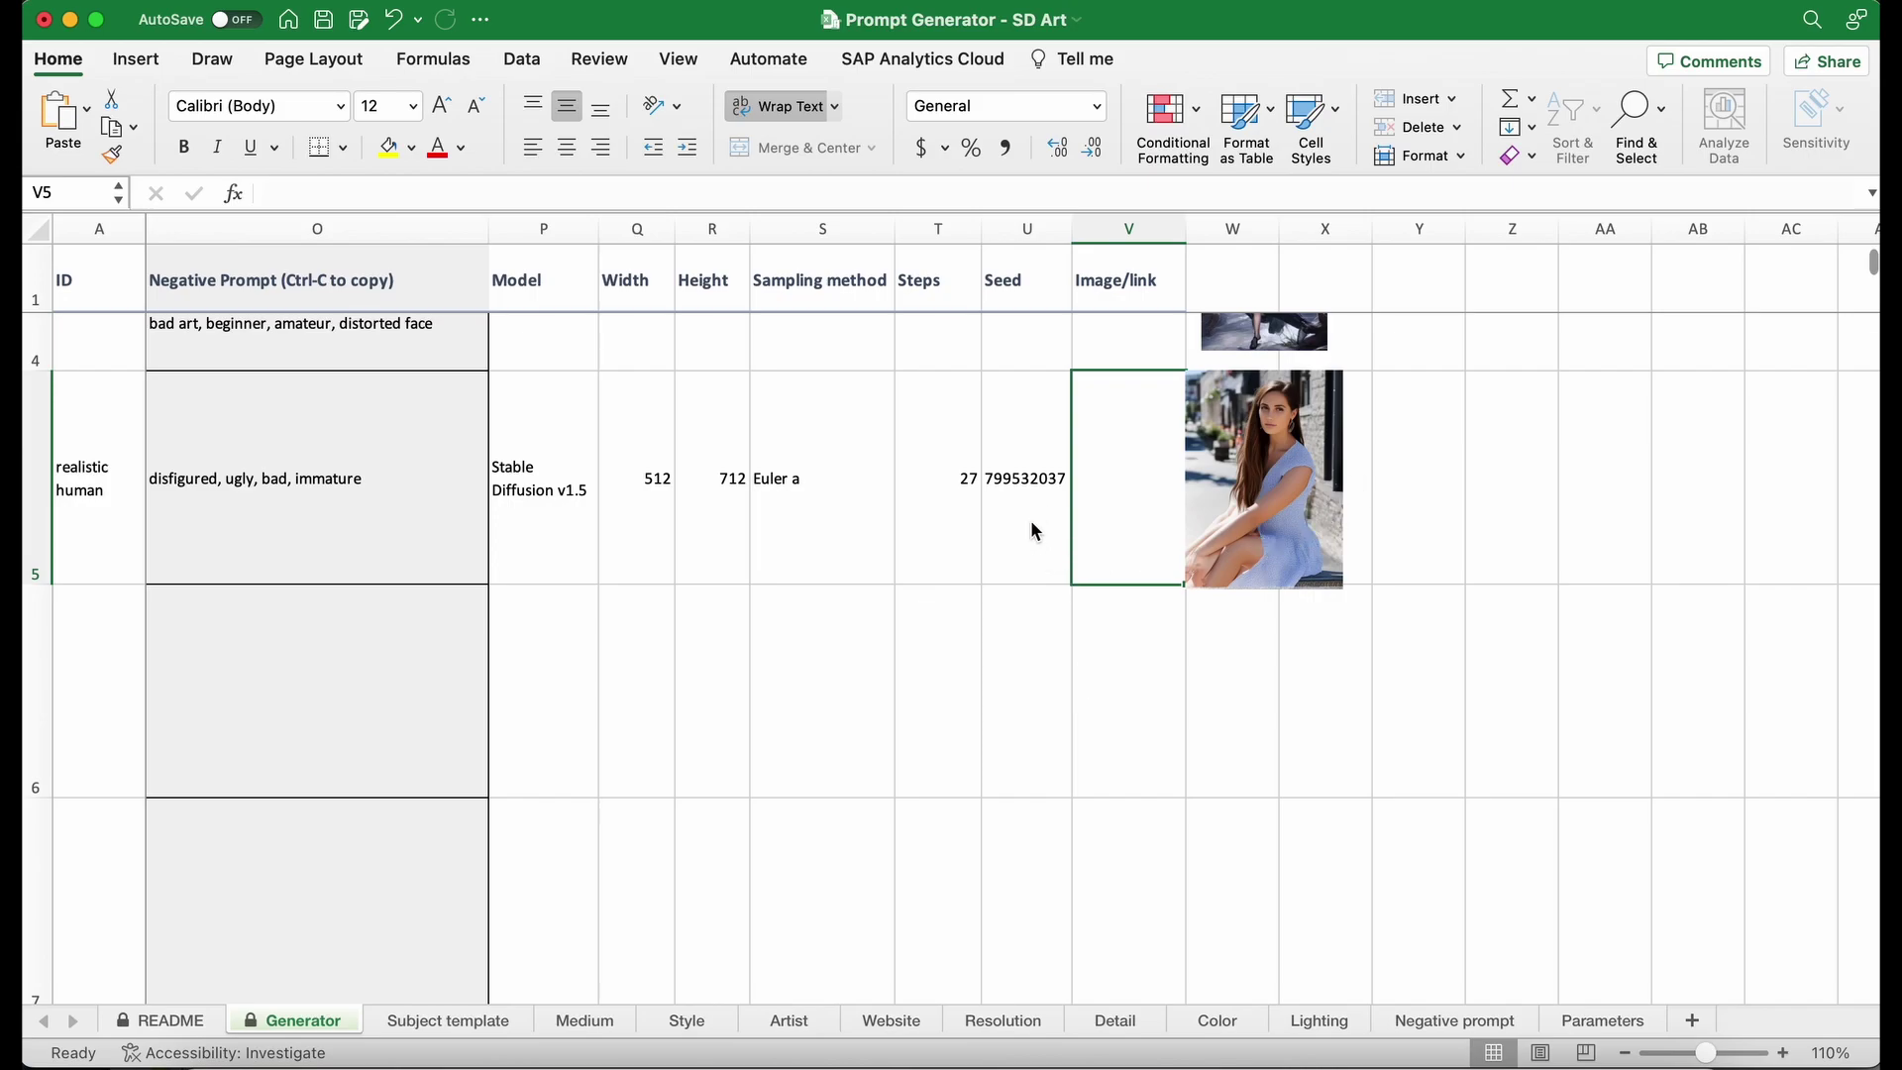
# Step: Enter 'portrait2' as the ID in cell A6
pyautogui.click(607, 671)
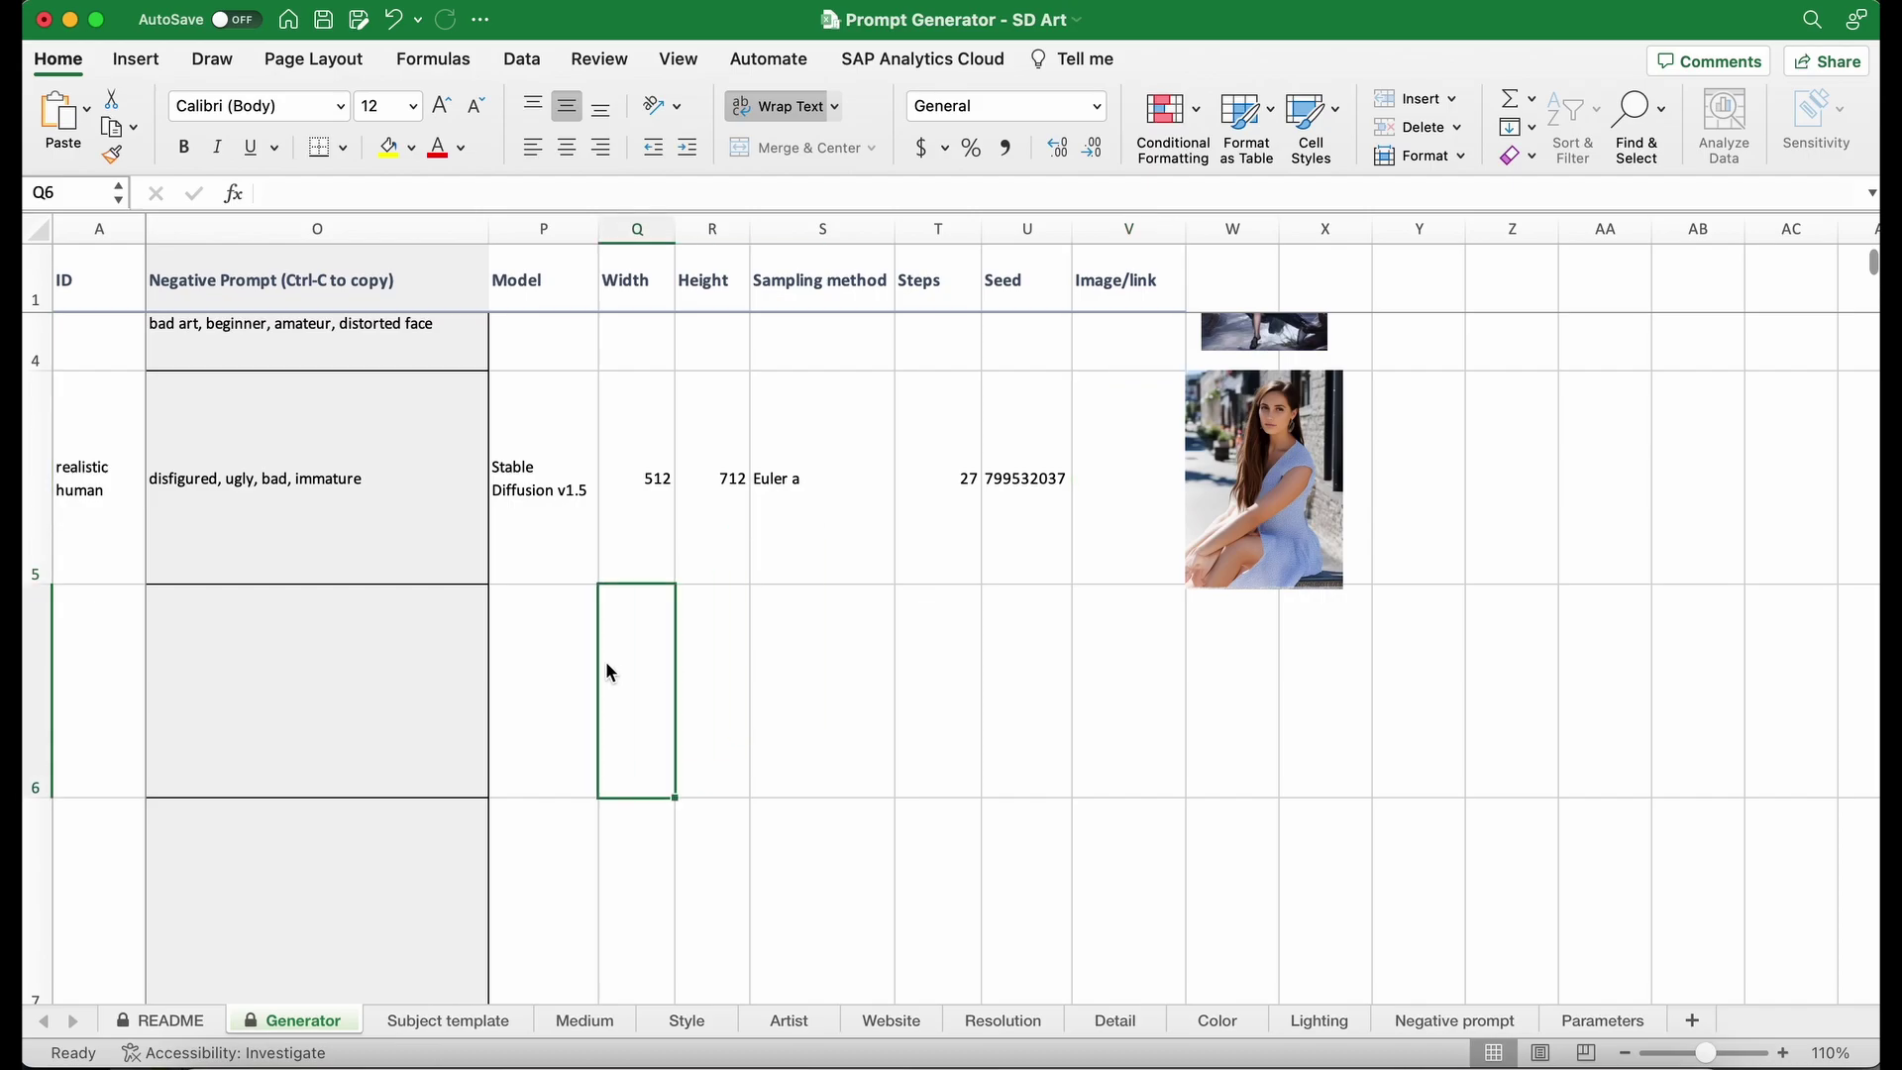
pyautogui.hscroll(-15, 606, 663)
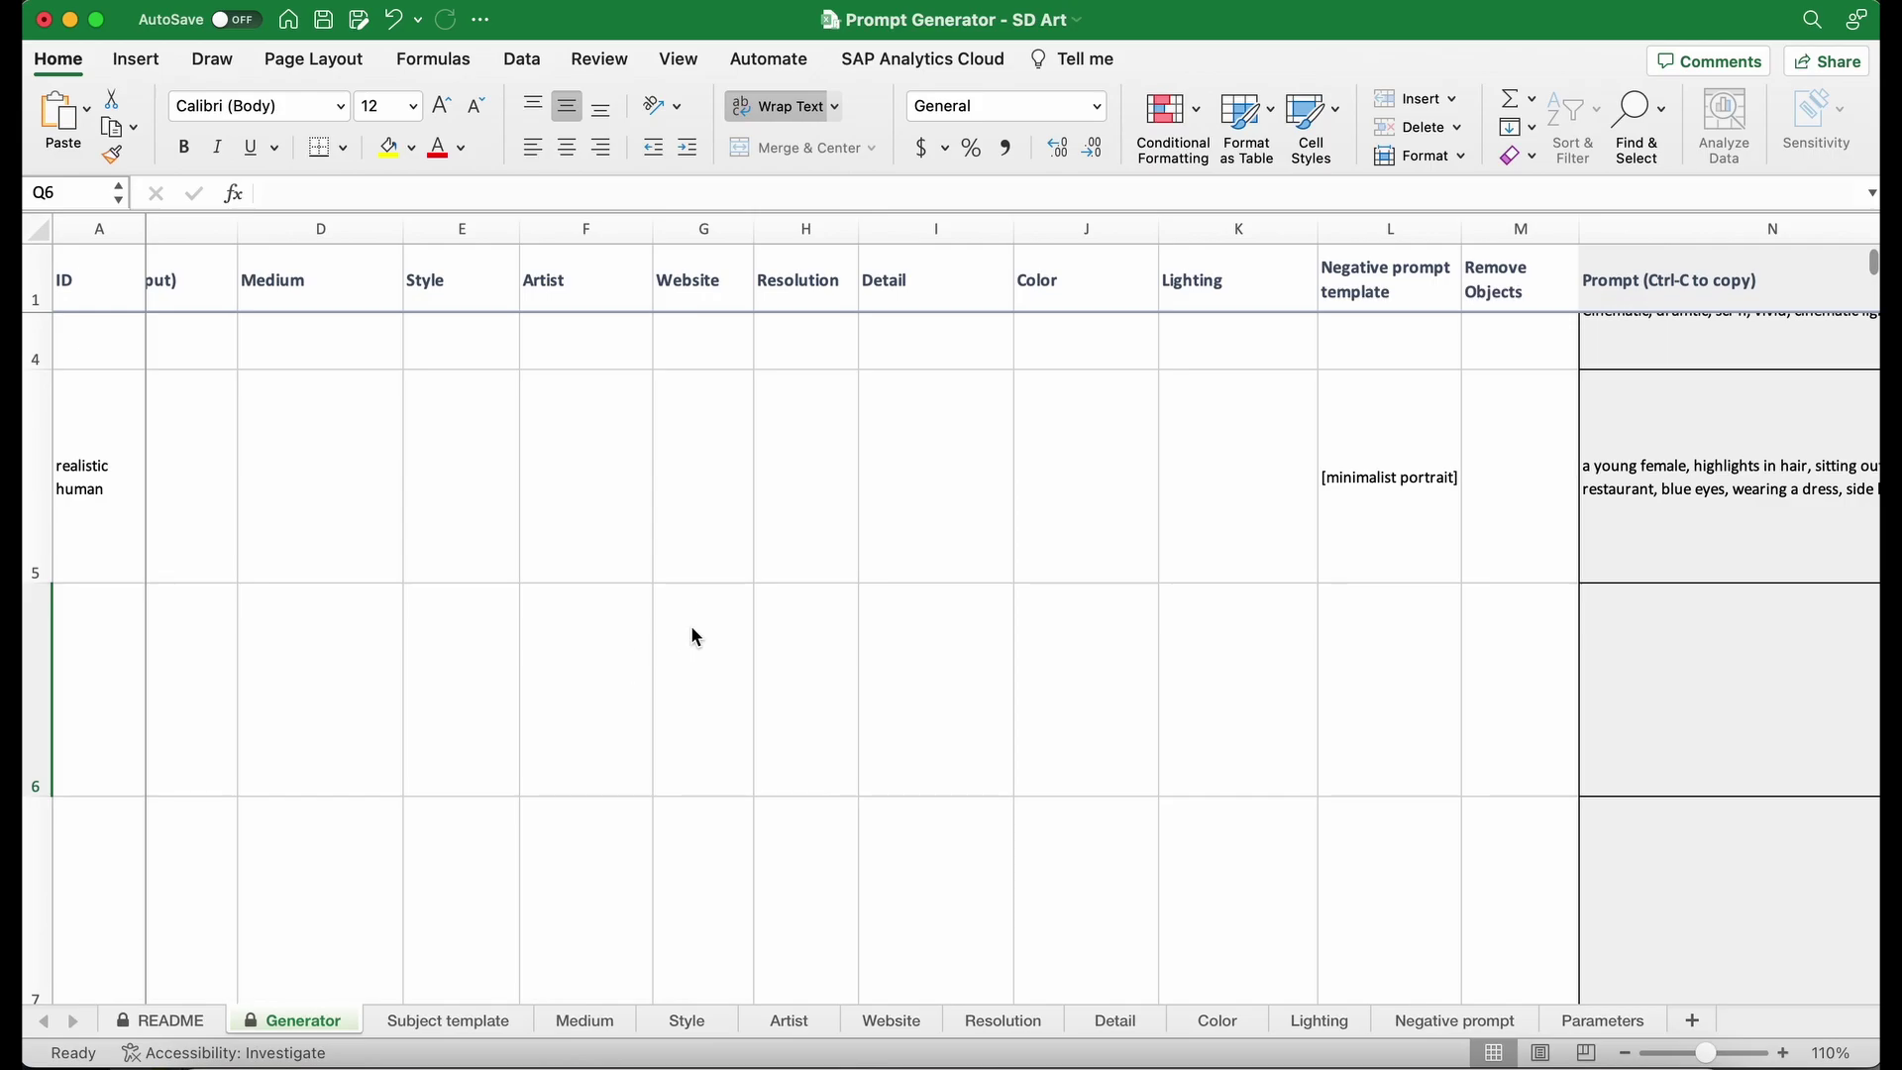
pyautogui.hscroll(-5, 634, 625)
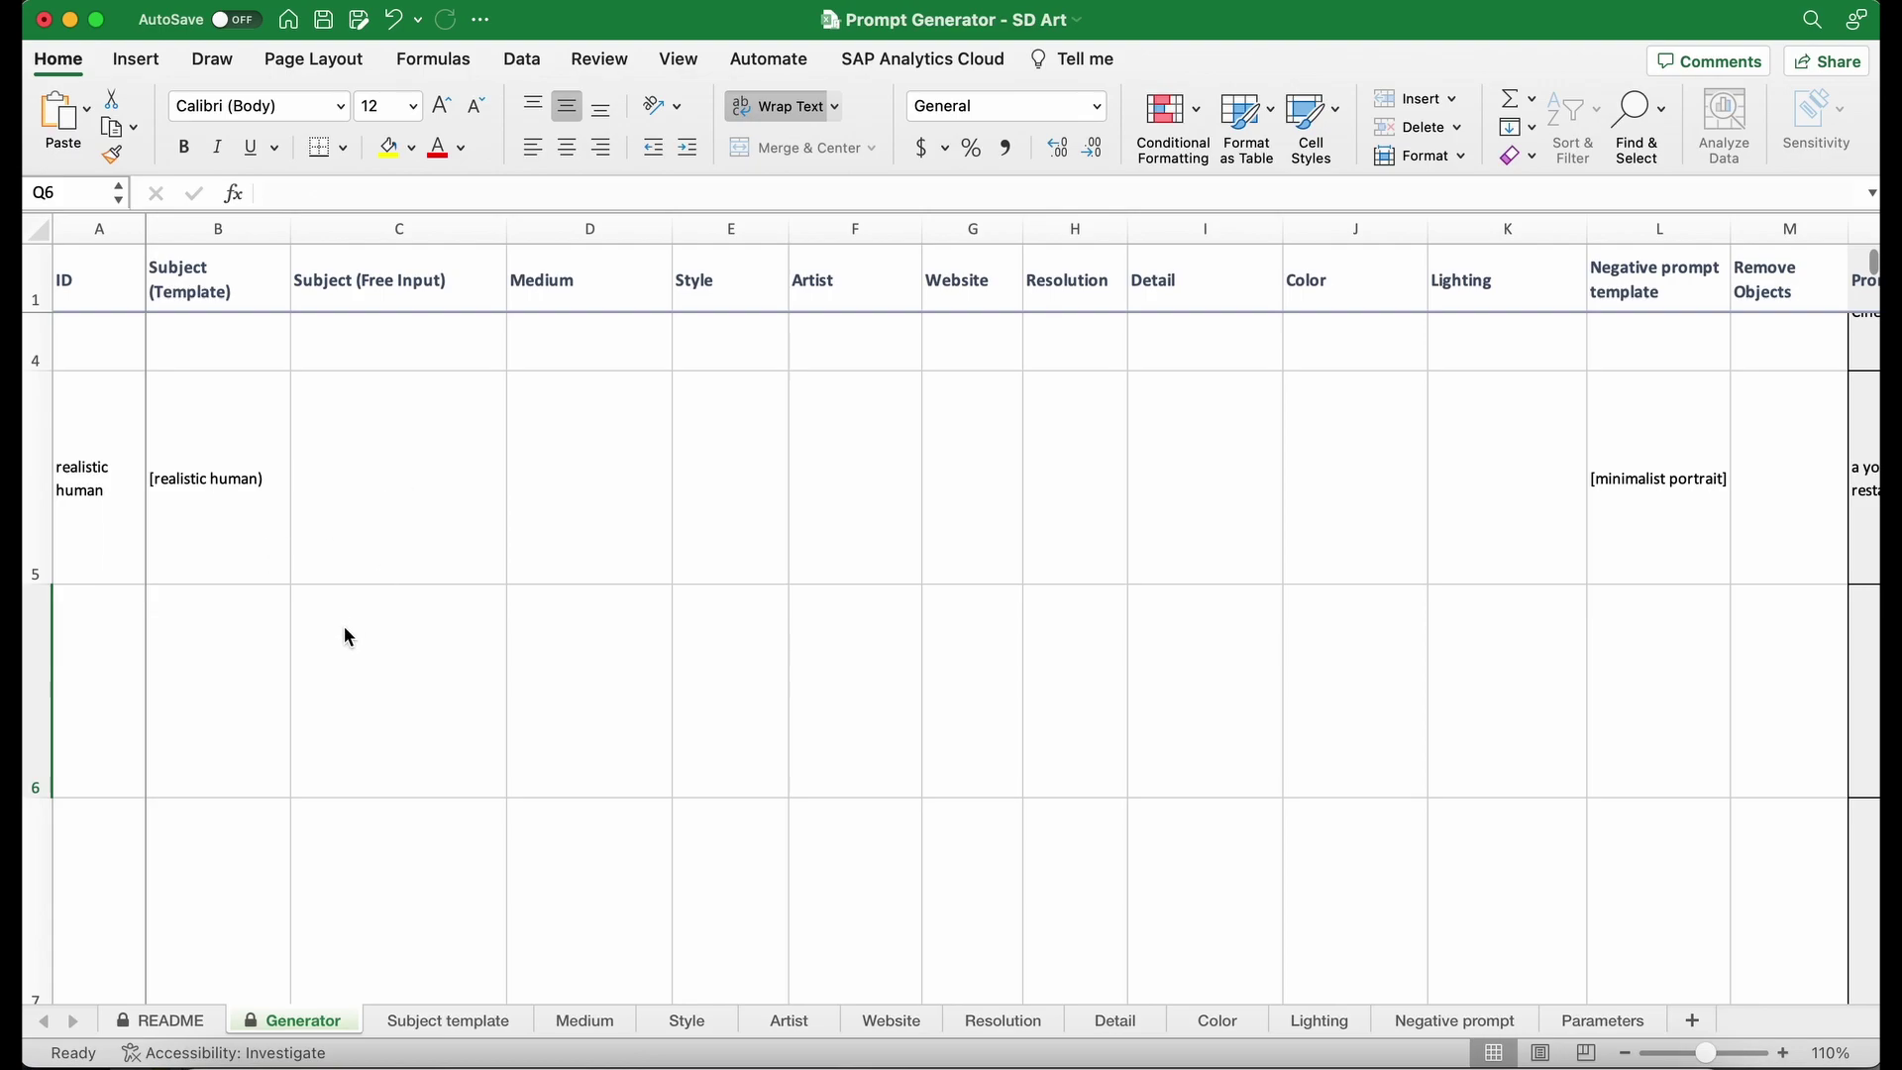
pyautogui.click(84, 673)
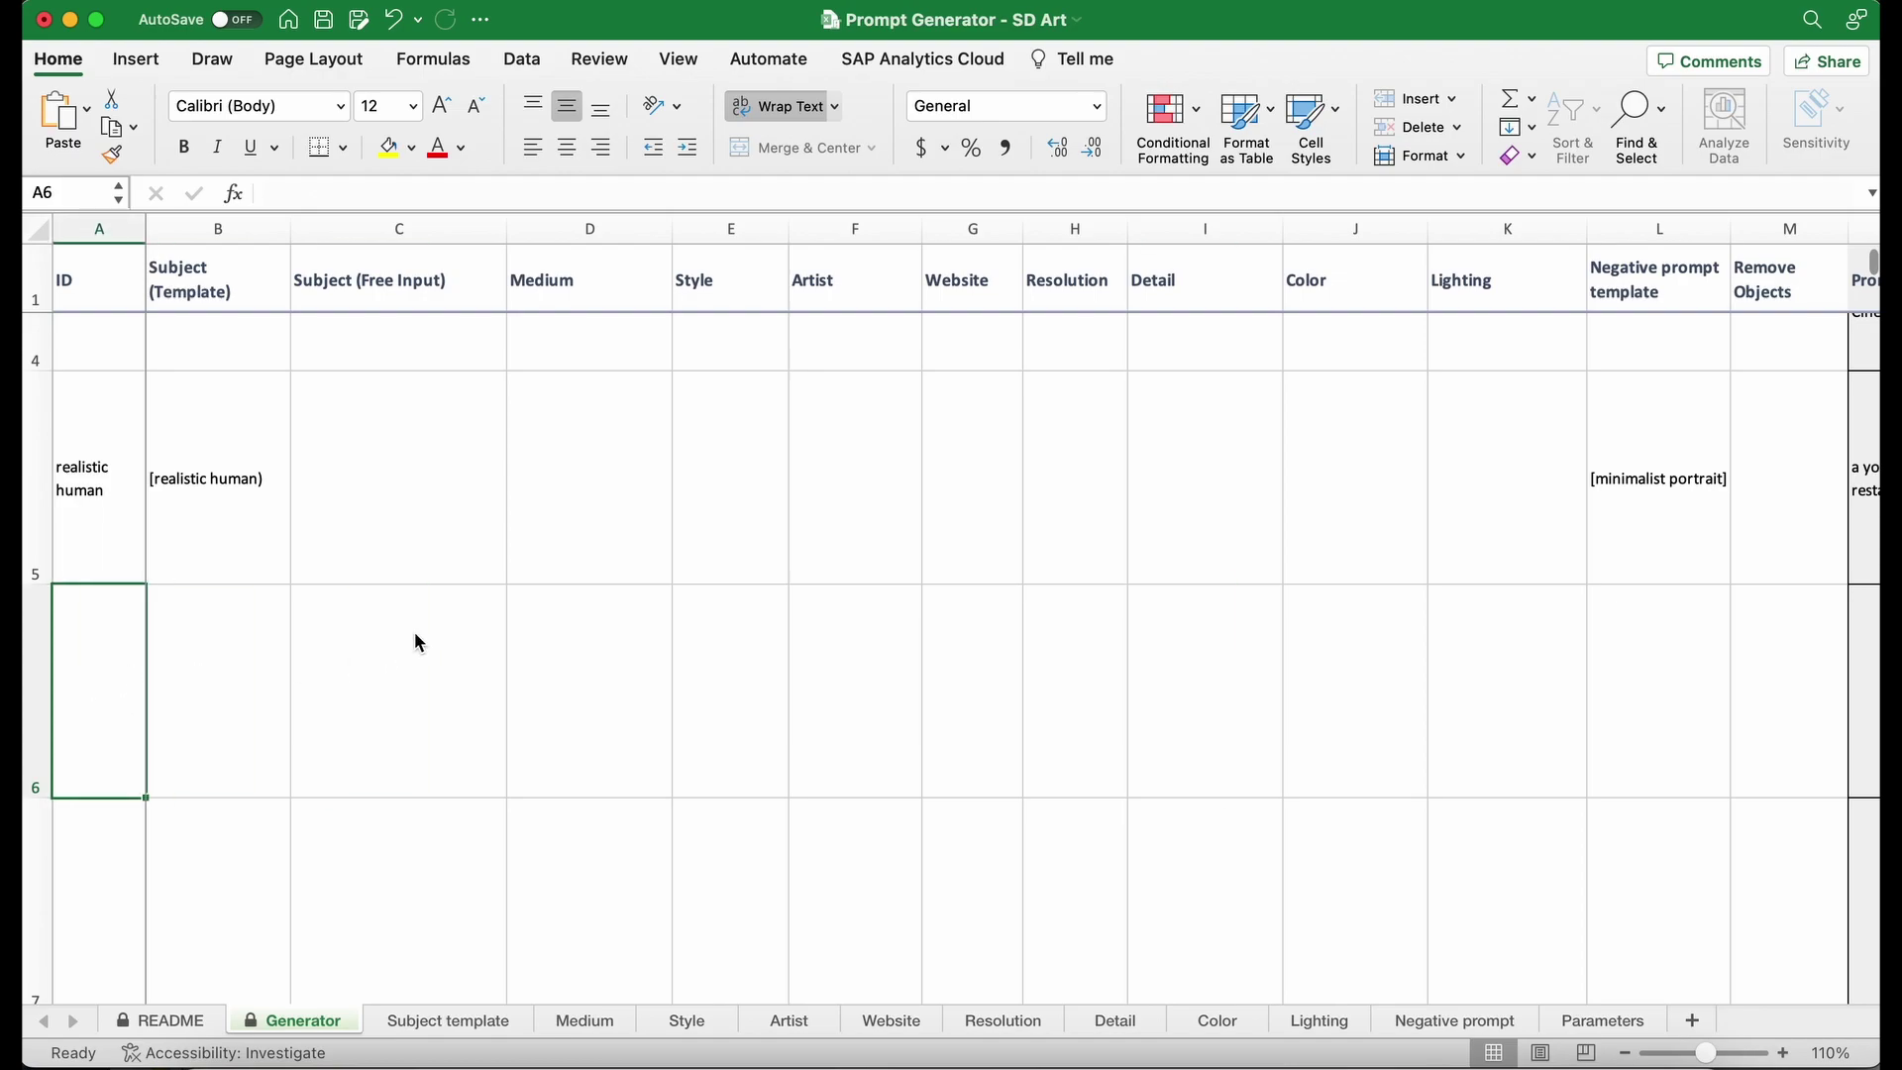
pyautogui.write('p')
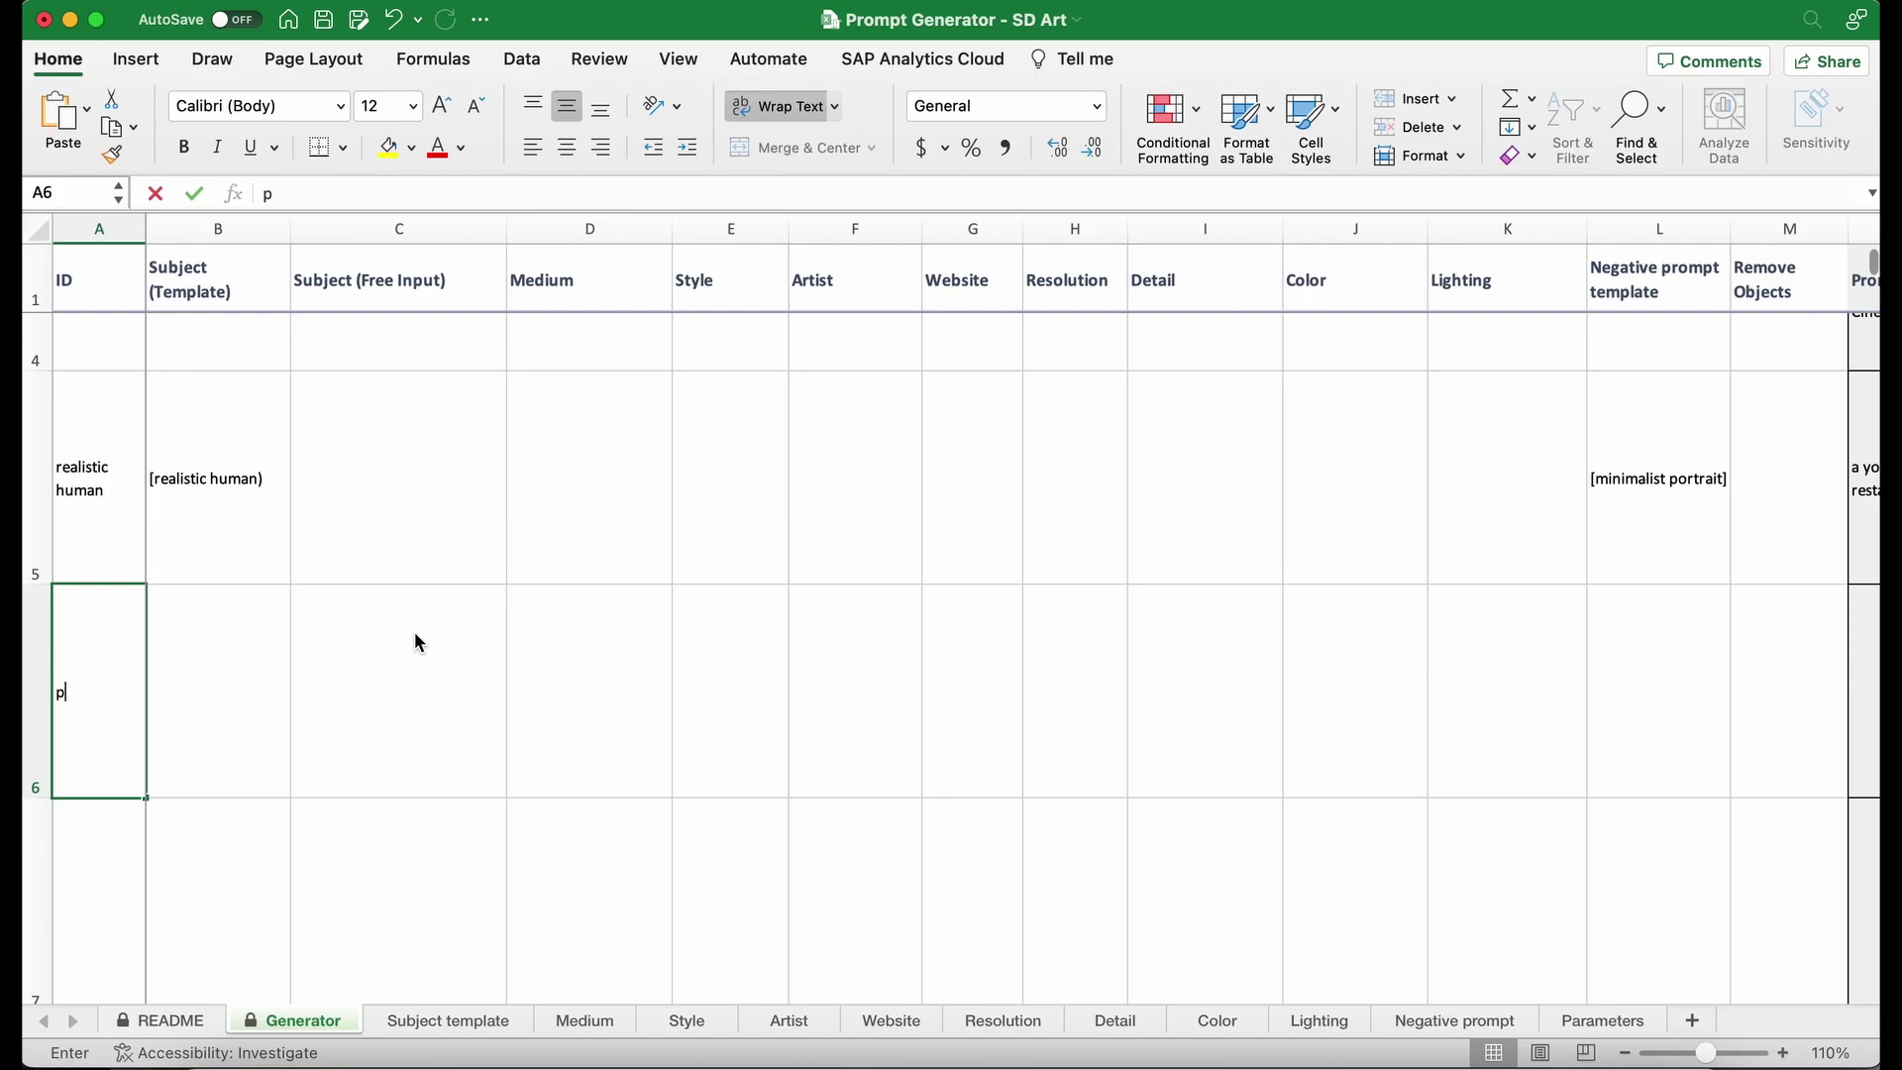
pyautogui.write('ortrait2')
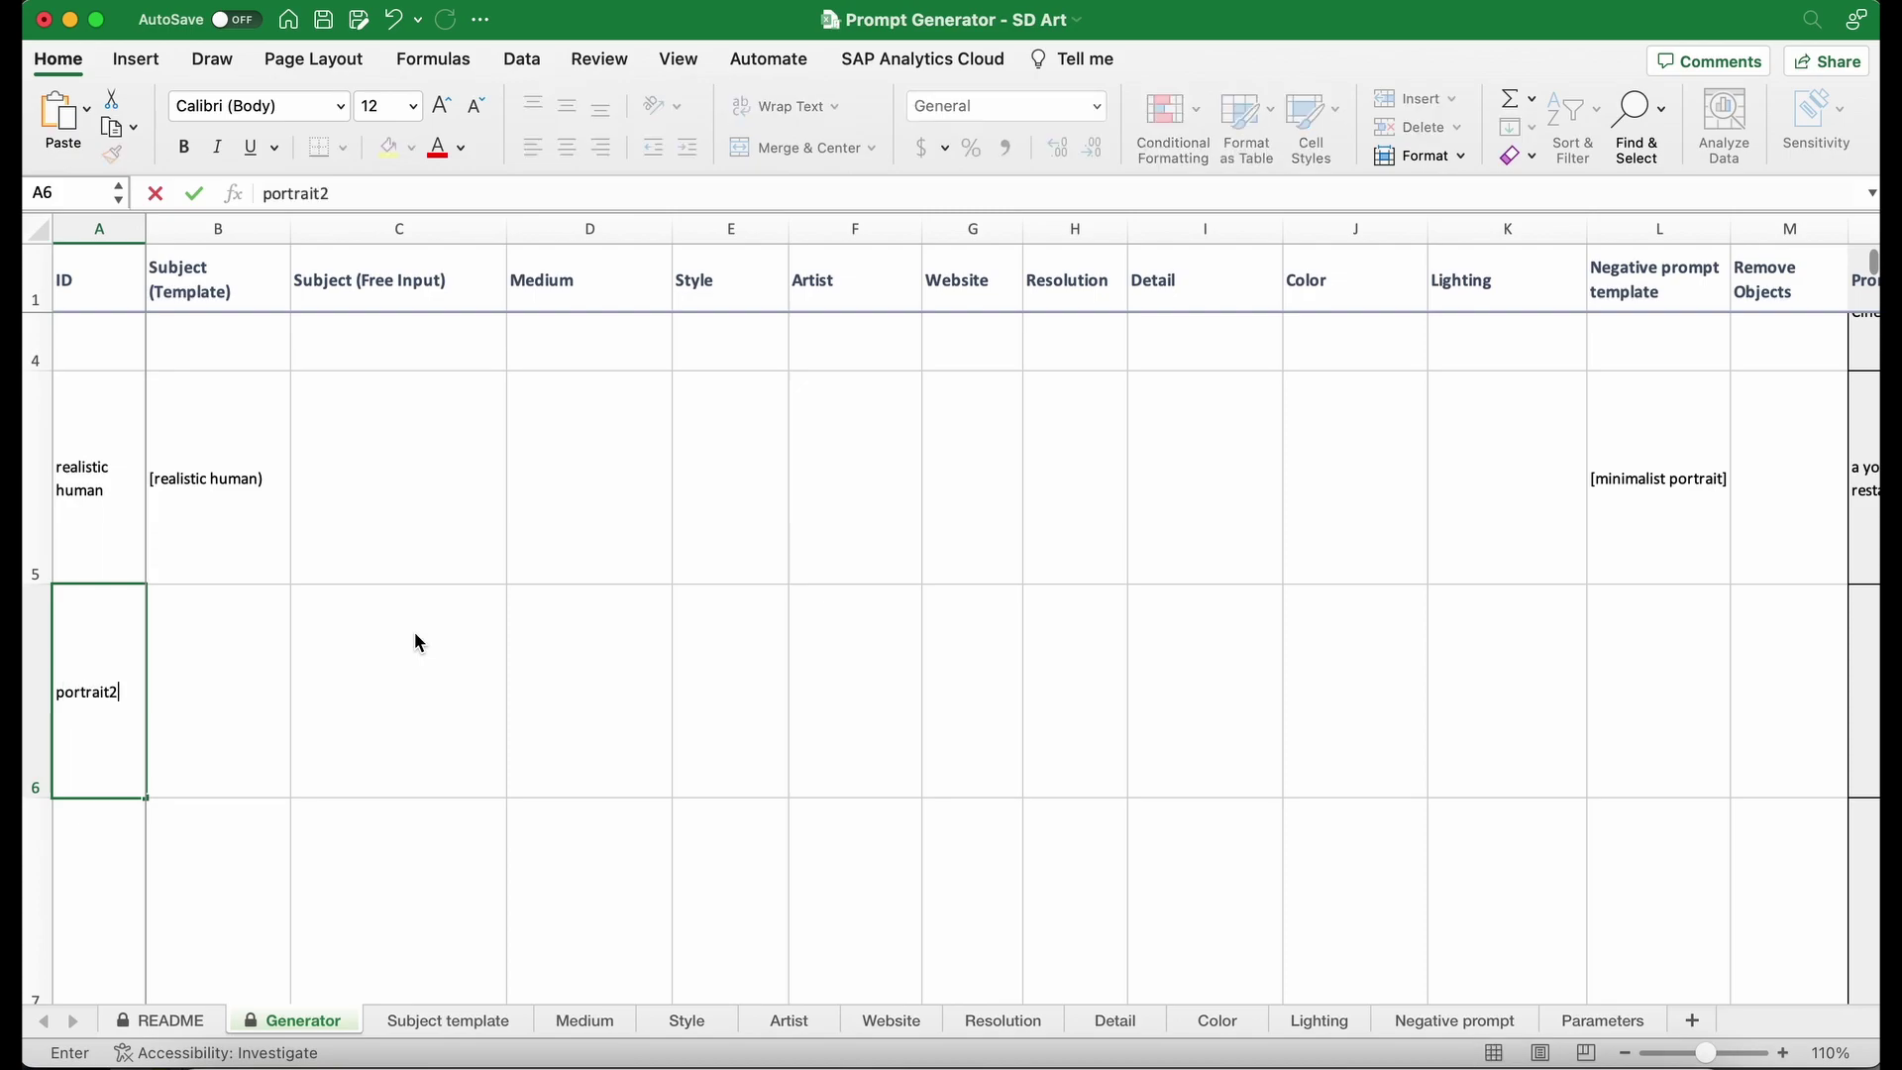
pyautogui.press('Tab')
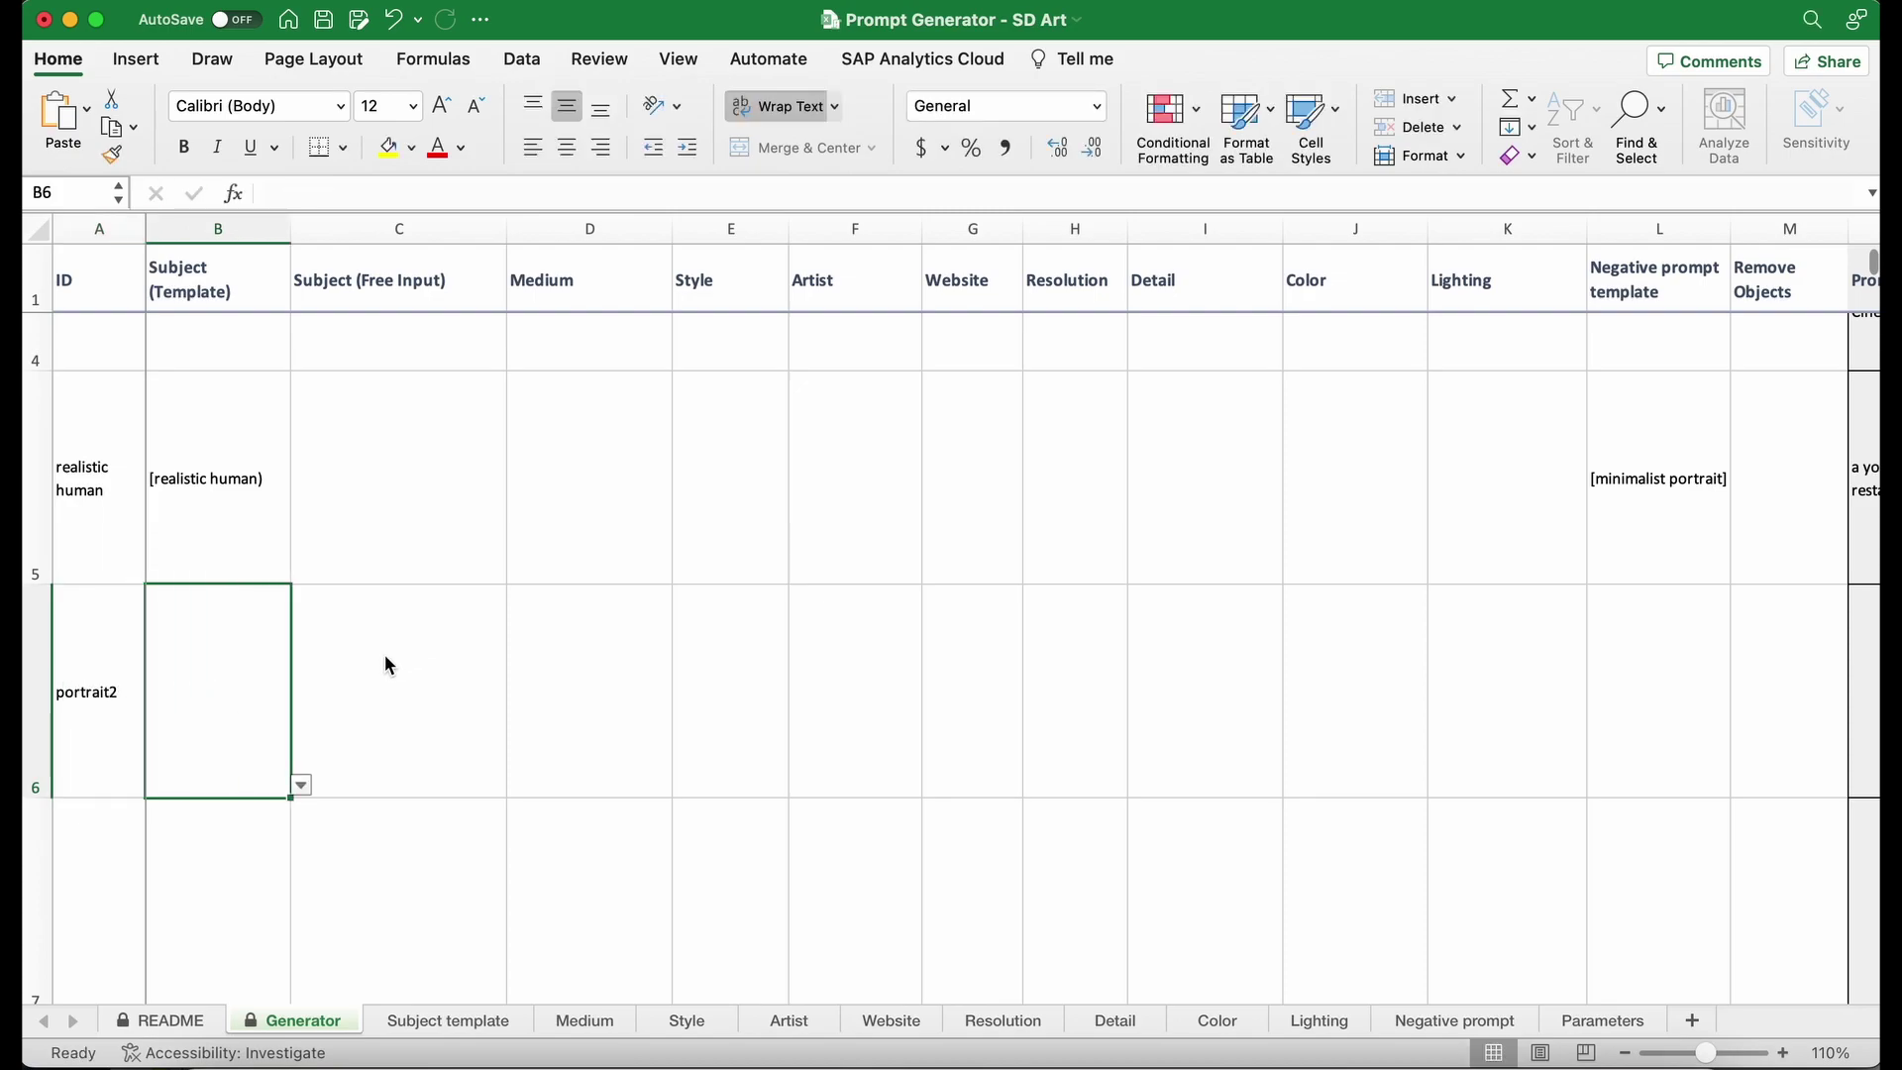
# Step: Choose [realistic human] in B6 and set C6's free-input subject to just the person's name
pyautogui.click(301, 786)
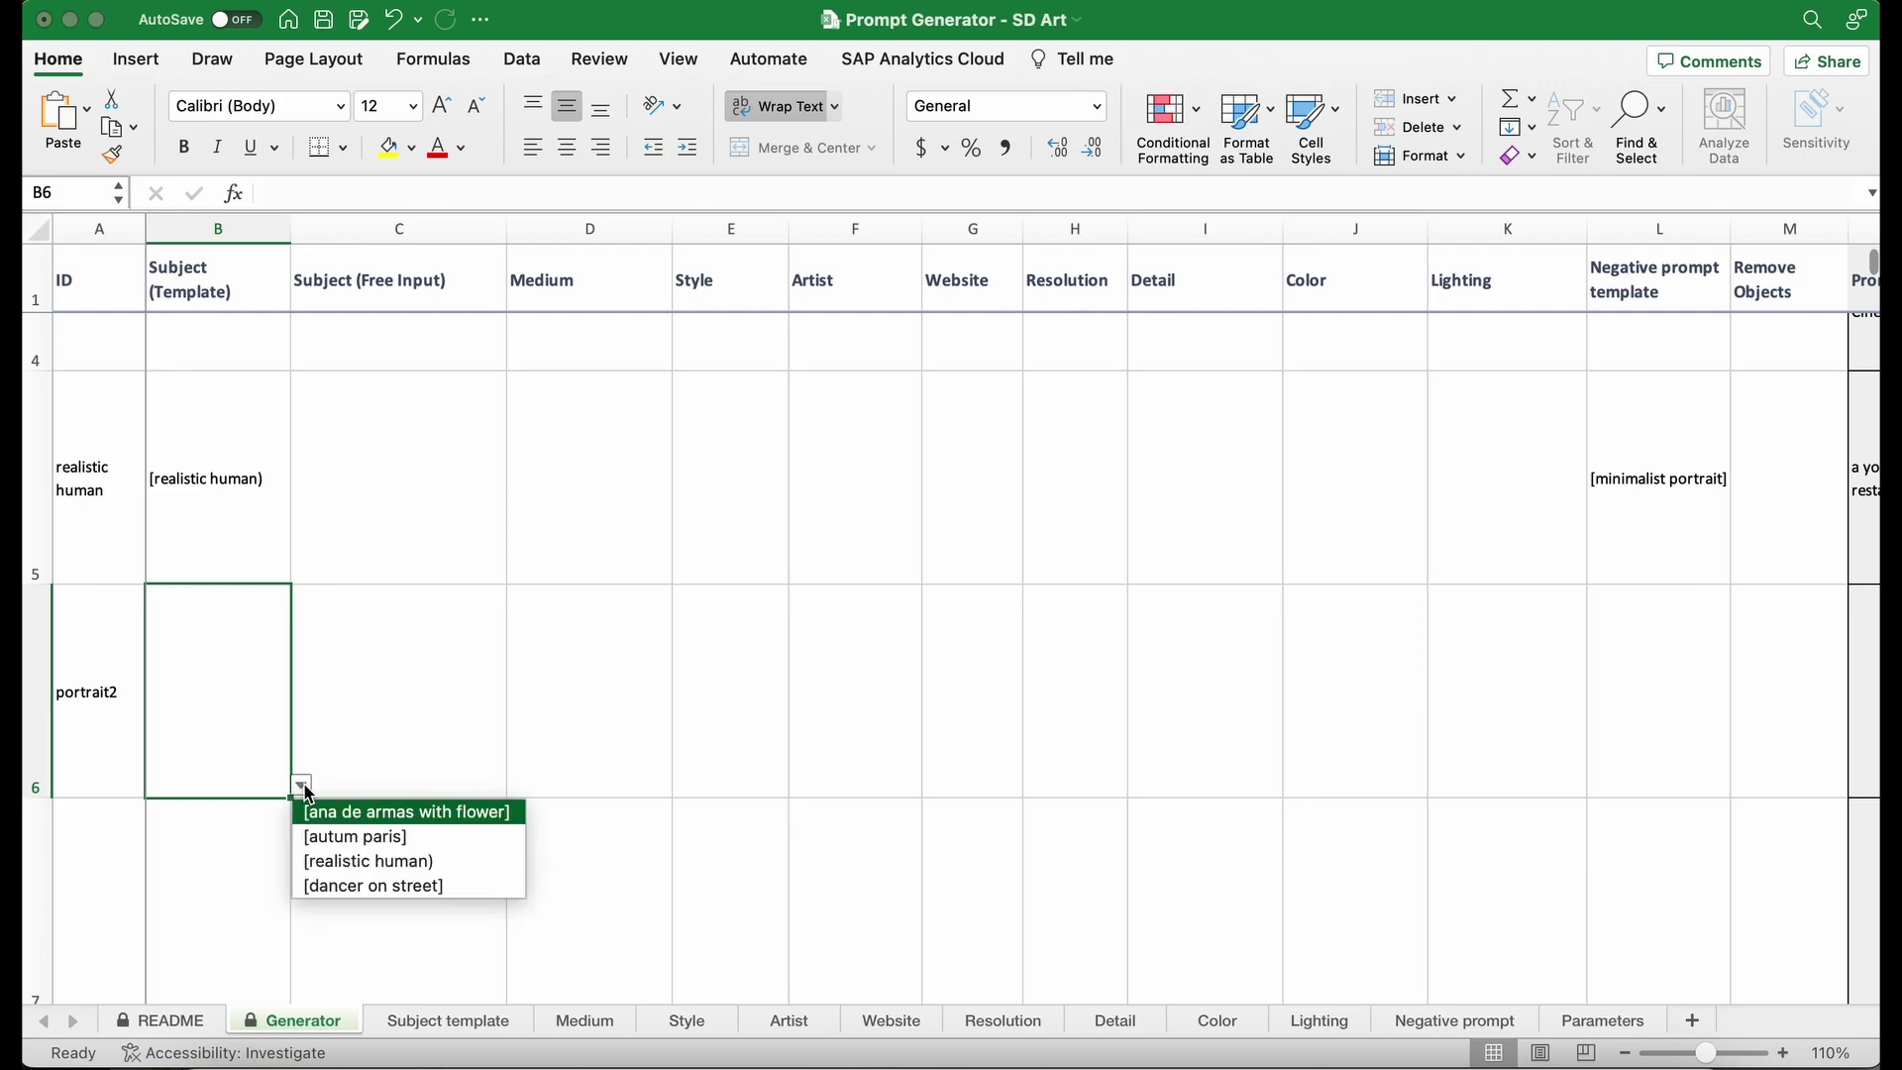
pyautogui.click(342, 864)
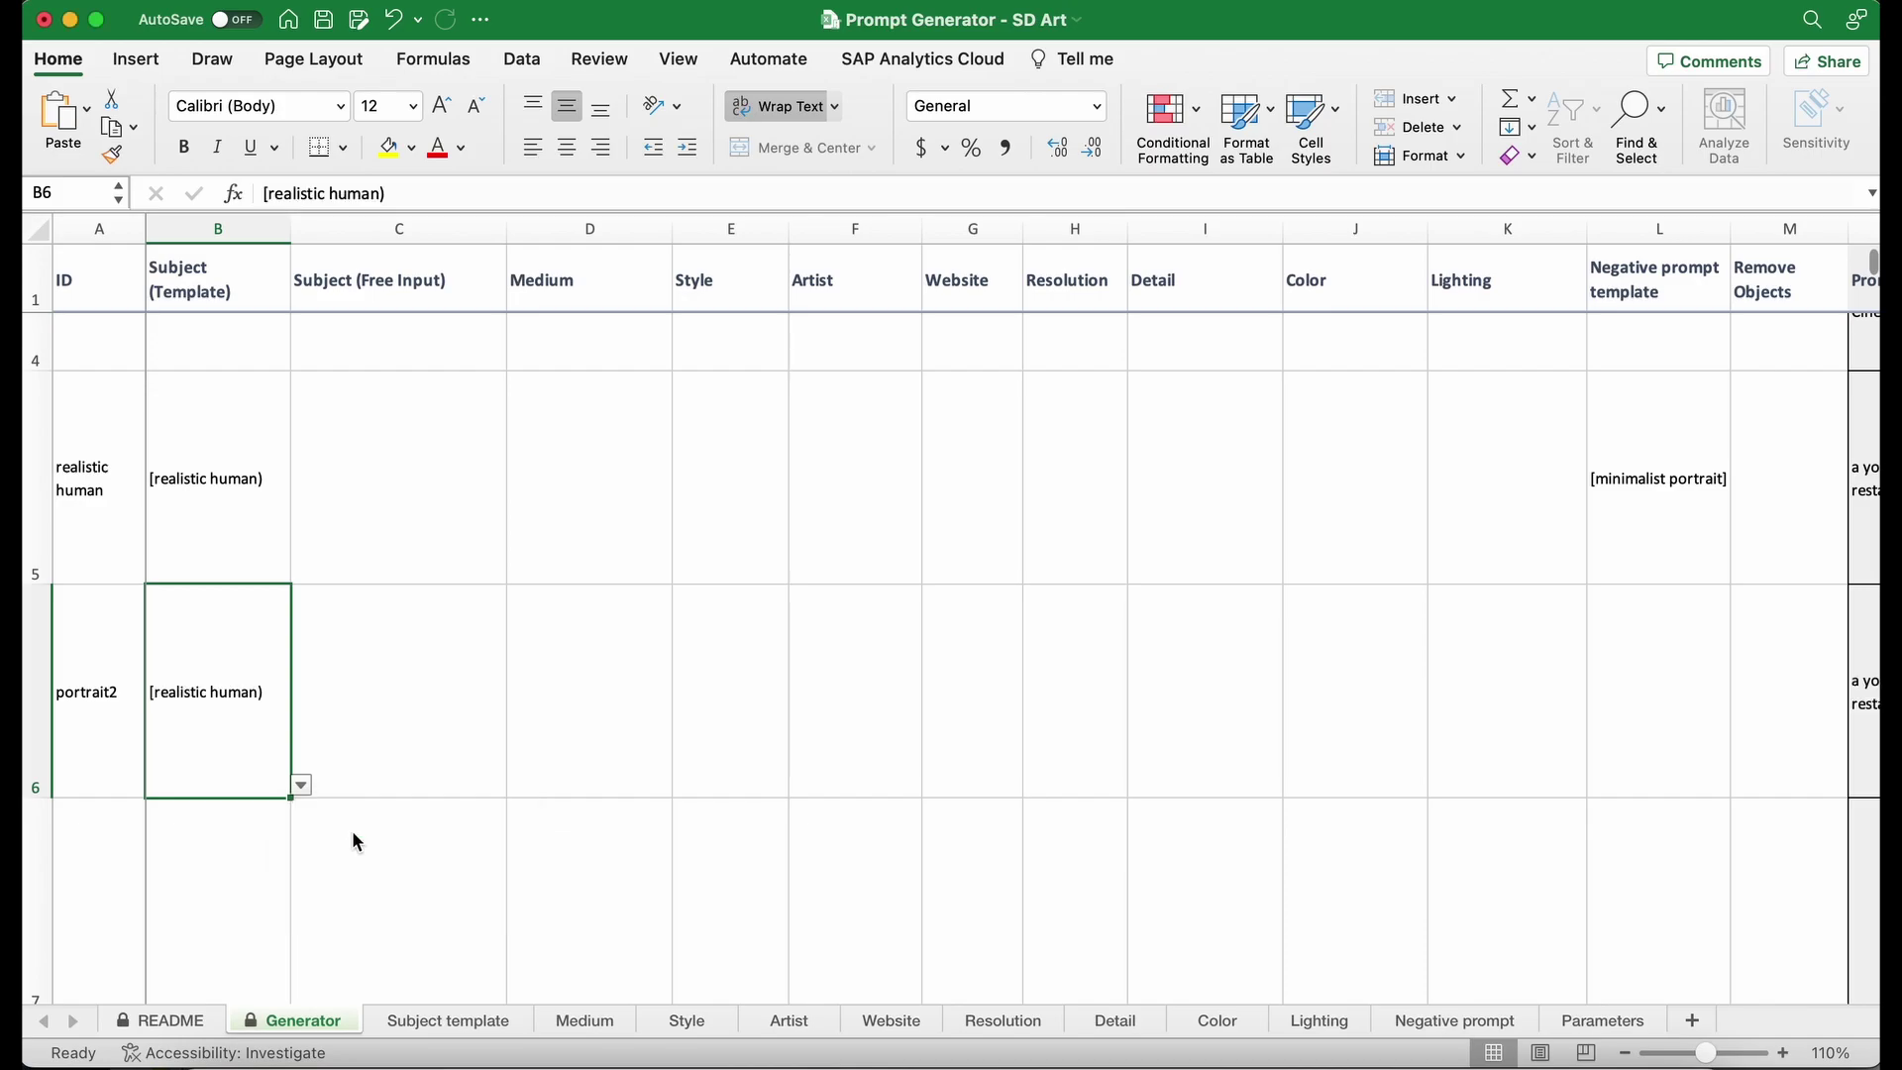
pyautogui.click(411, 718)
pyautogui.write('emma watson as a sultry and mysterious sorceress with detailed and realistic clothing and accessories')
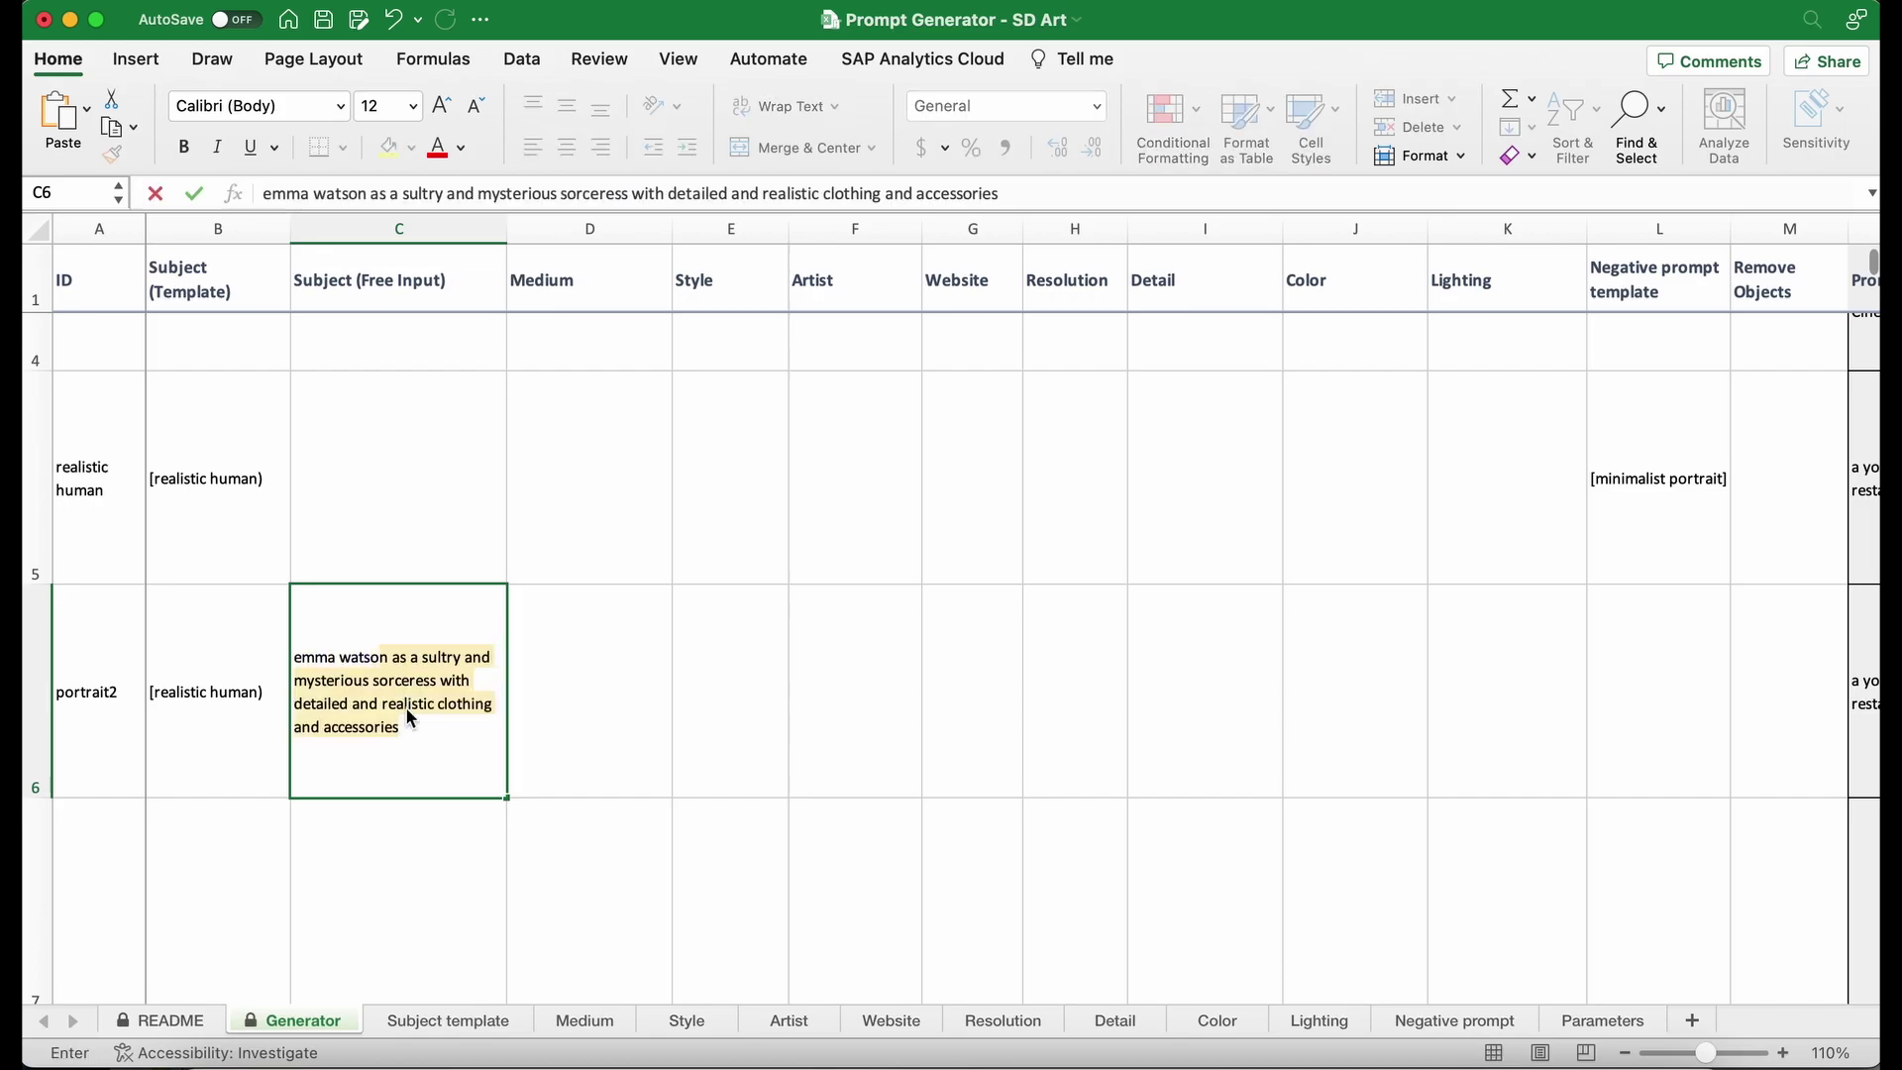
pyautogui.press('BackSpace')
pyautogui.press('Tab')
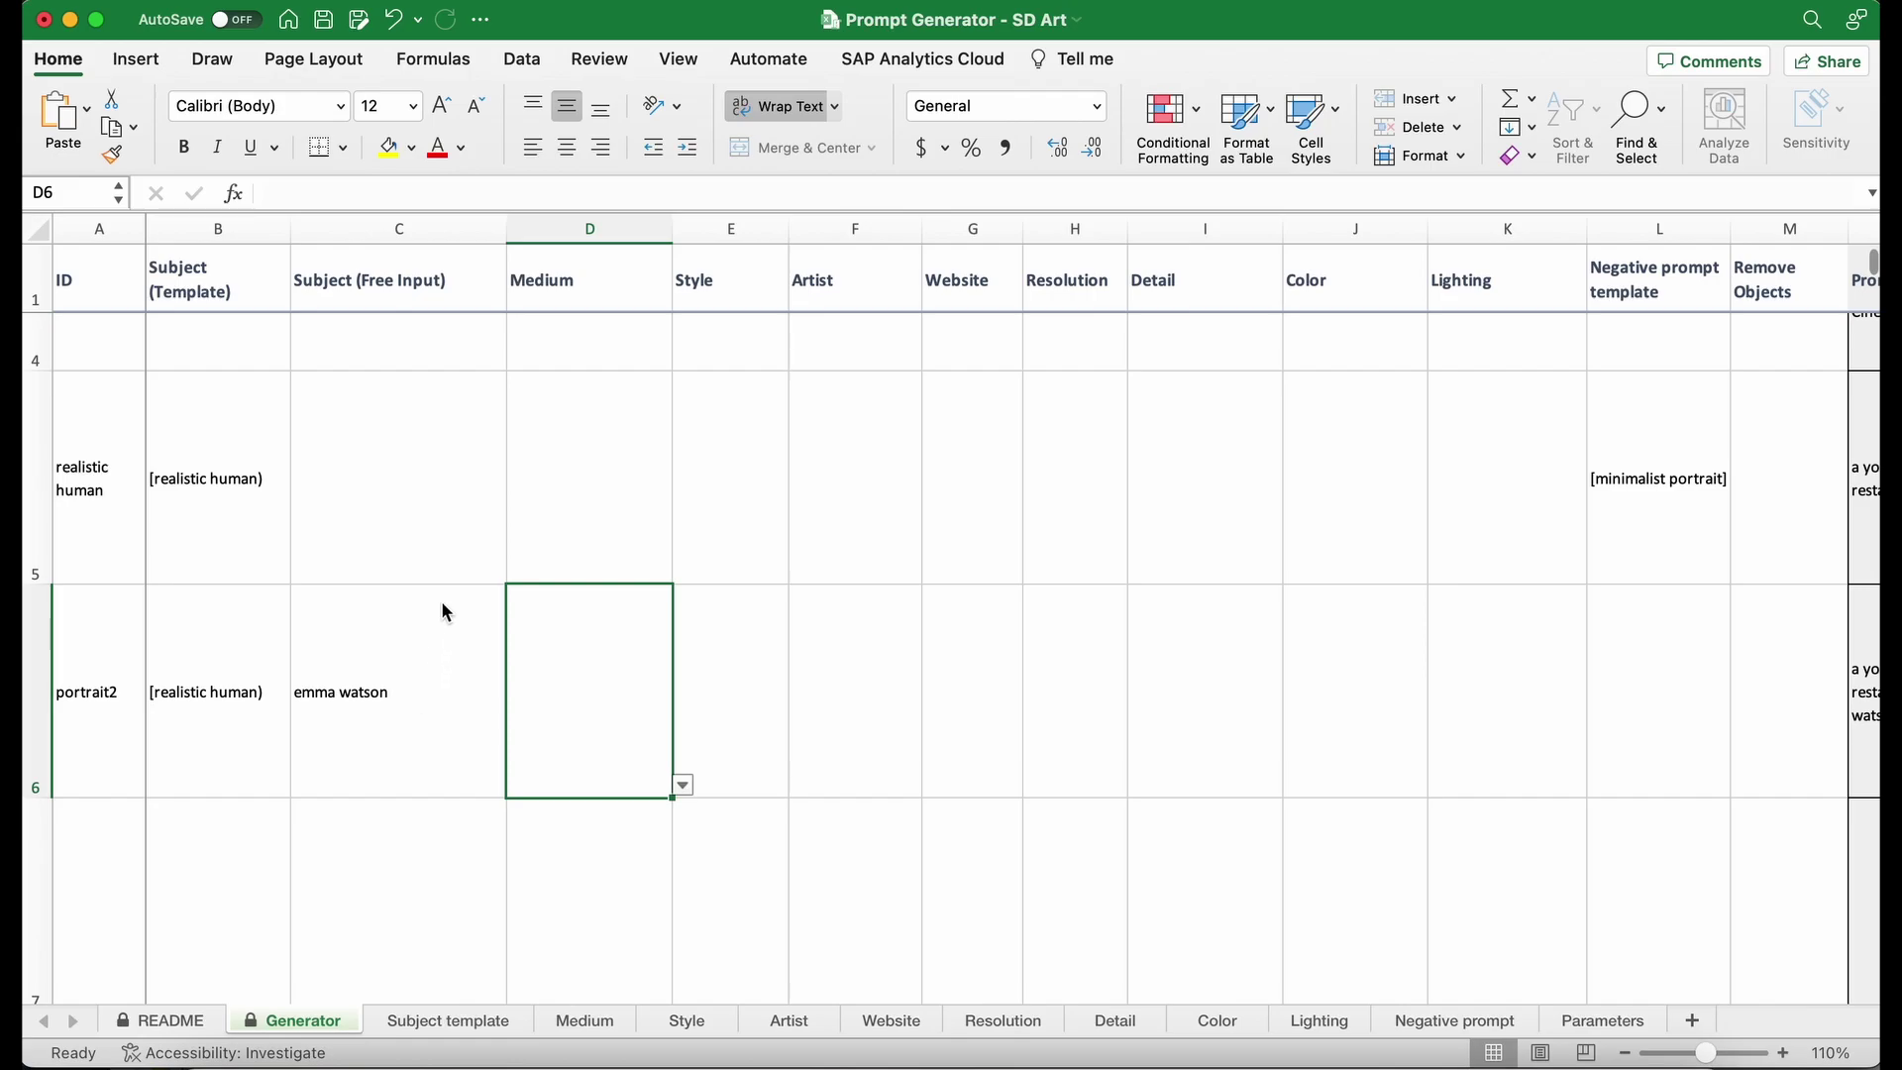
# Step: Make D6's Medium read 'illustration, close-up' by picking both keywords from its list
pyautogui.click(684, 786)
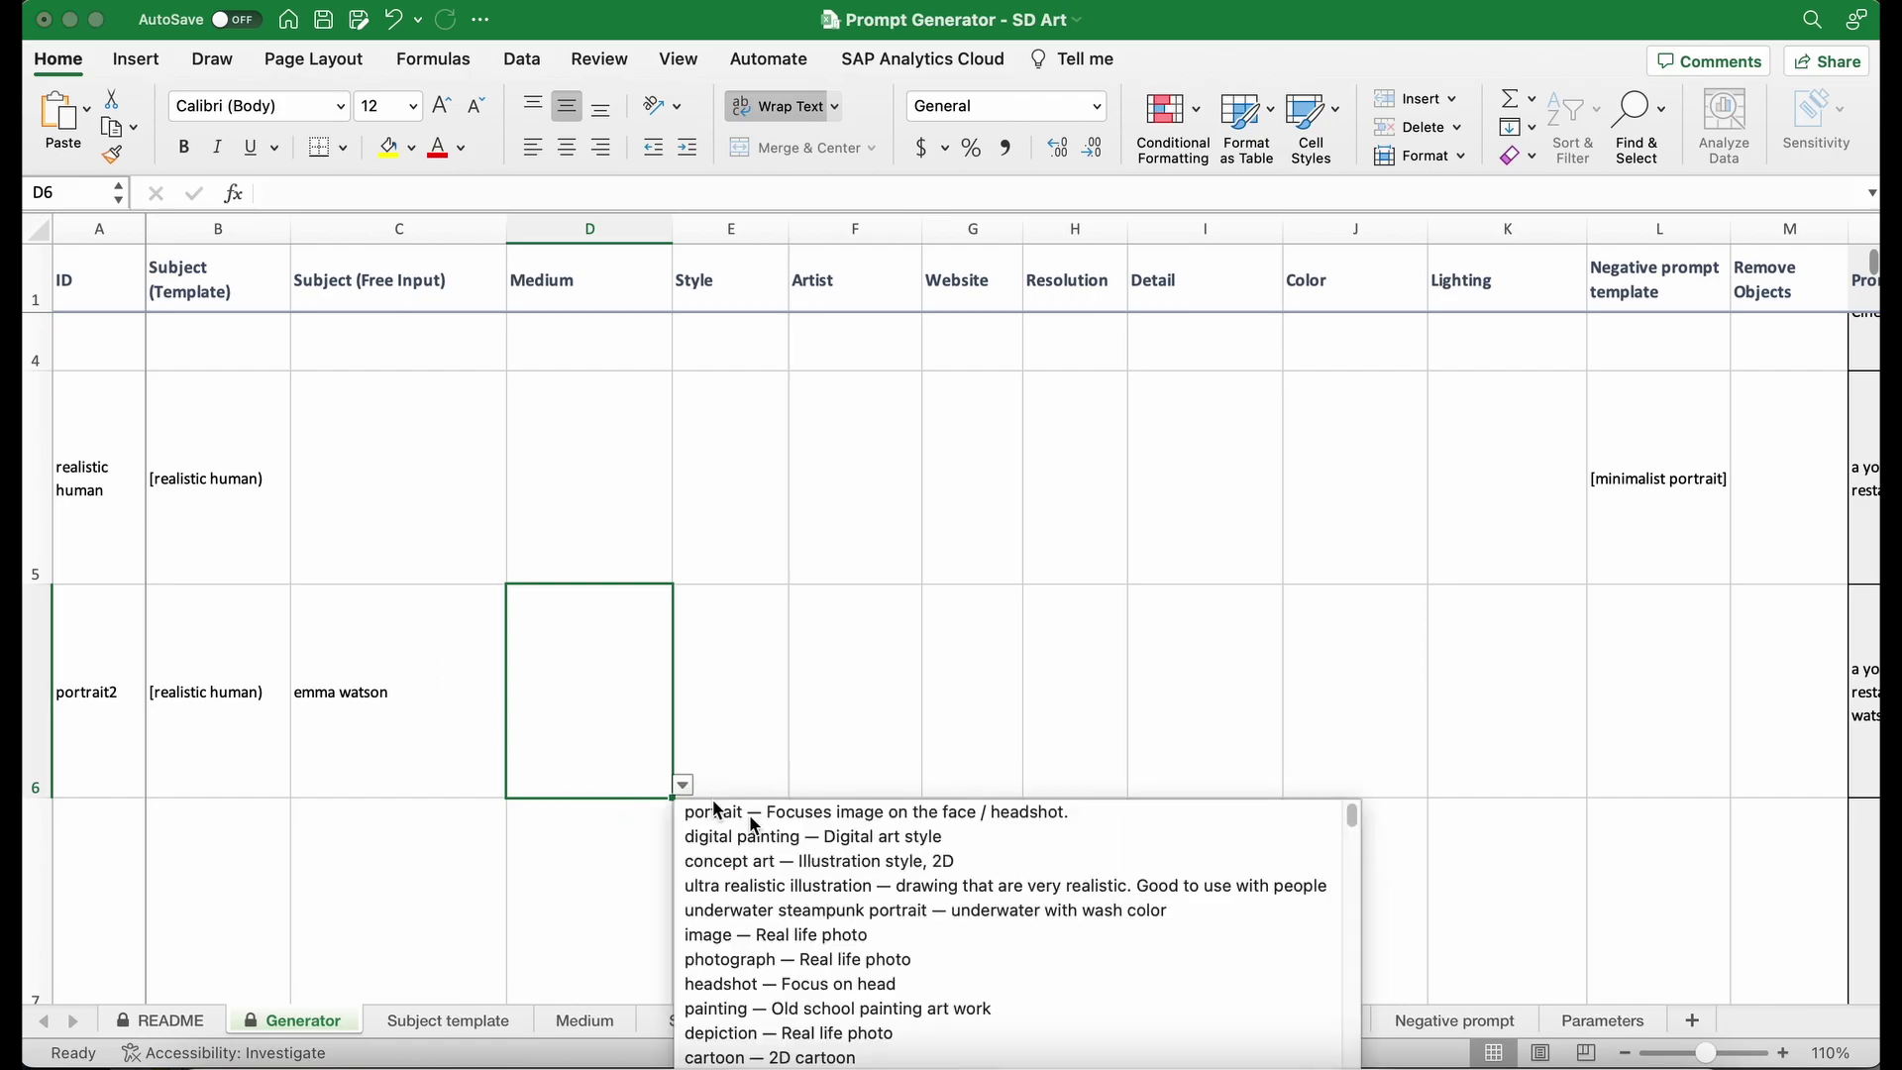
pyautogui.scroll(-1, 802, 860)
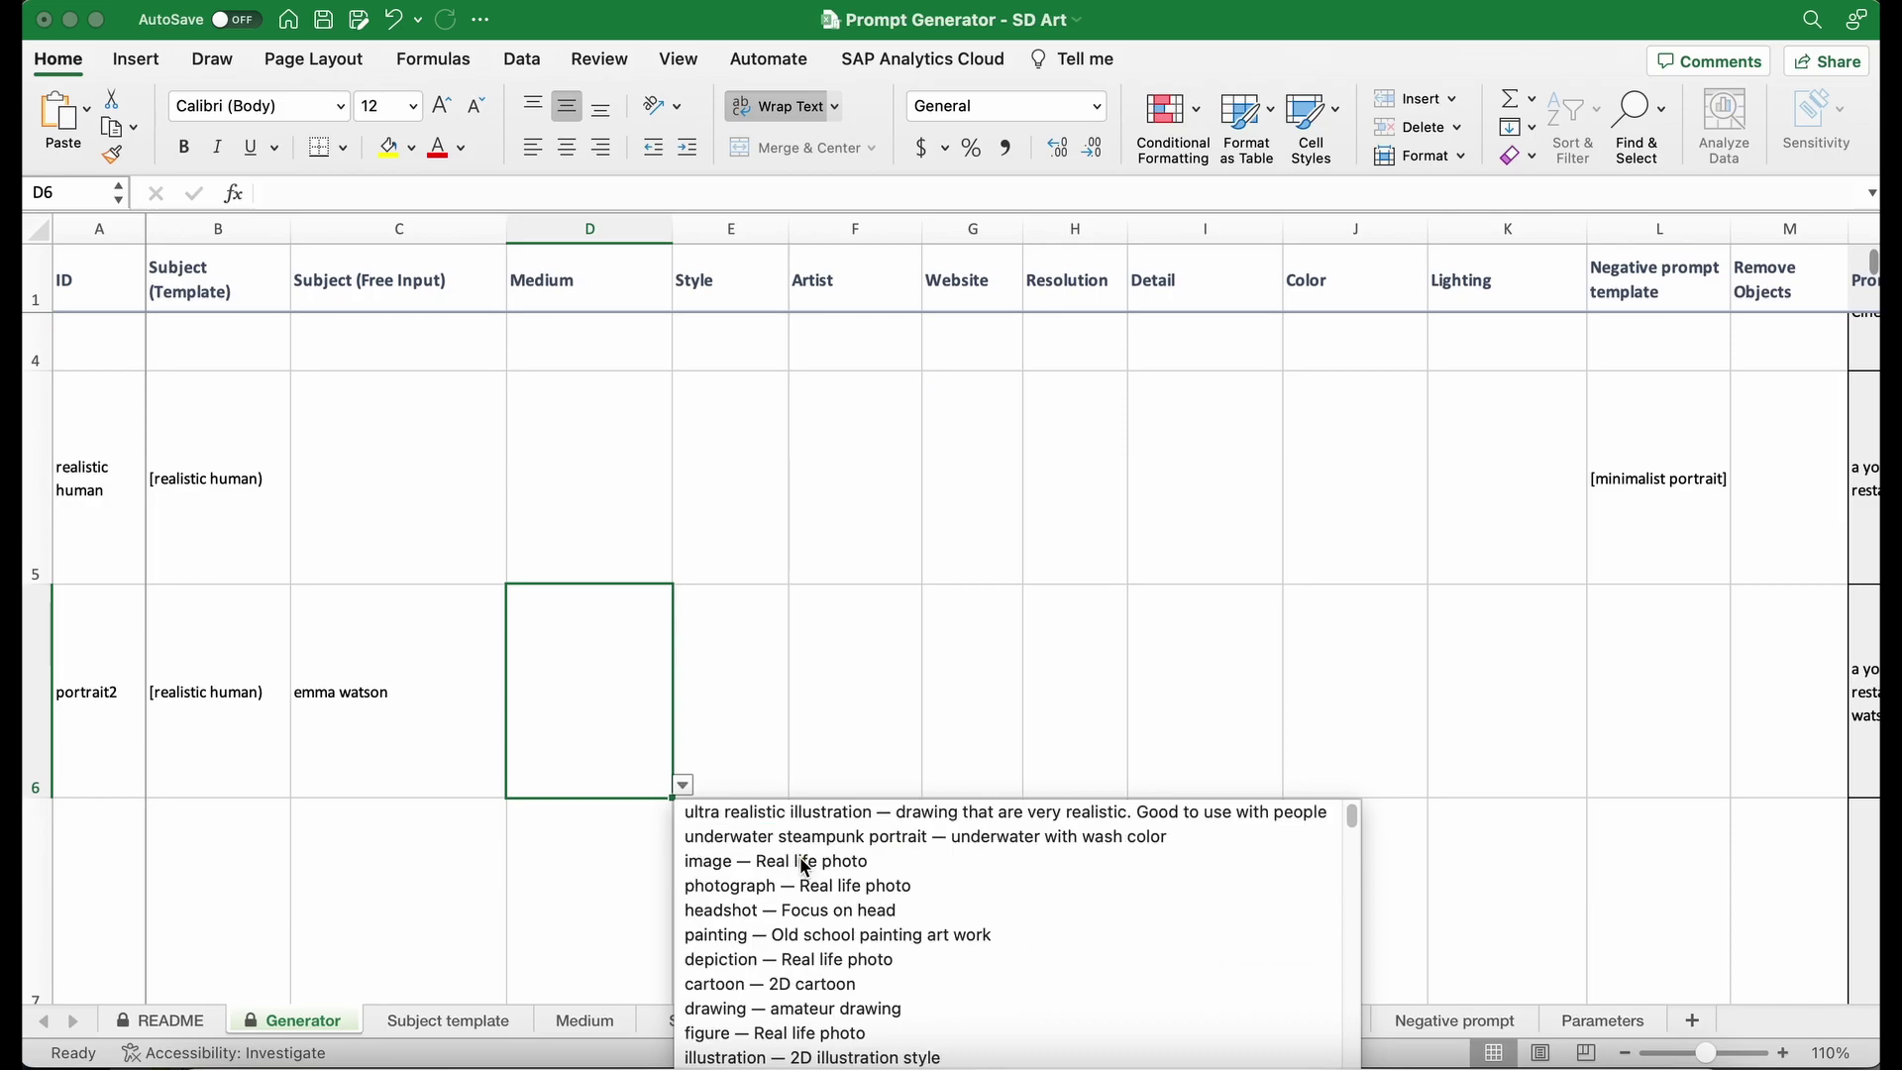
pyautogui.scroll(-1, 803, 910)
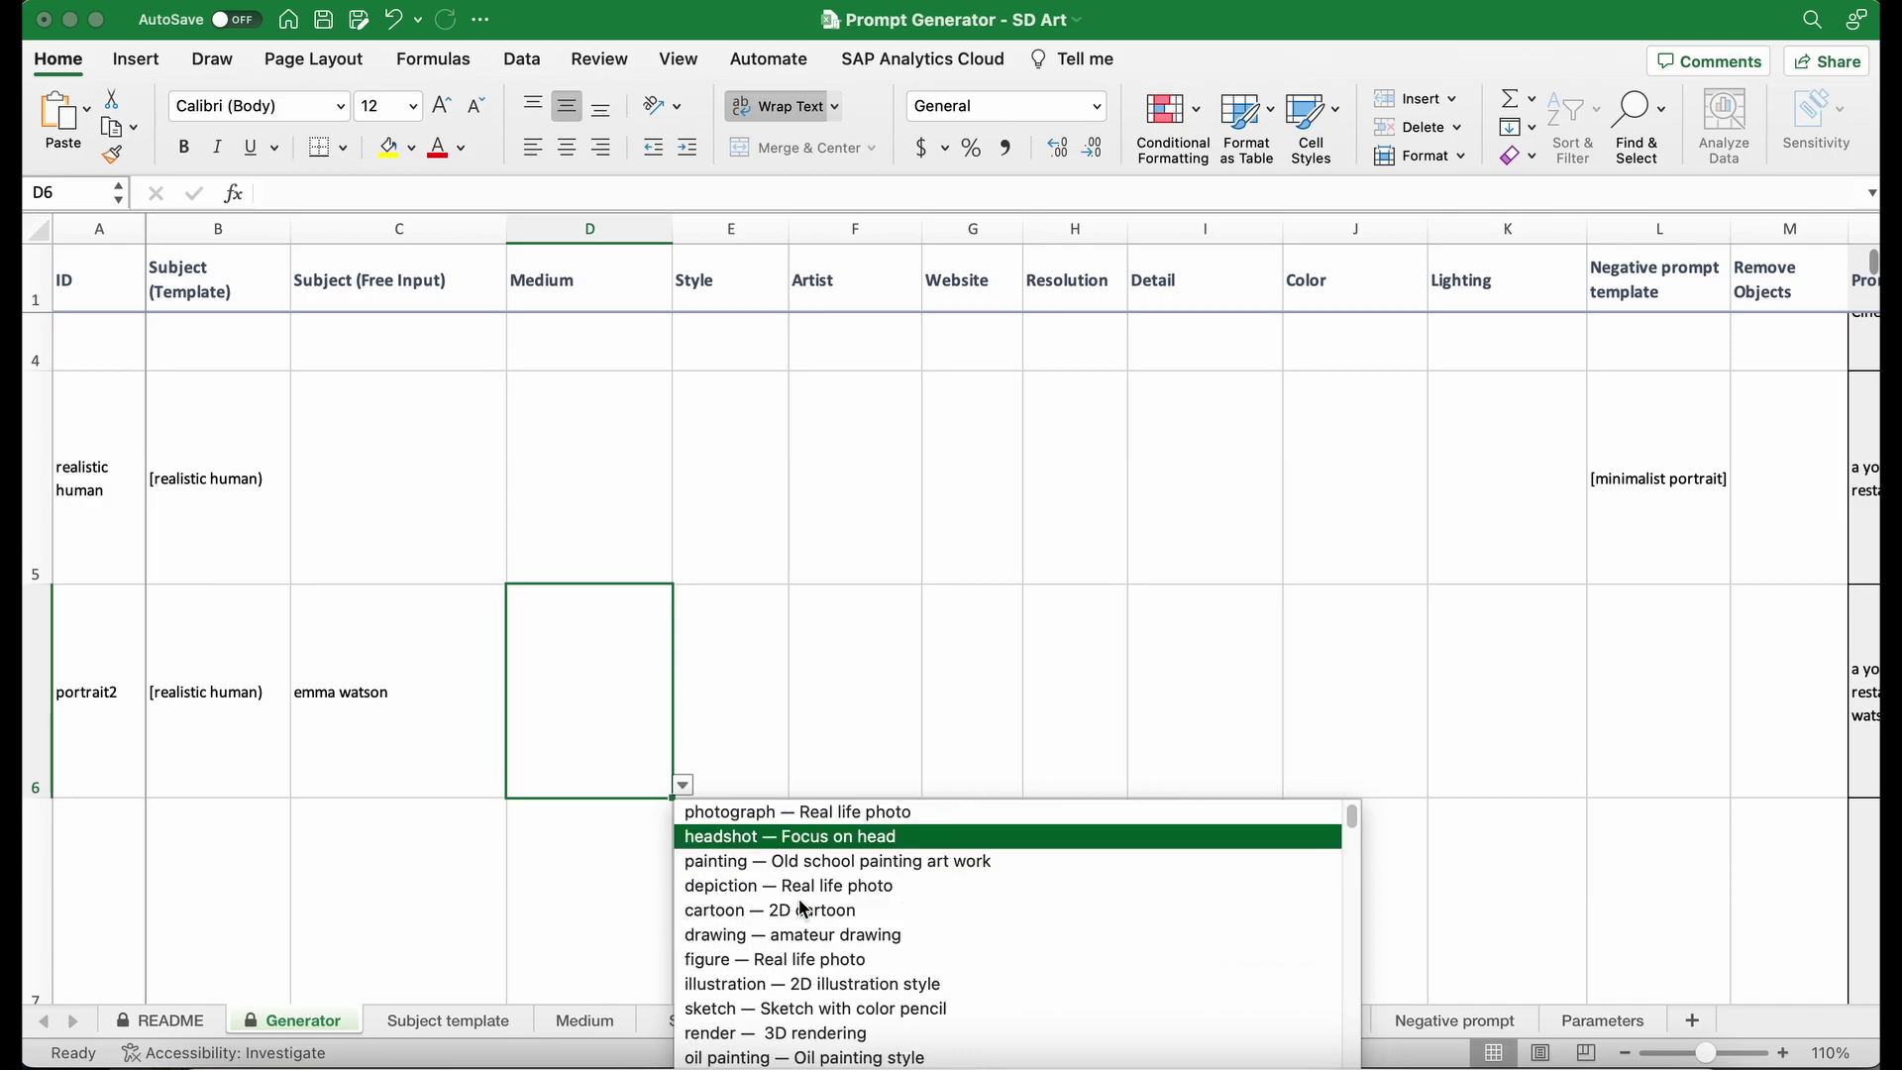
pyautogui.click(820, 991)
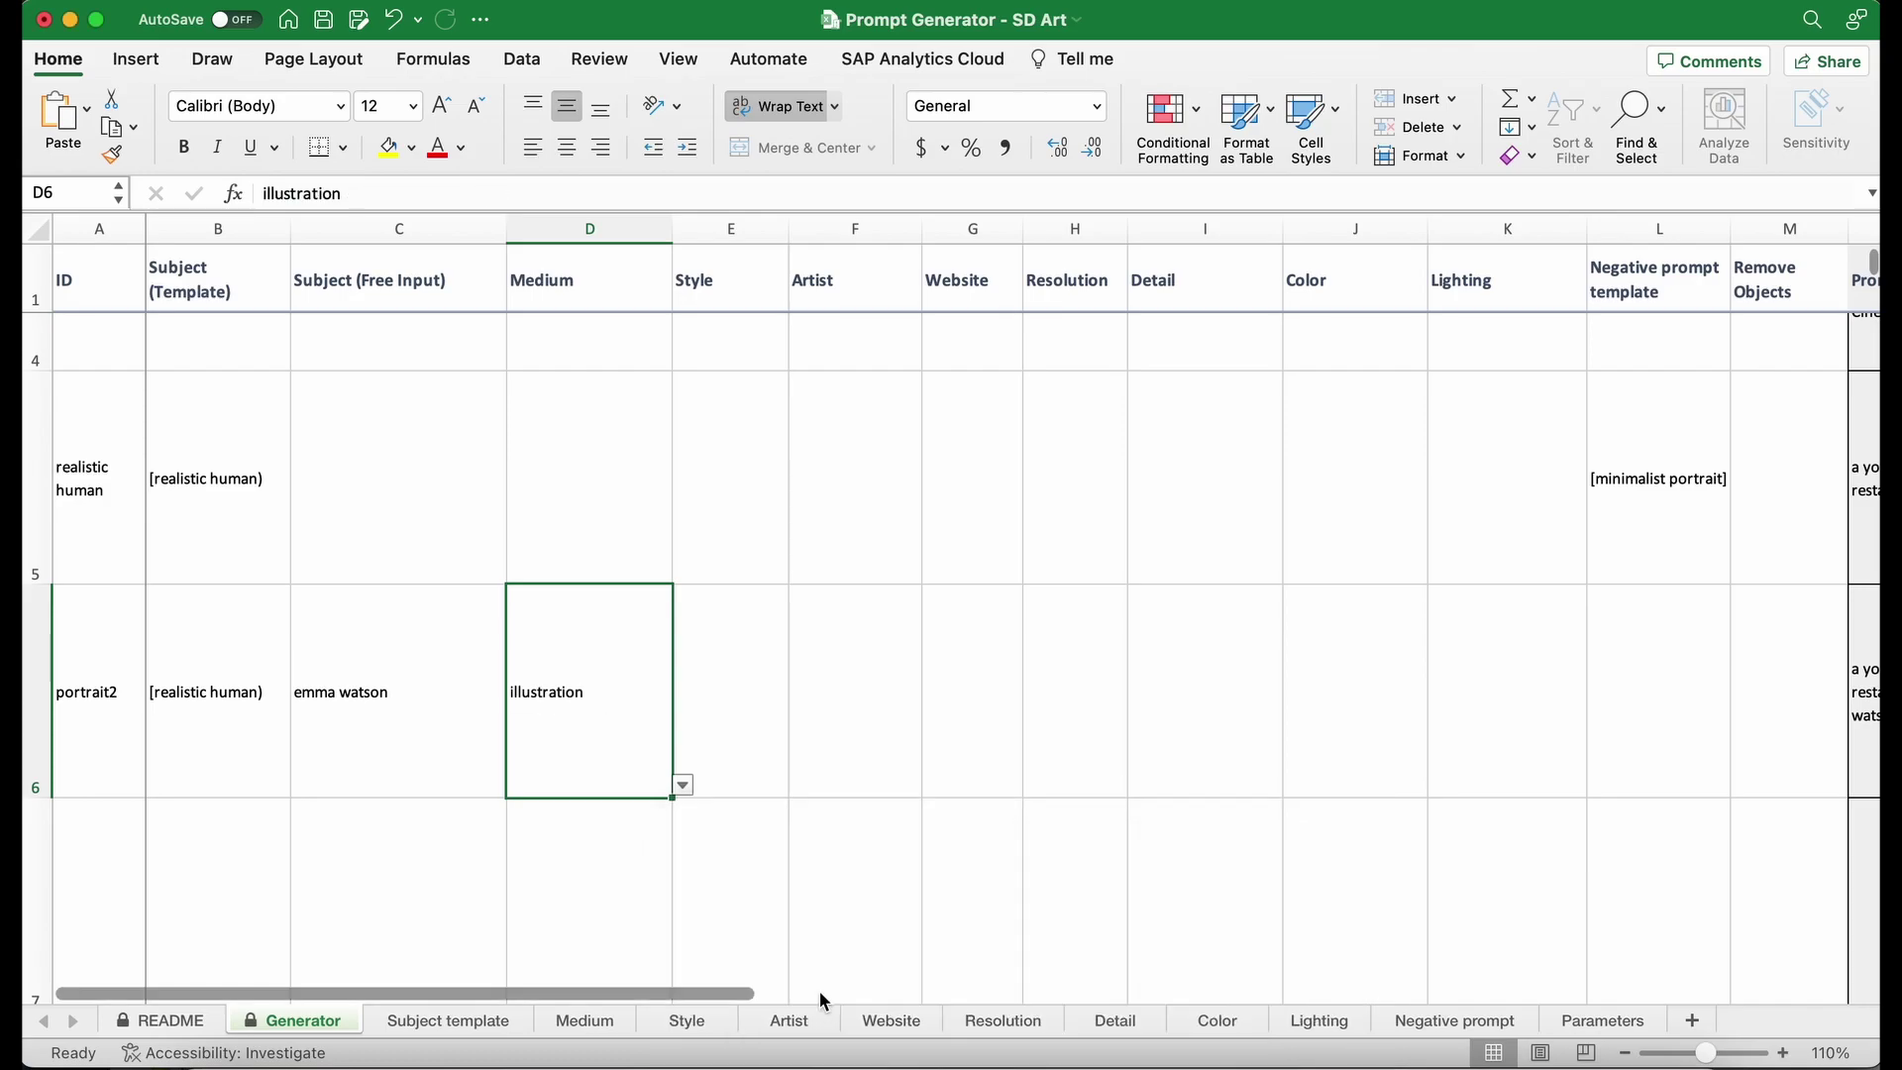
pyautogui.click(683, 785)
pyautogui.scroll(-1, 778, 916)
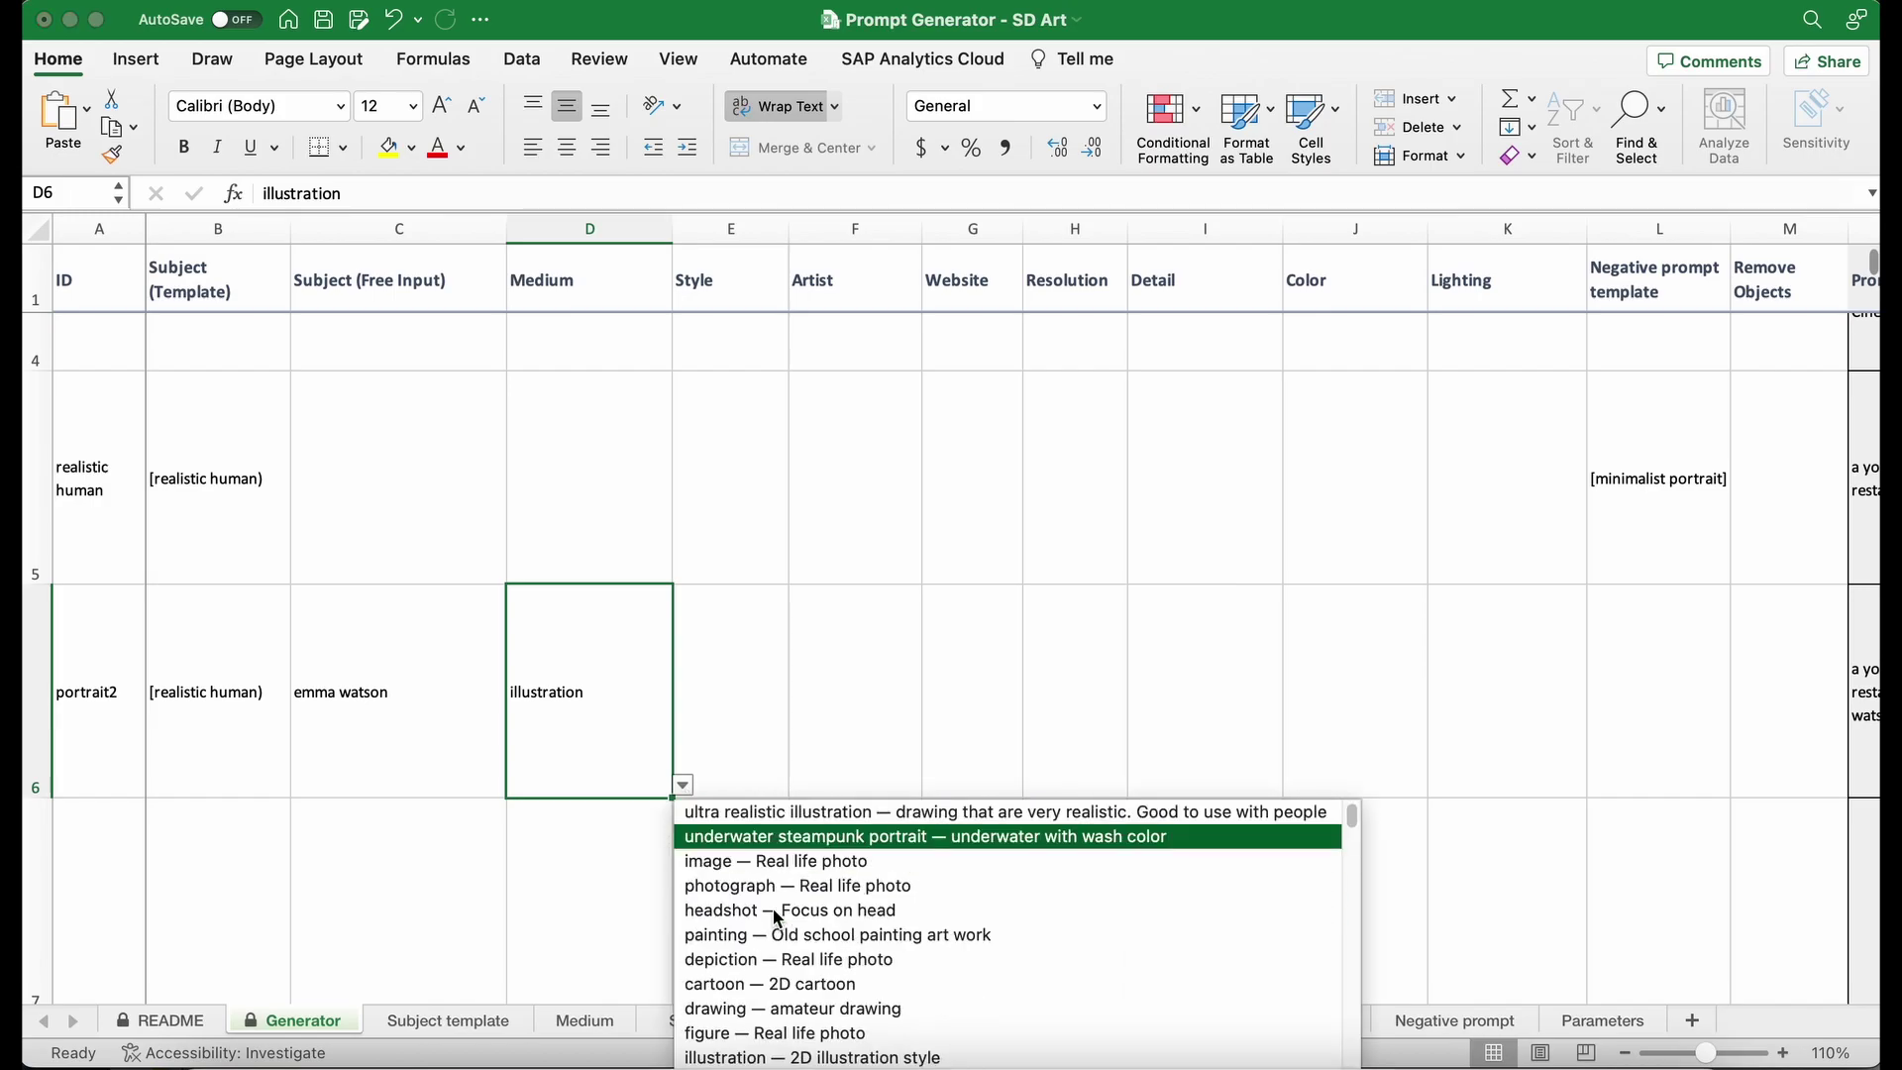
pyautogui.scroll(-1, 778, 917)
pyautogui.scroll(-2, 775, 909)
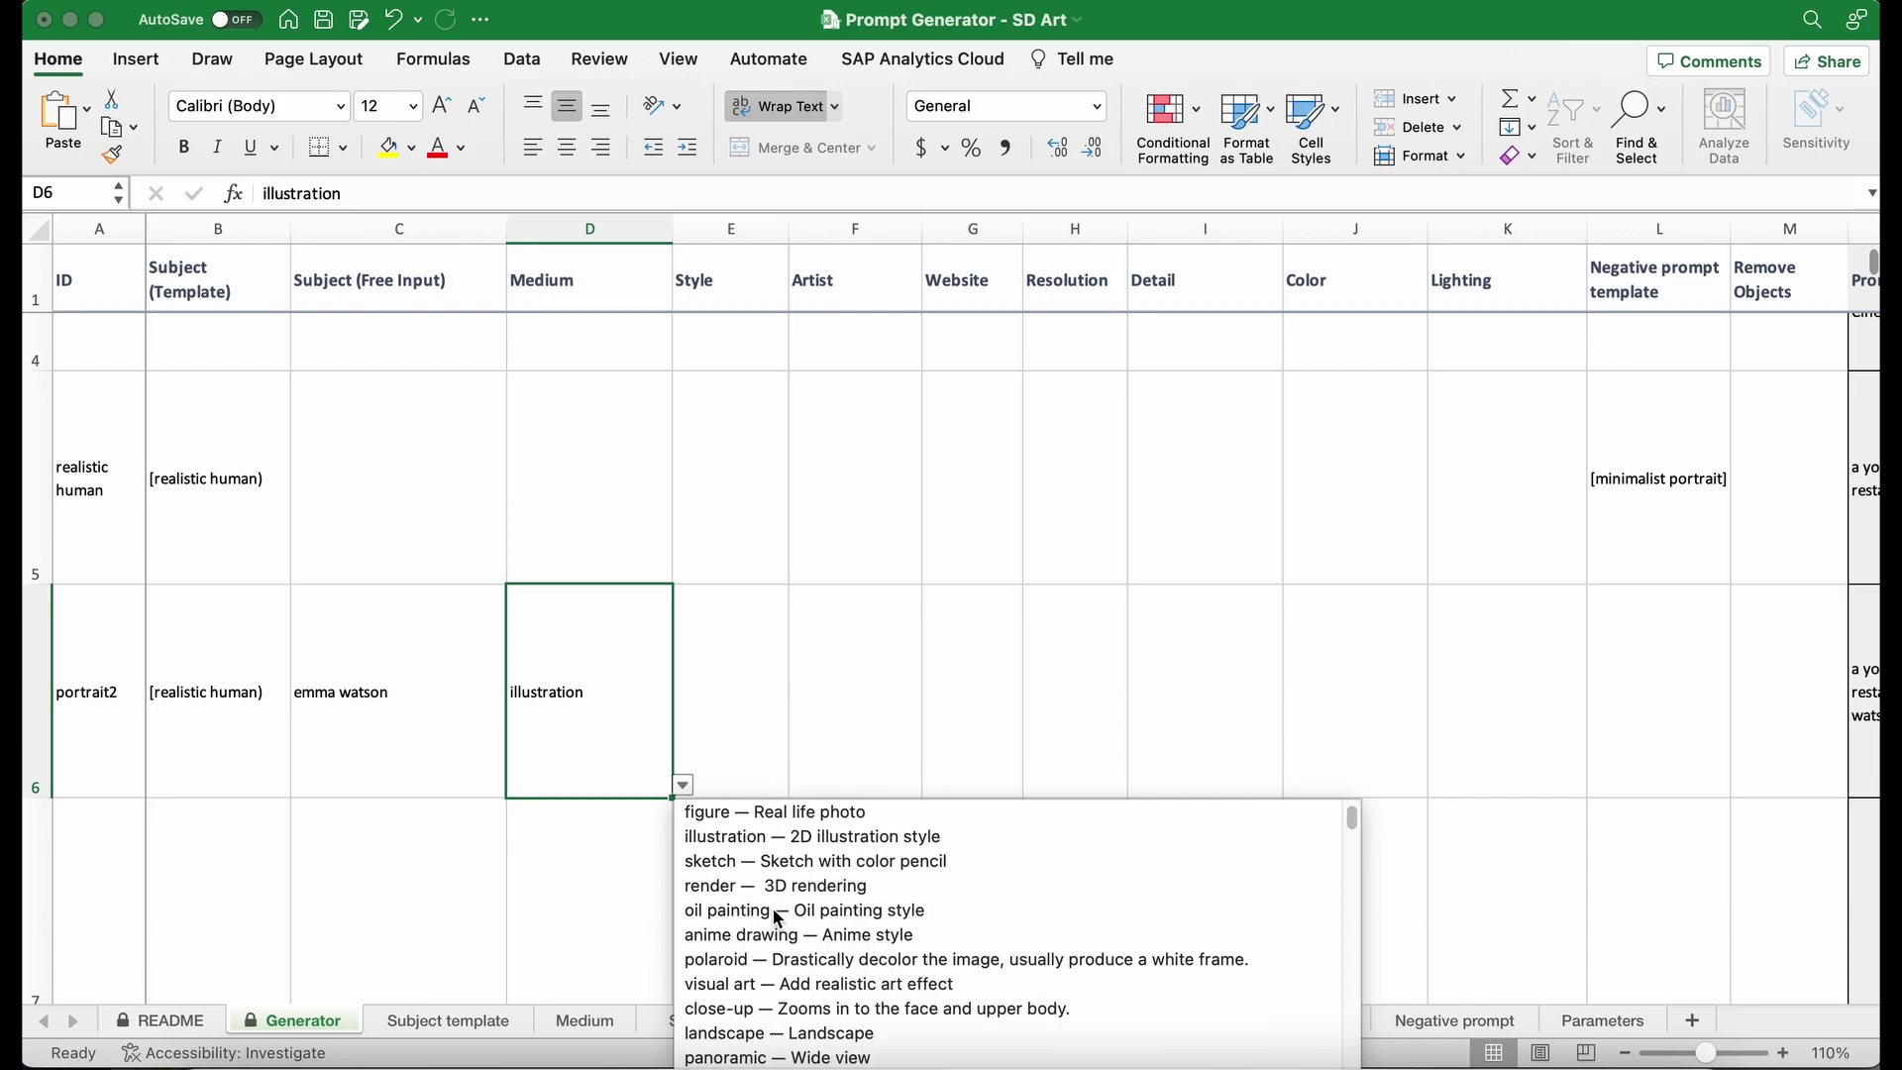
pyautogui.click(775, 1009)
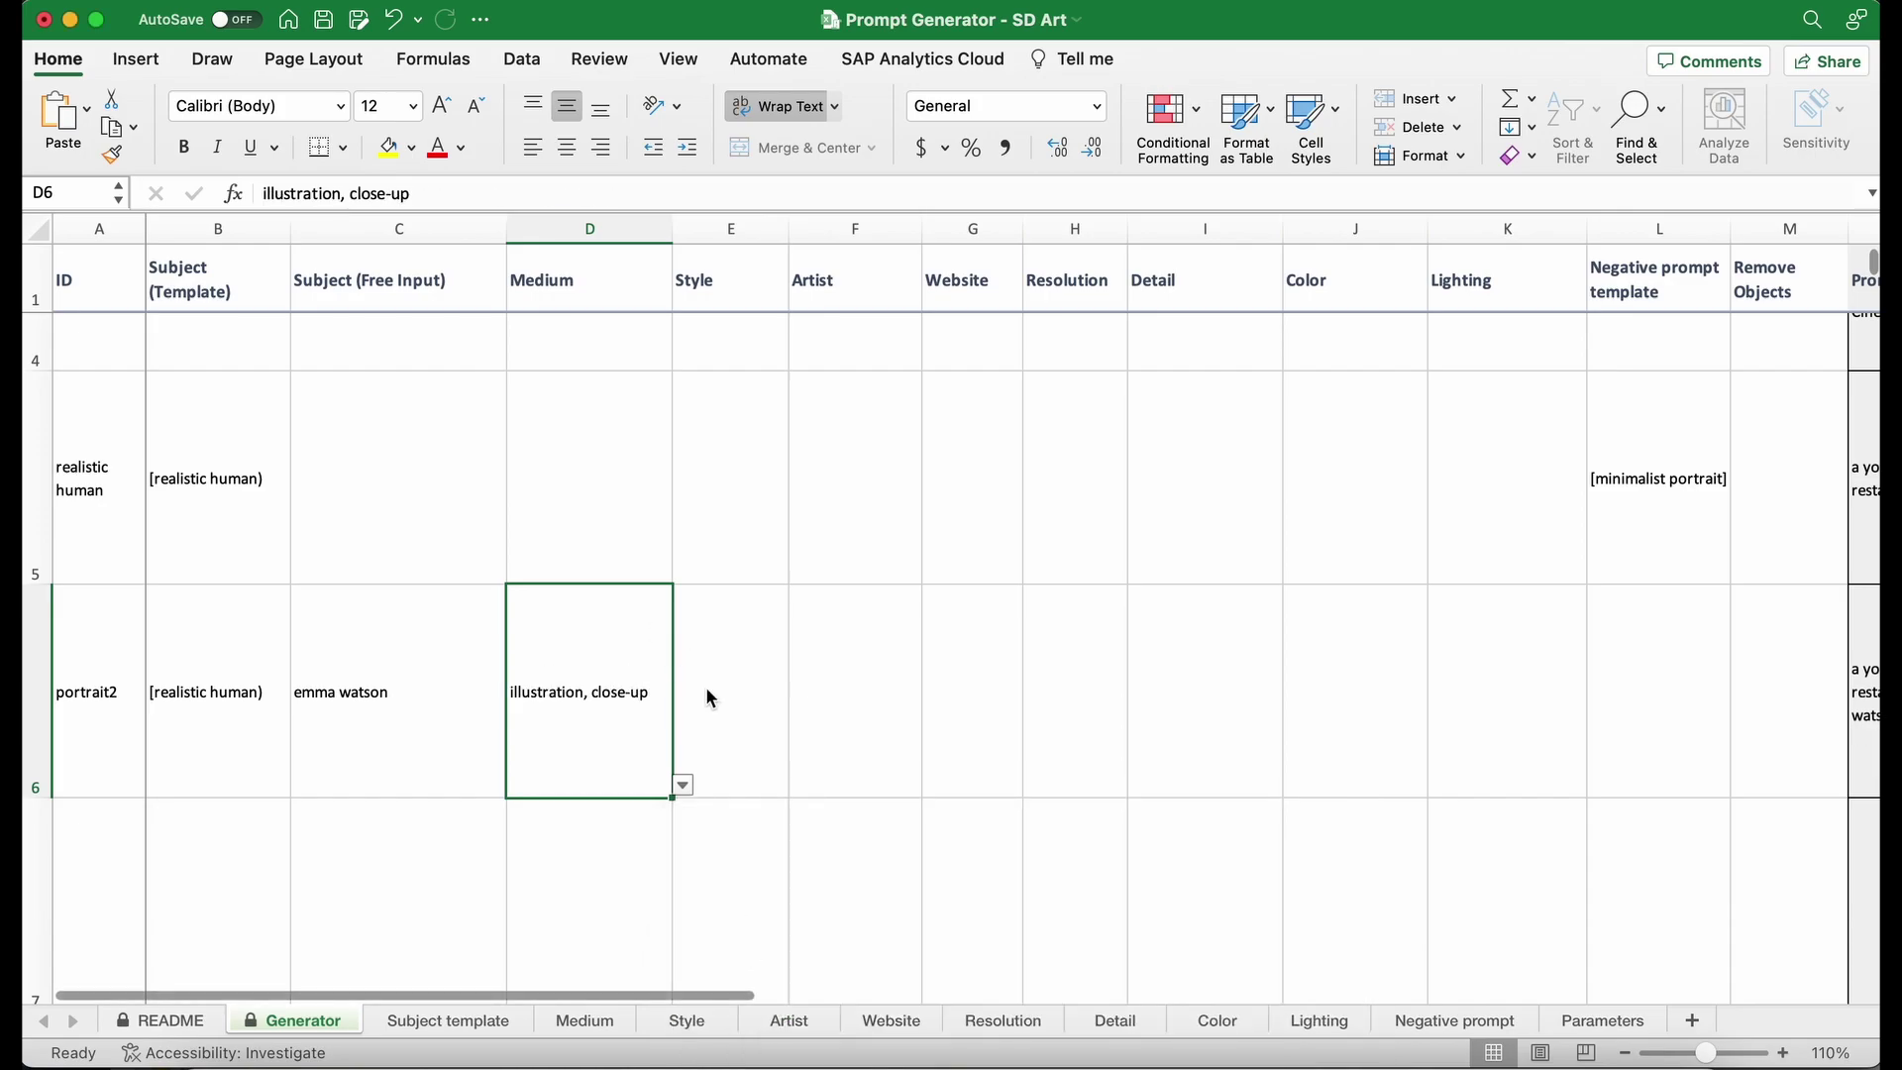
pyautogui.click(735, 693)
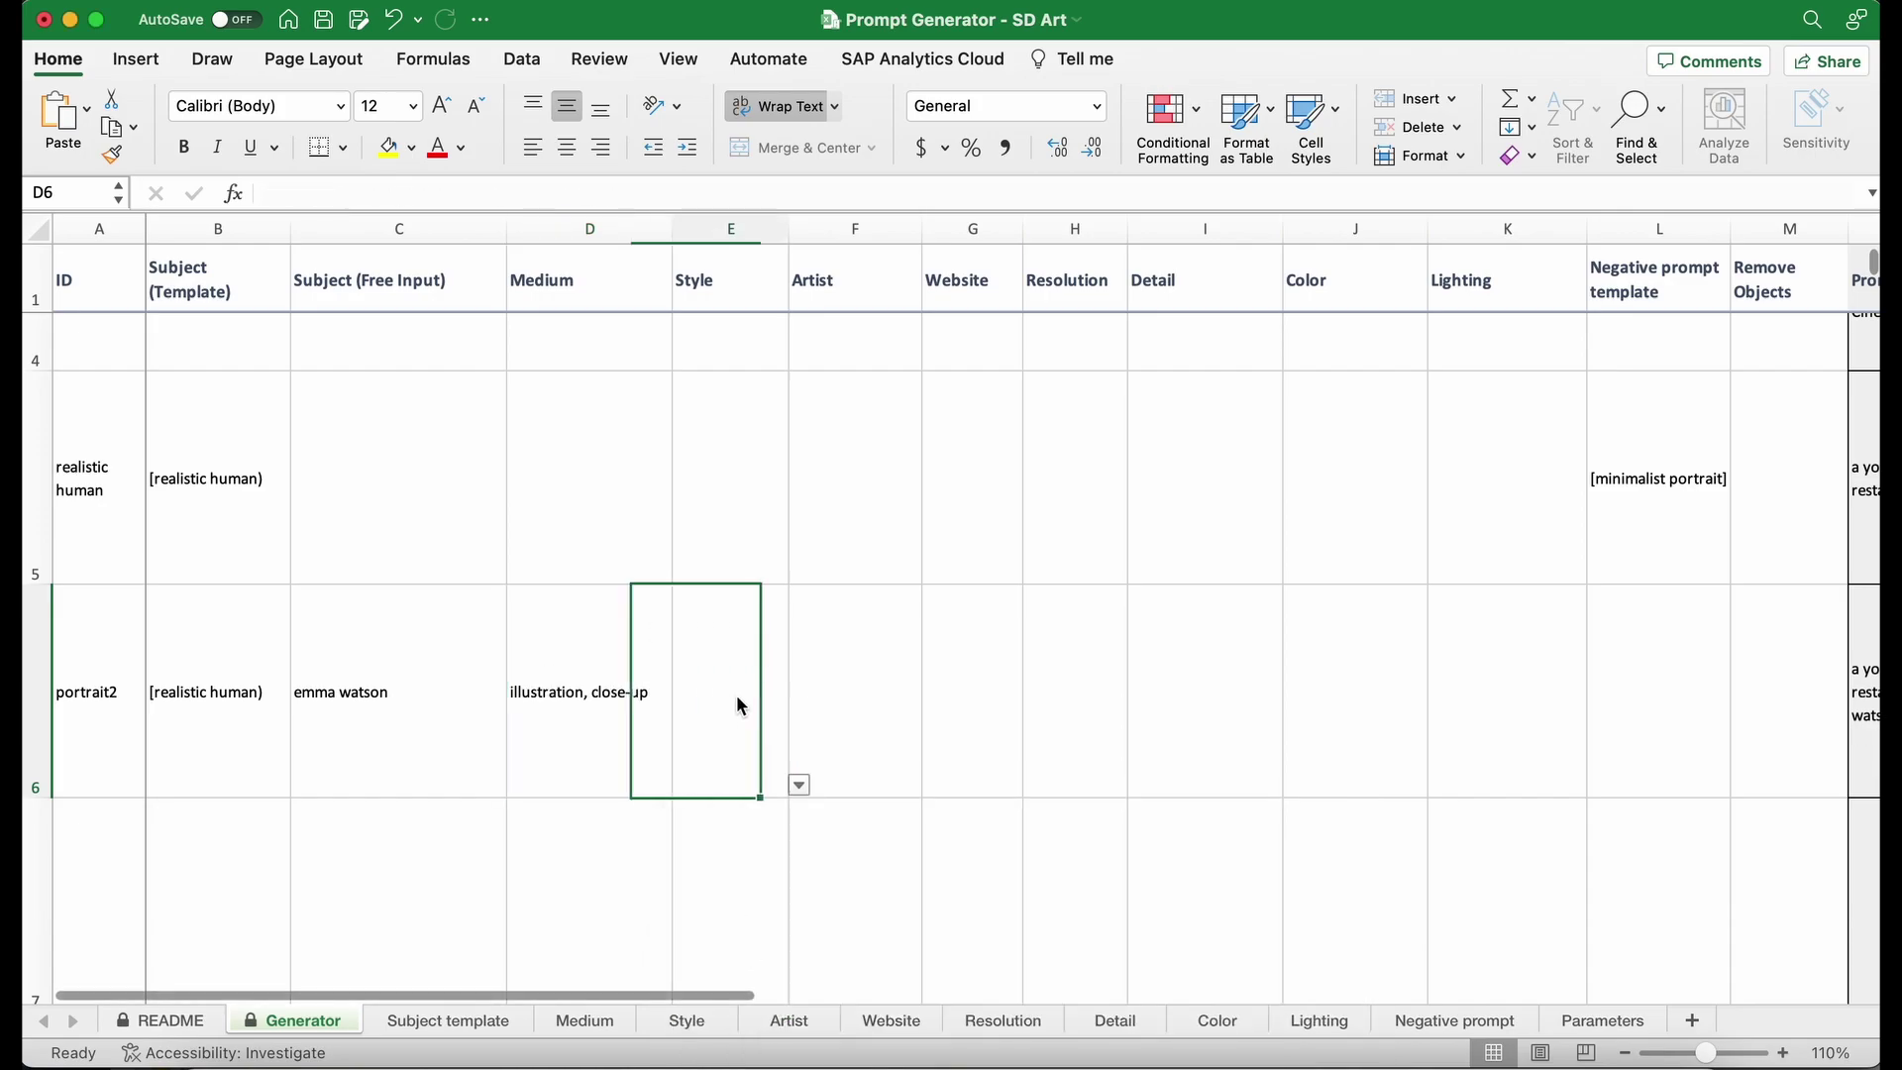
# Step: Set portrait2's Style in E6 to 'fantasy, hyperrealistic'
pyautogui.click(799, 785)
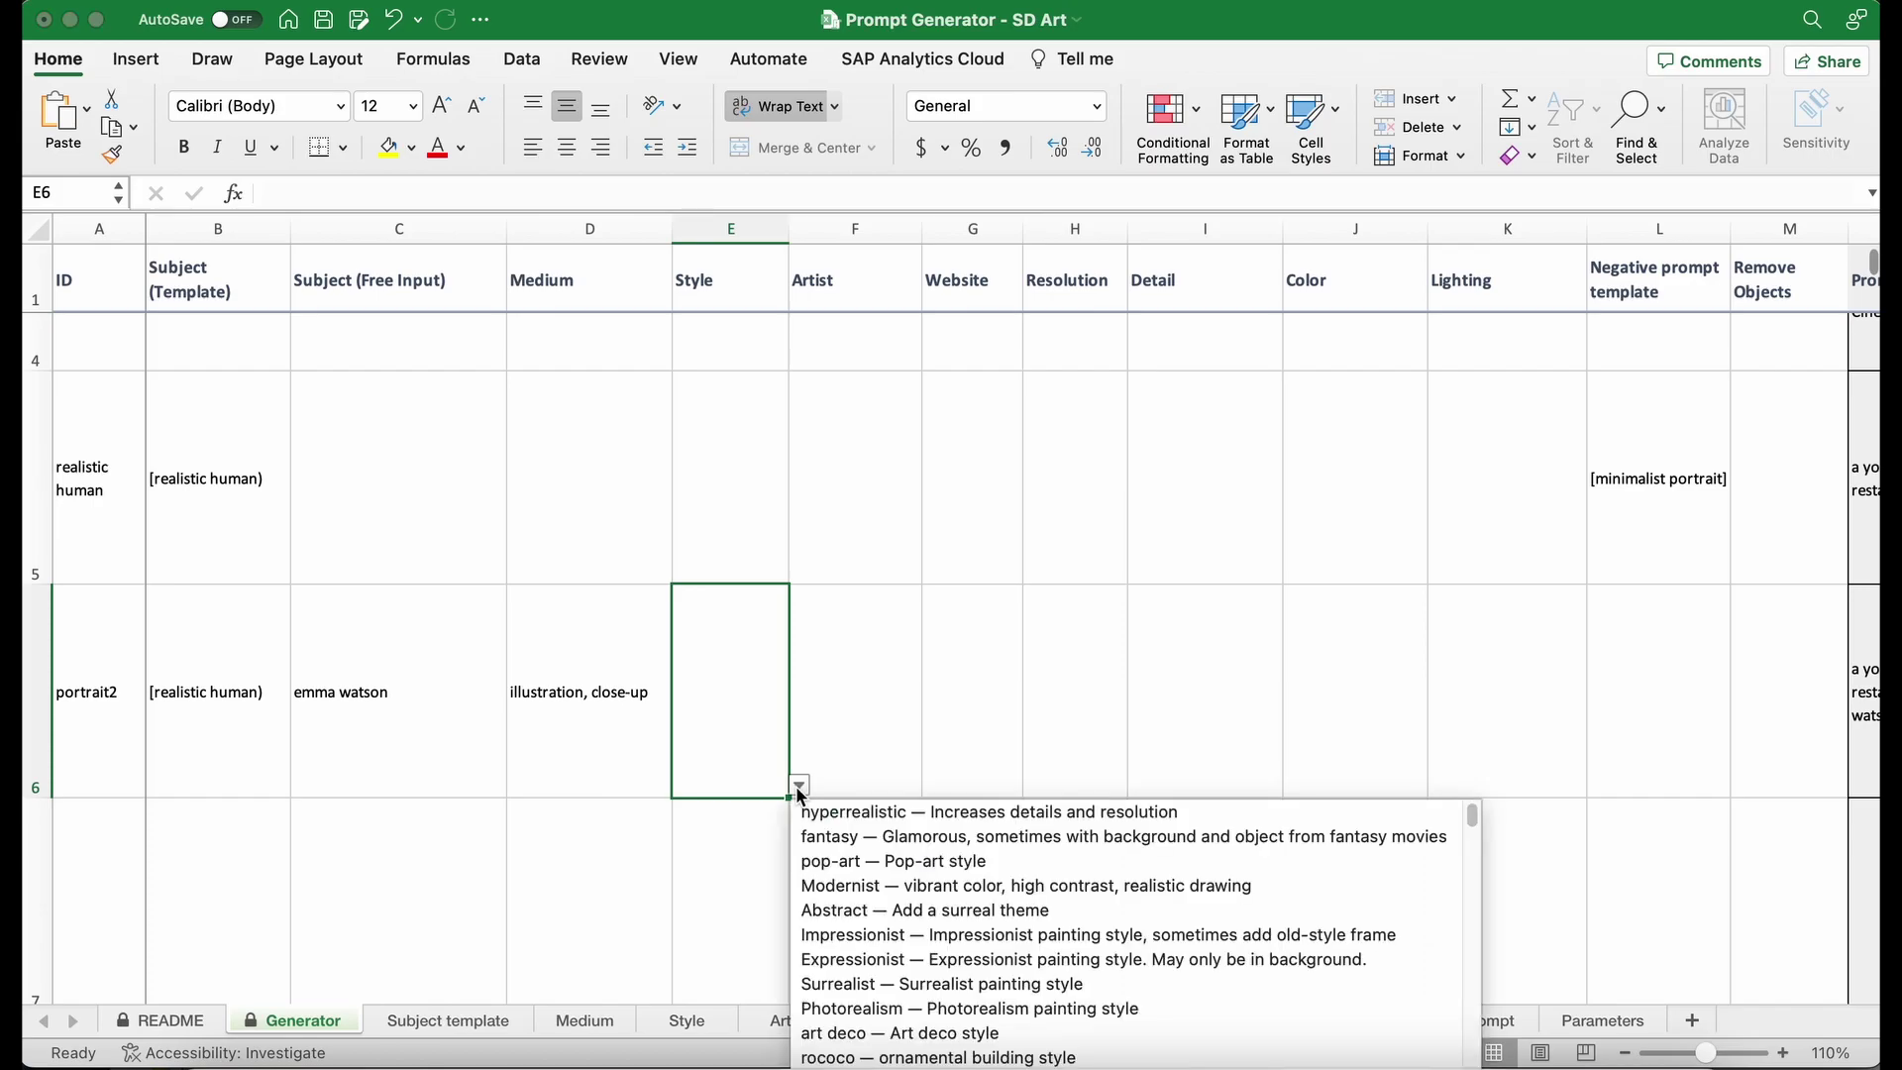
pyautogui.click(845, 837)
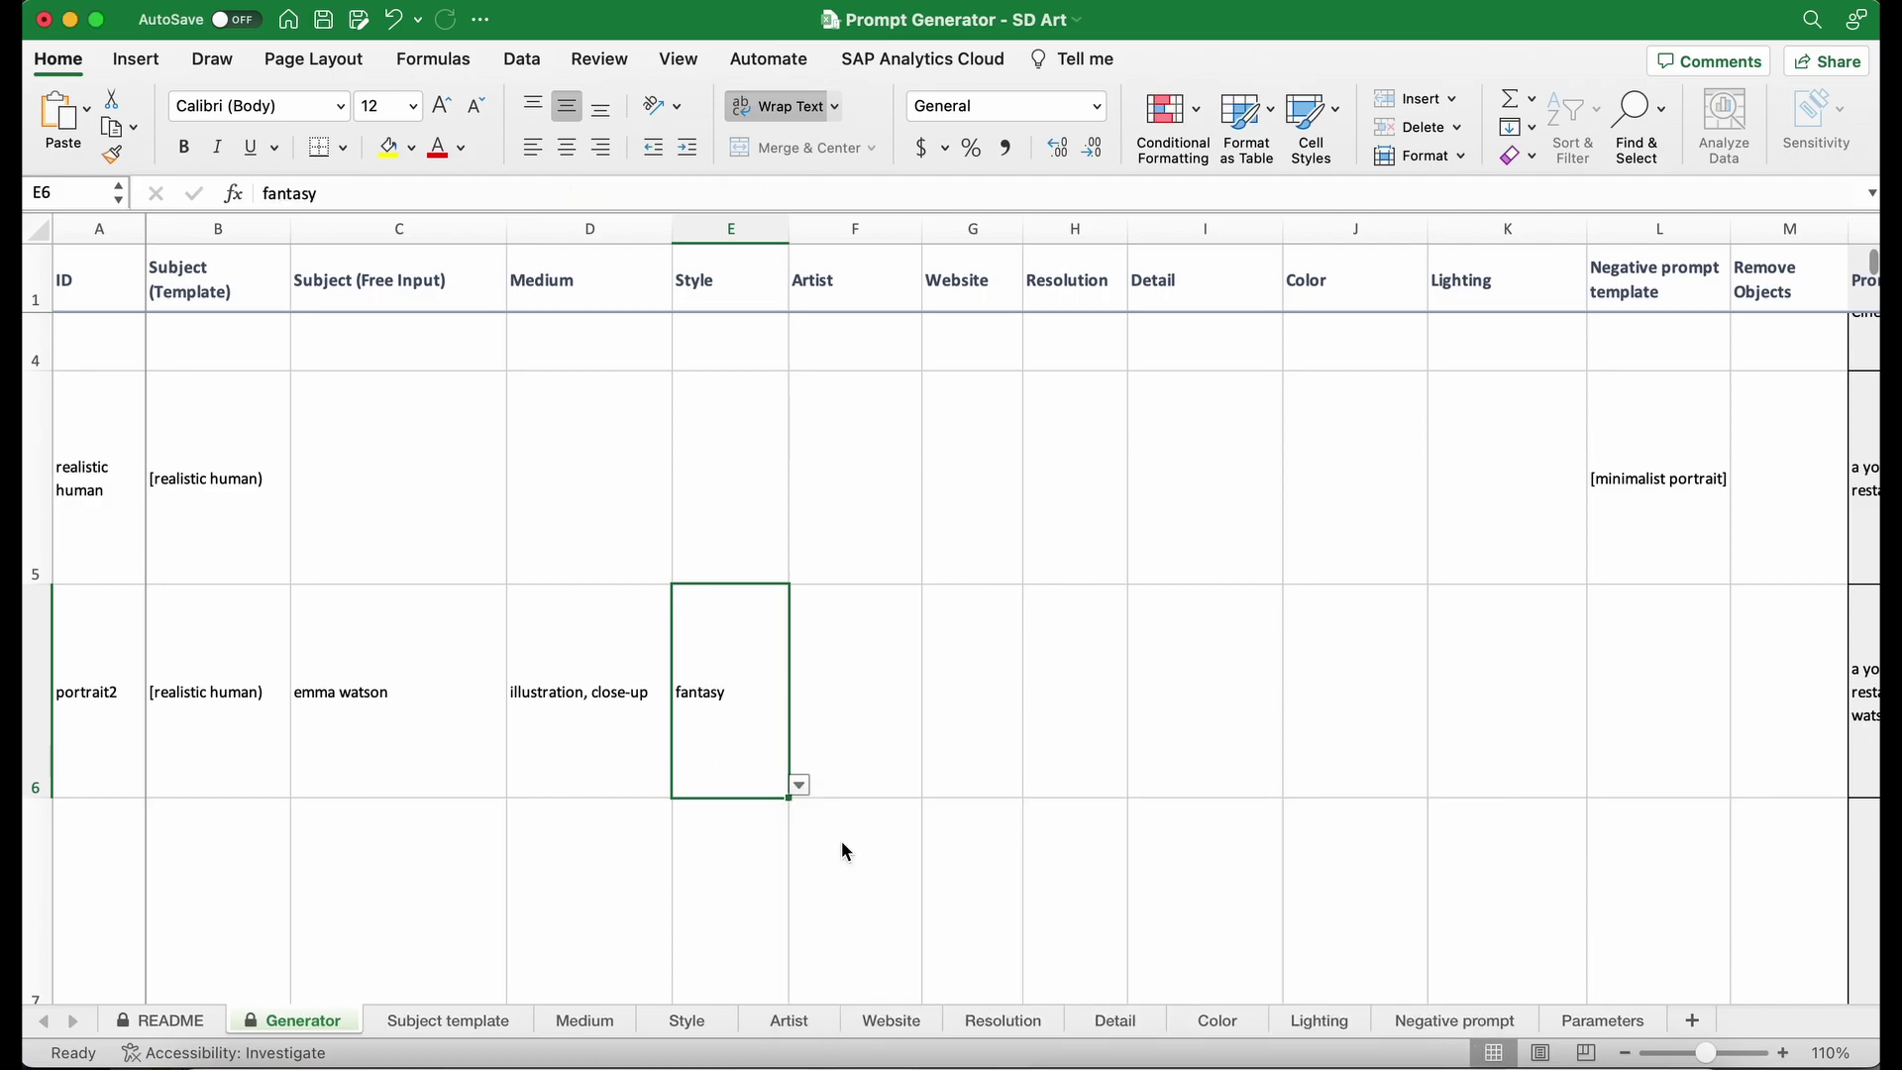
pyautogui.click(799, 787)
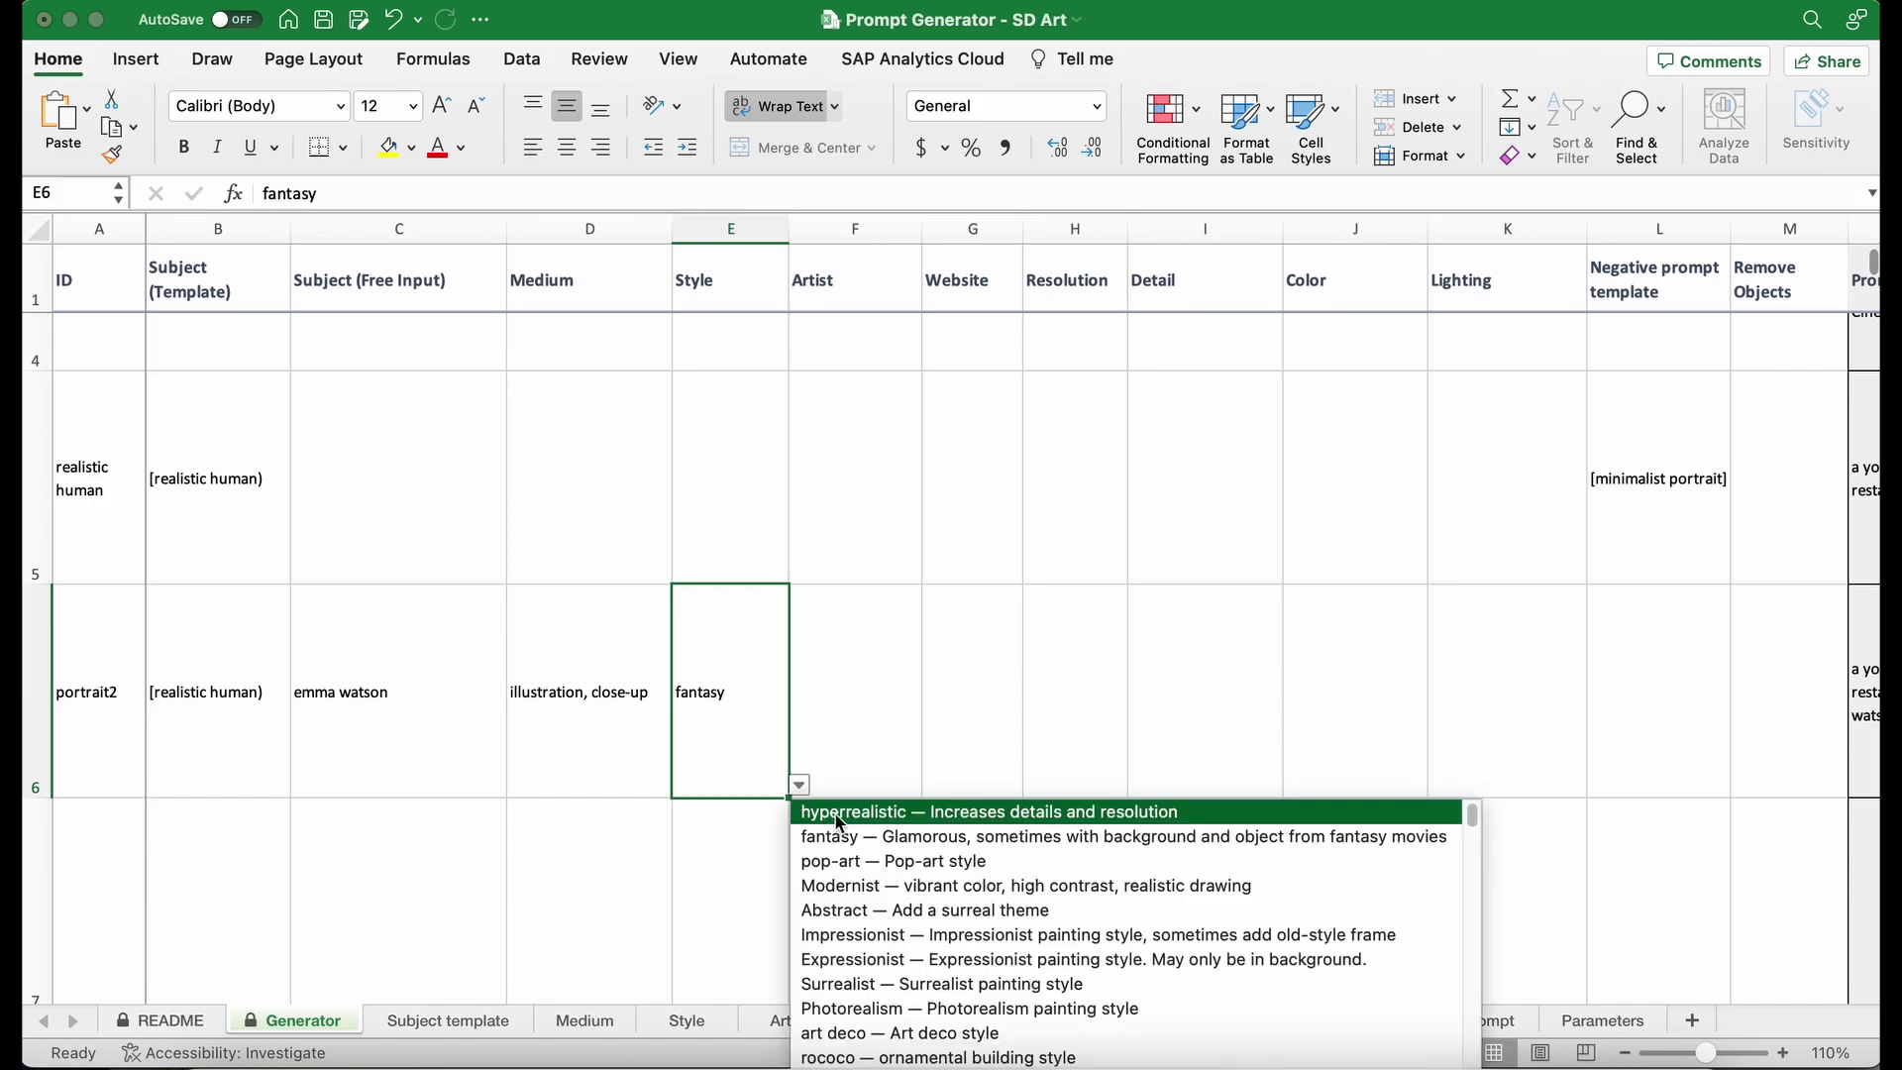
pyautogui.click(837, 820)
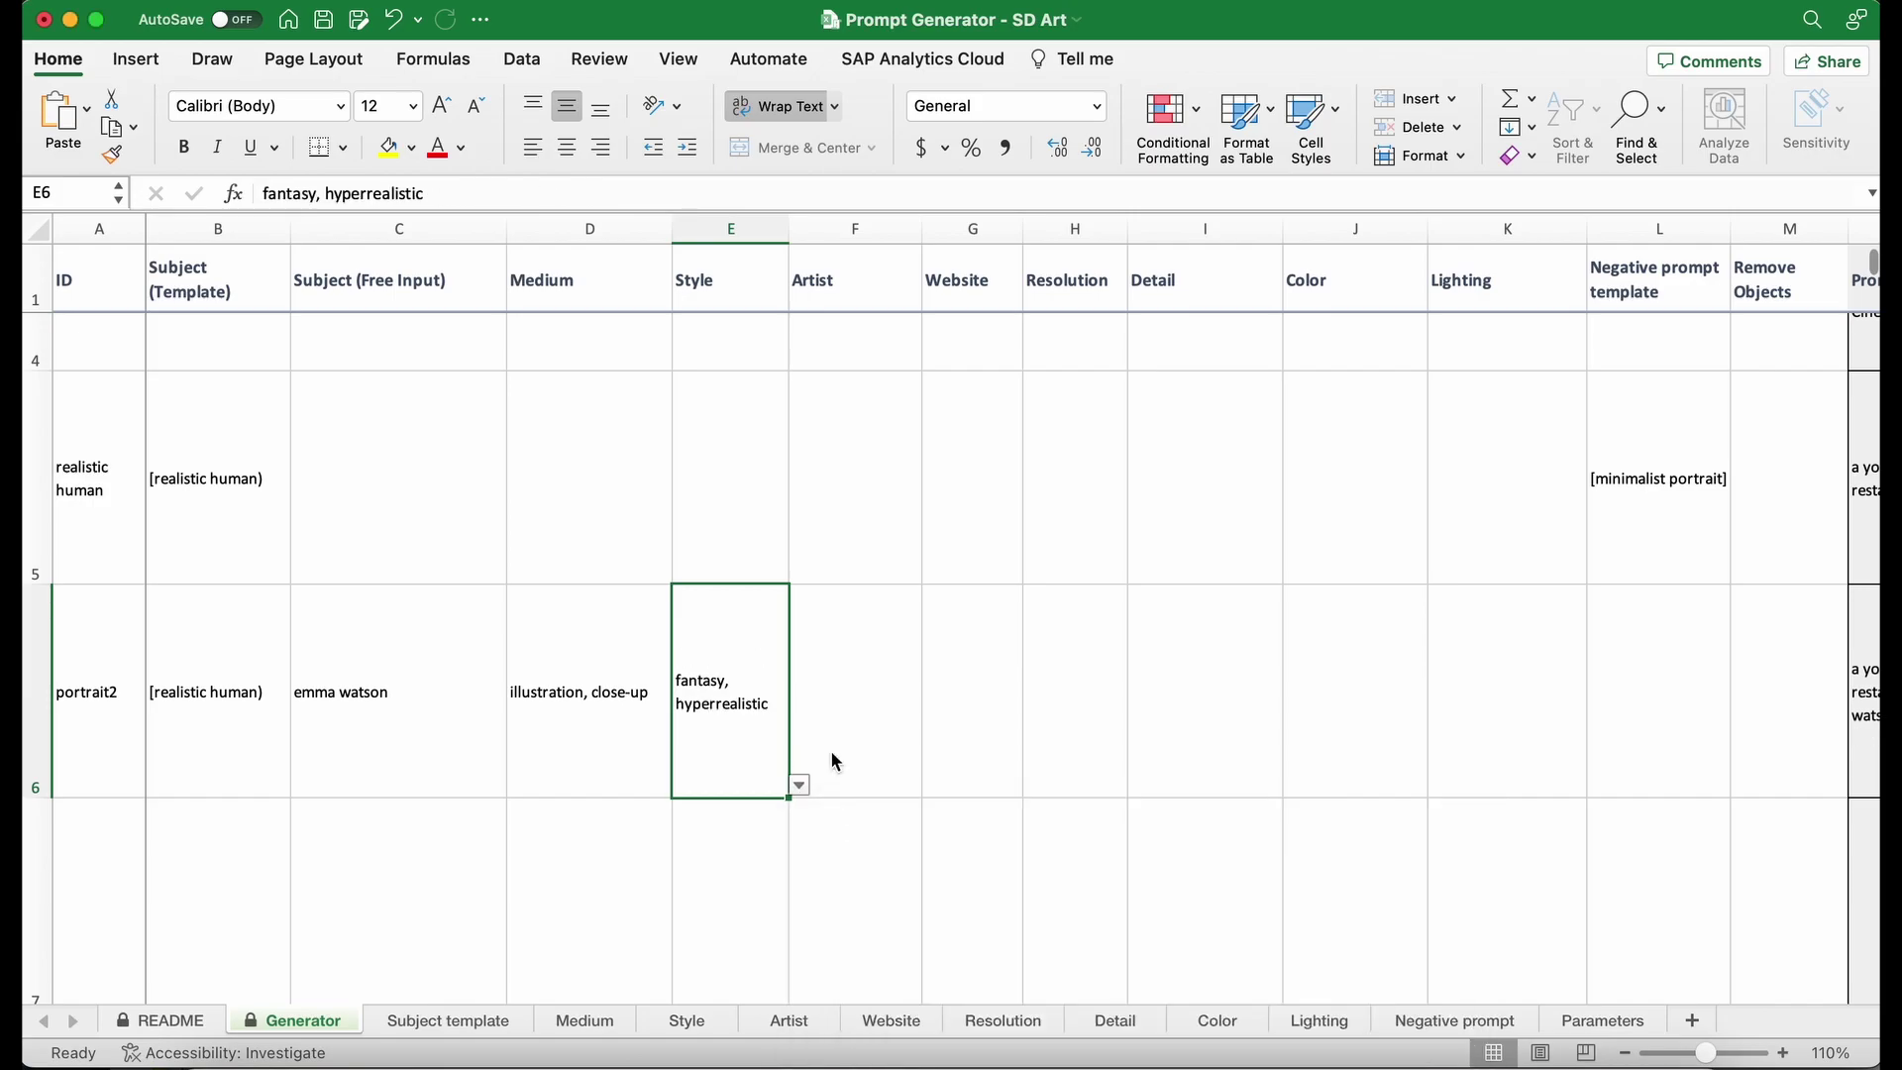
pyautogui.click(836, 697)
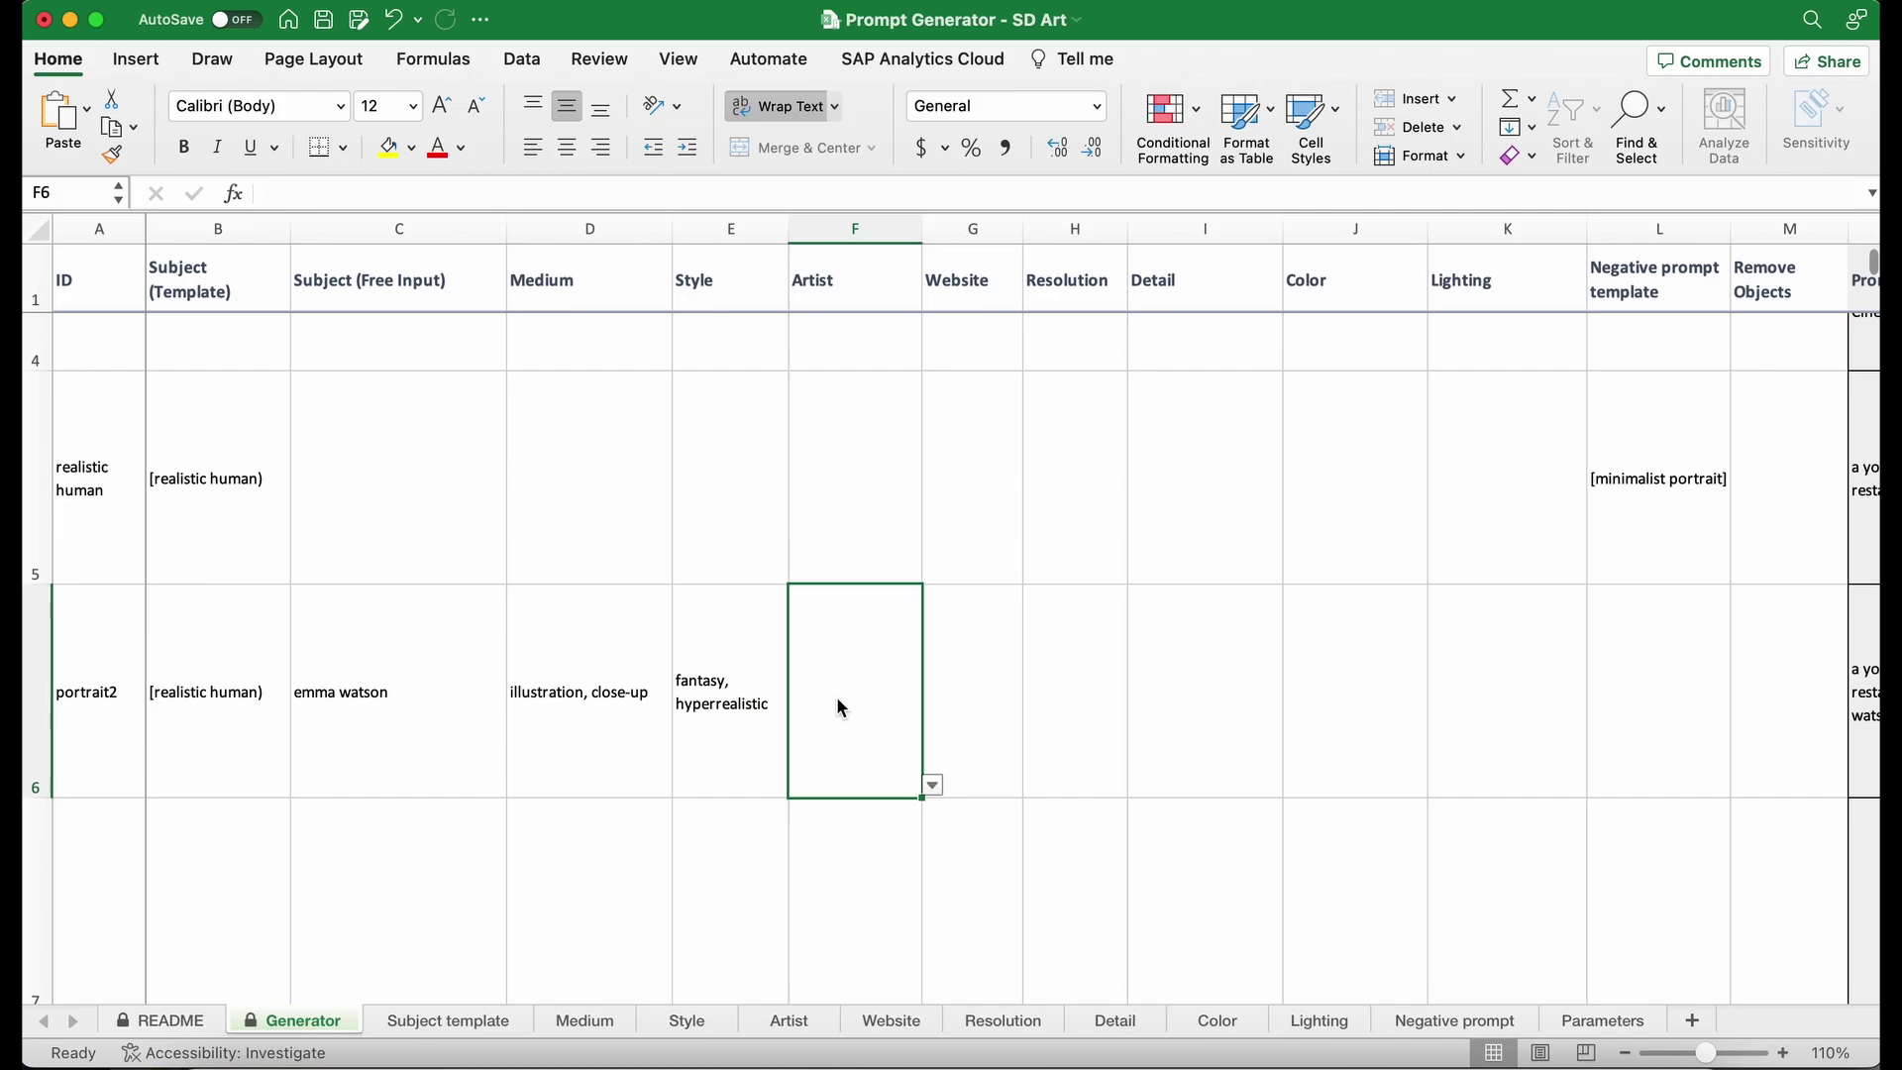
# Step: Set F6's Artist to 'Alphonse Mucha, Stanley Artgerm Lau' from the artist list
pyautogui.click(934, 784)
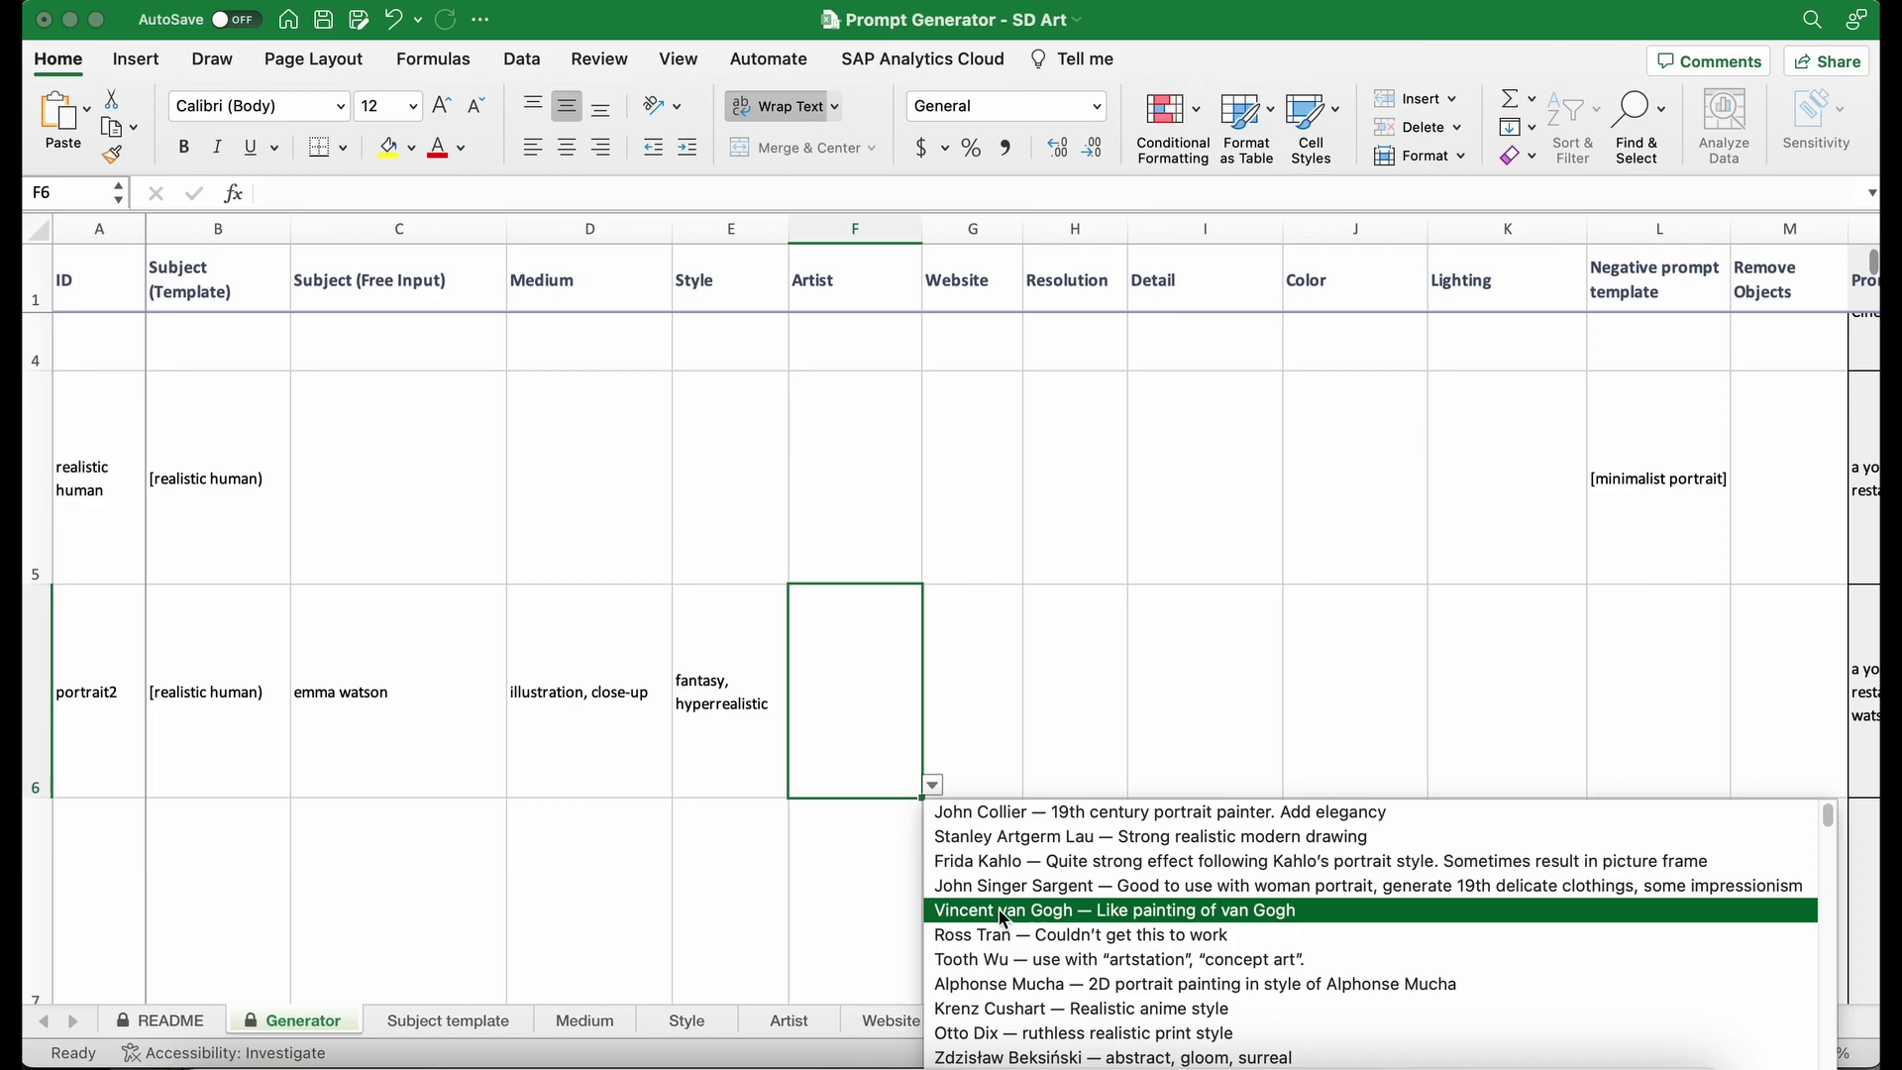
pyautogui.click(1015, 991)
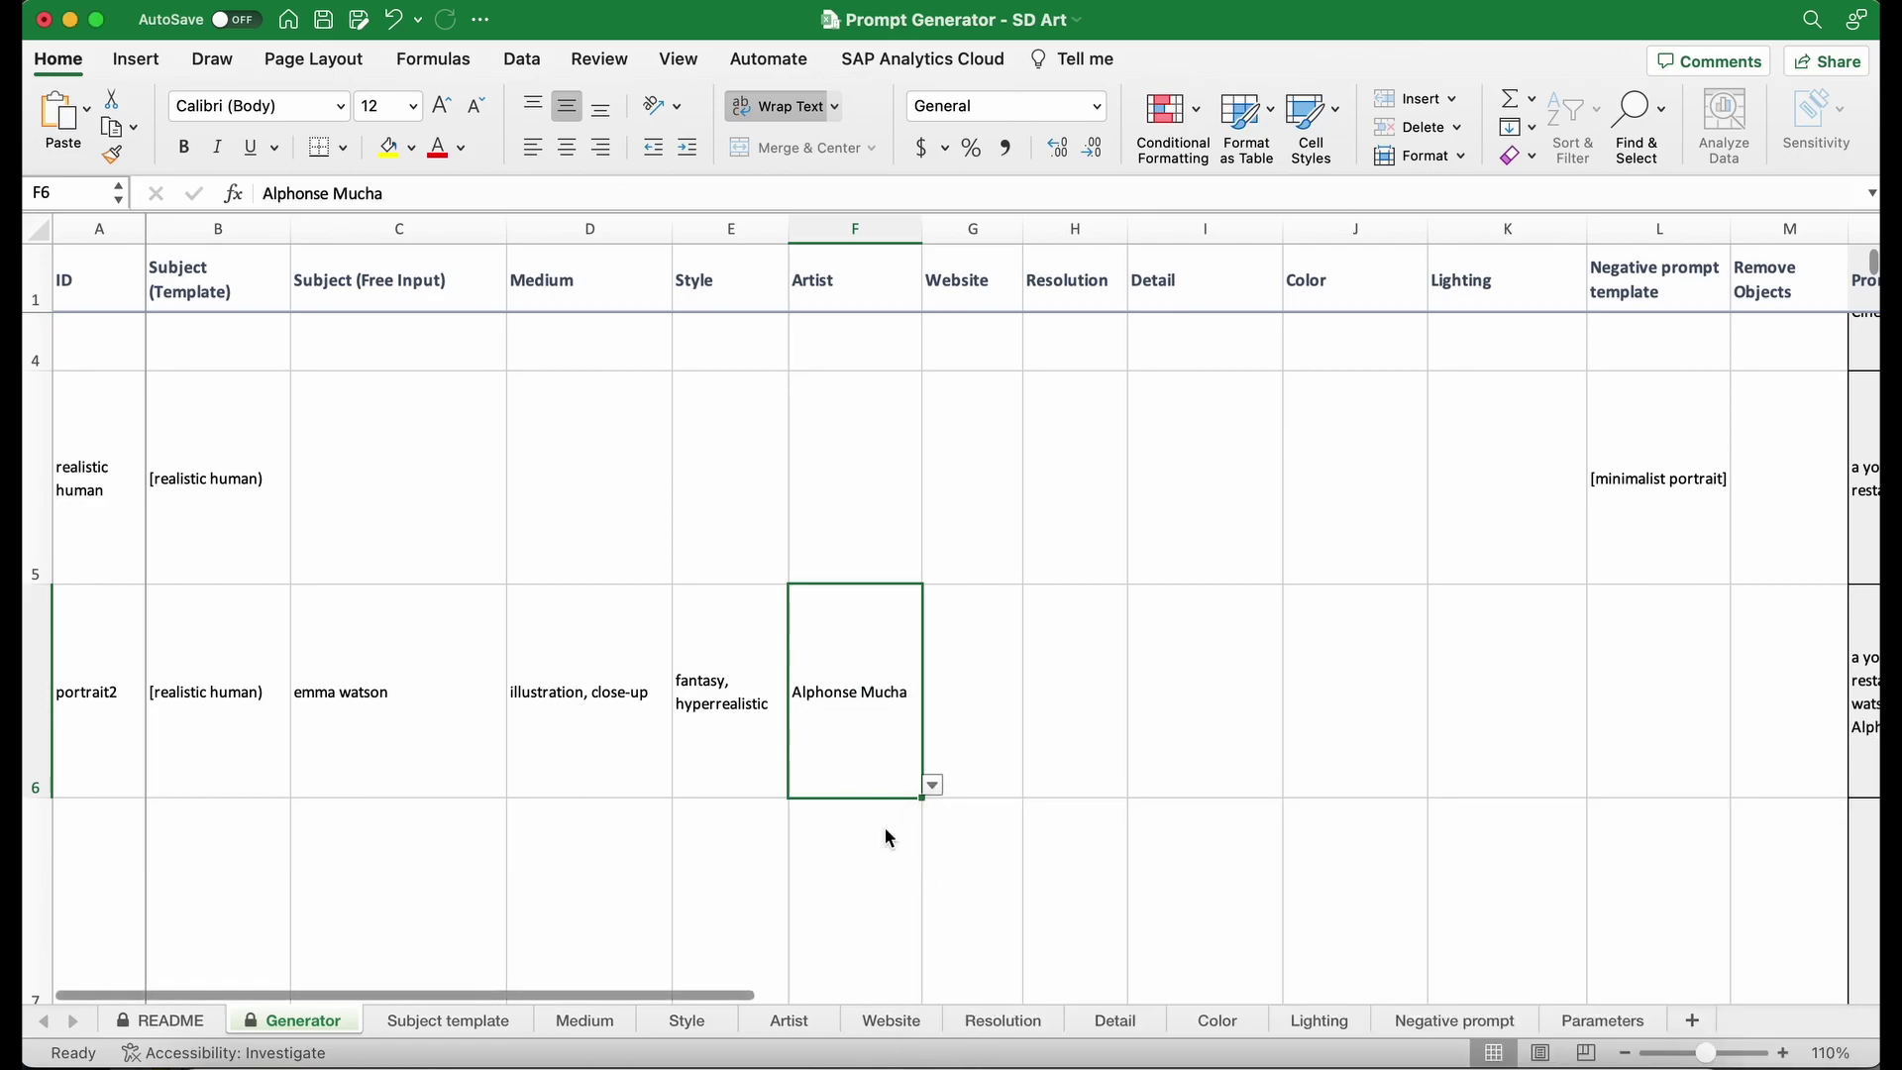
pyautogui.click(934, 784)
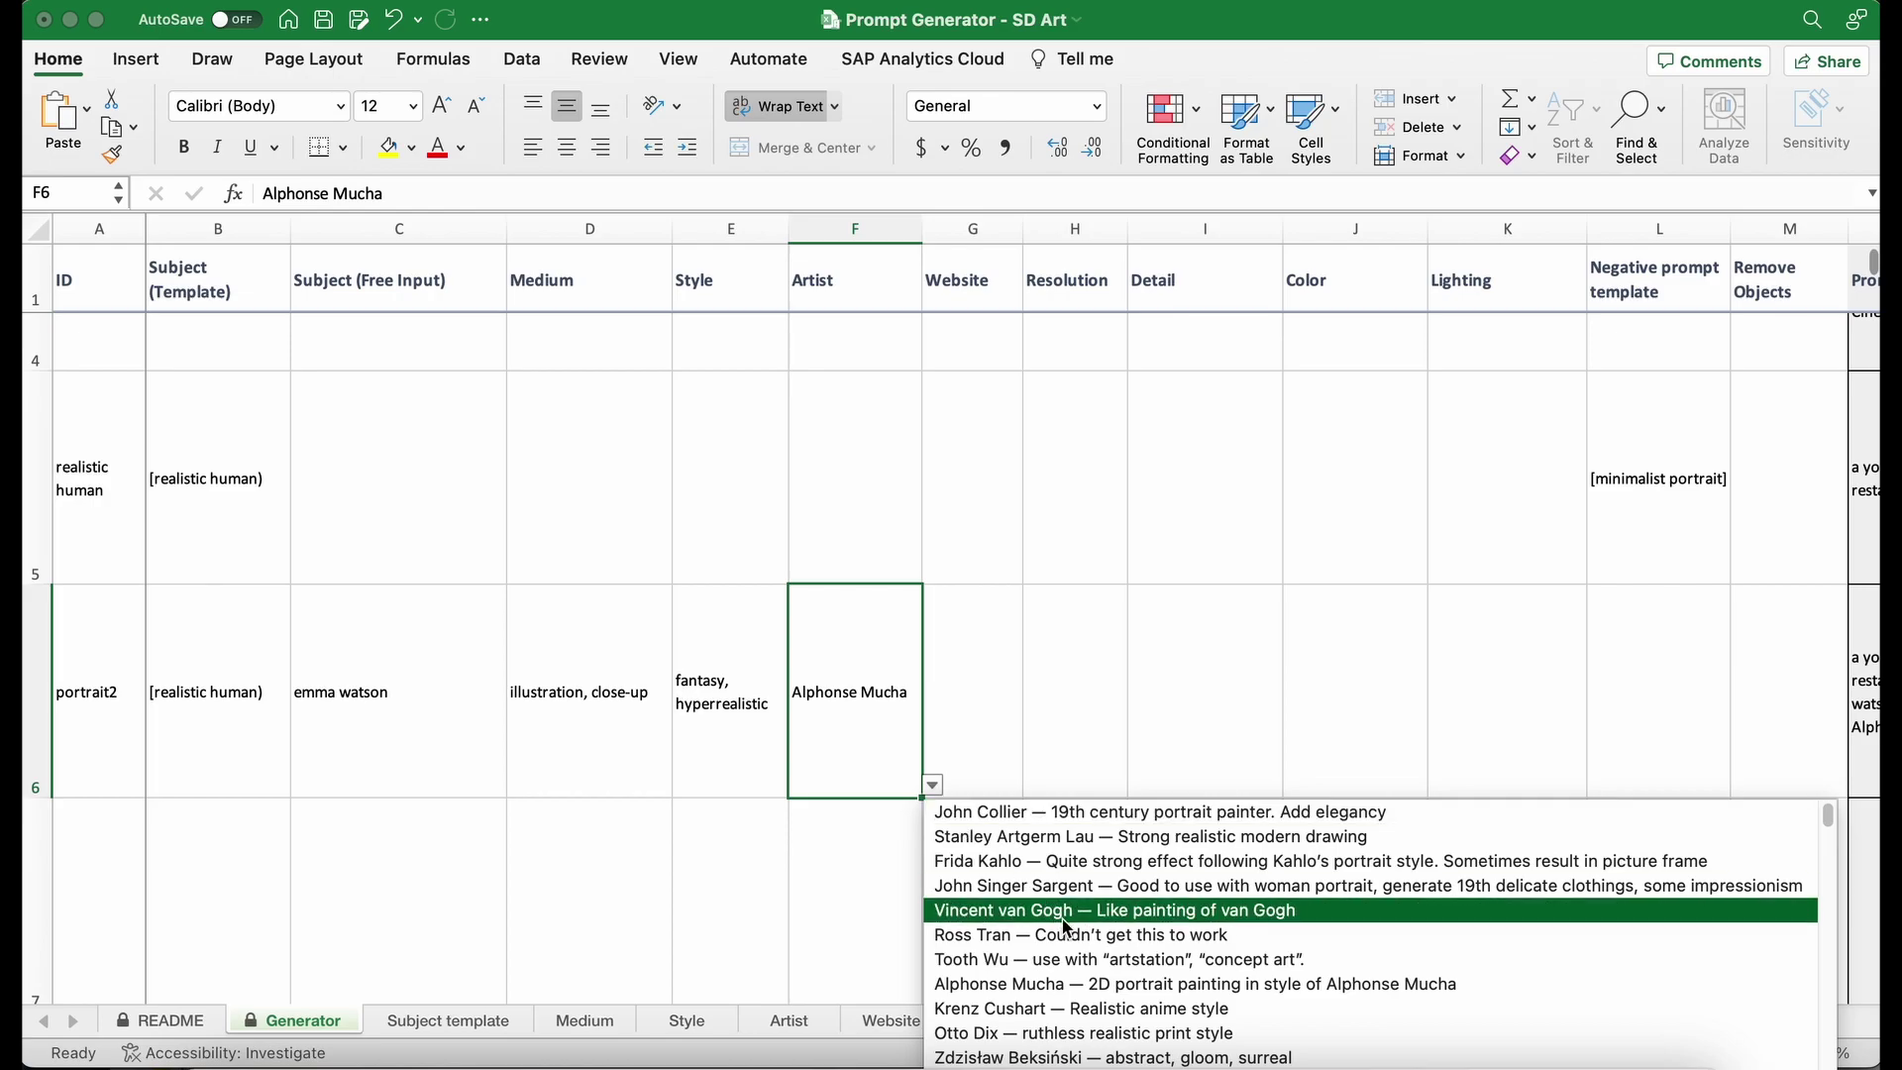
pyautogui.scroll(-3, 1070, 931)
pyautogui.click(1058, 842)
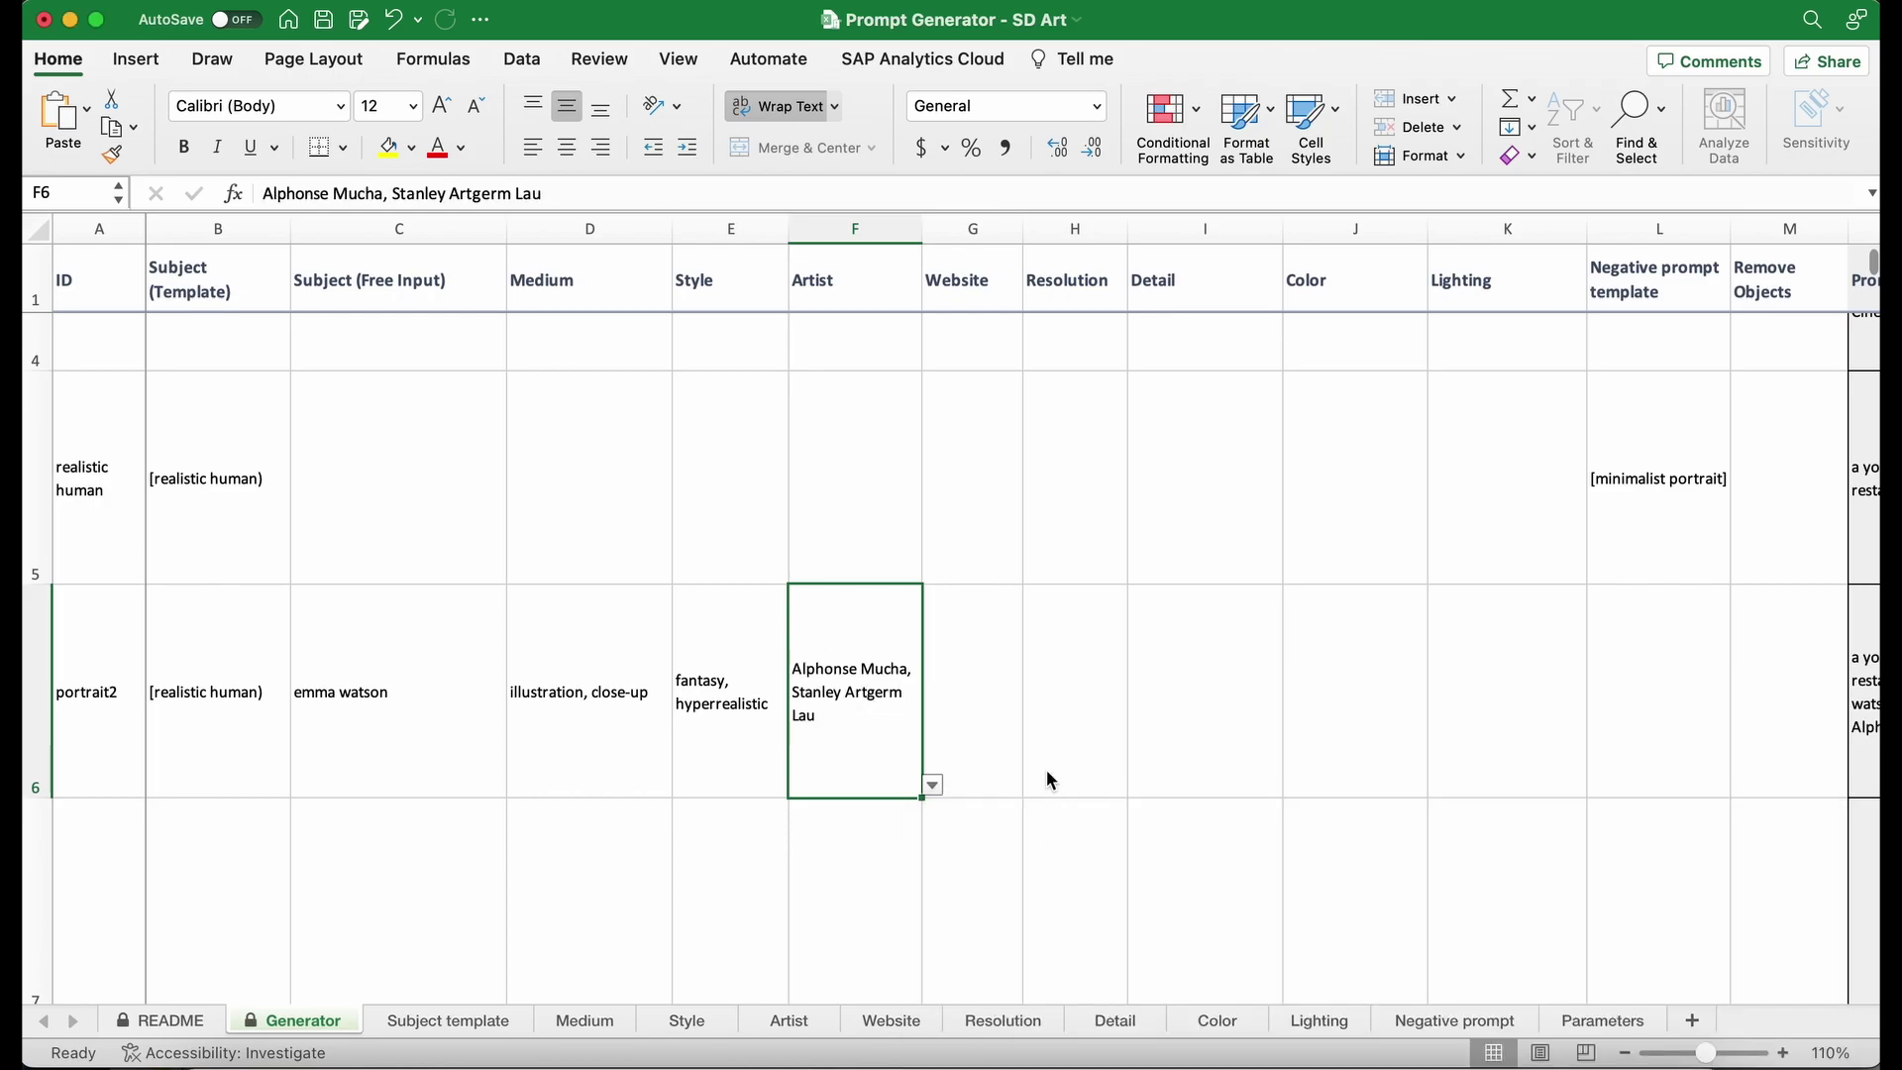
# Step: Pick artstation for G6's Website and HD for H6's Resolution from their lists
pyautogui.click(977, 743)
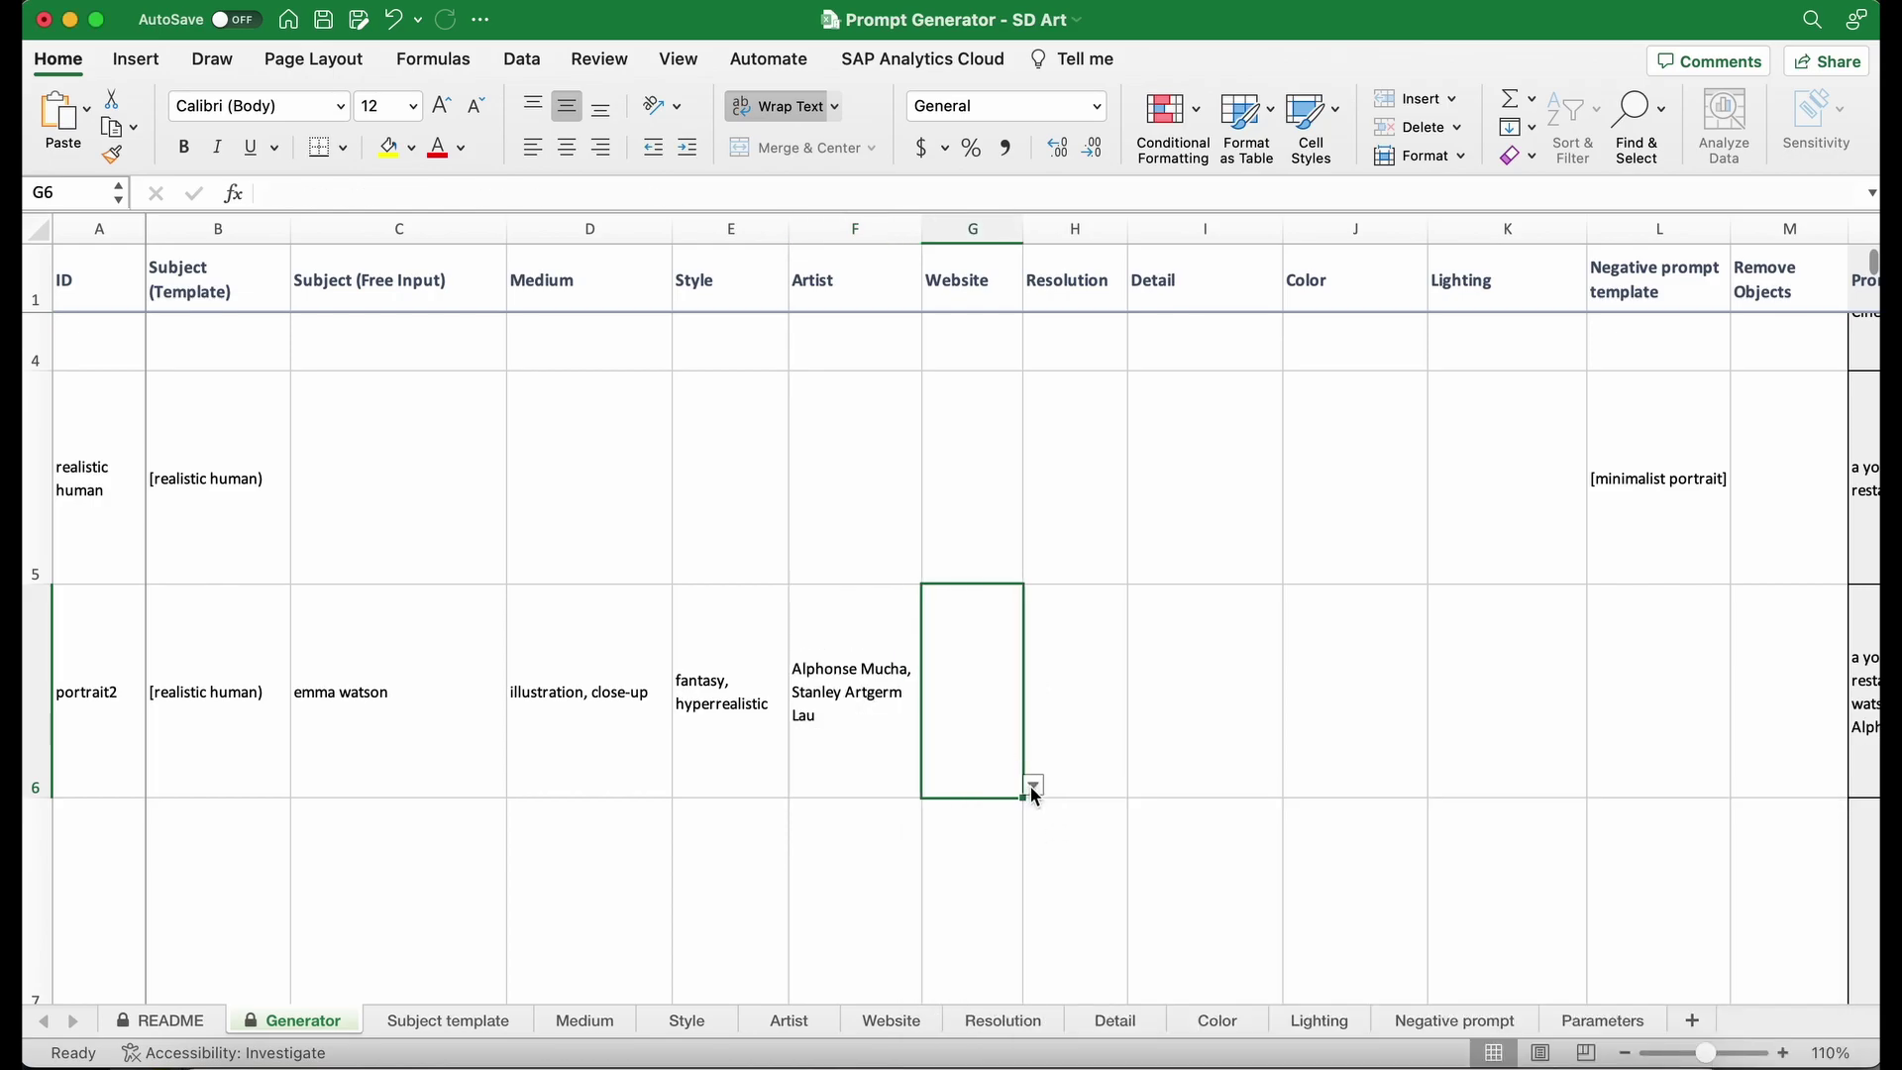
pyautogui.click(1033, 785)
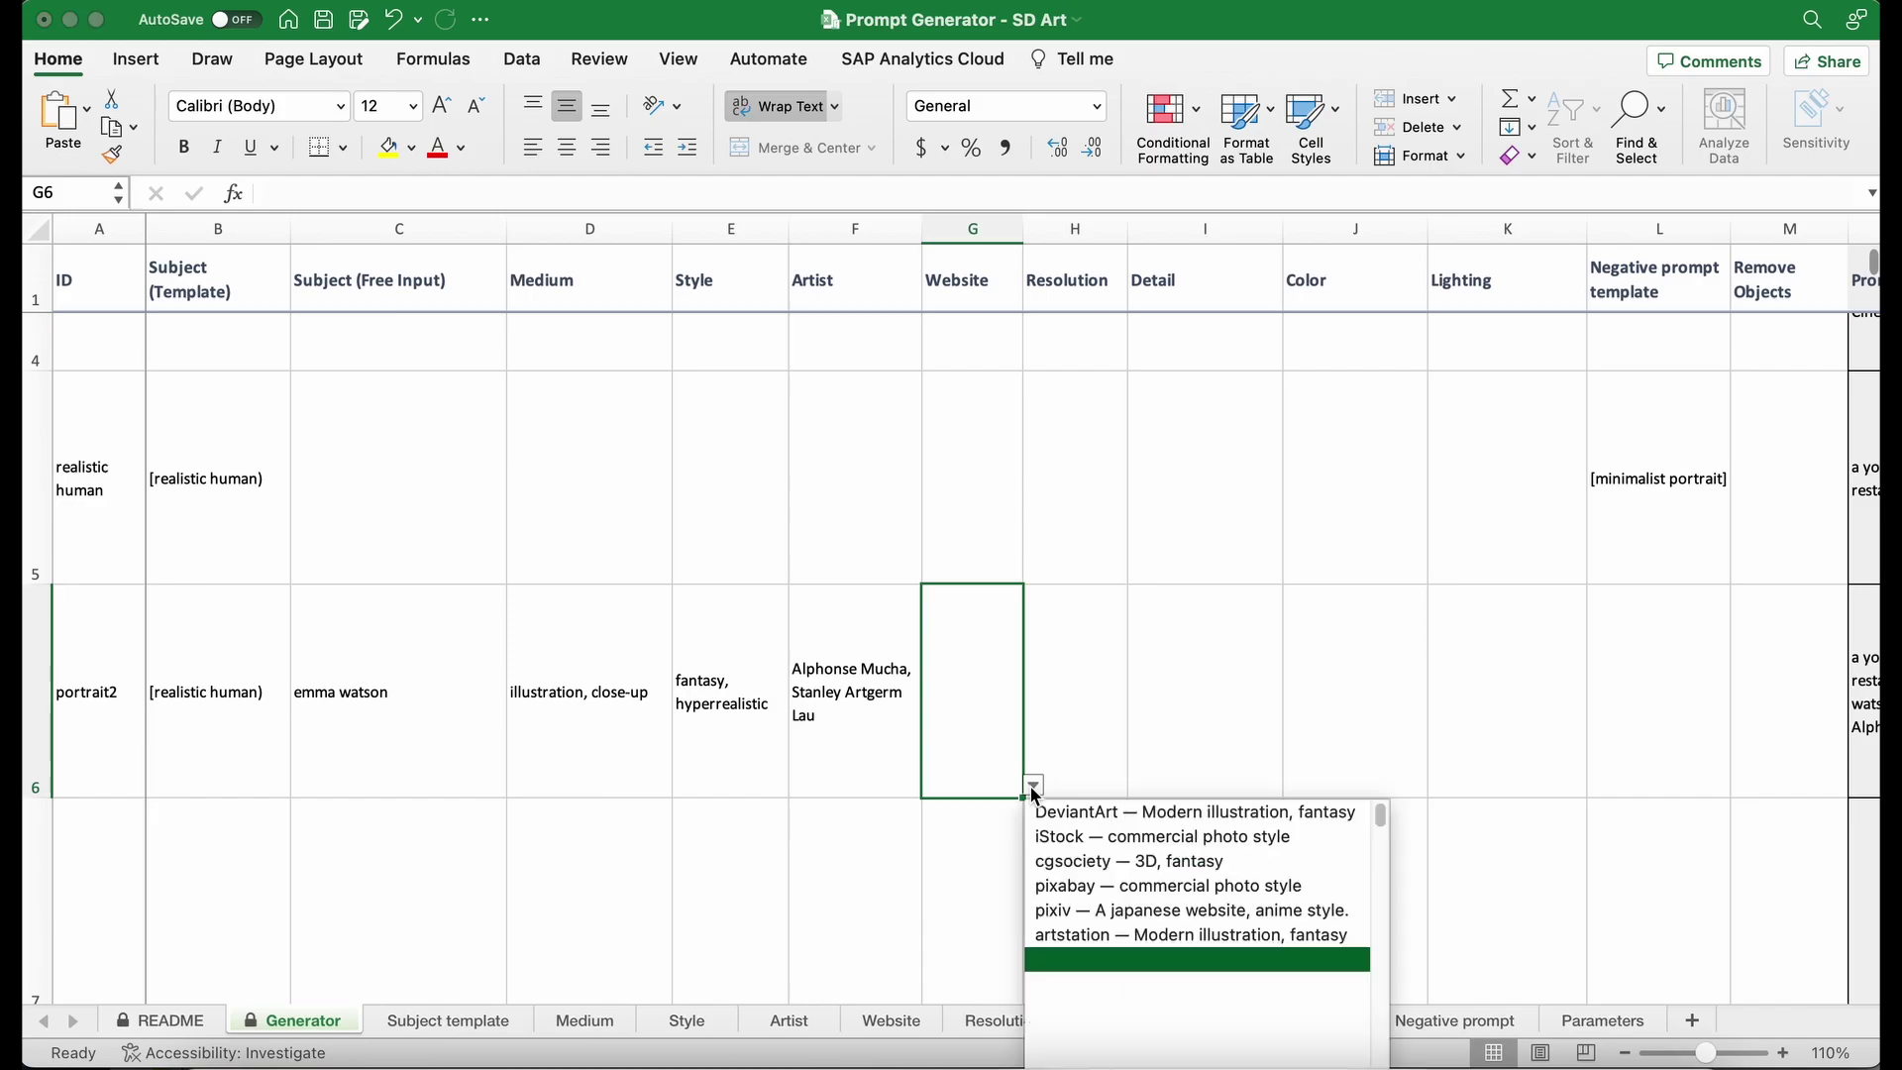
pyautogui.click(1134, 936)
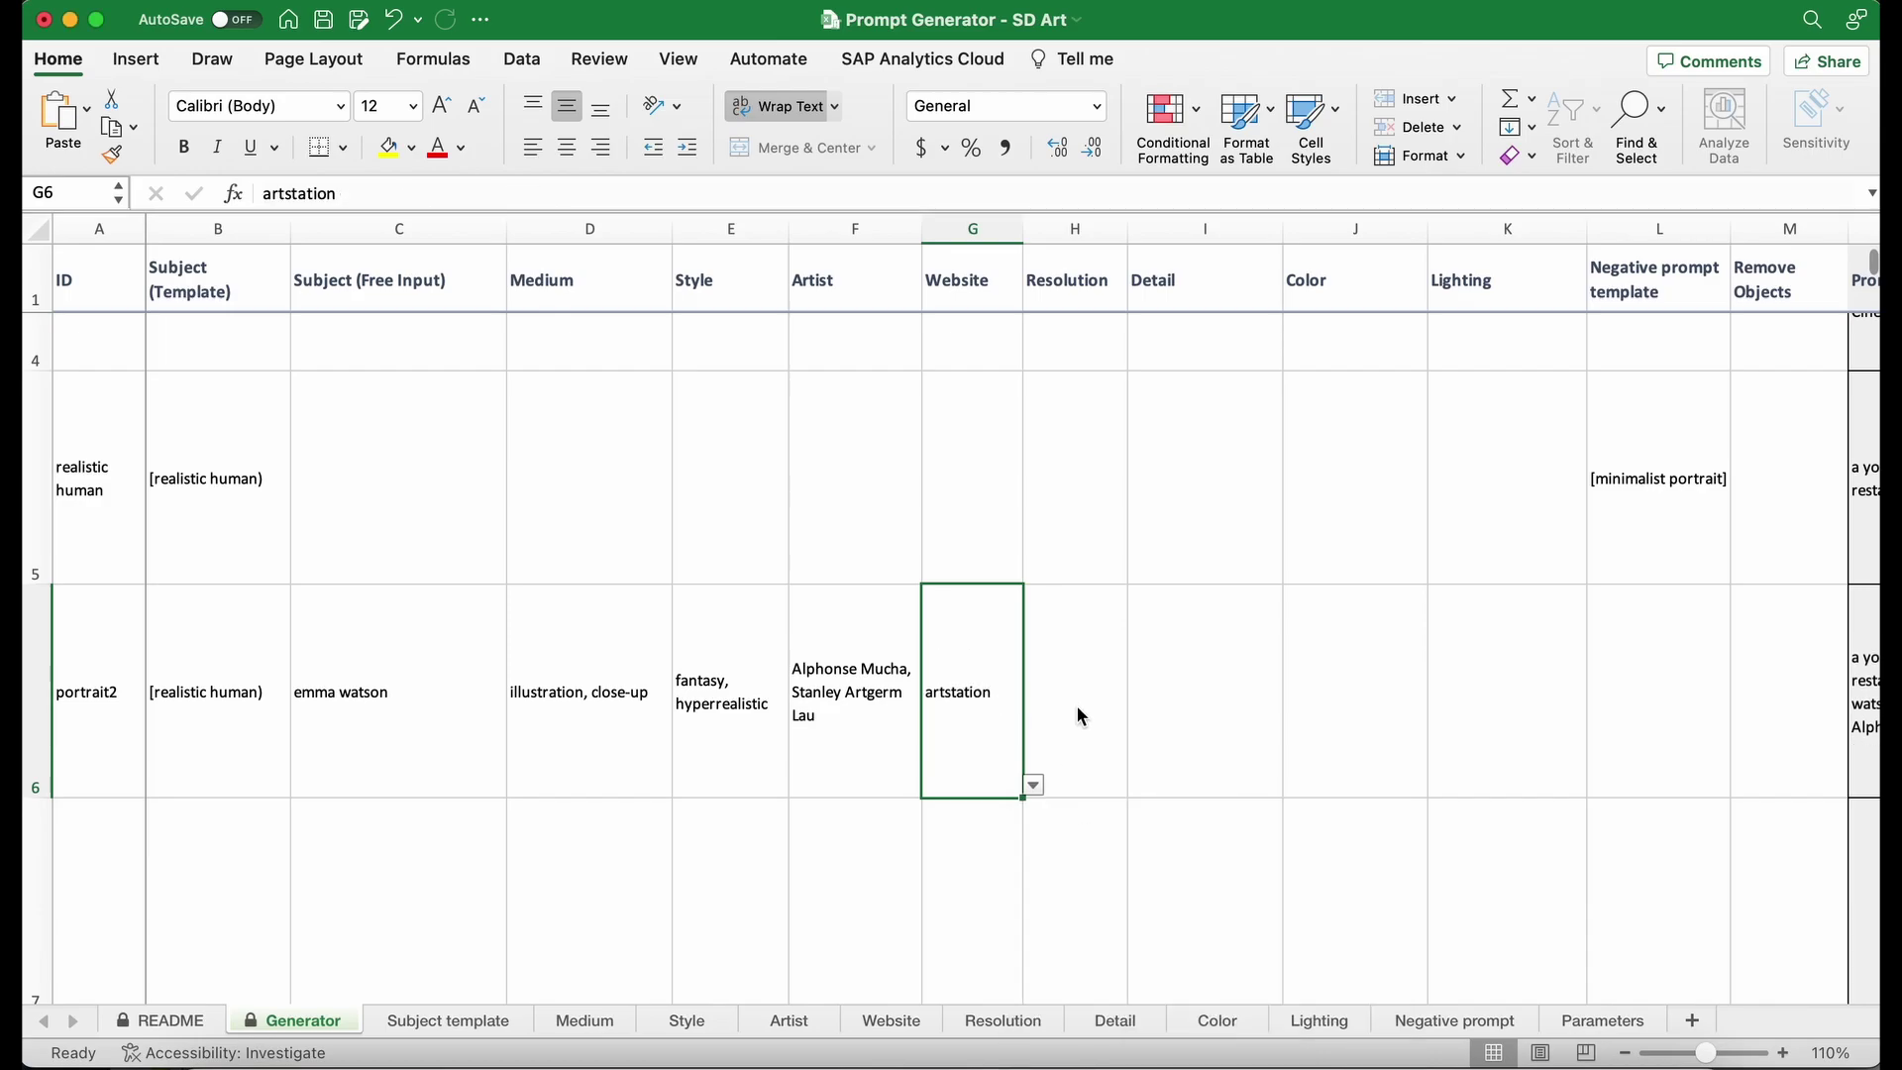
pyautogui.click(1091, 666)
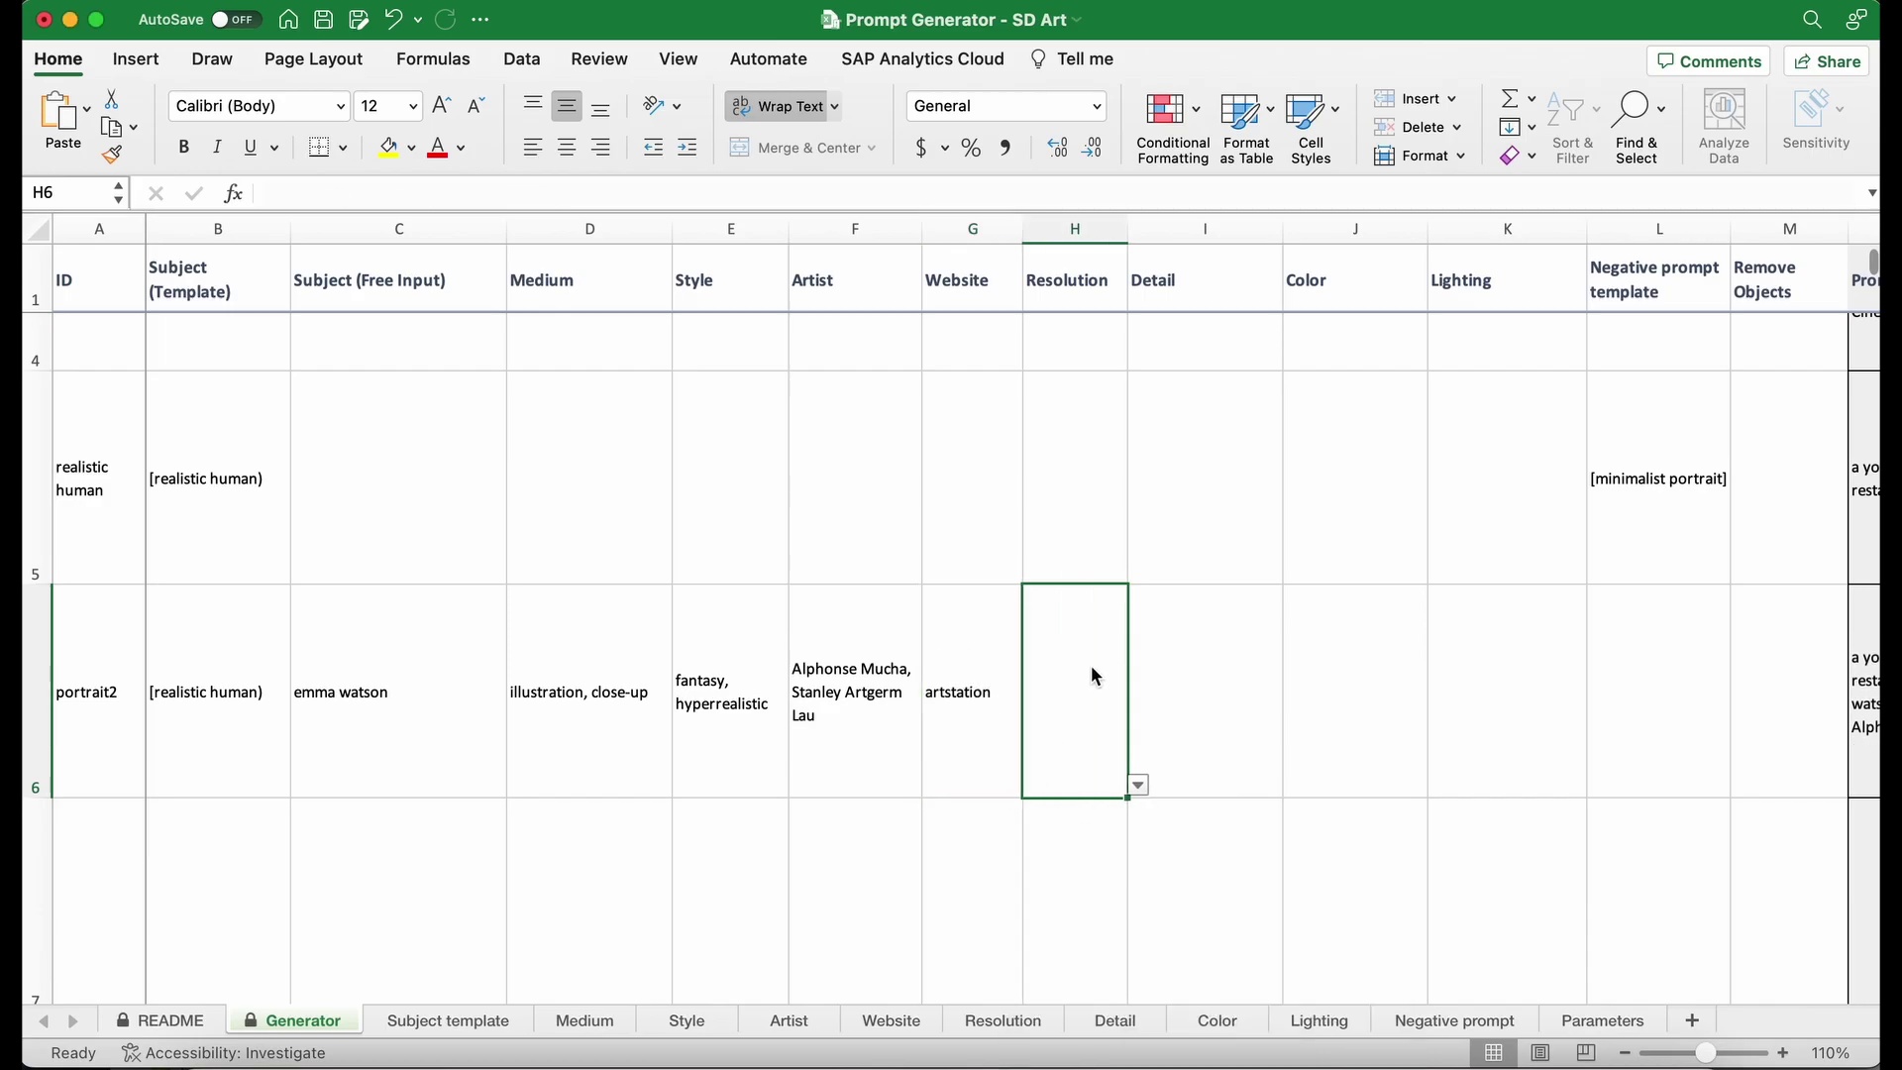
pyautogui.click(1139, 785)
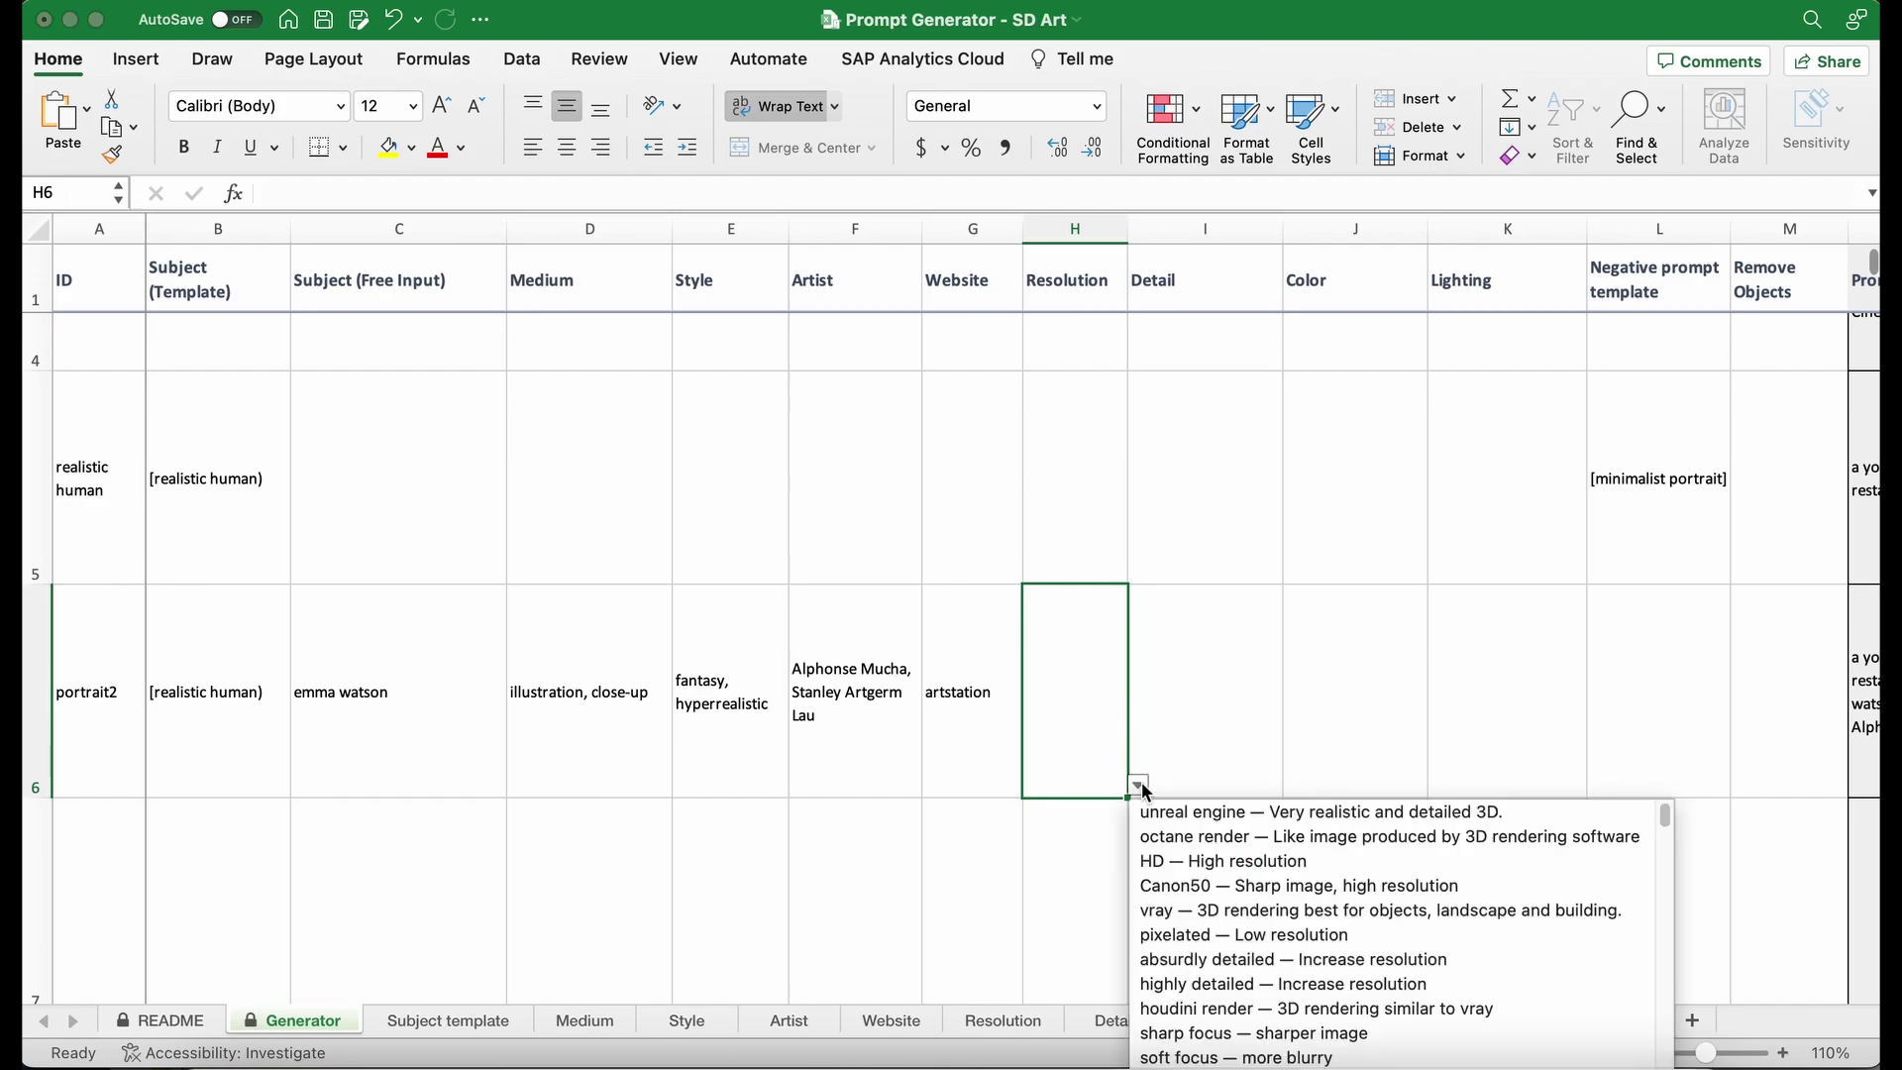
pyautogui.click(1181, 864)
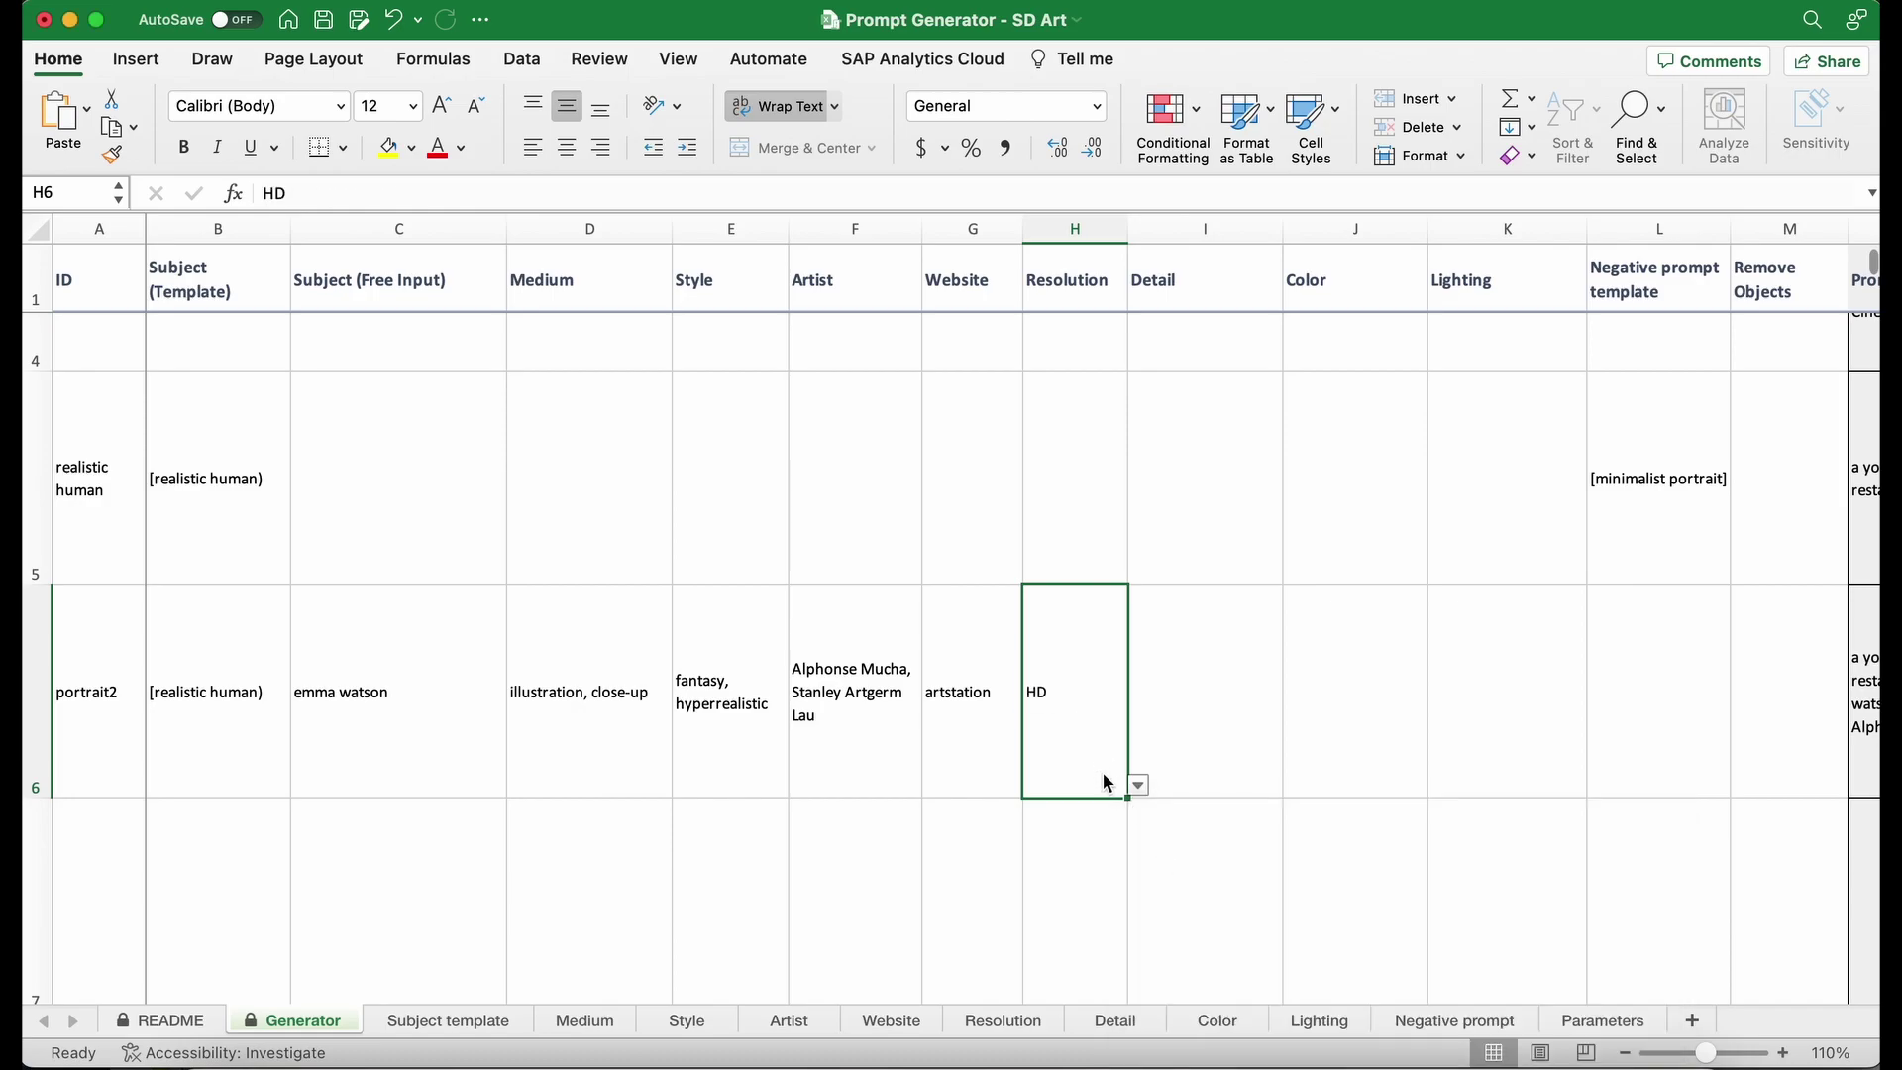
pyautogui.click(1139, 785)
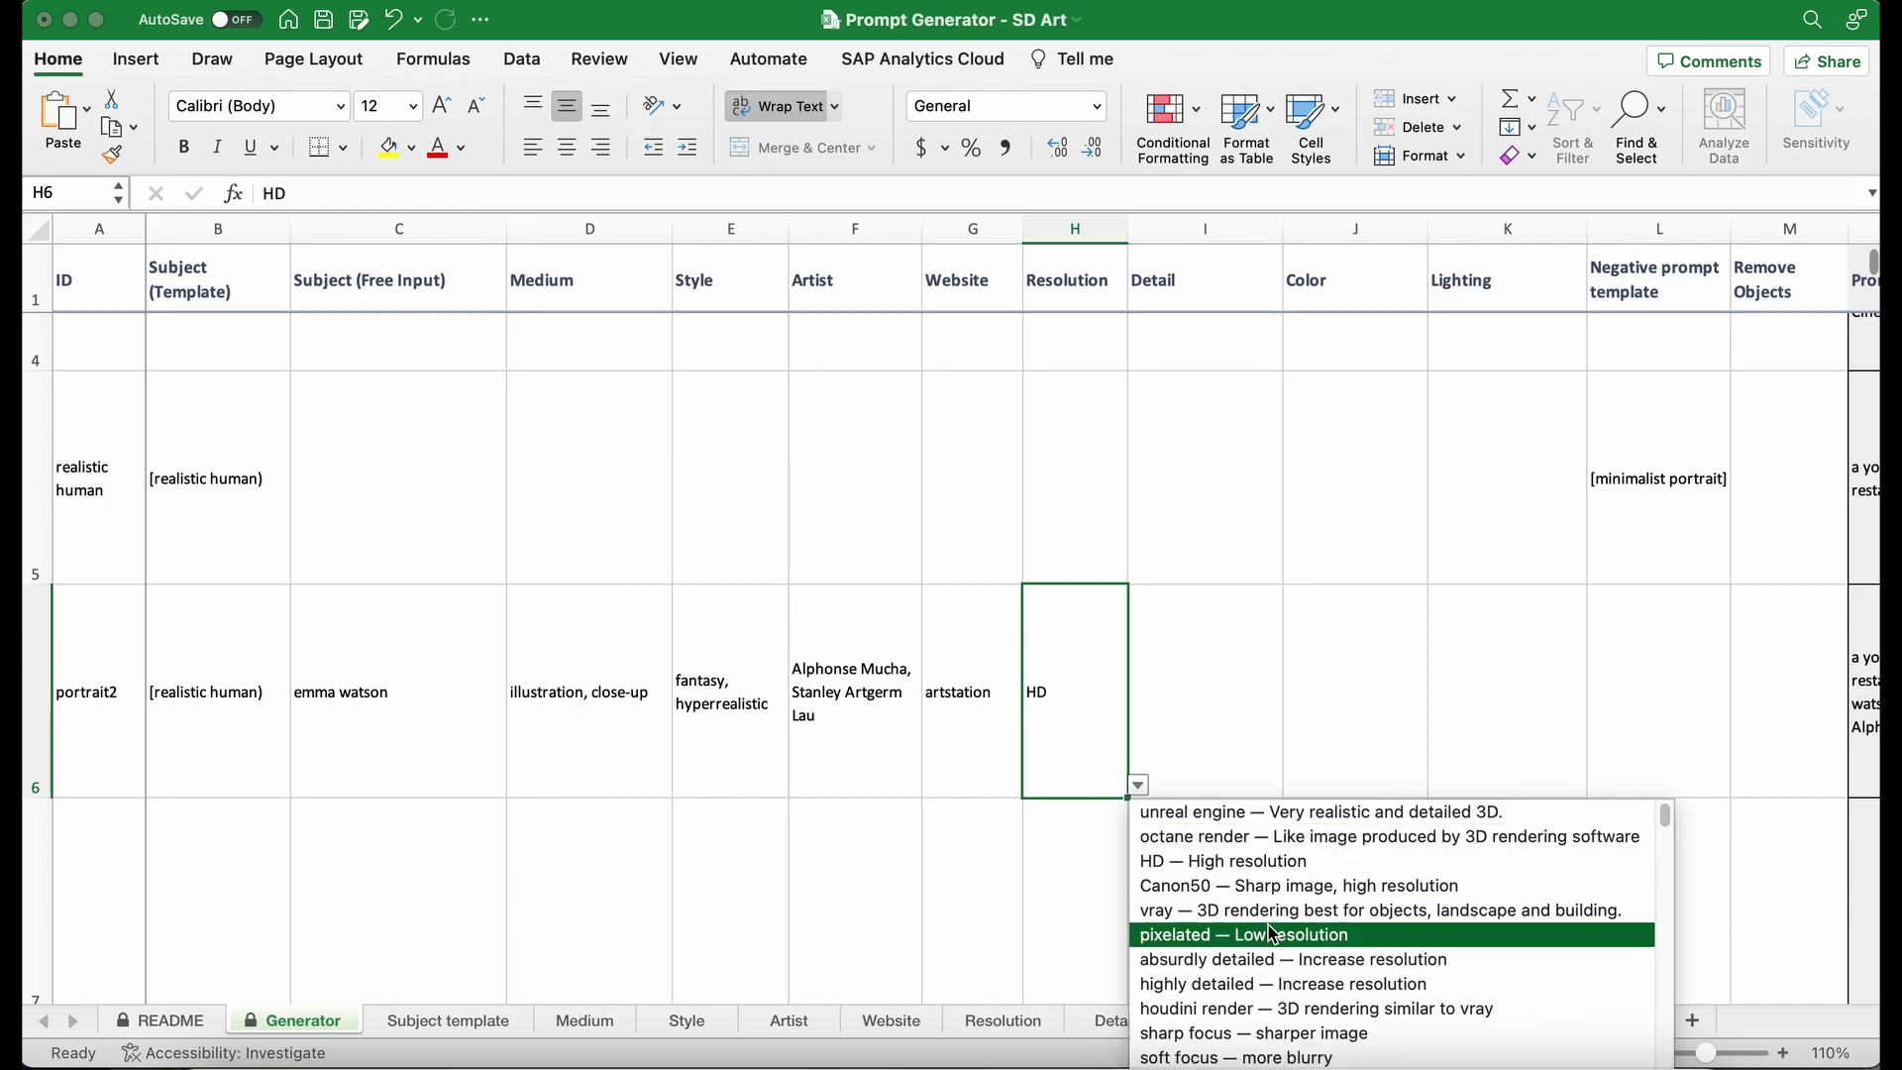
pyautogui.scroll(-5, 1285, 920)
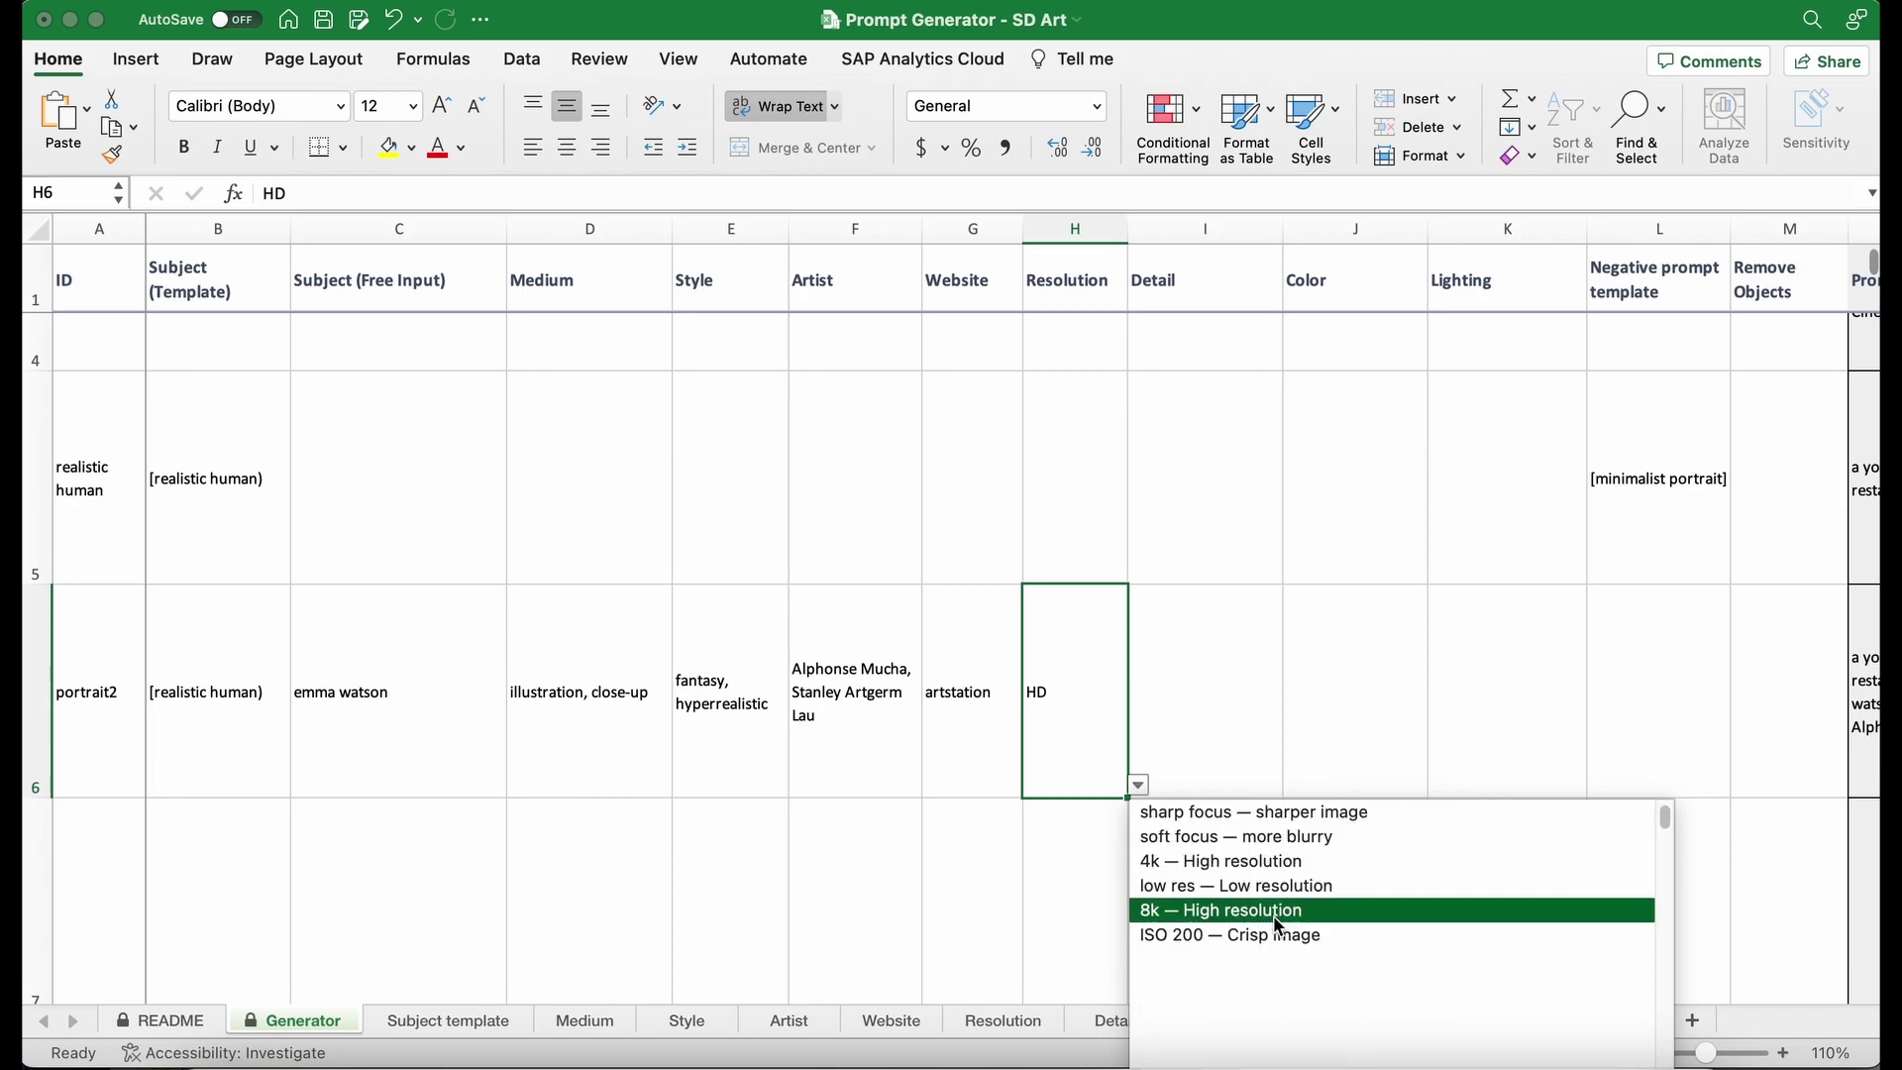
# Step: Add highly detailed to portrait2's Resolution and set its Detail to Cinematic and heavenly
pyautogui.scroll(5, 1278, 924)
pyautogui.click(1224, 917)
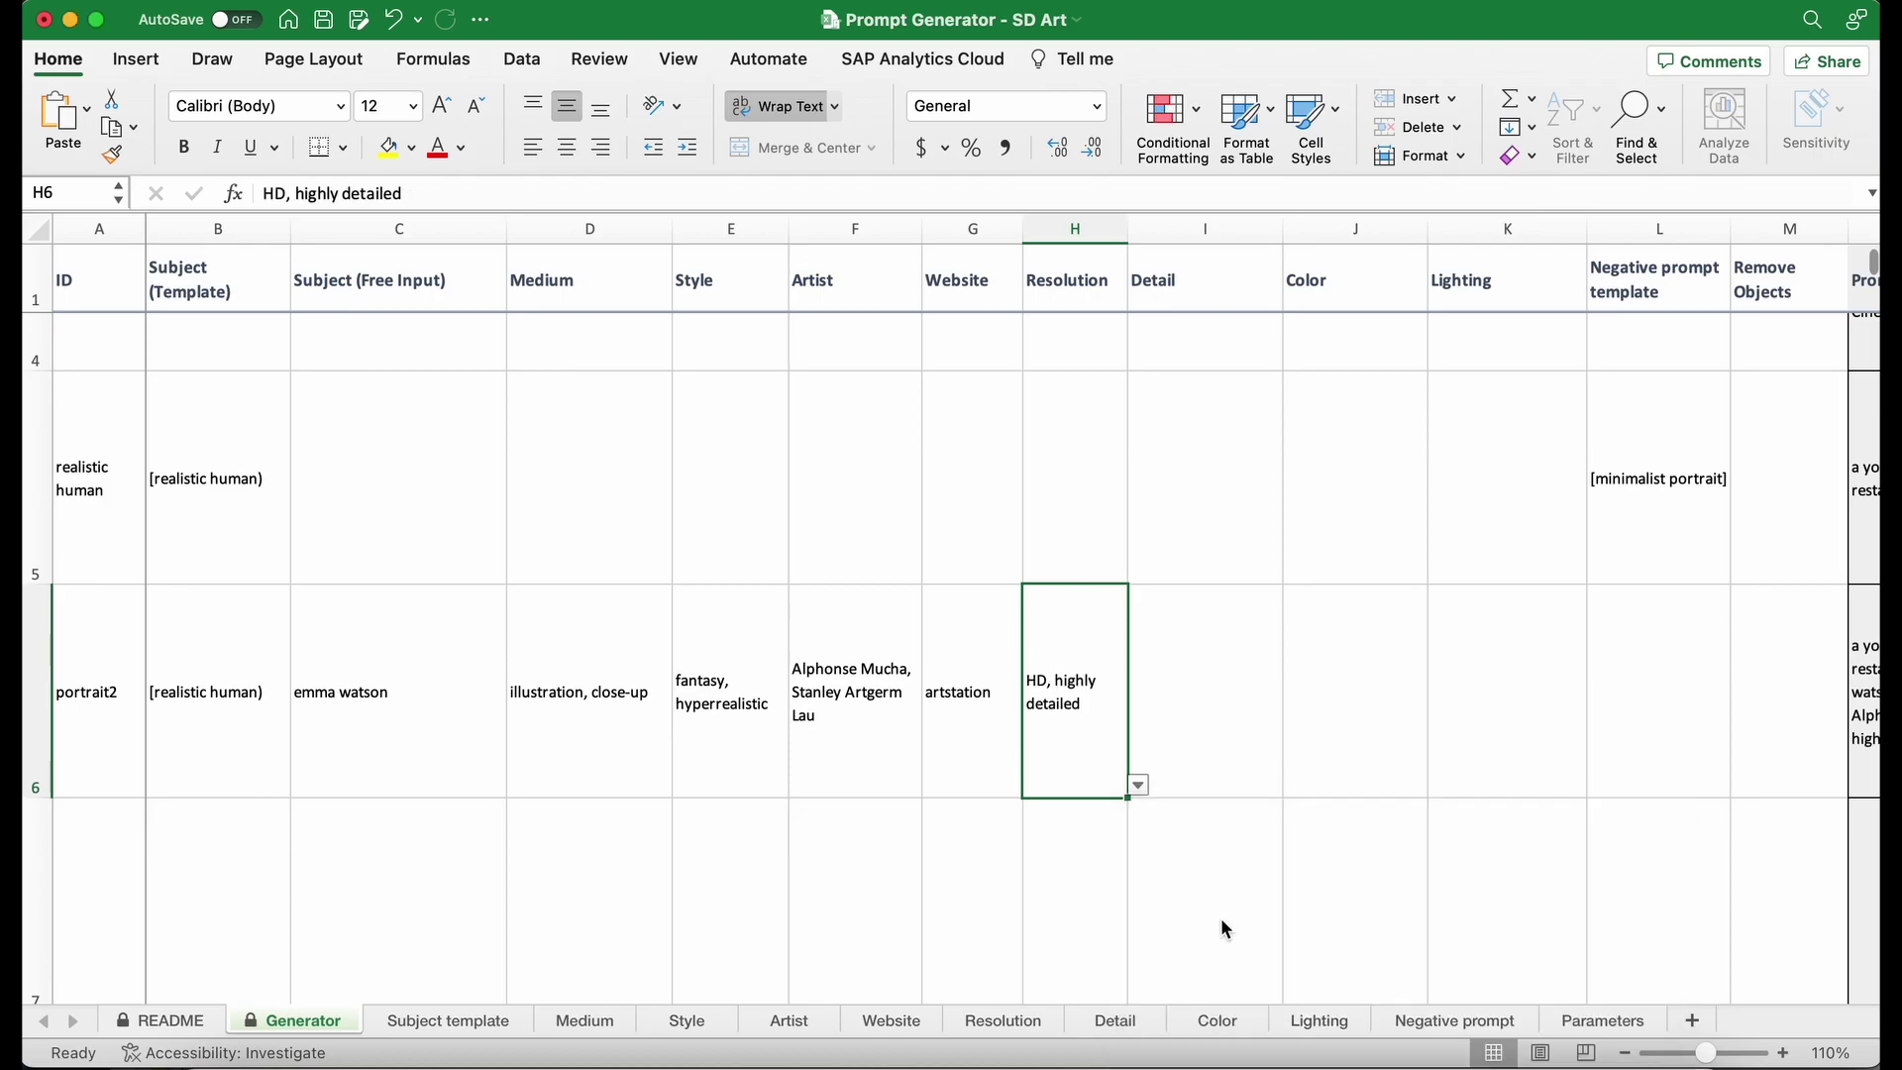
pyautogui.click(1210, 699)
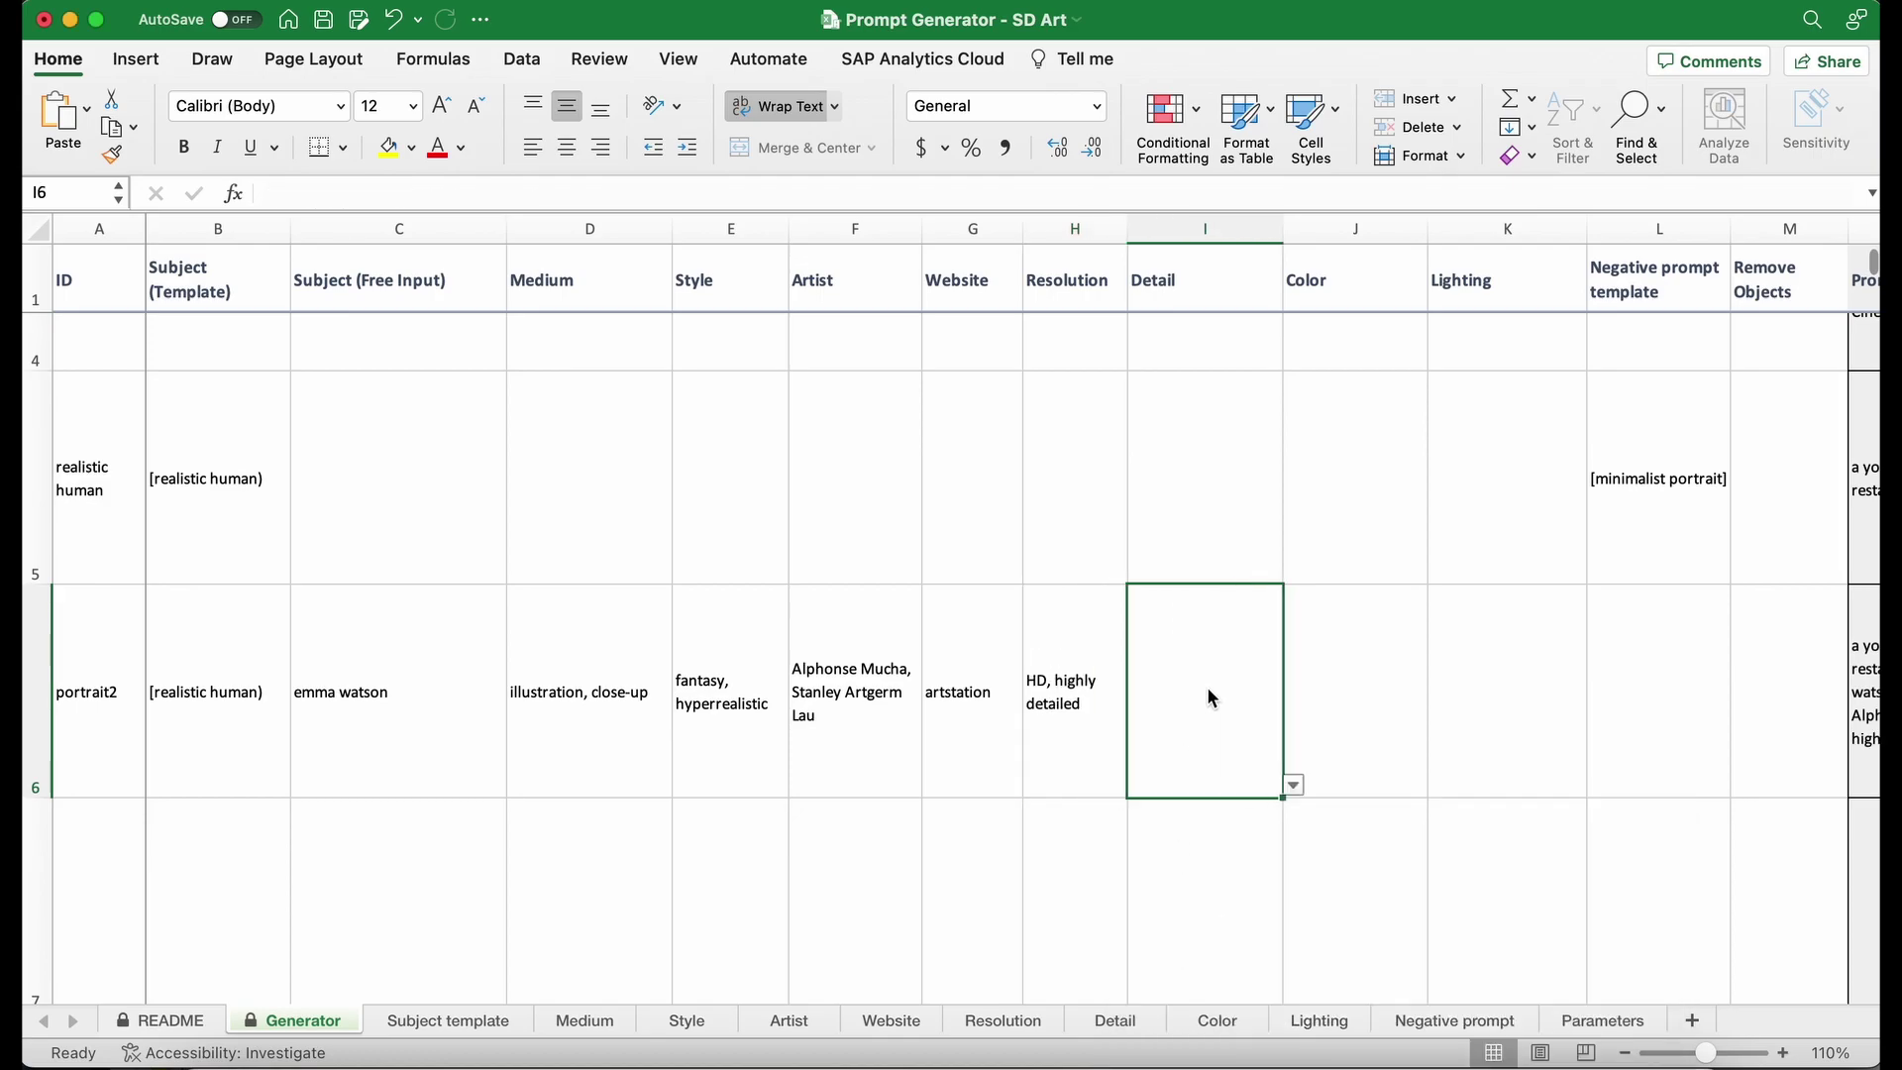
pyautogui.click(1294, 785)
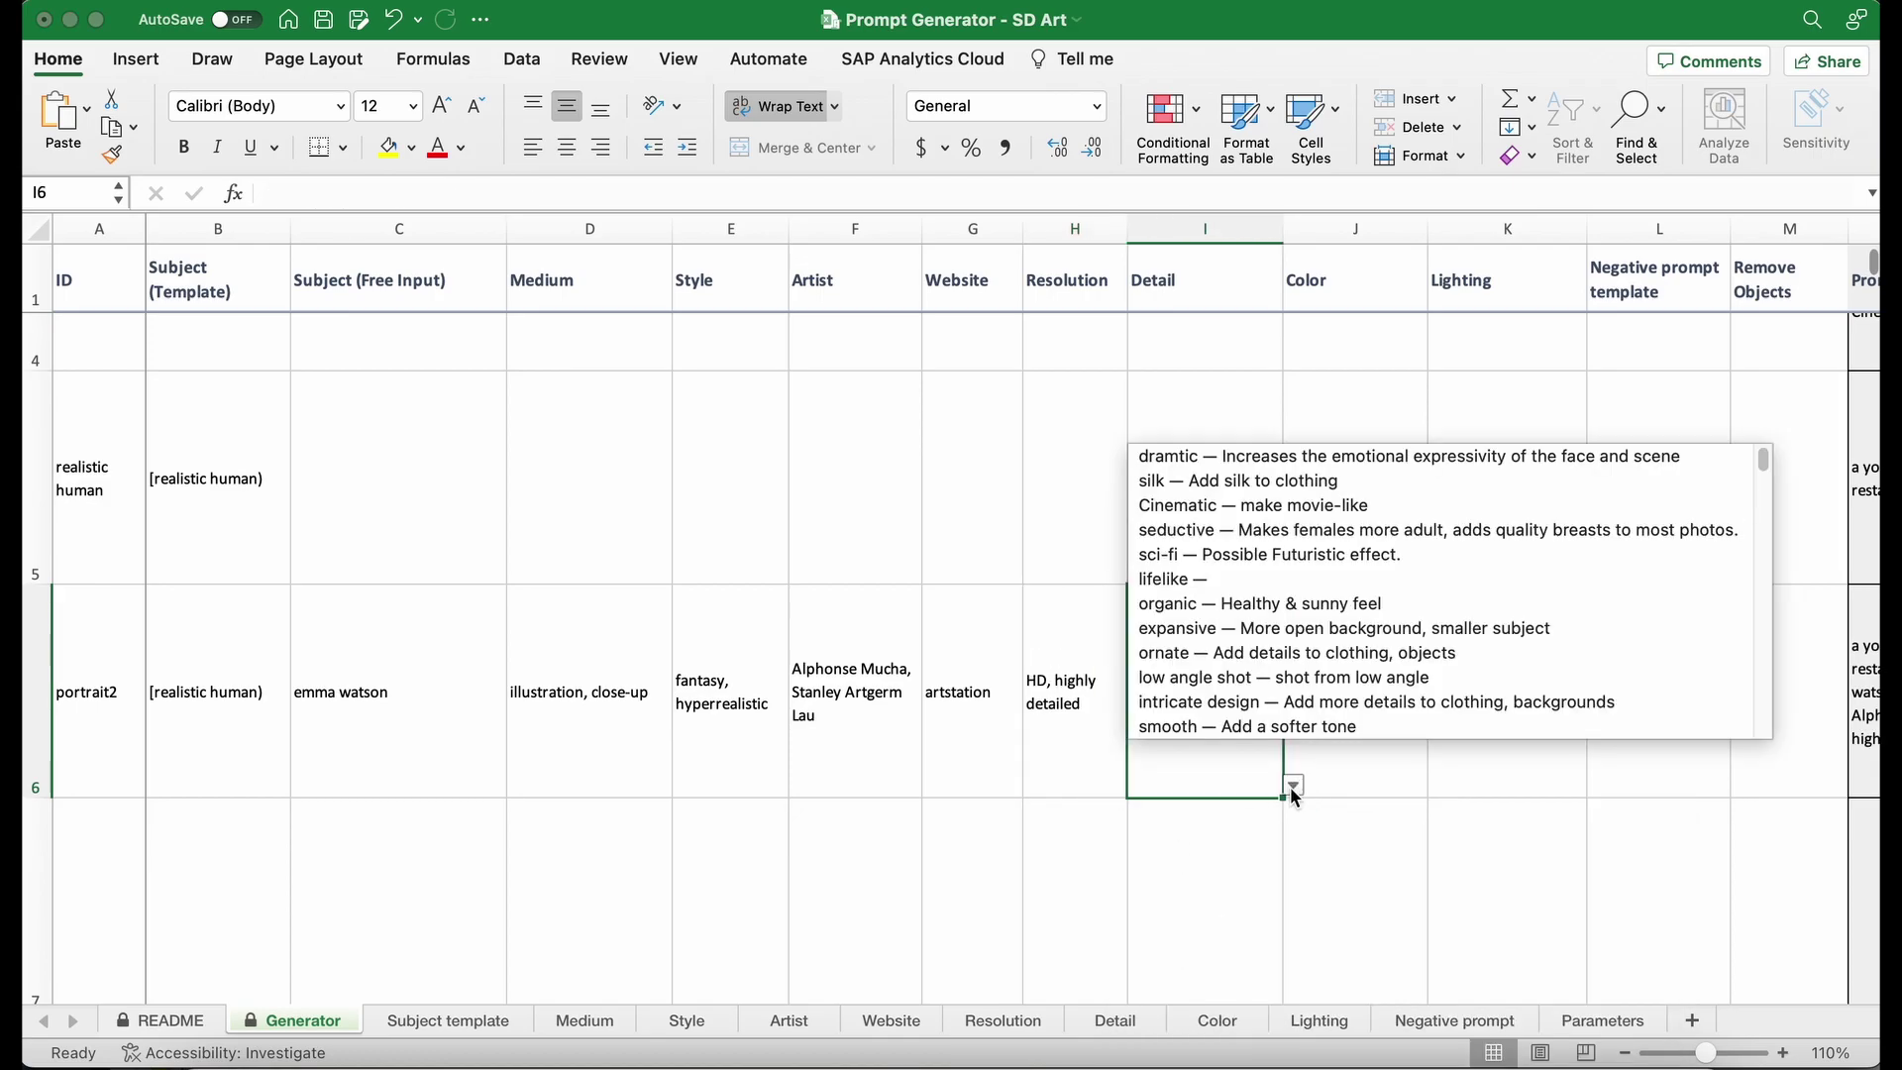
pyautogui.click(1342, 507)
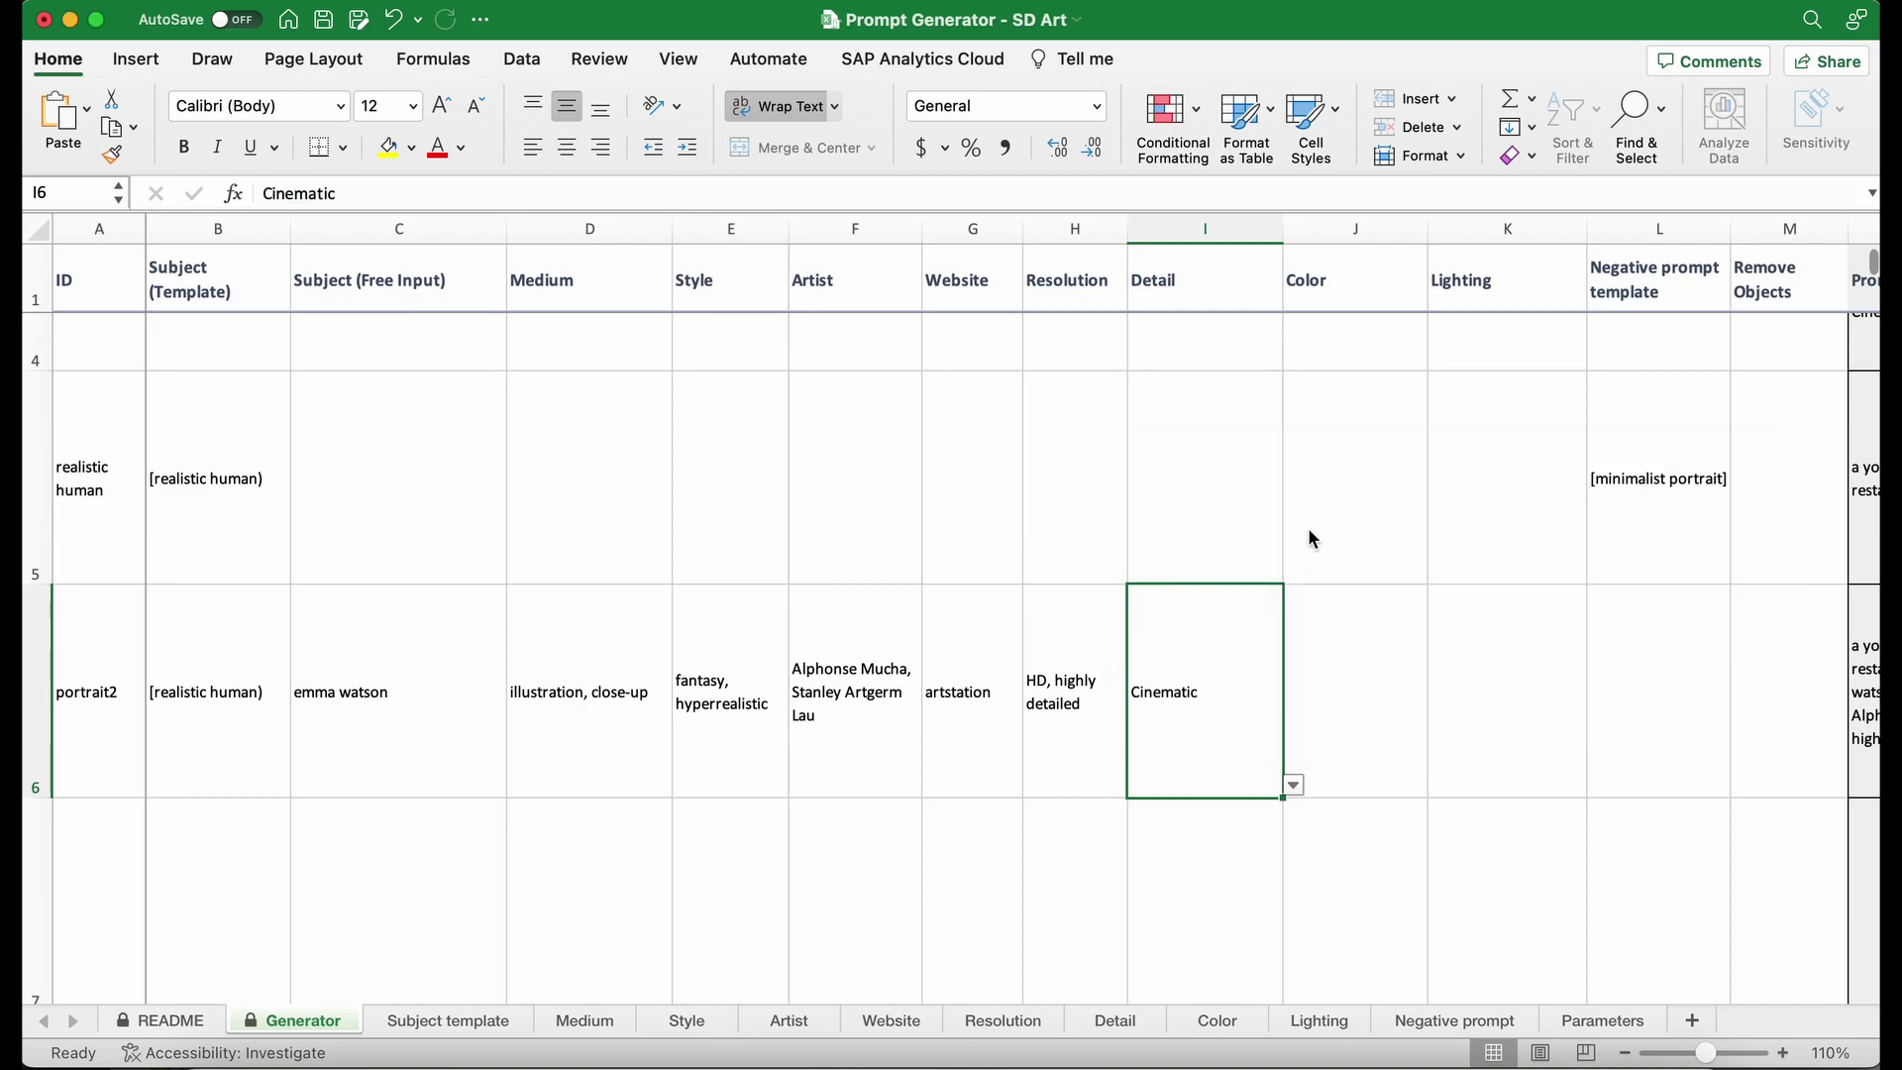
pyautogui.click(1292, 785)
pyautogui.scroll(5, 1270, 639)
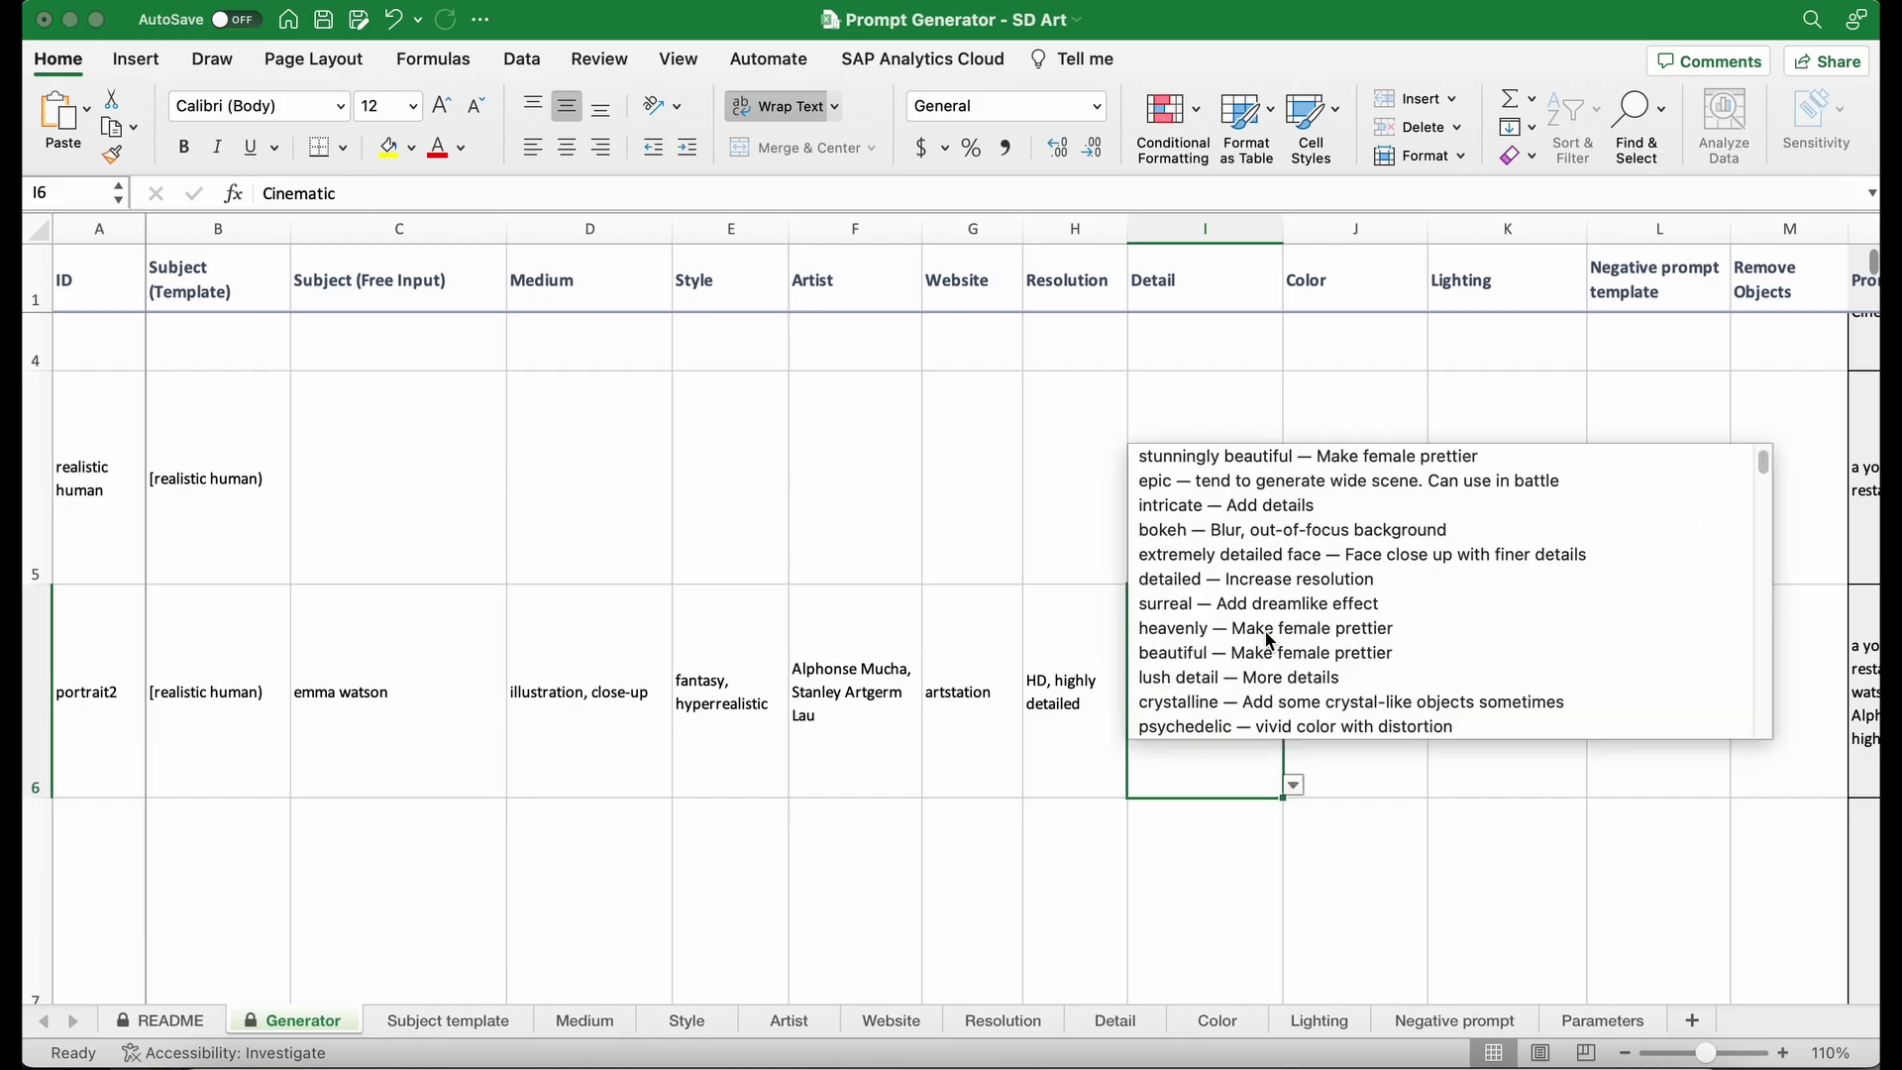
pyautogui.click(1270, 634)
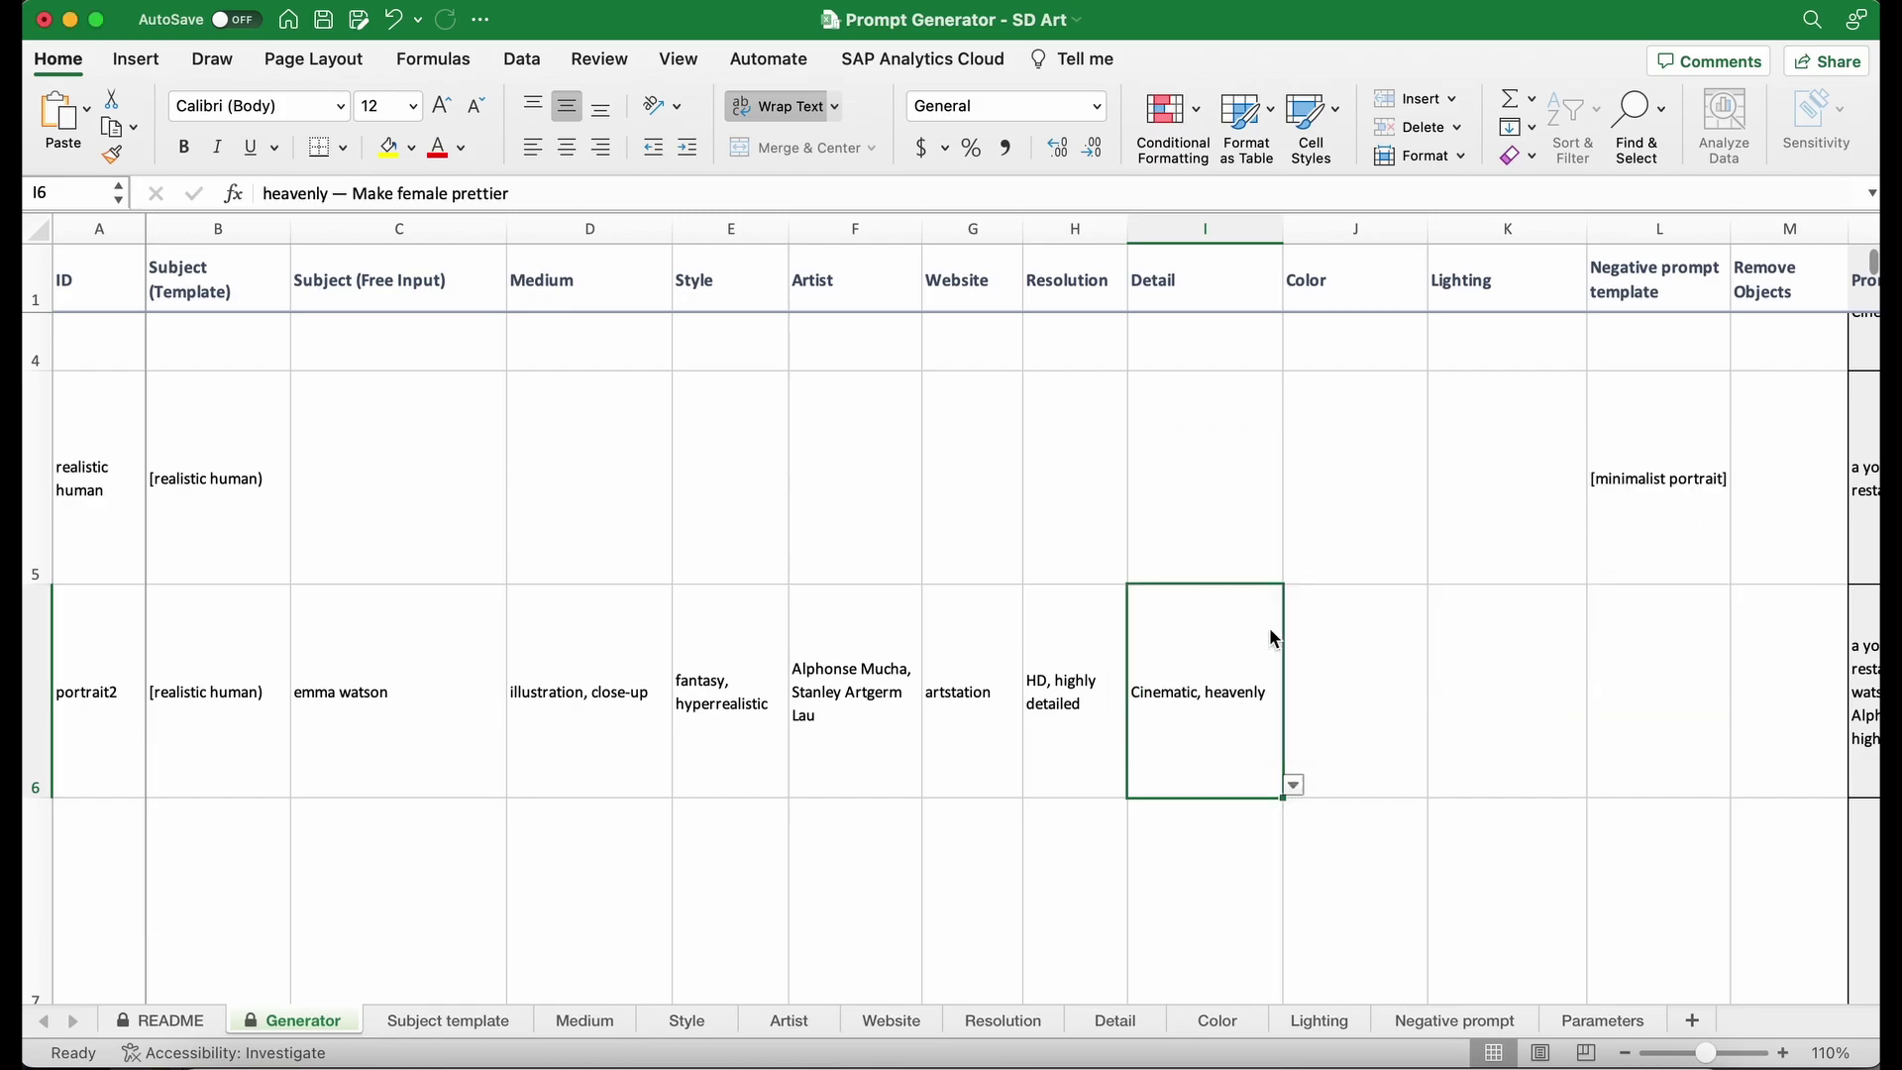
# Step: Set portrait2's Color to vibrant color
pyautogui.click(1340, 672)
pyautogui.click(1438, 785)
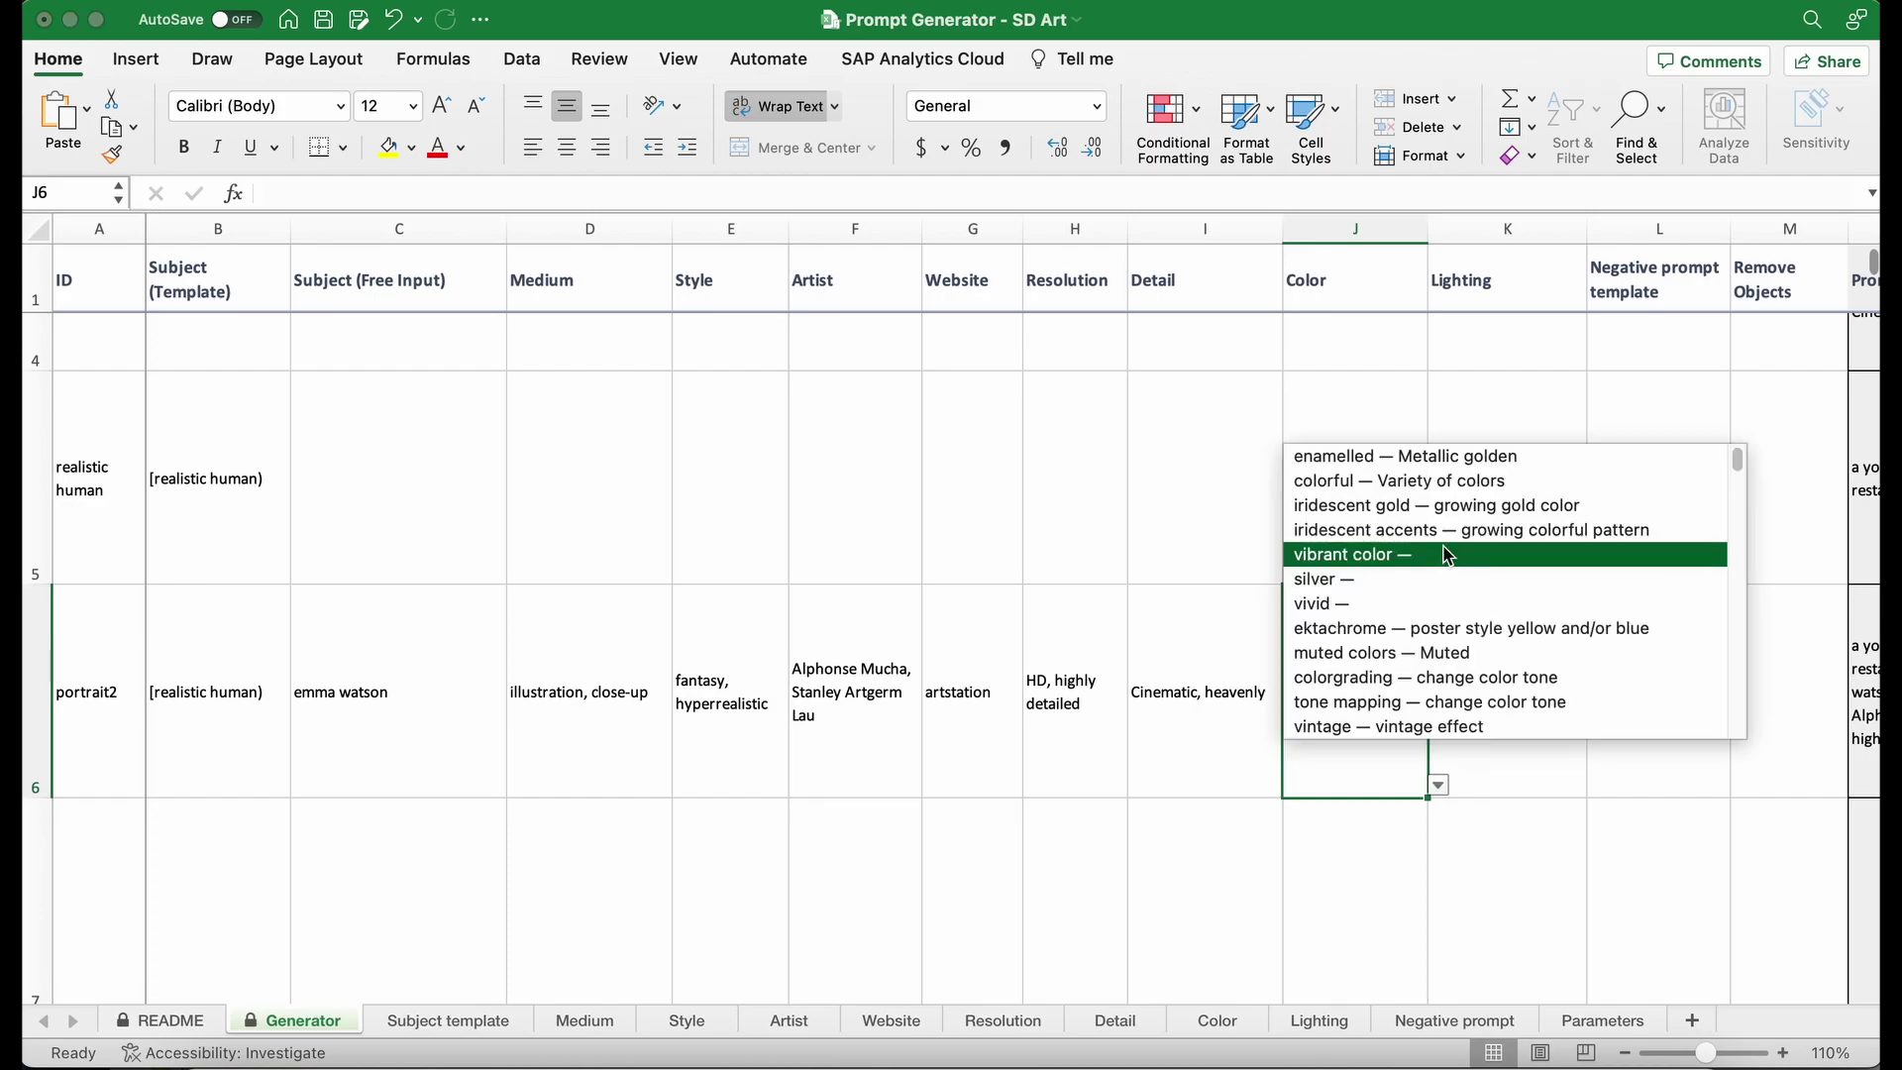
pyautogui.click(1427, 561)
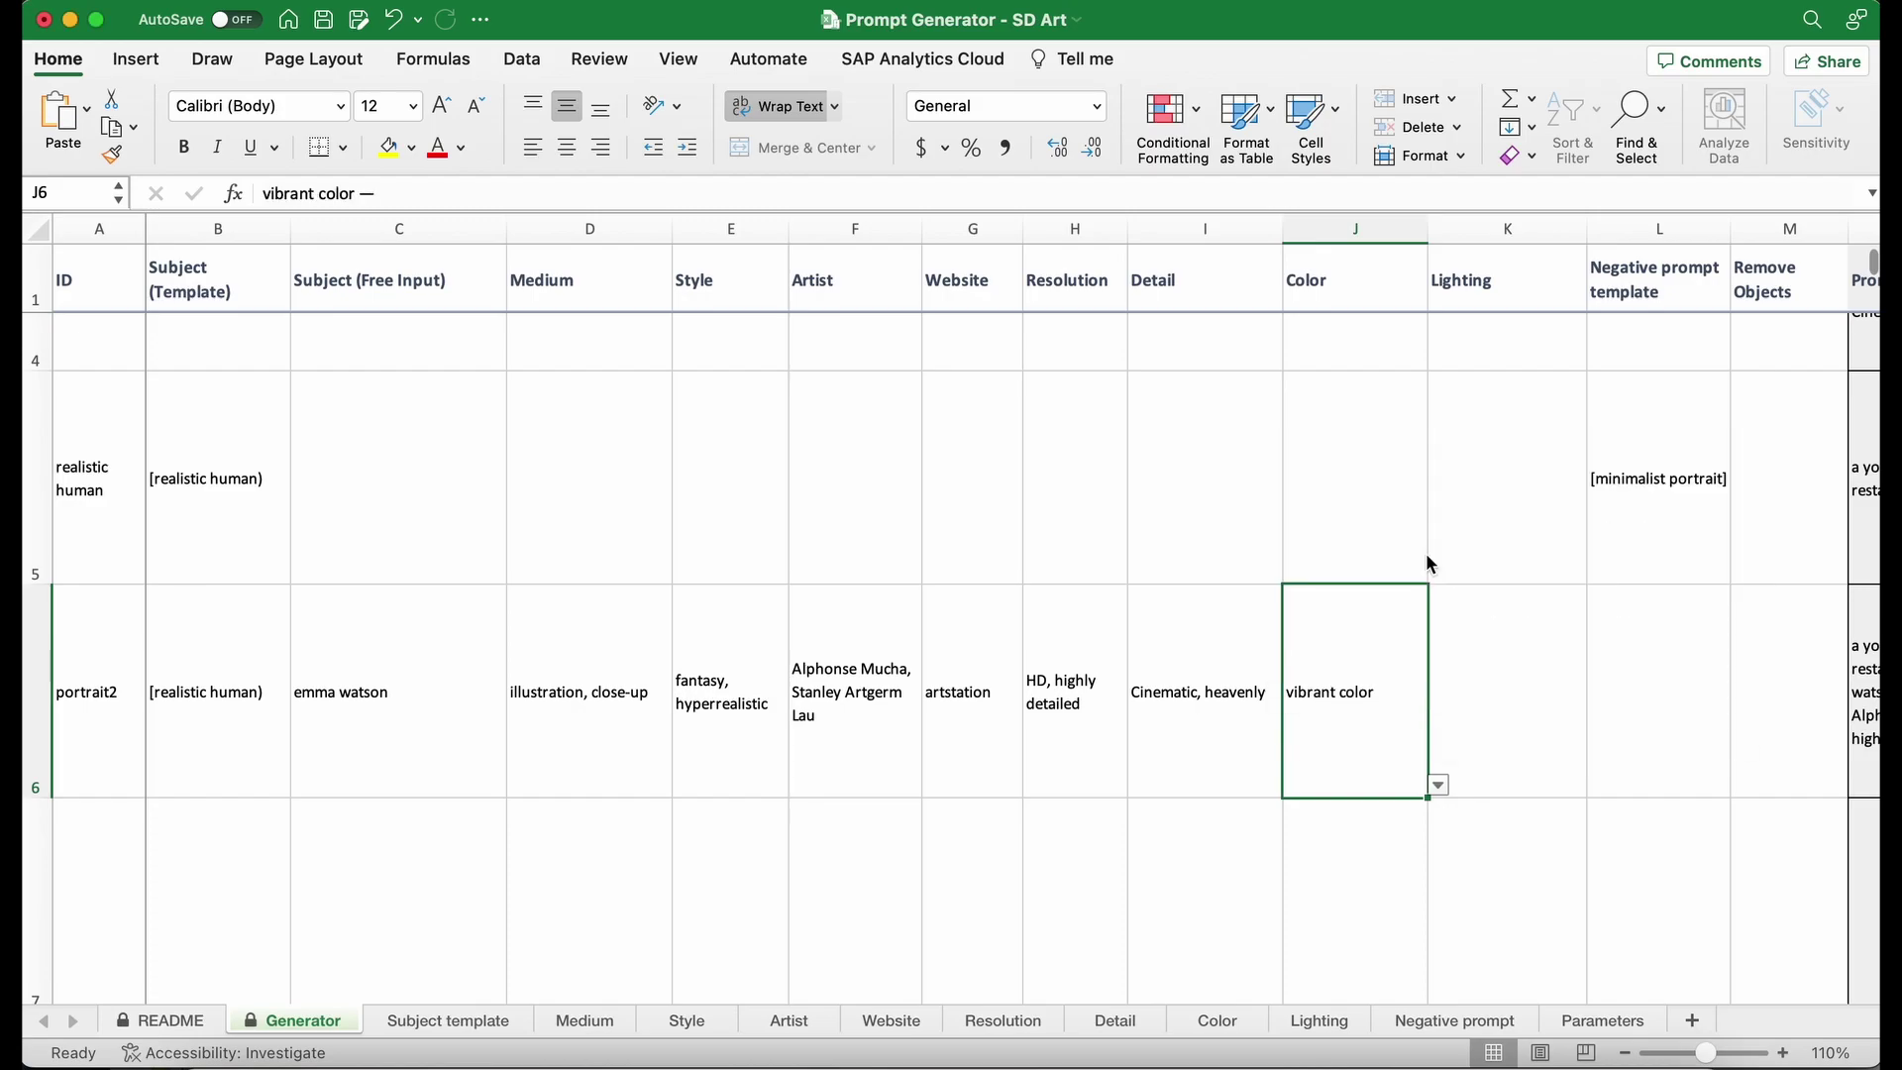
# Step: Set portrait2's Lighting to cinematic lighting and studio lighting
pyautogui.click(1530, 723)
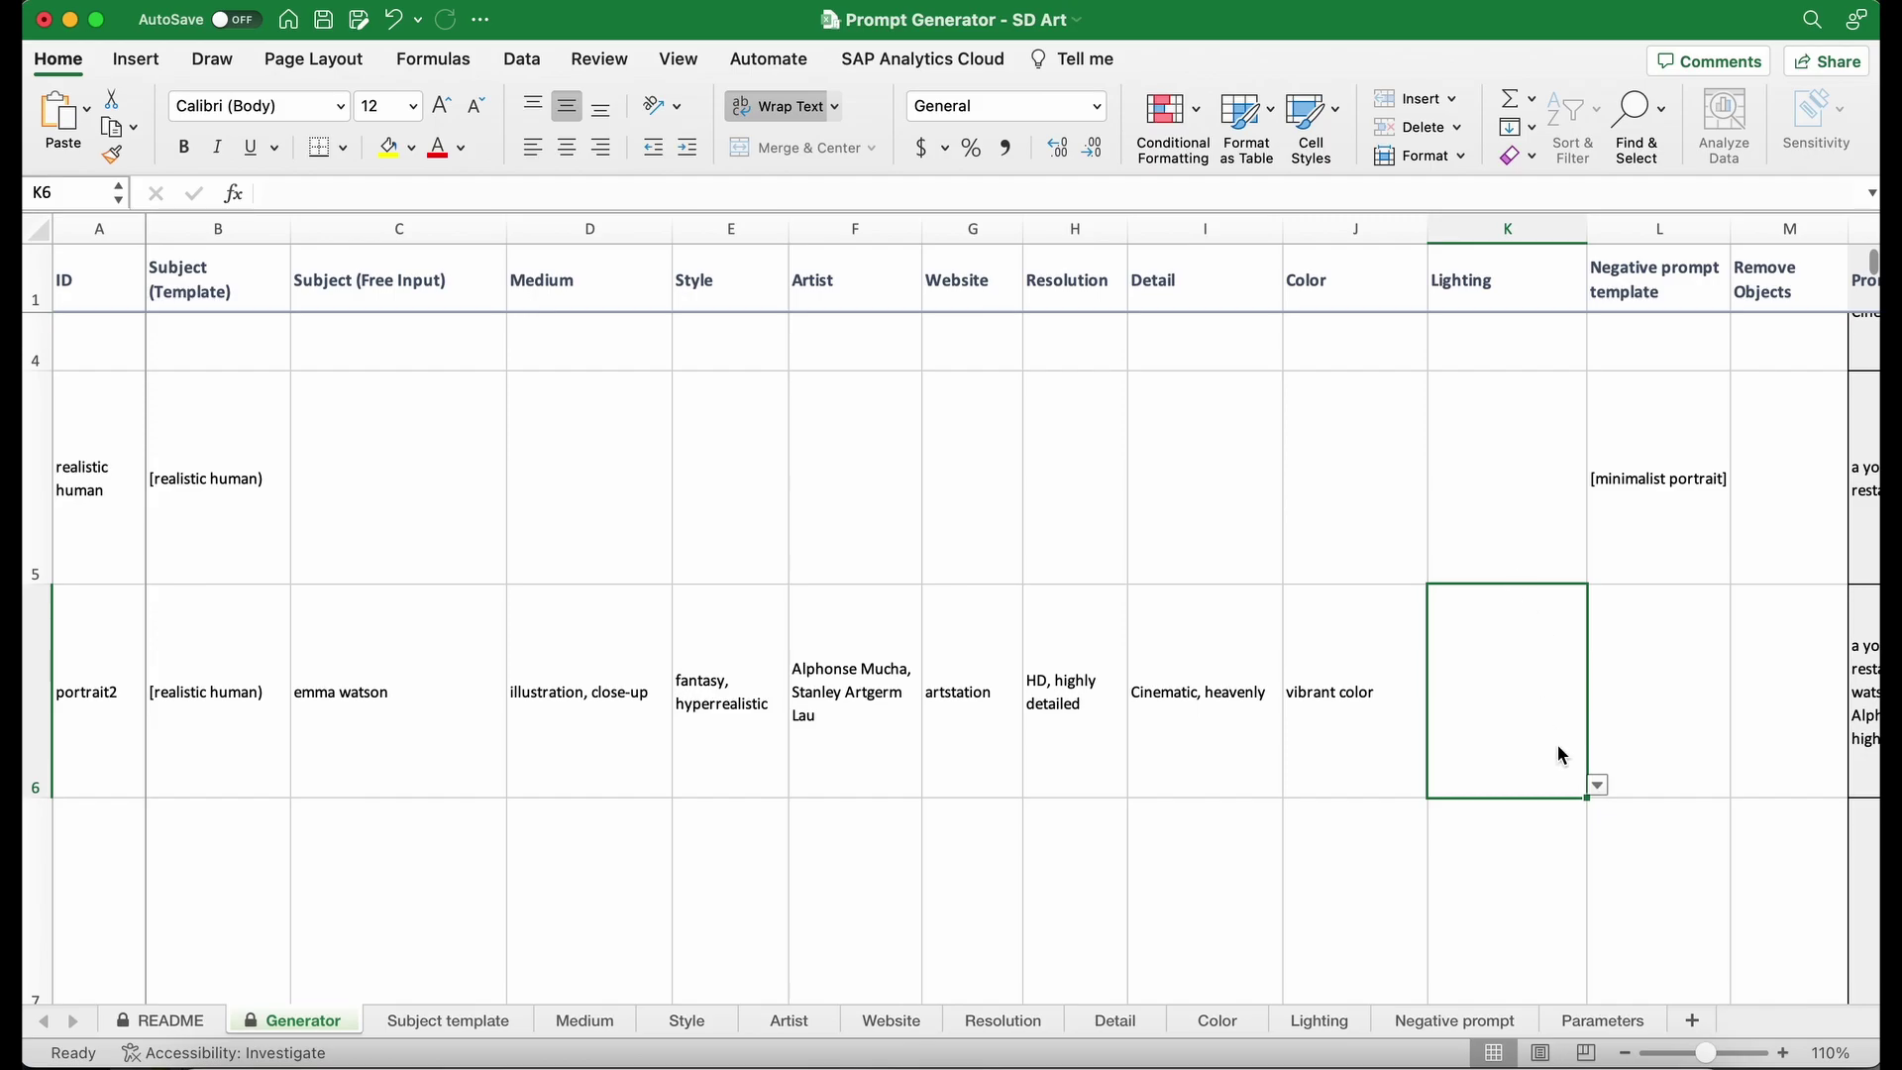
pyautogui.click(1599, 787)
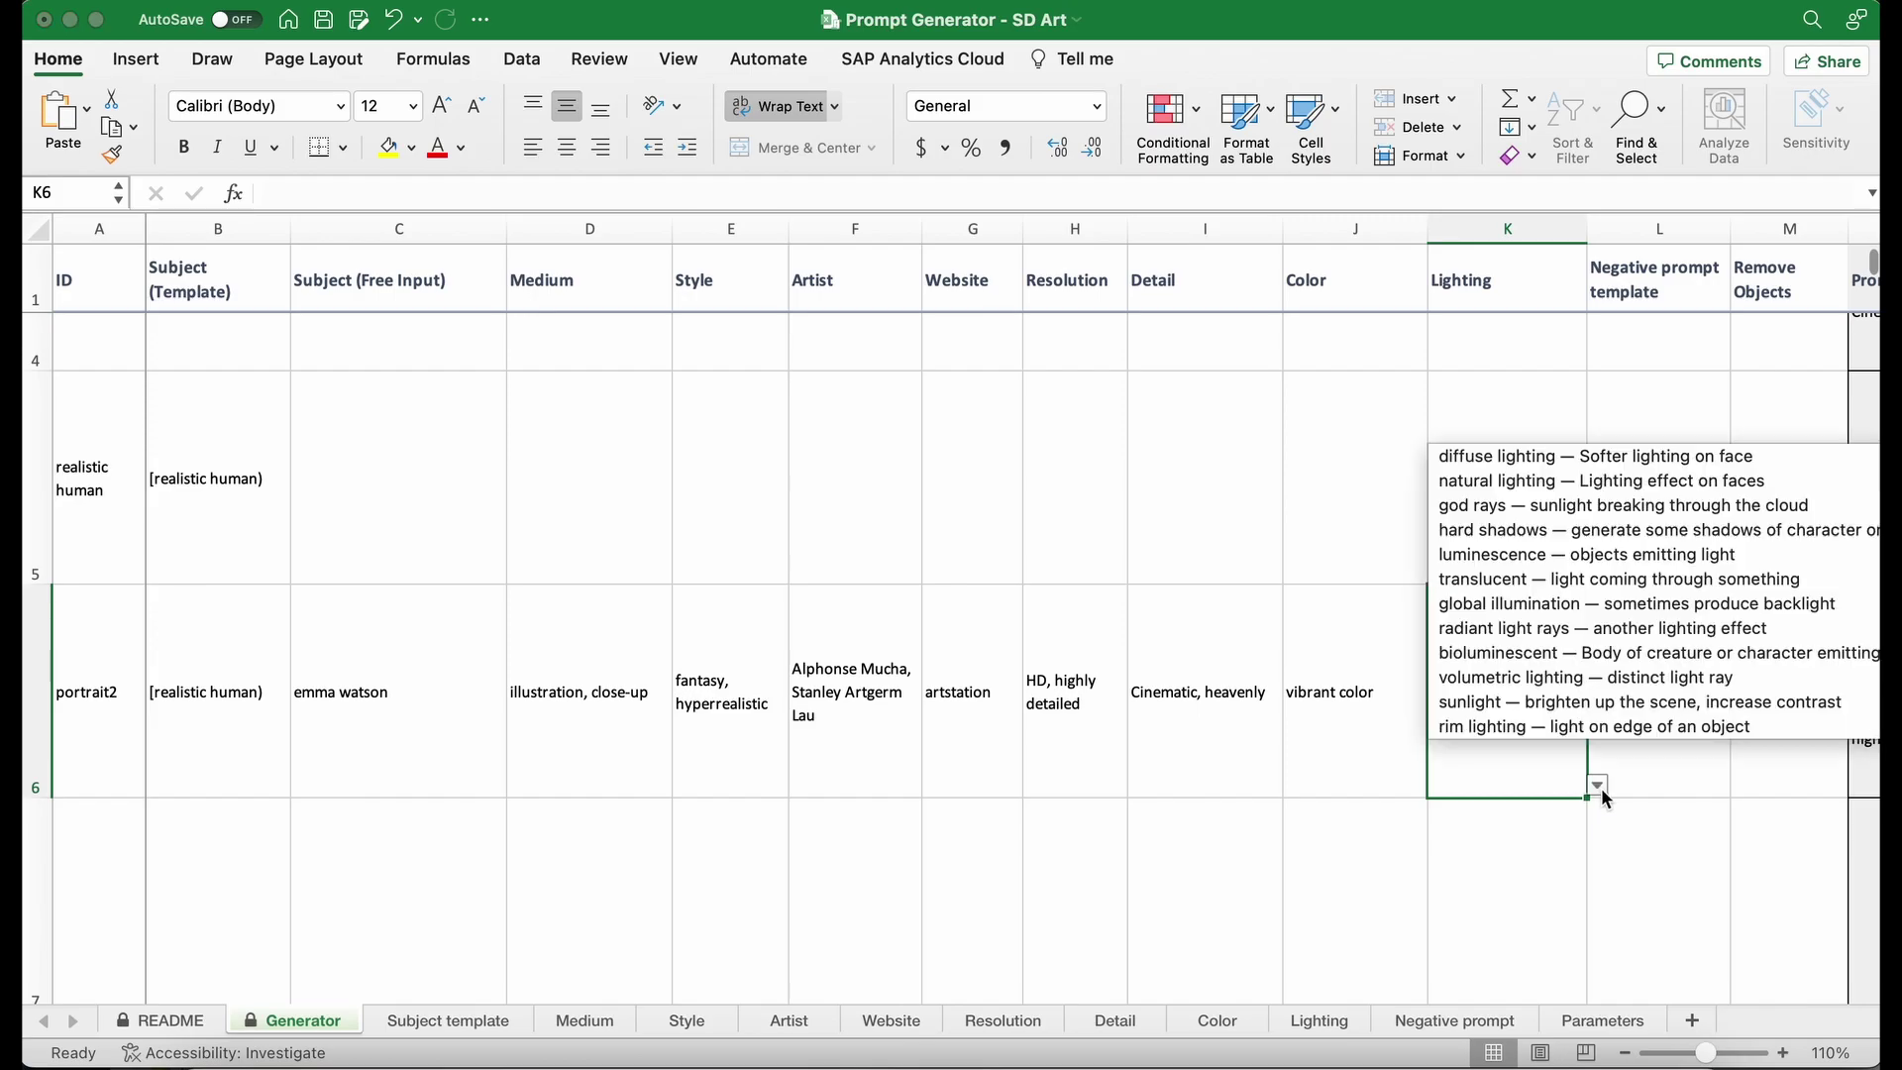
pyautogui.scroll(-3, 1575, 604)
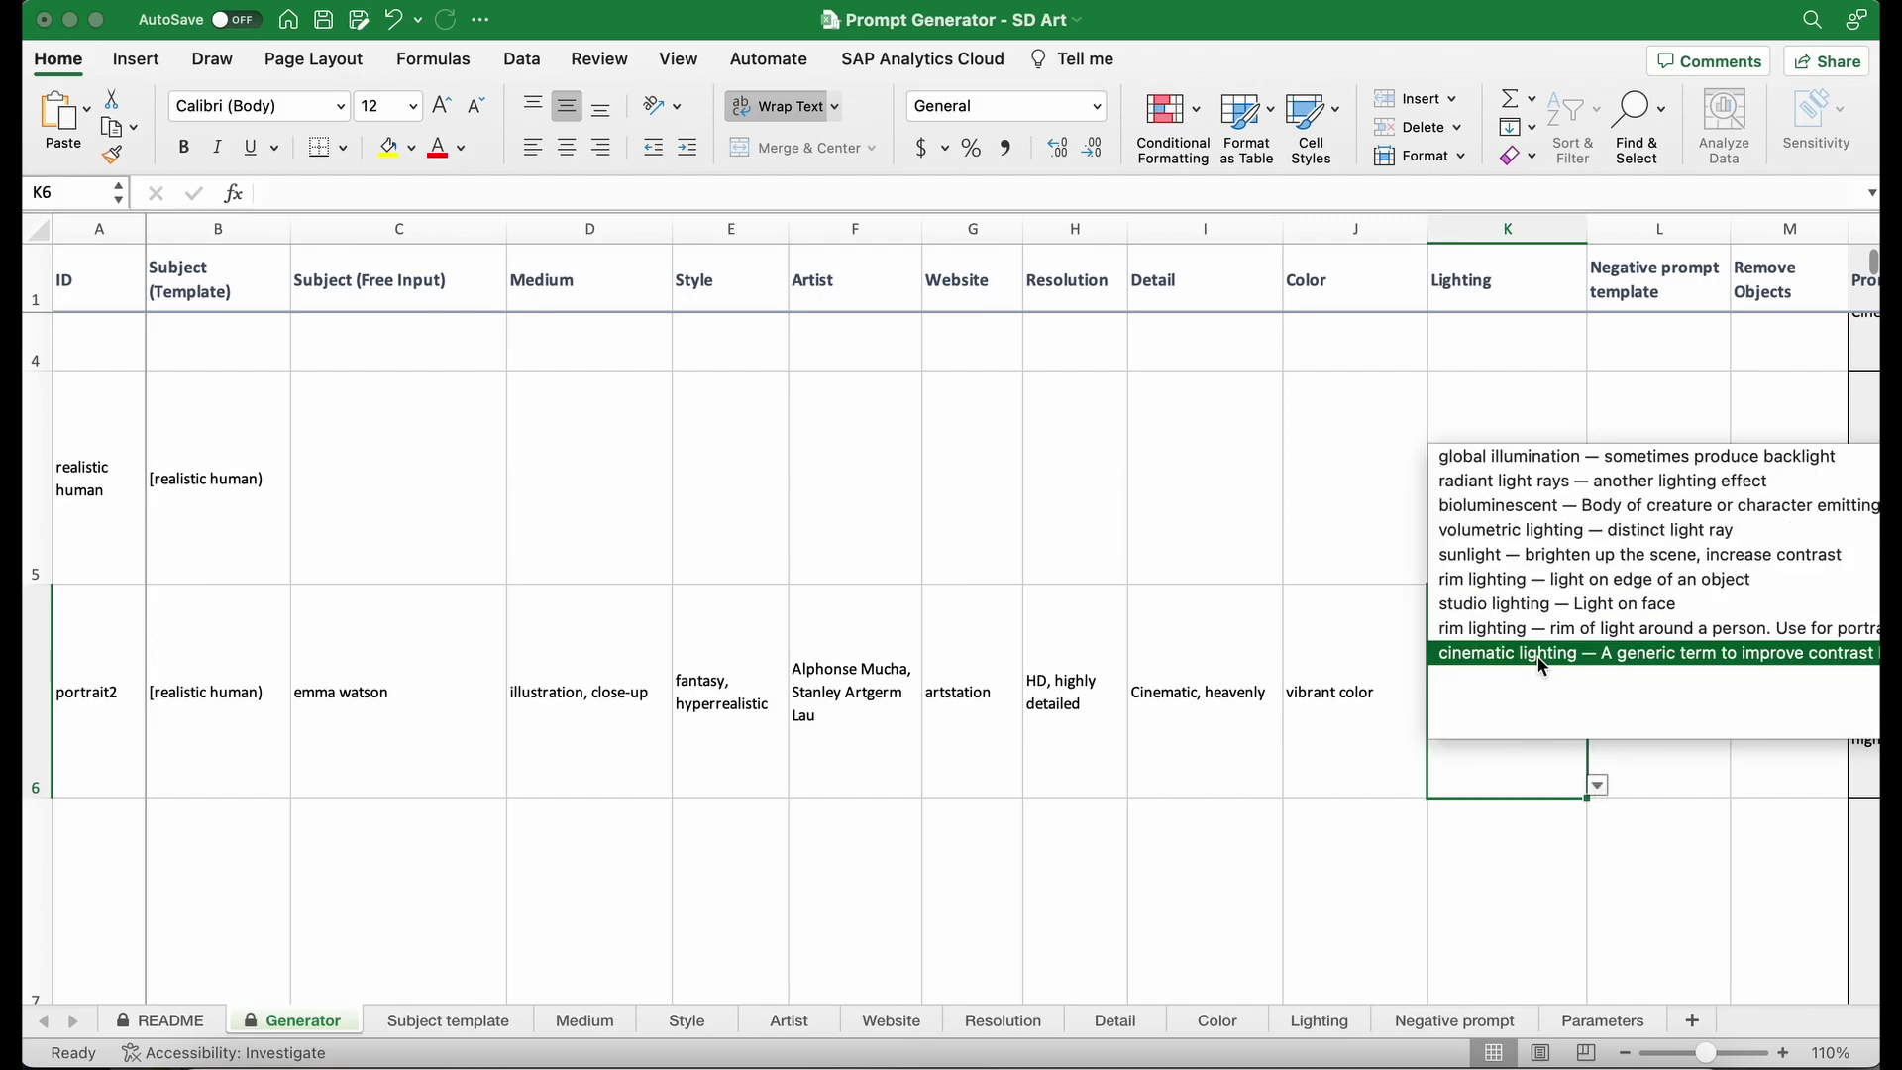
pyautogui.click(1536, 654)
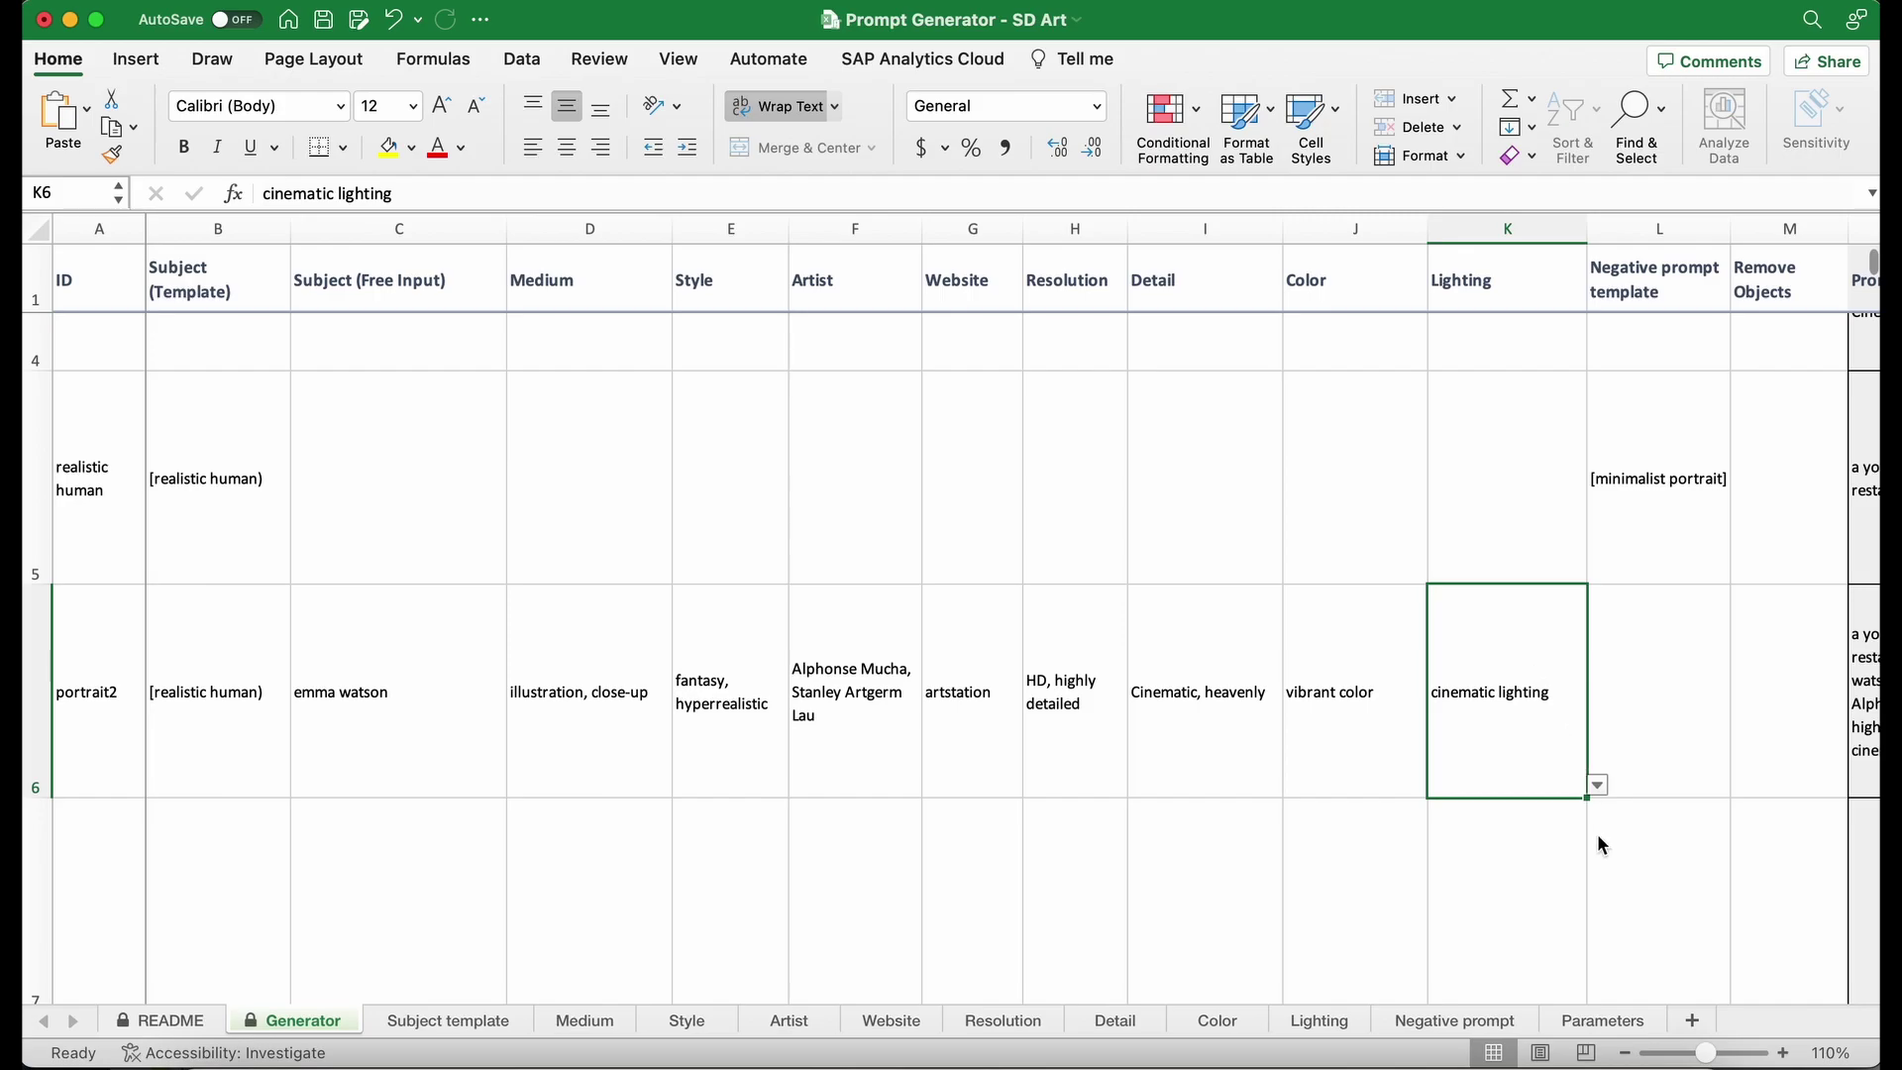
pyautogui.click(1598, 785)
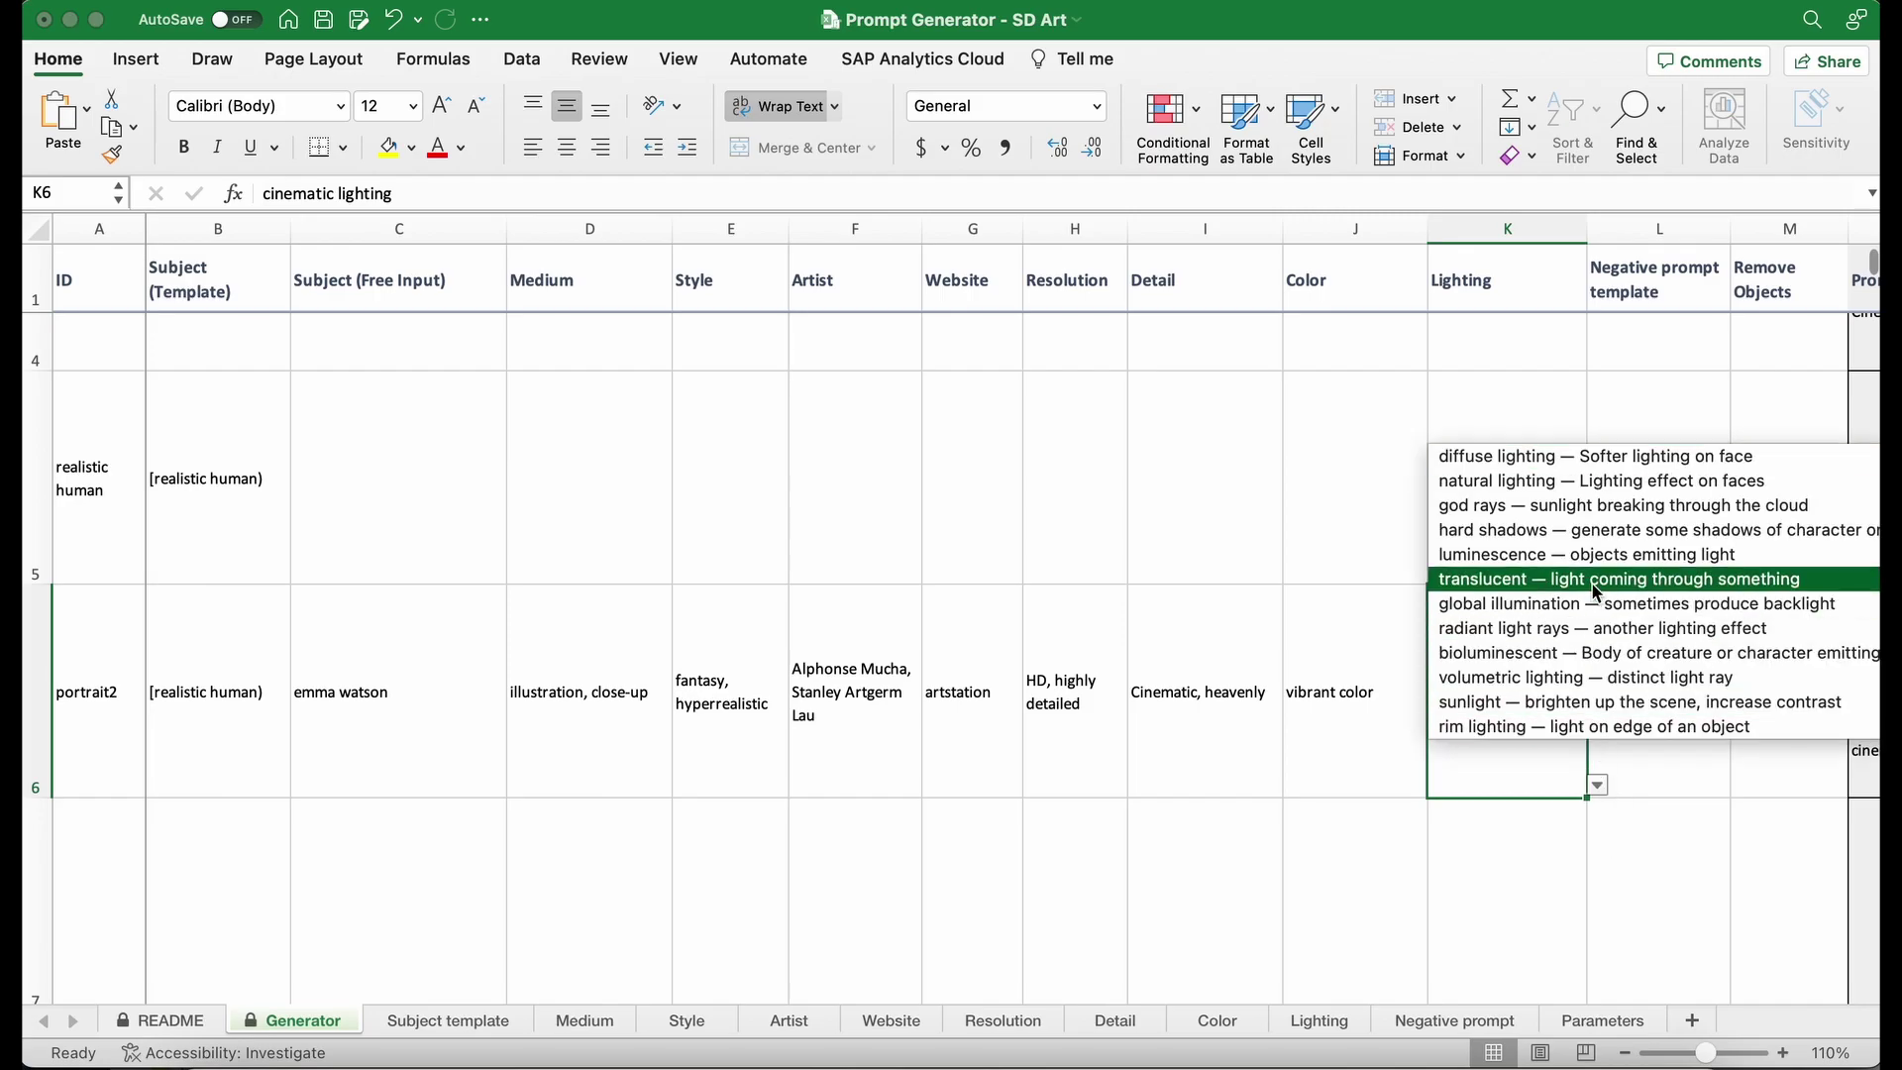
pyautogui.scroll(-3, 1550, 684)
pyautogui.click(1552, 683)
pyautogui.click(1631, 677)
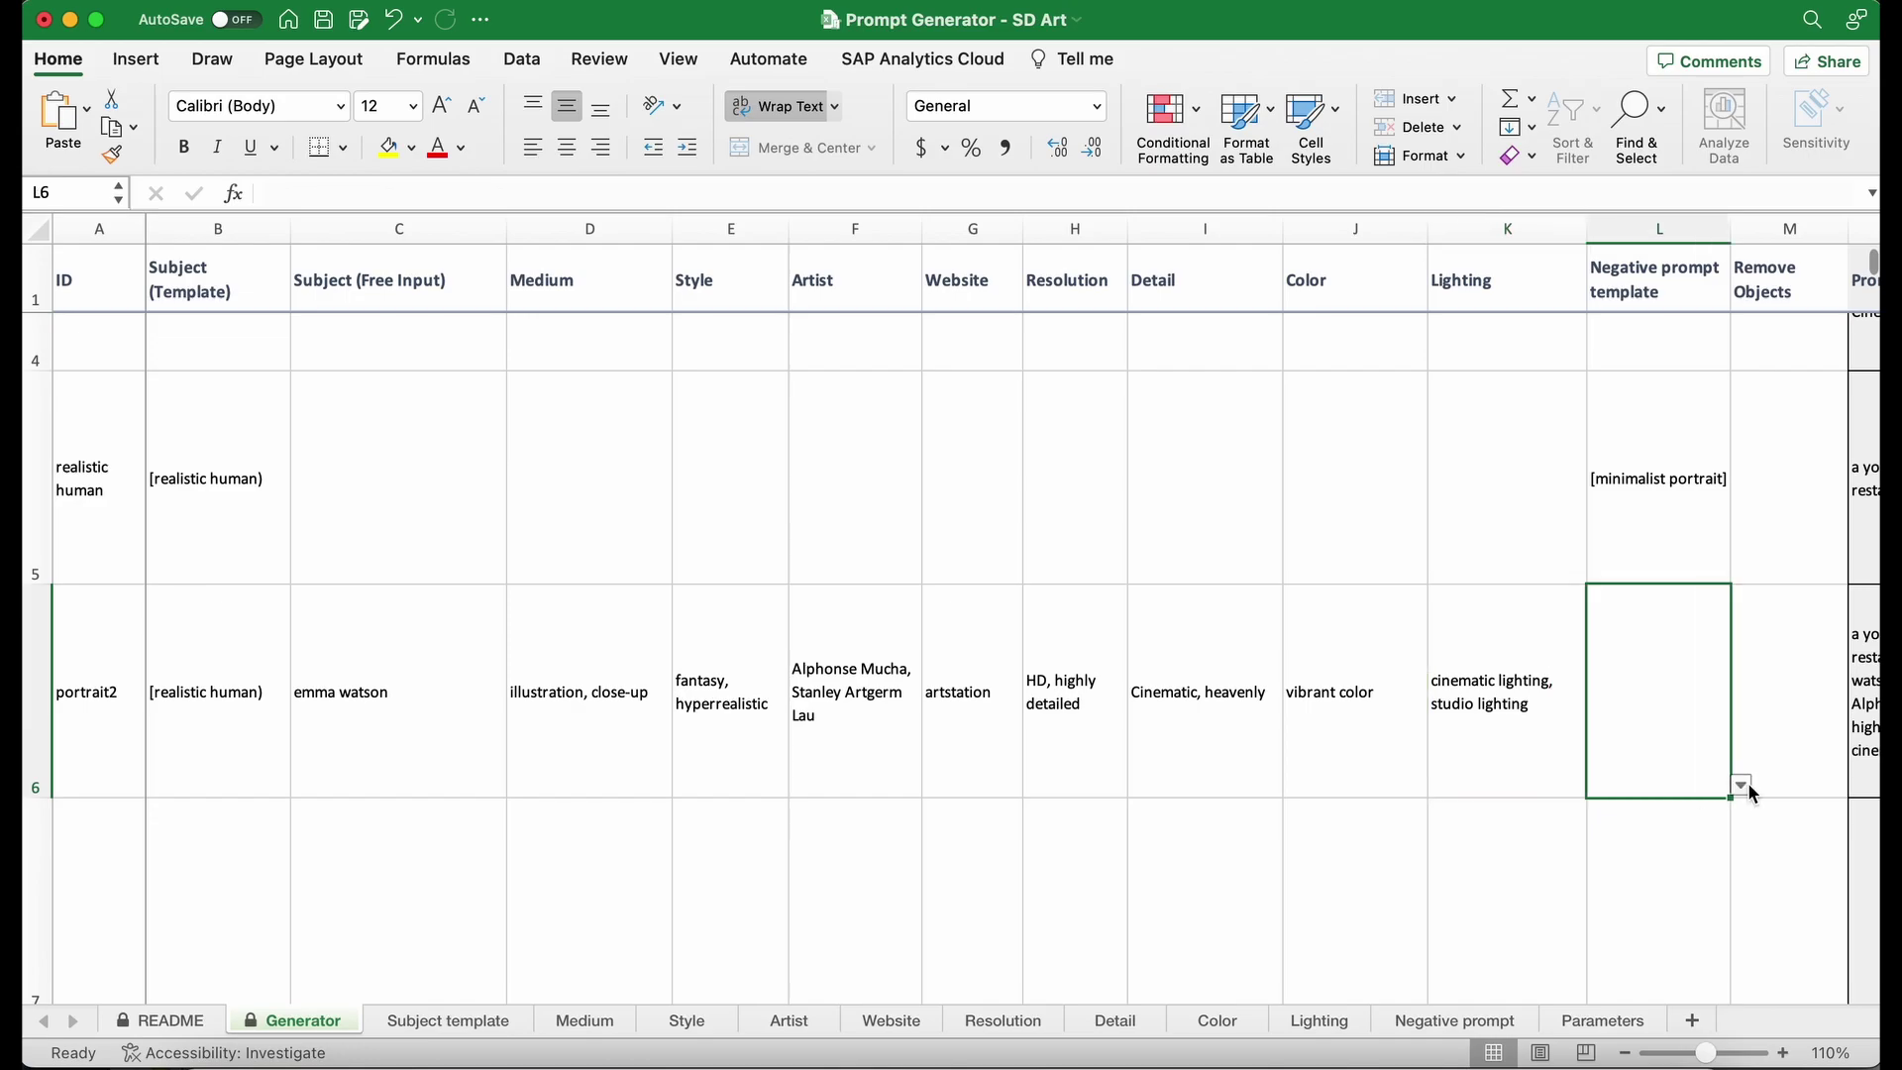
# Step: Choose the [universal sharp] negative template in L6 and select portrait2's finished prompt in N6
pyautogui.click(1742, 785)
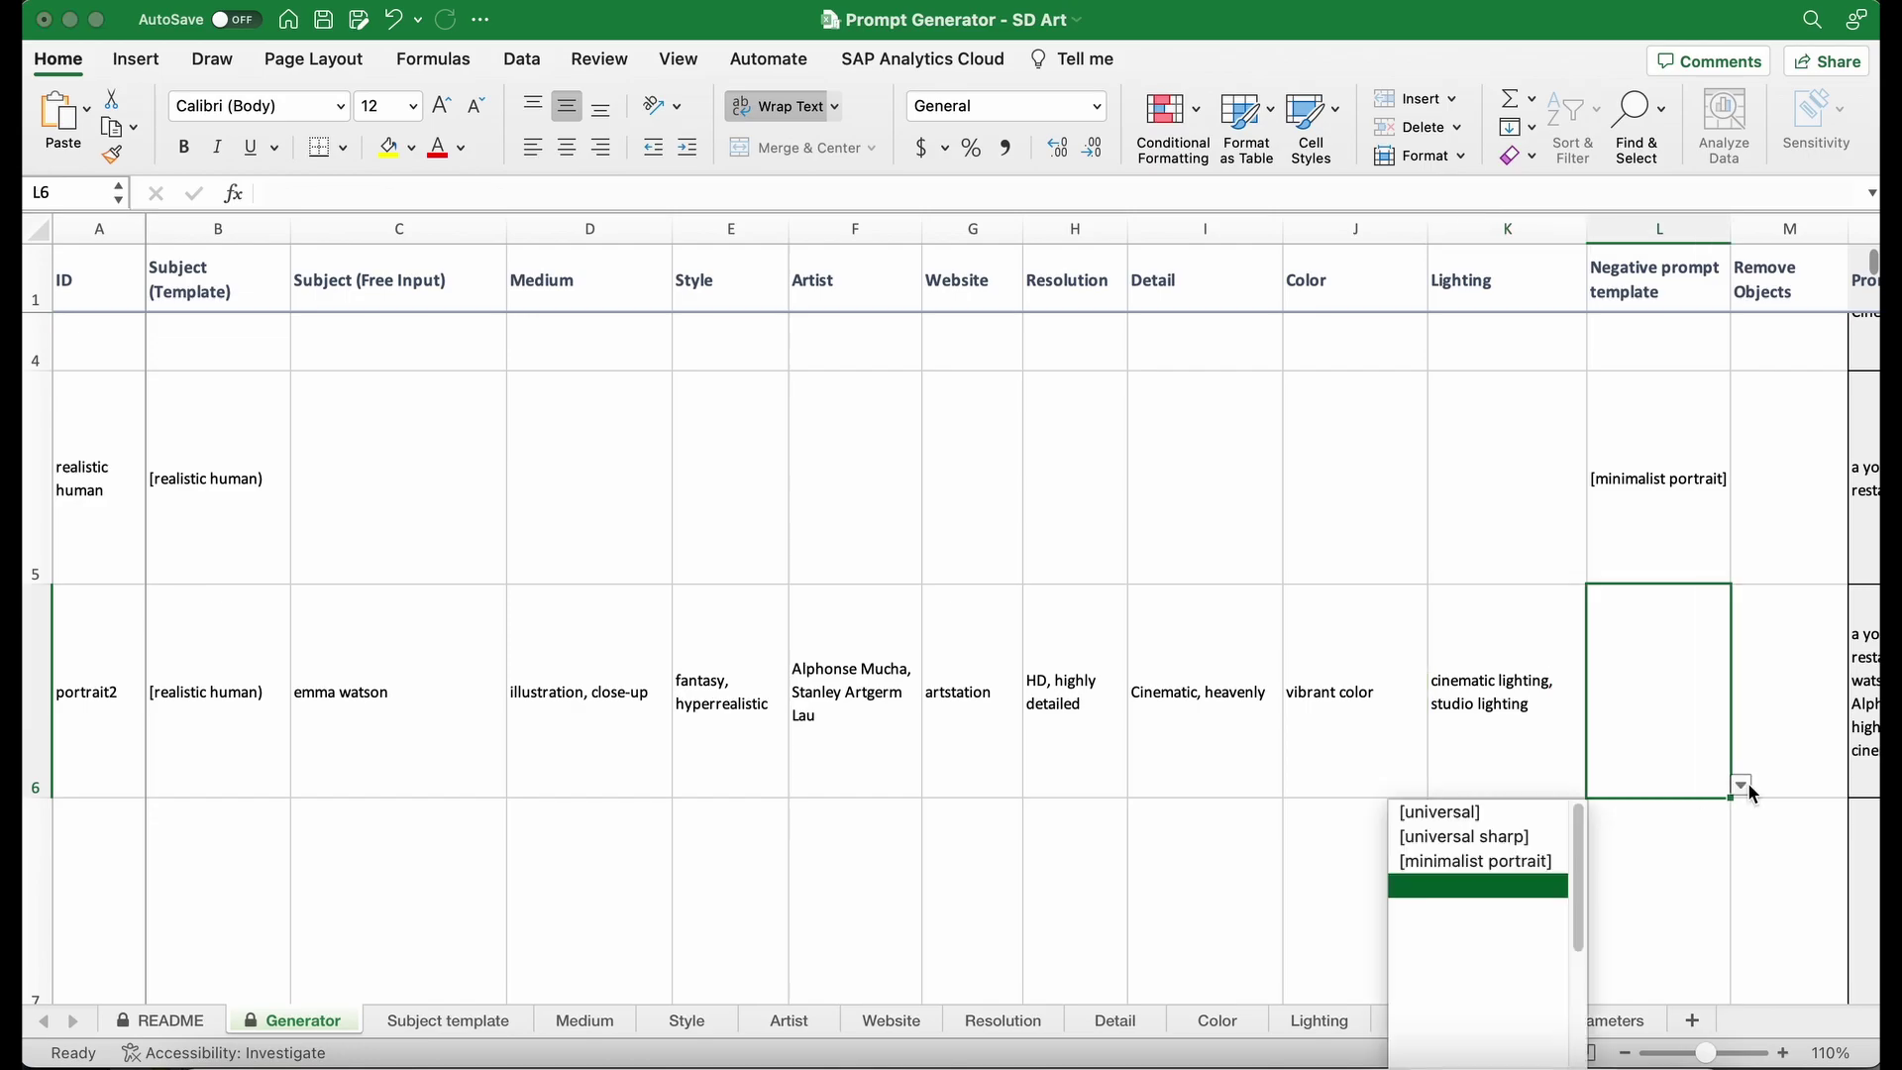
pyautogui.click(1478, 840)
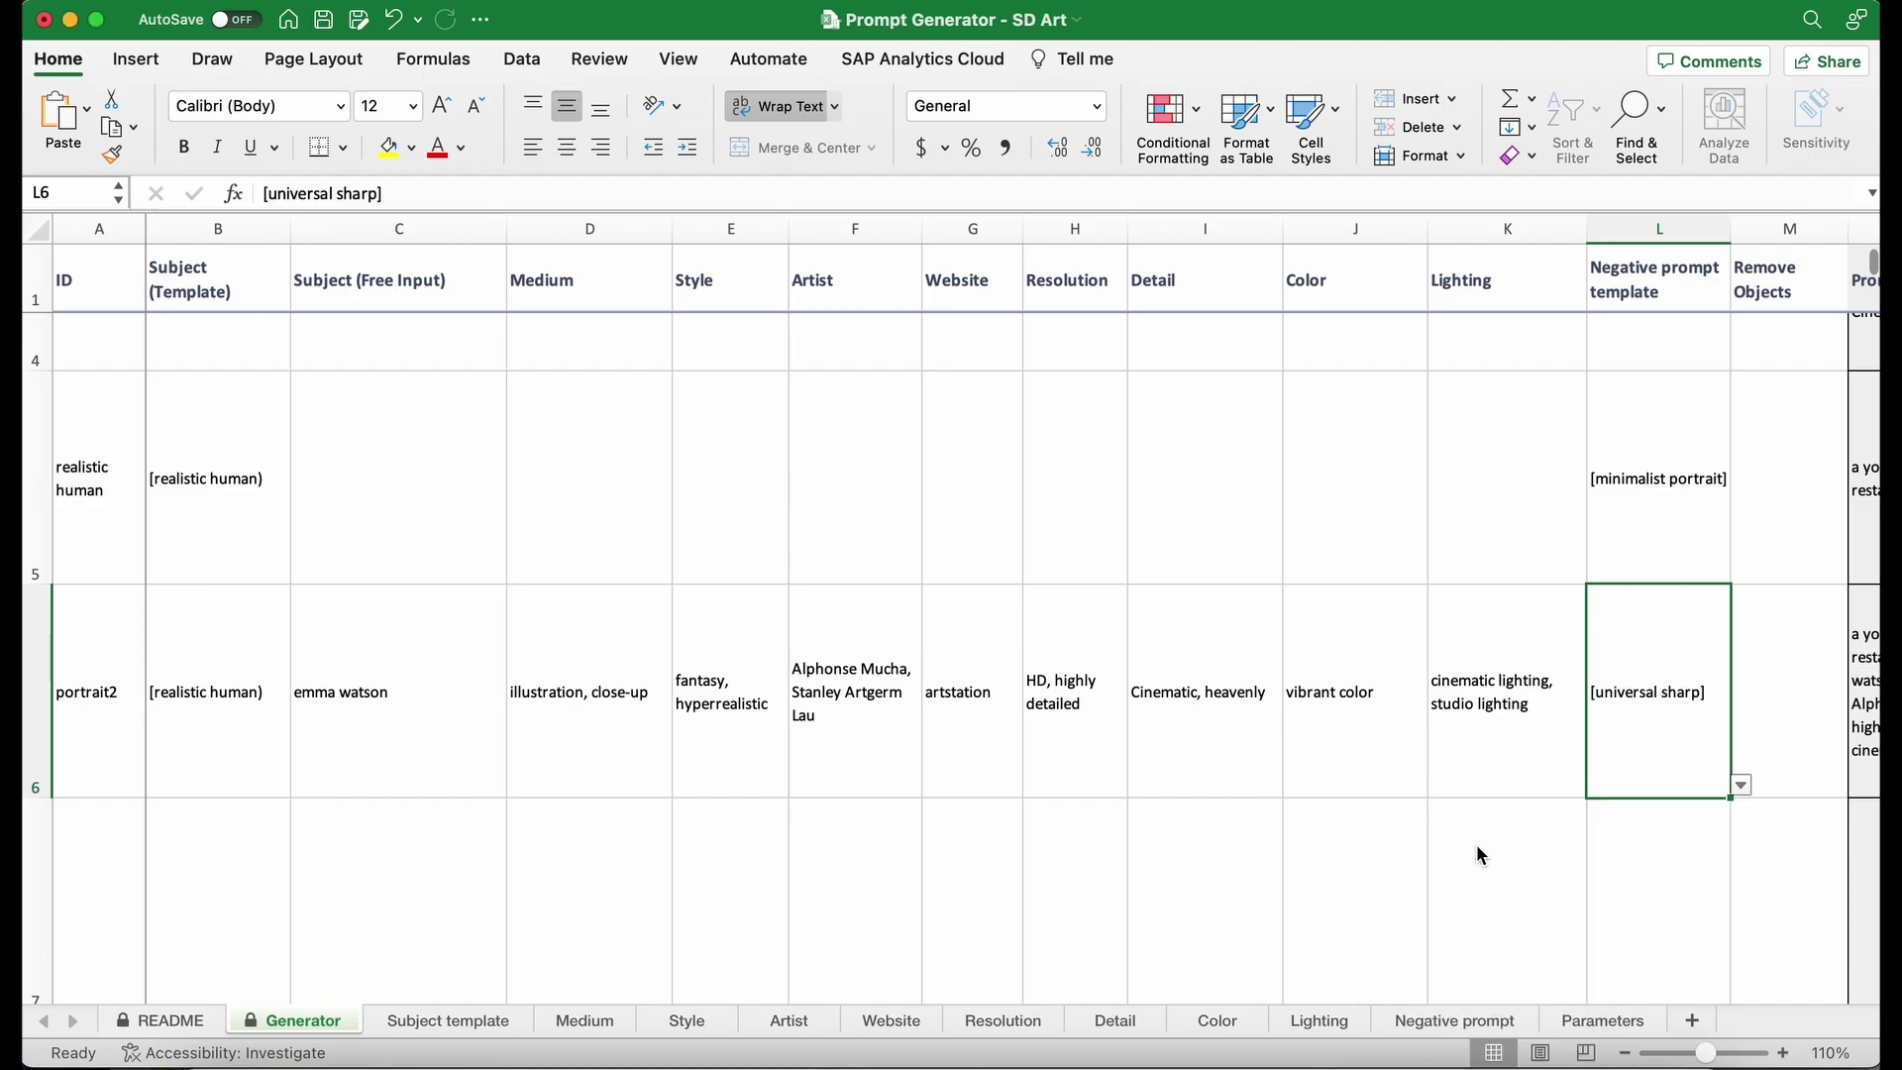
pyautogui.hscroll(10, 1632, 854)
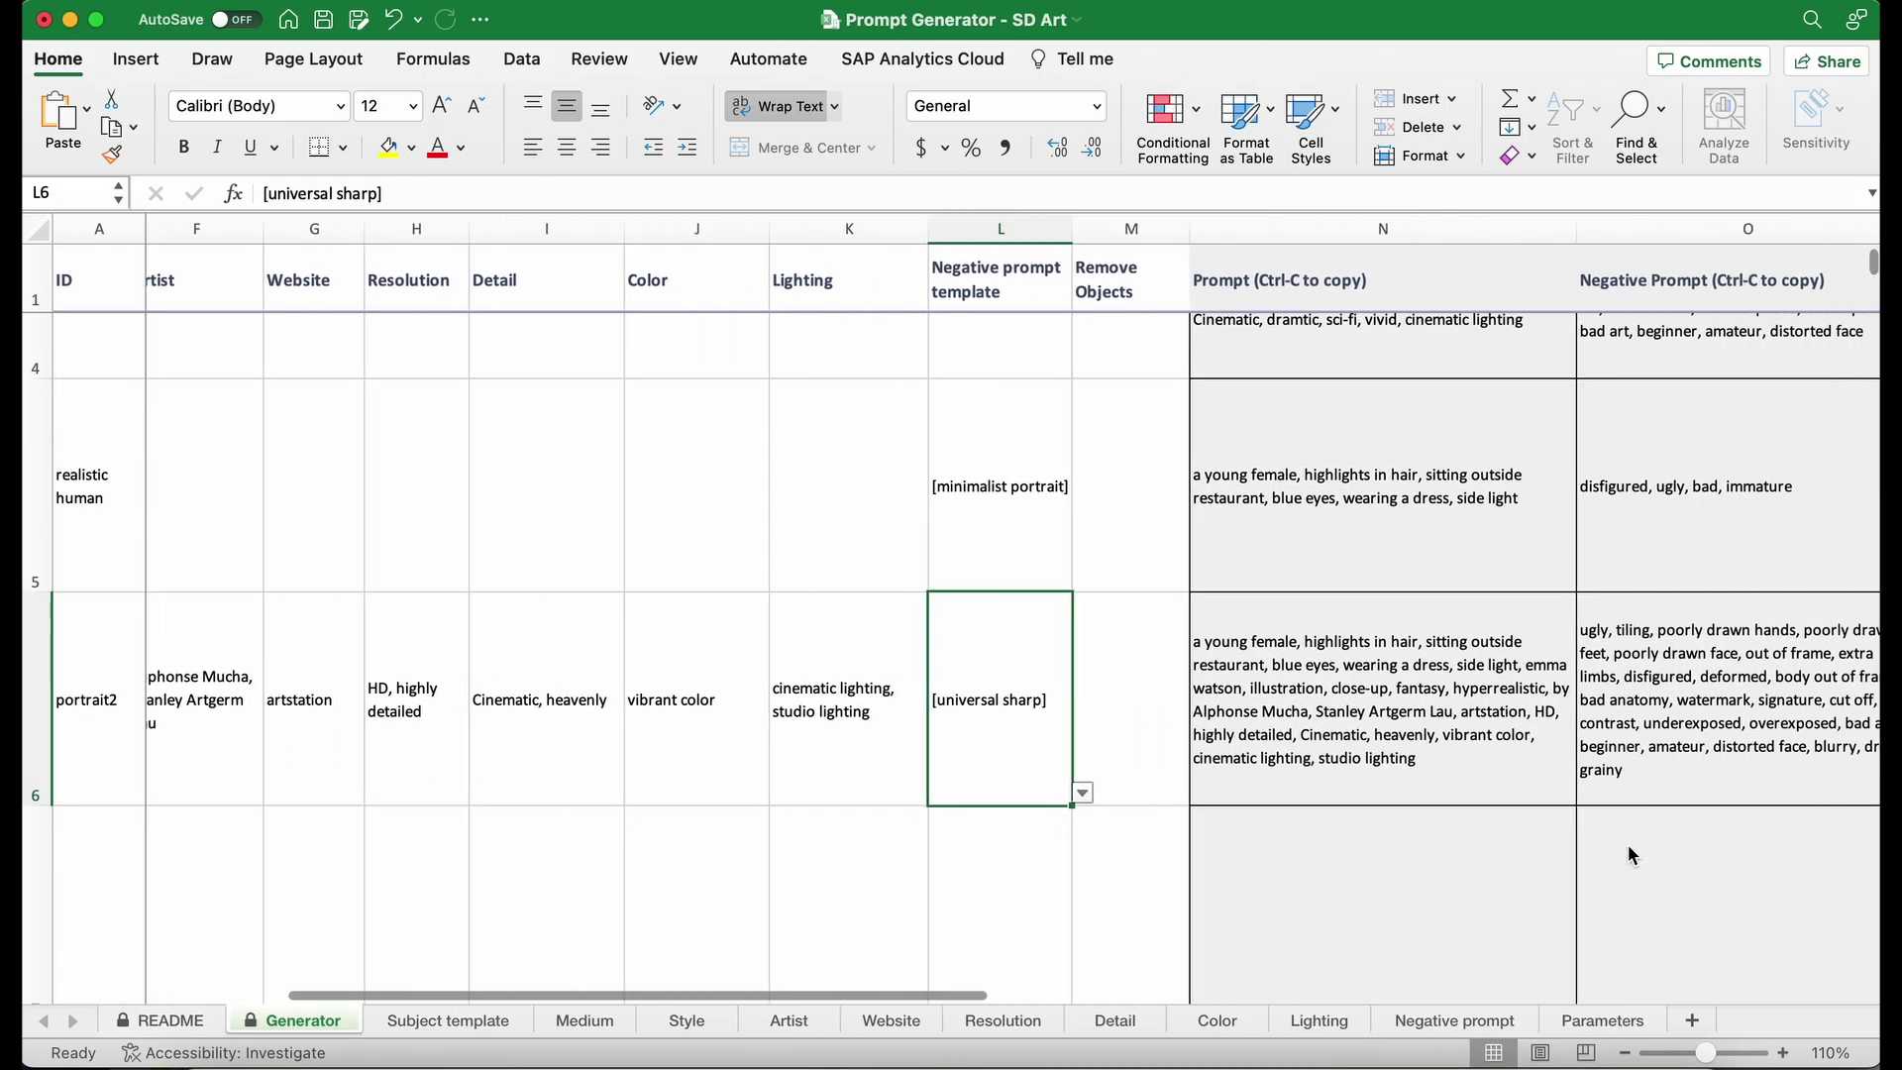
pyautogui.click(1153, 693)
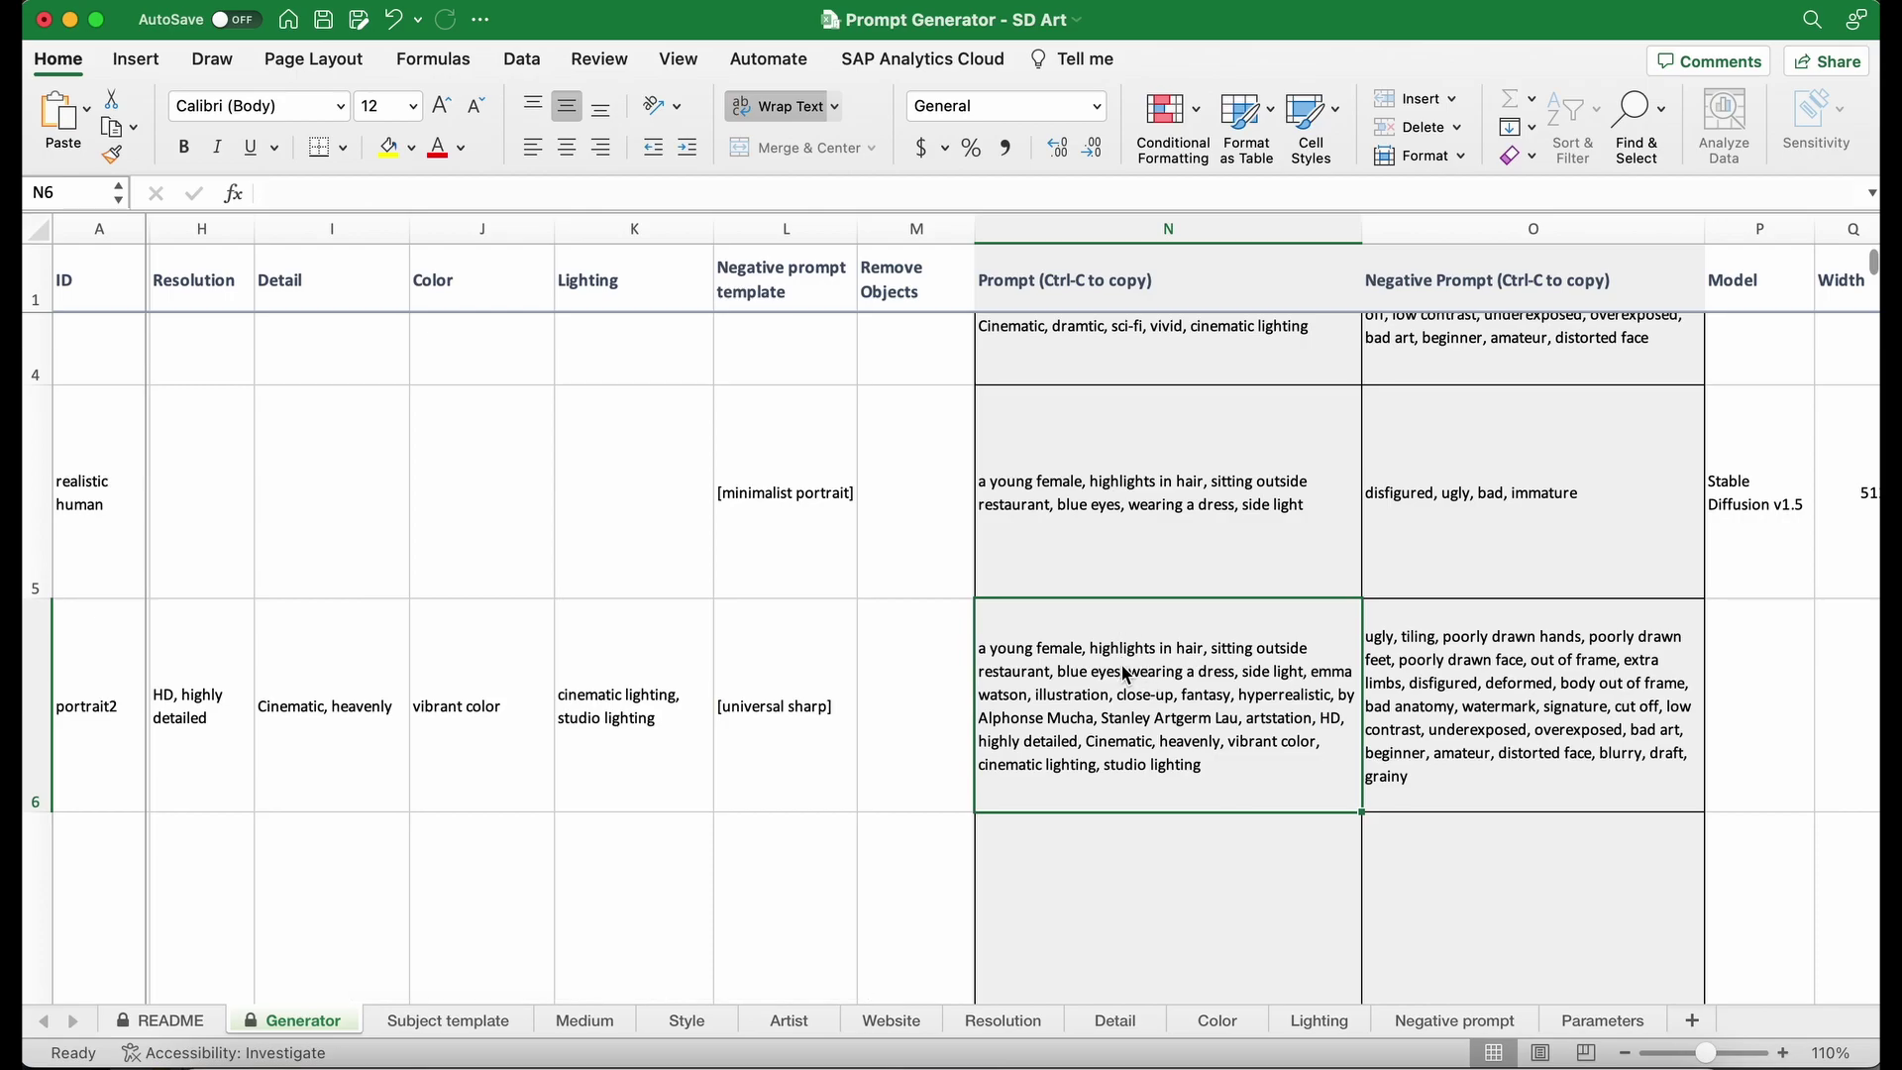
# Step: Replace the Stable Diffusion prompt with portrait2's copied prompt from Excel
pyautogui.press('super+c')
pyautogui.press('super+Tab')
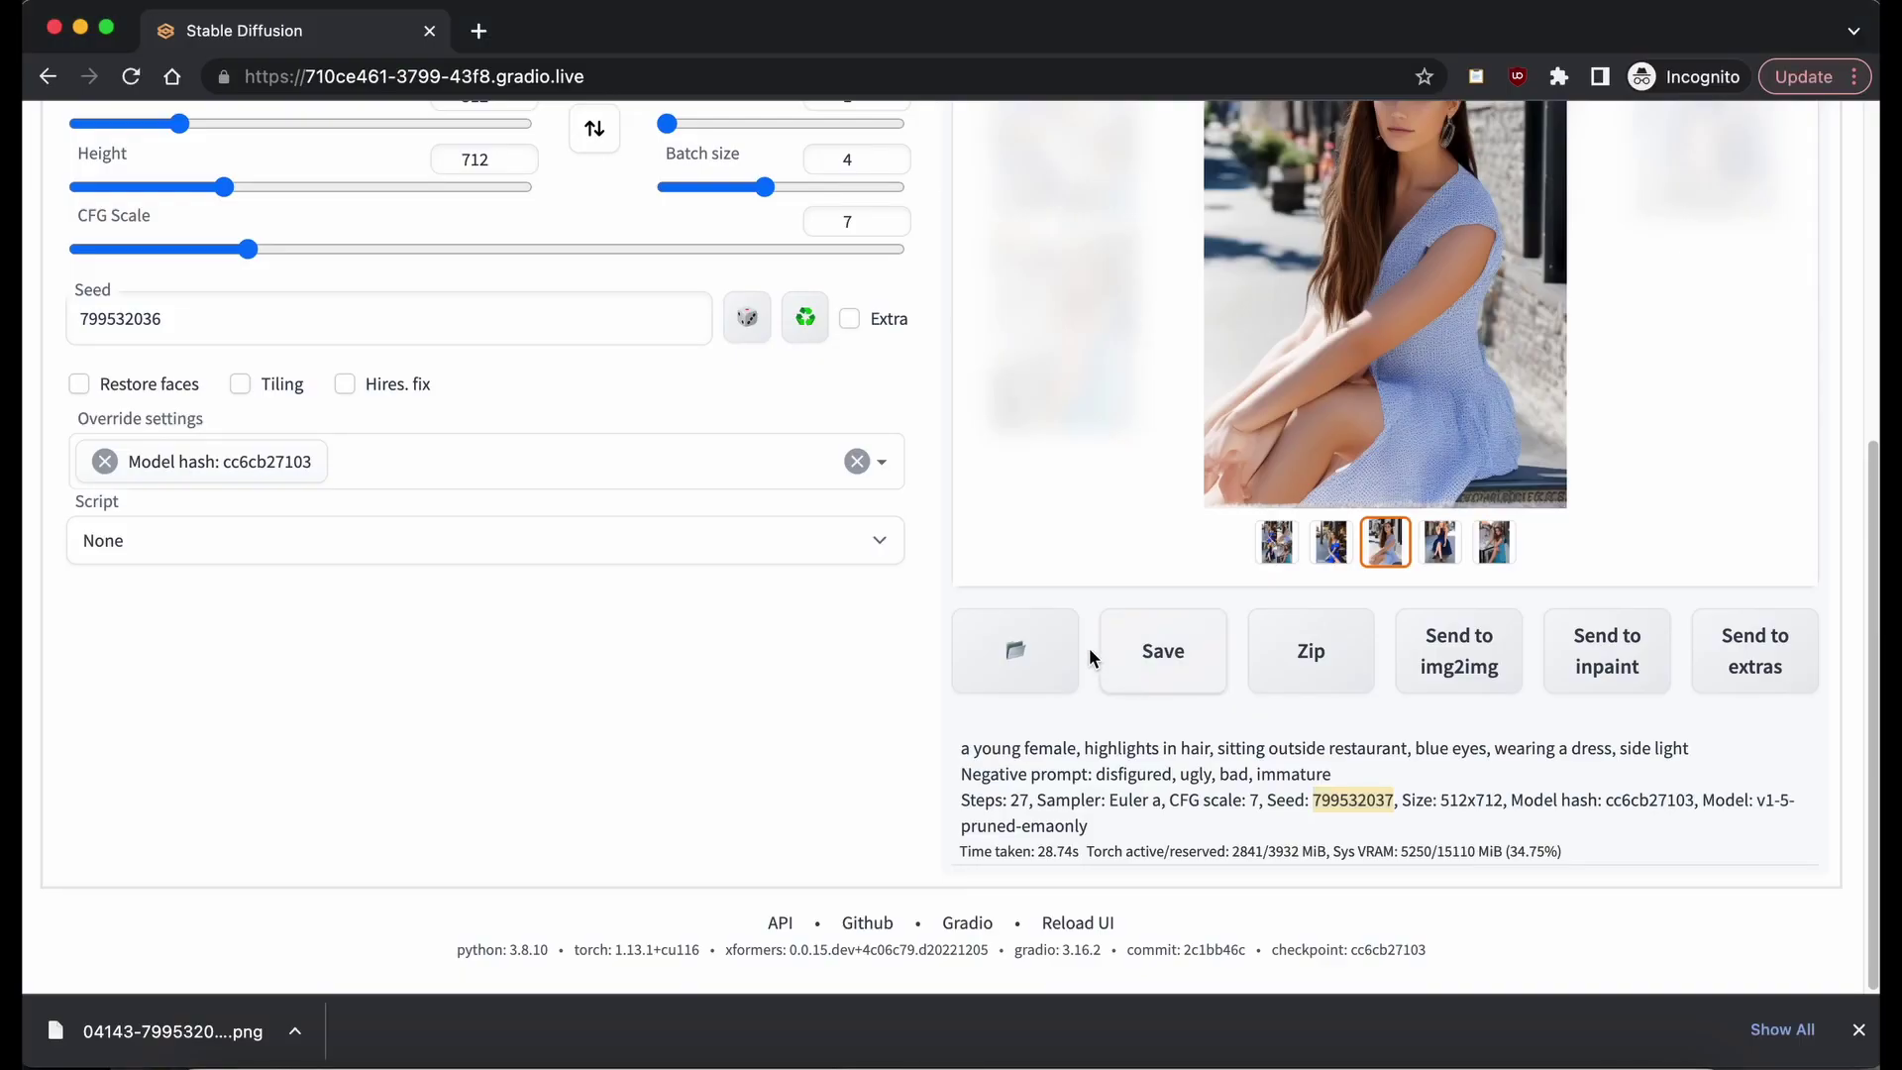
pyautogui.scroll(10, 937, 293)
pyautogui.press('super+a')
pyautogui.press('BackSpace')
pyautogui.press('super+v')
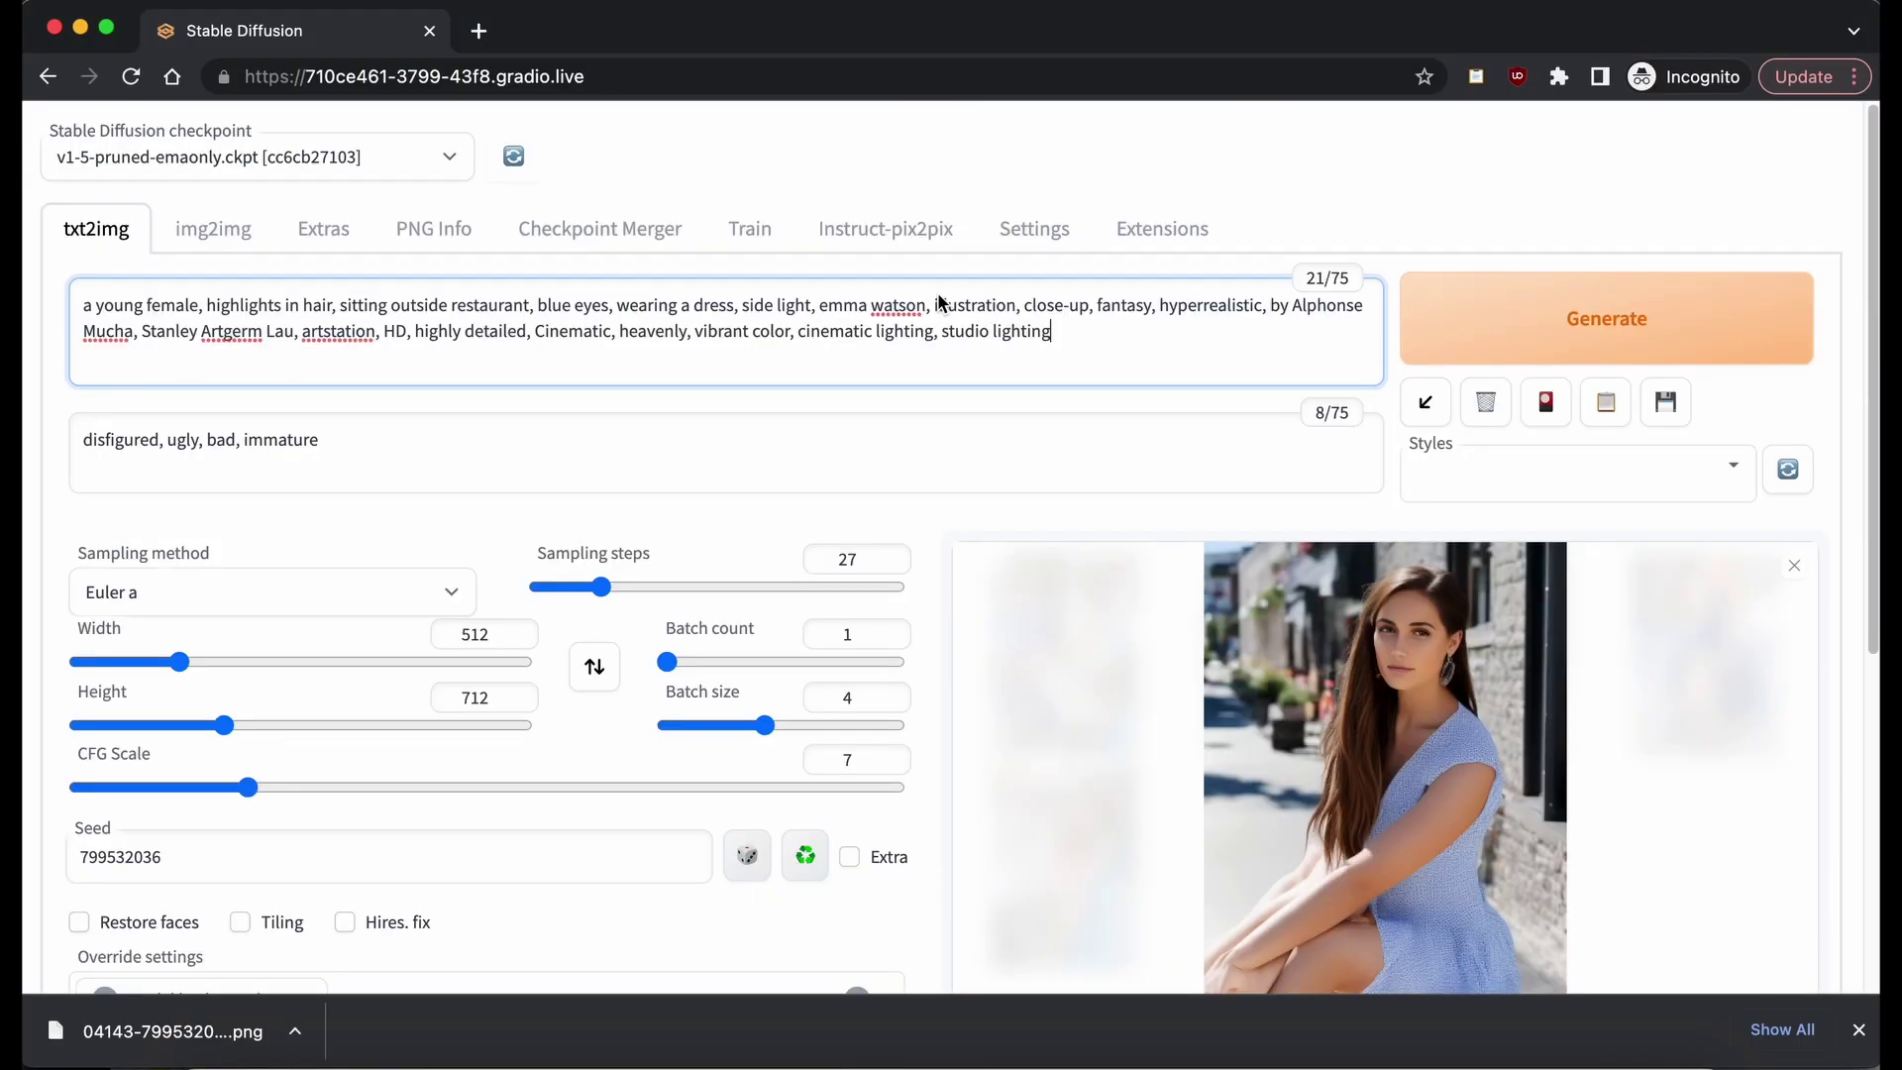
# Step: Replace the Stable Diffusion negative prompt with portrait2's negative prompt from cell O6
pyautogui.press('super+Tab')
pyautogui.press('Right')
pyautogui.press('super+c')
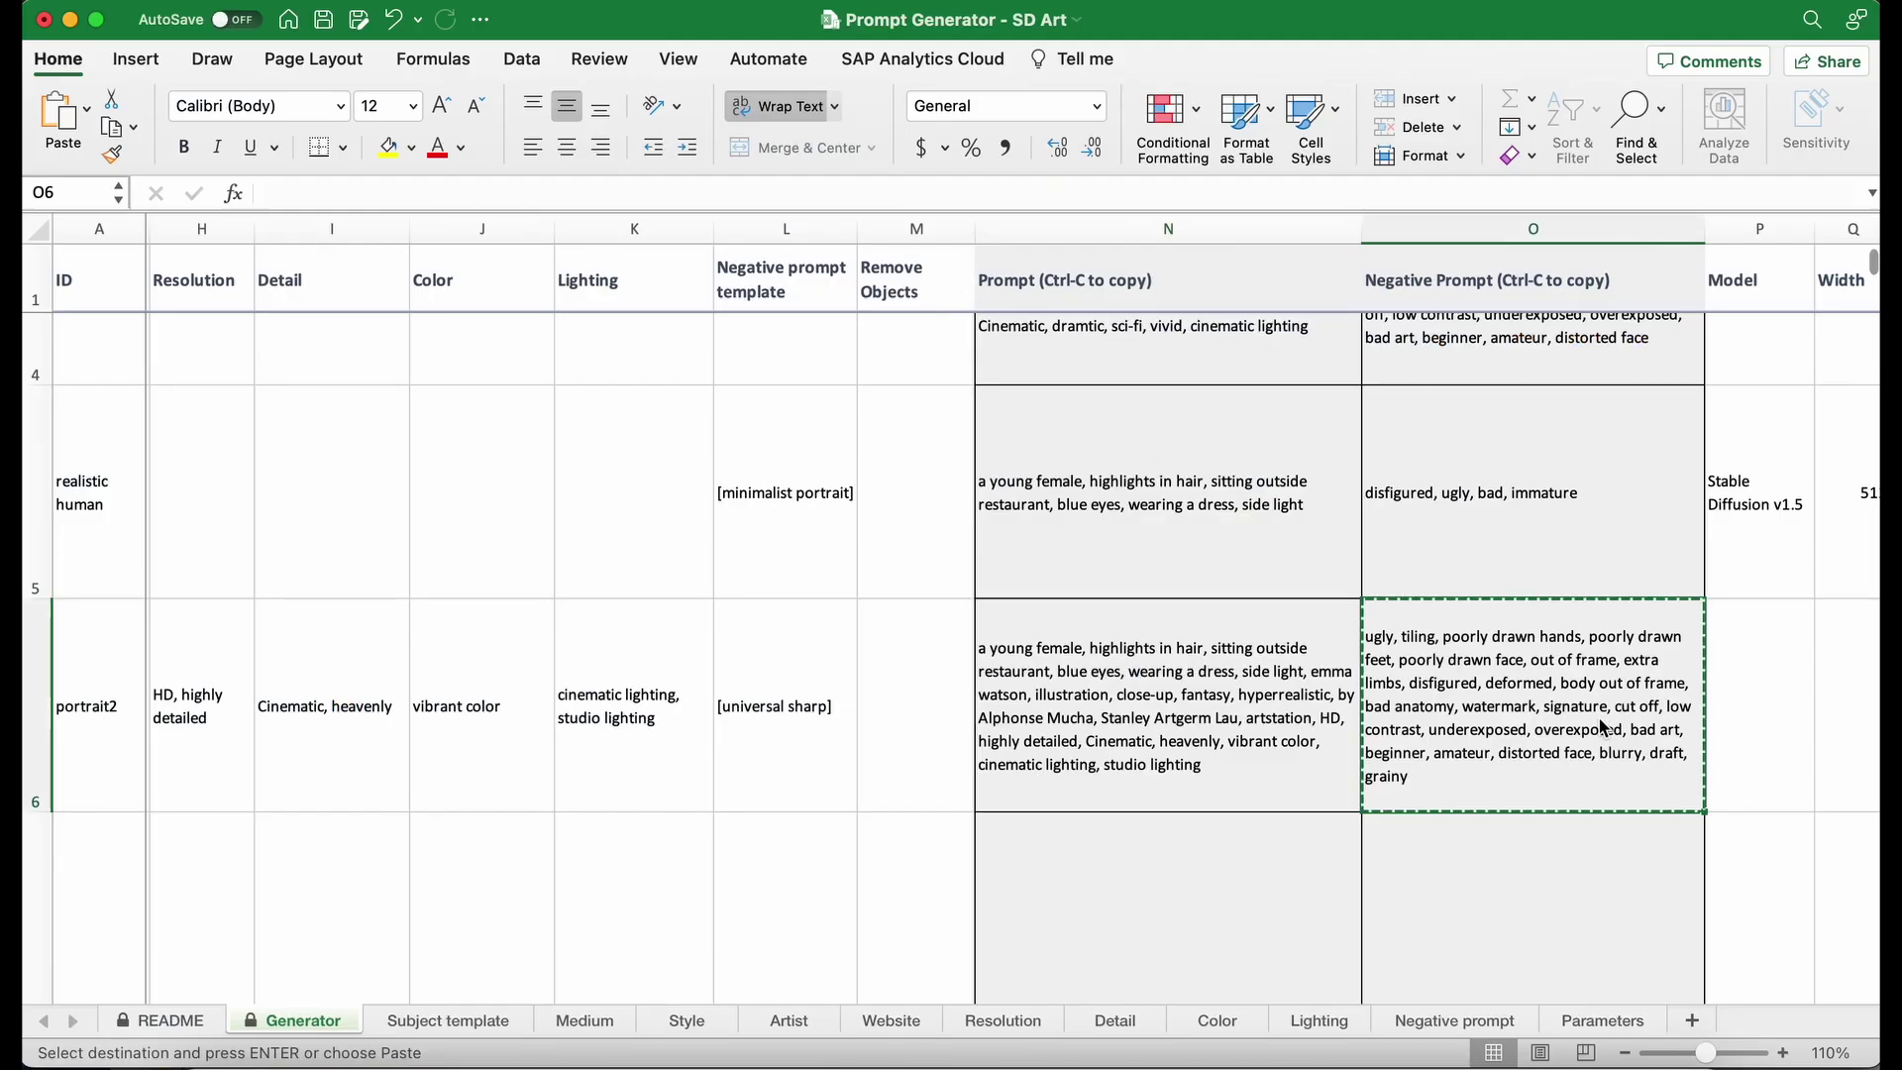
pyautogui.press('super+Tab')
pyautogui.click(976, 465)
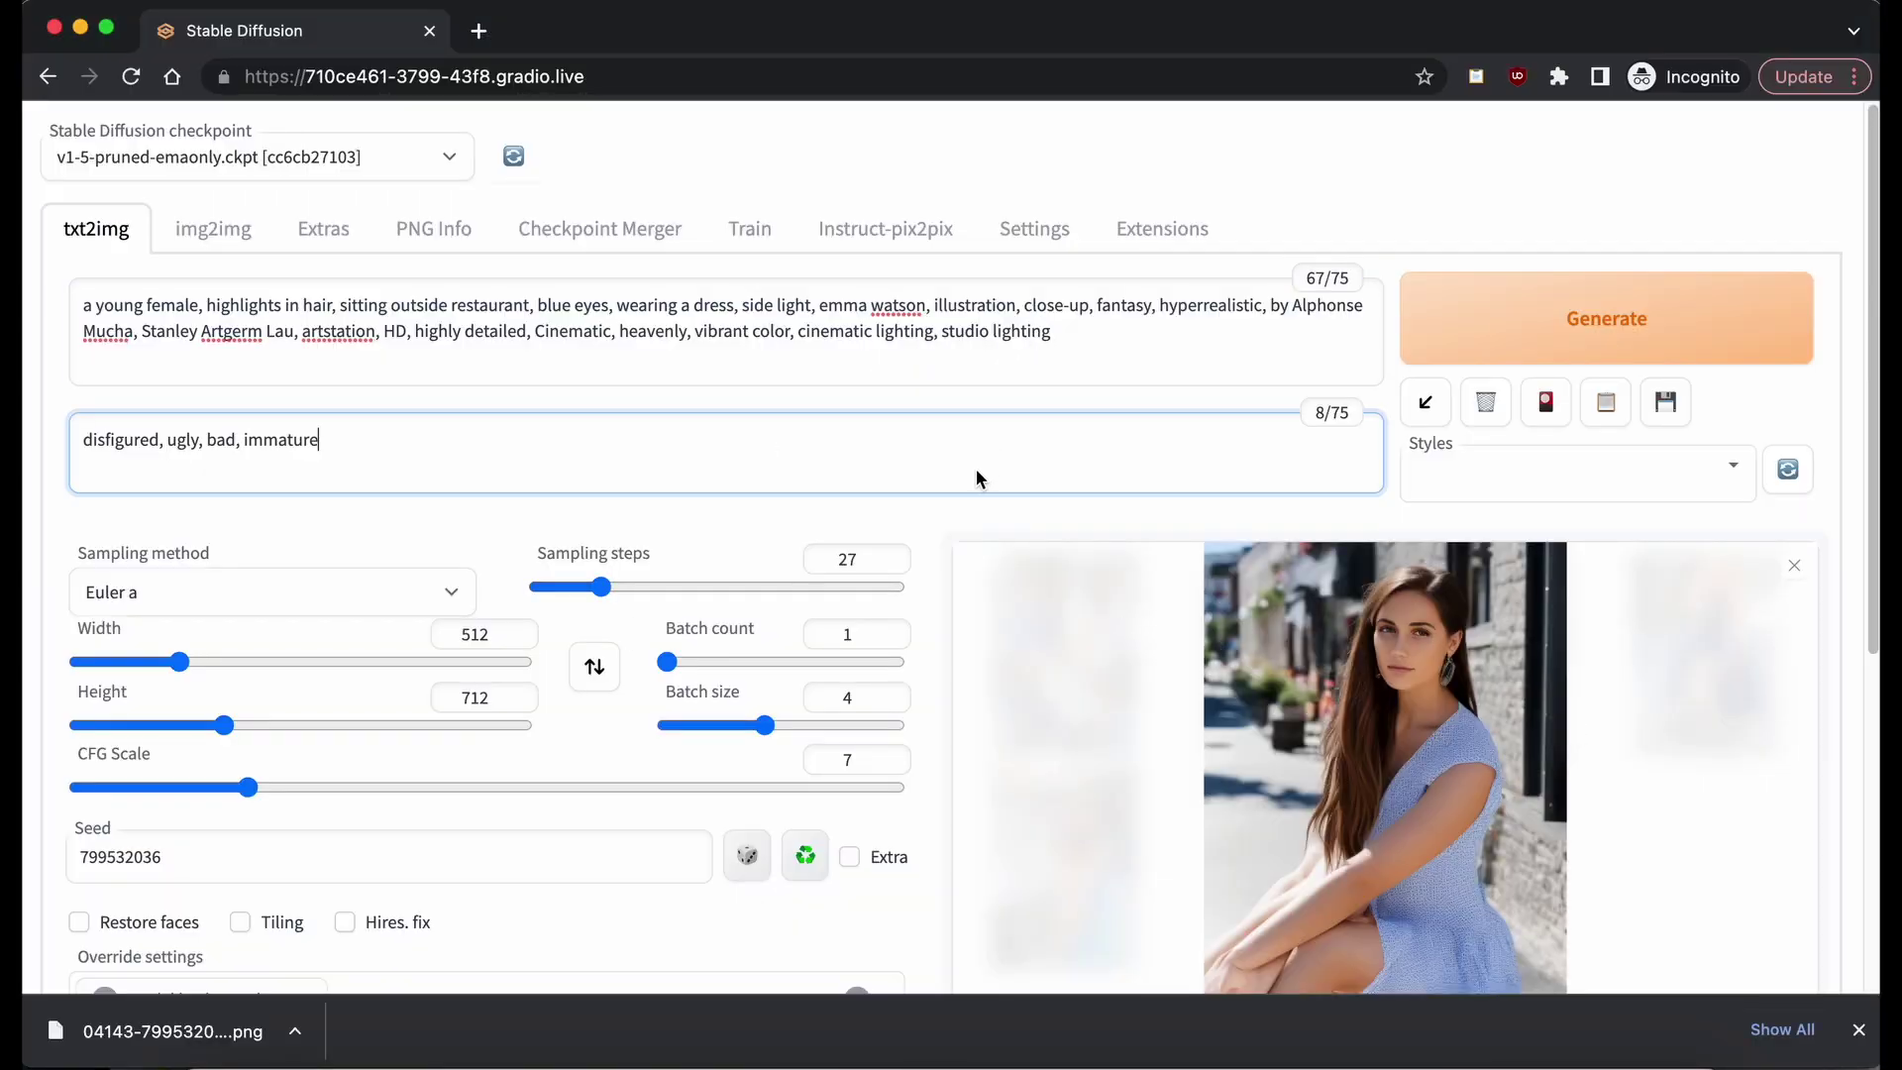
pyautogui.press('super+a')
pyautogui.press('BackSpace')
pyautogui.press('super+v')
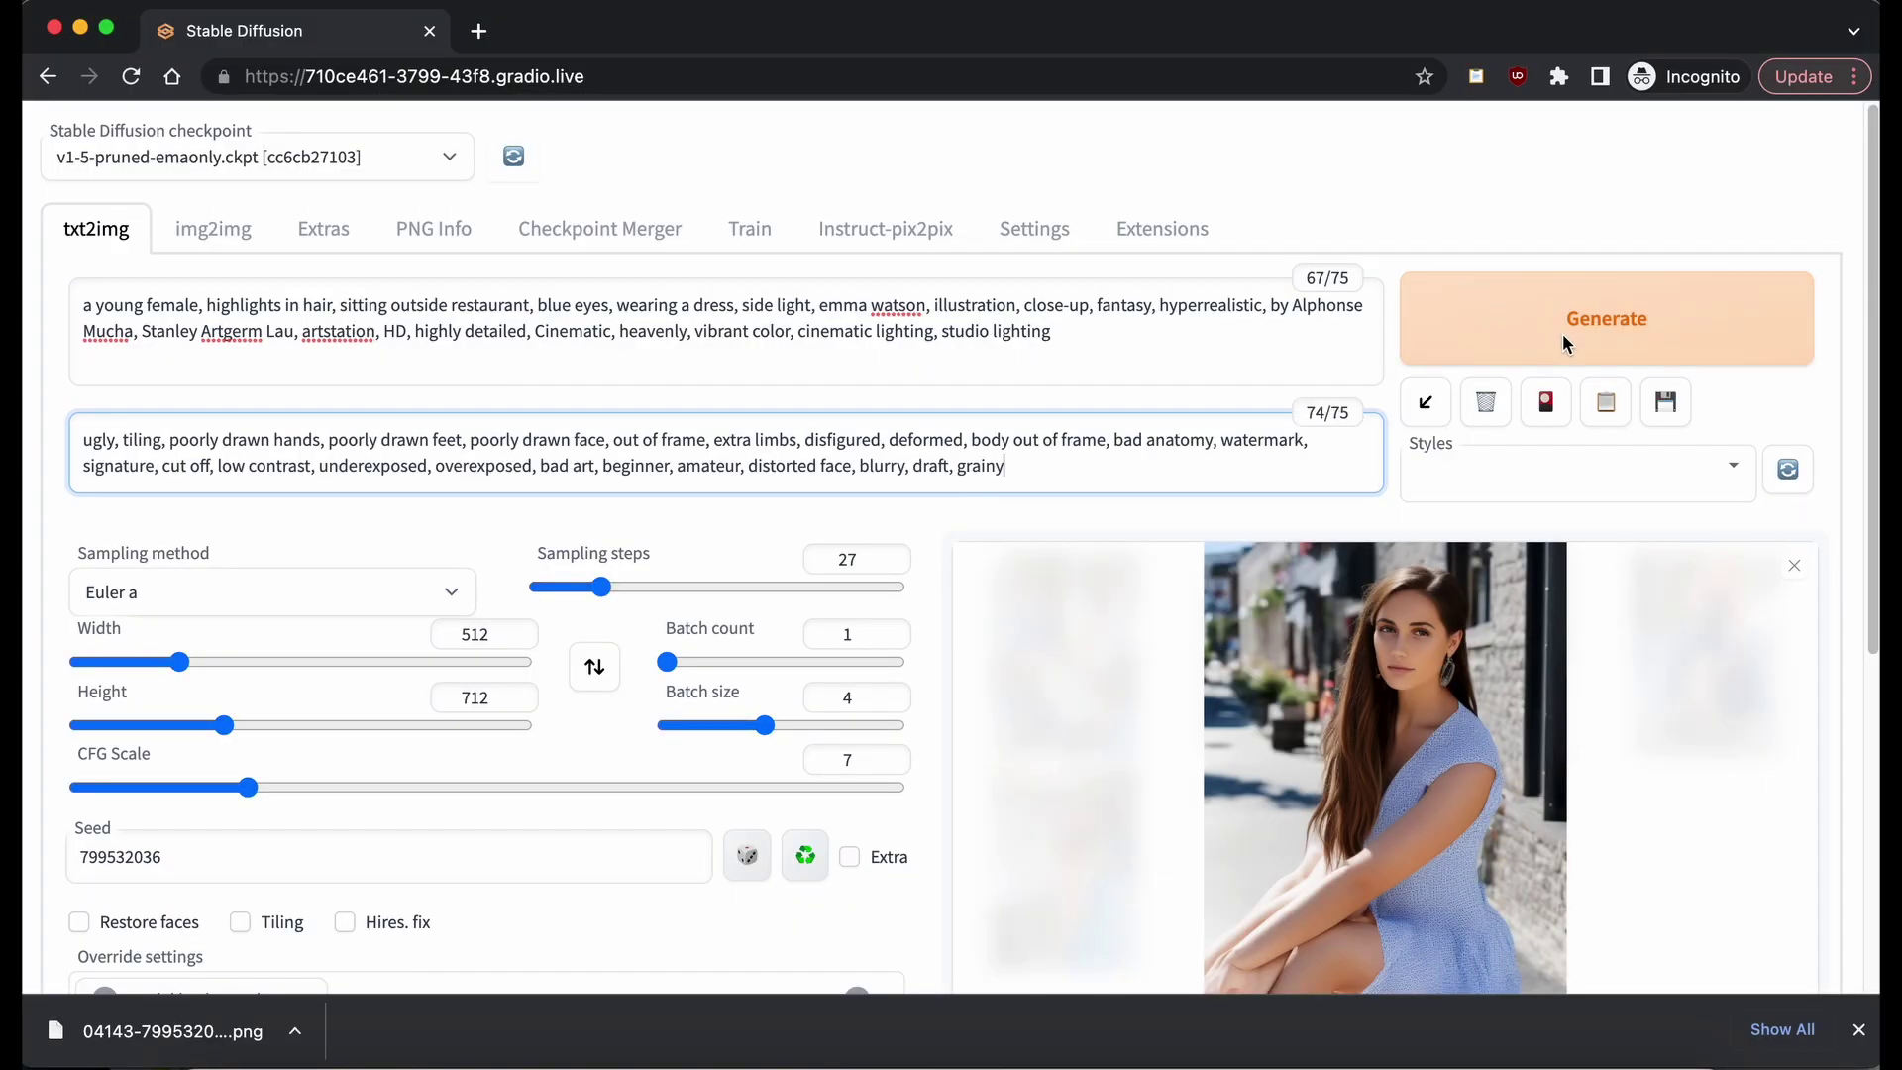
# Step: Generate a new batch and save the enlarged fifth, red-haired portrait to disk
pyautogui.click(1563, 335)
pyautogui.scroll(-2, 1609, 513)
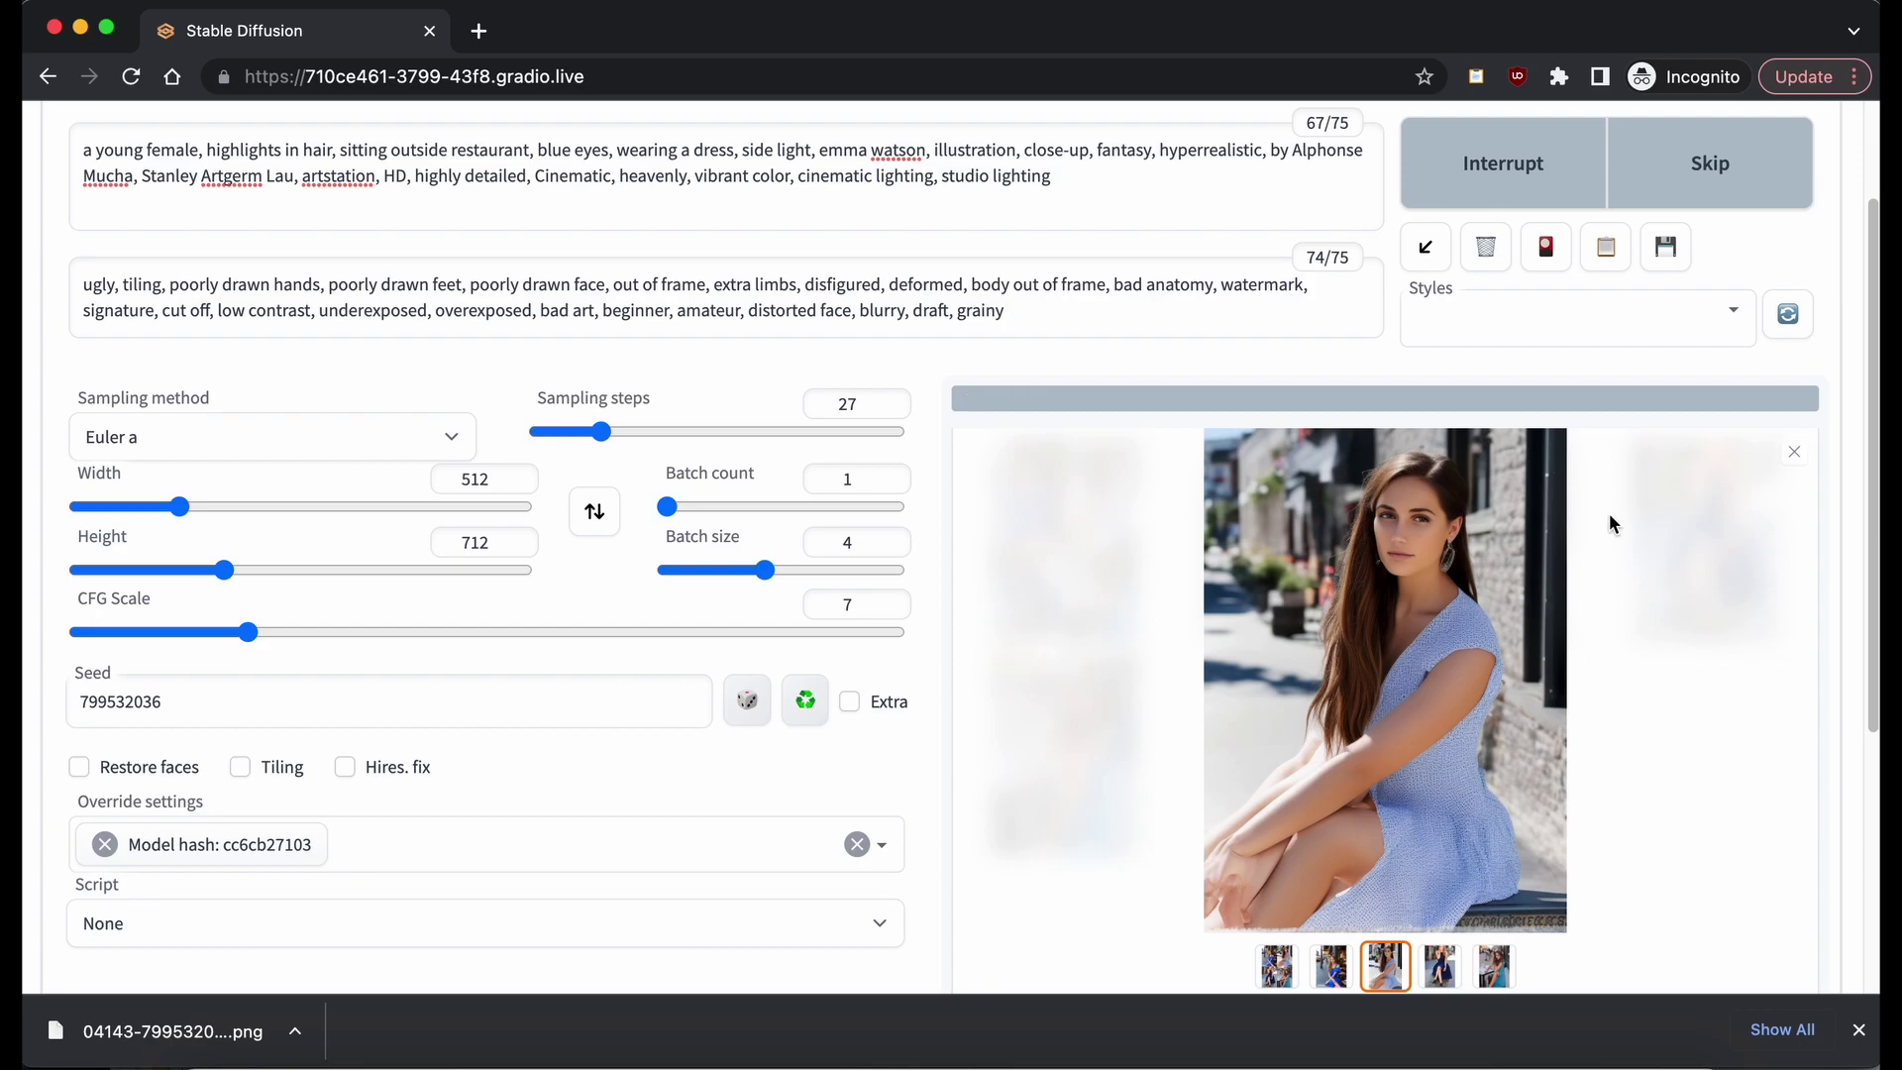
pyautogui.scroll(-2, 1609, 513)
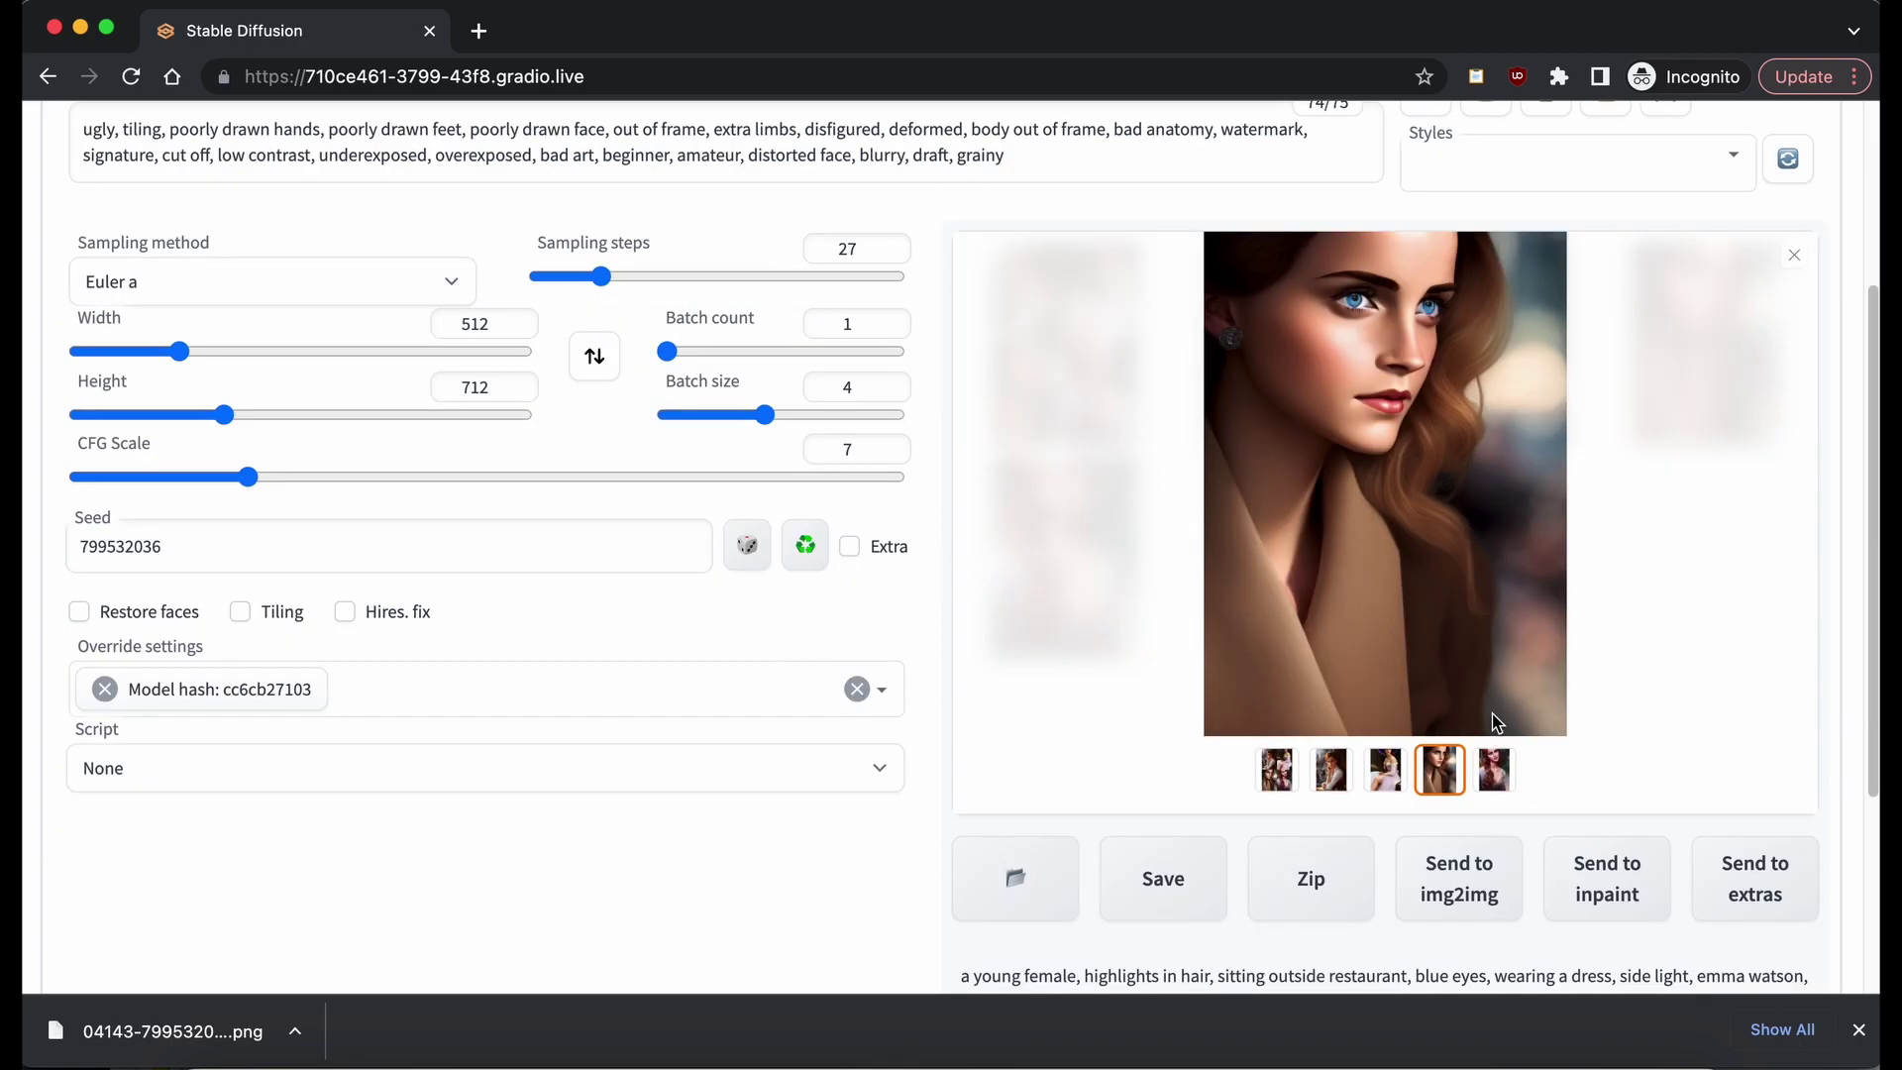
pyautogui.click(1494, 770)
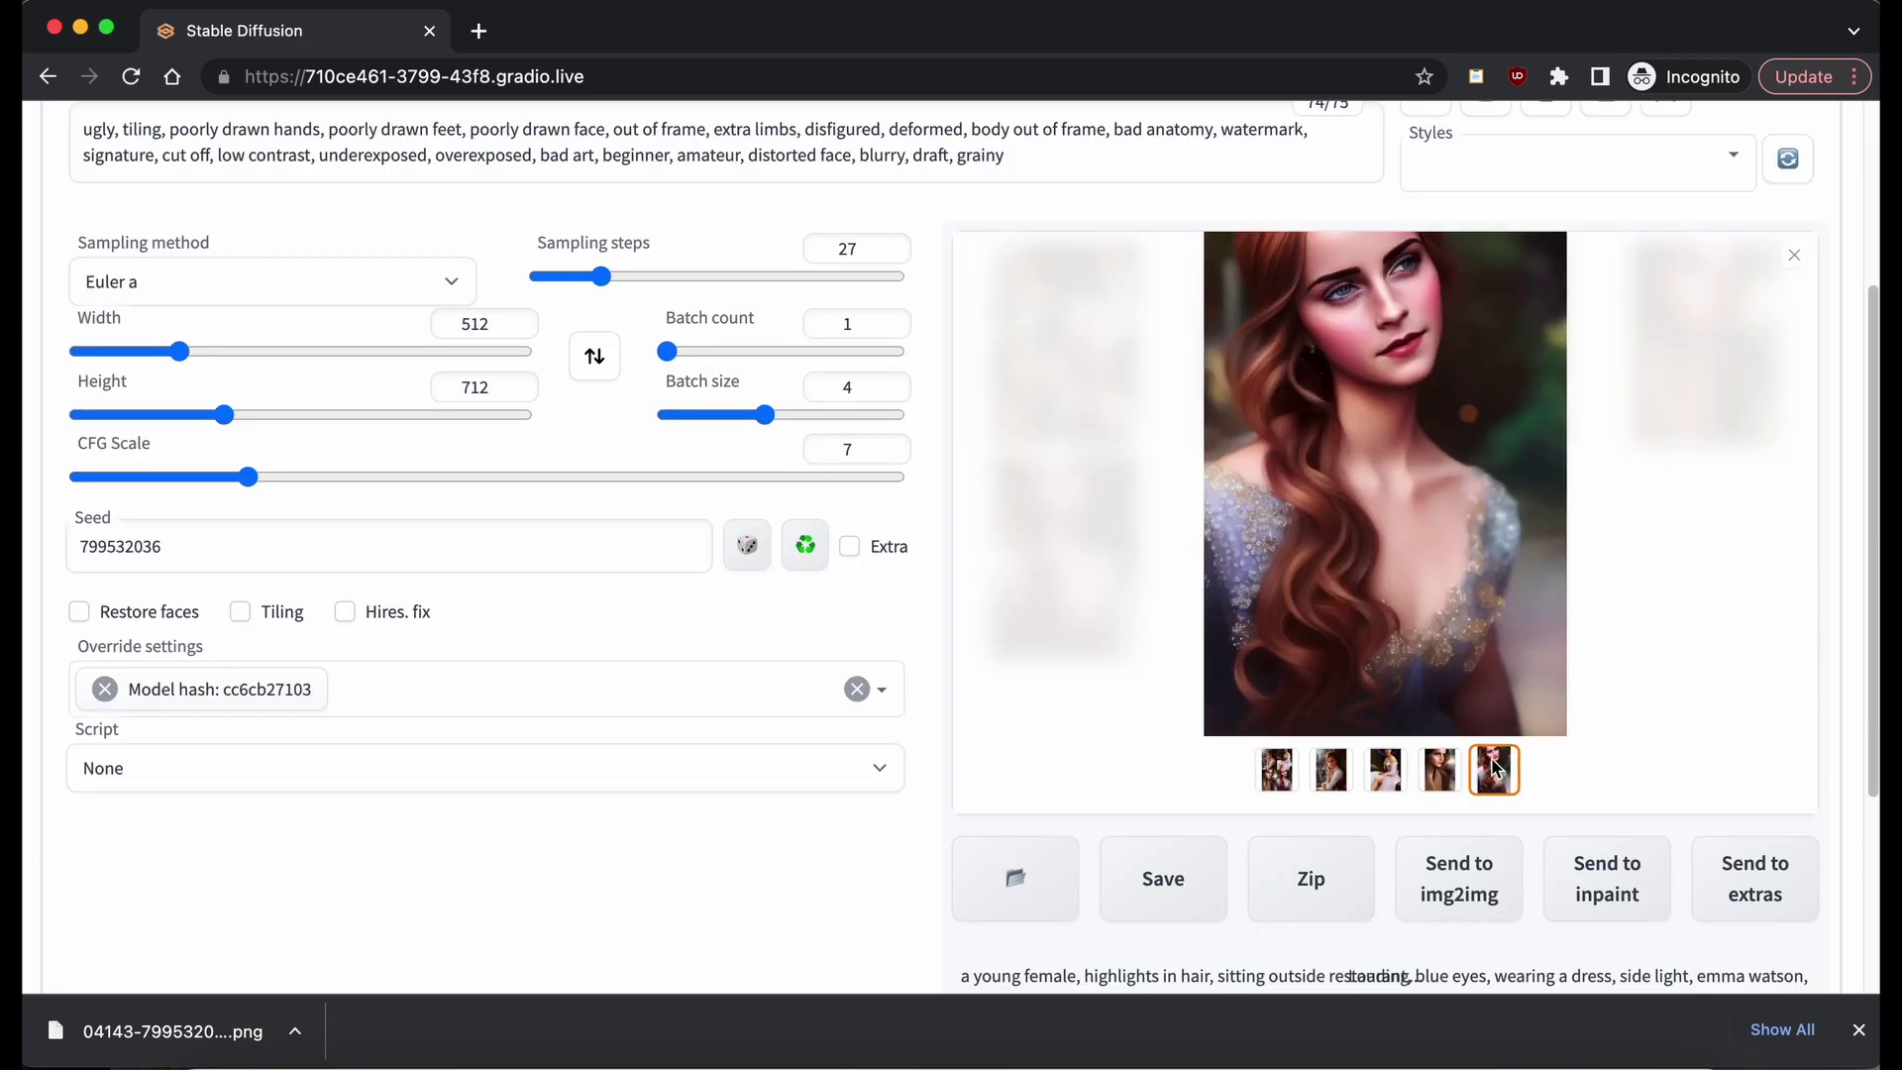
pyautogui.click(1415, 442)
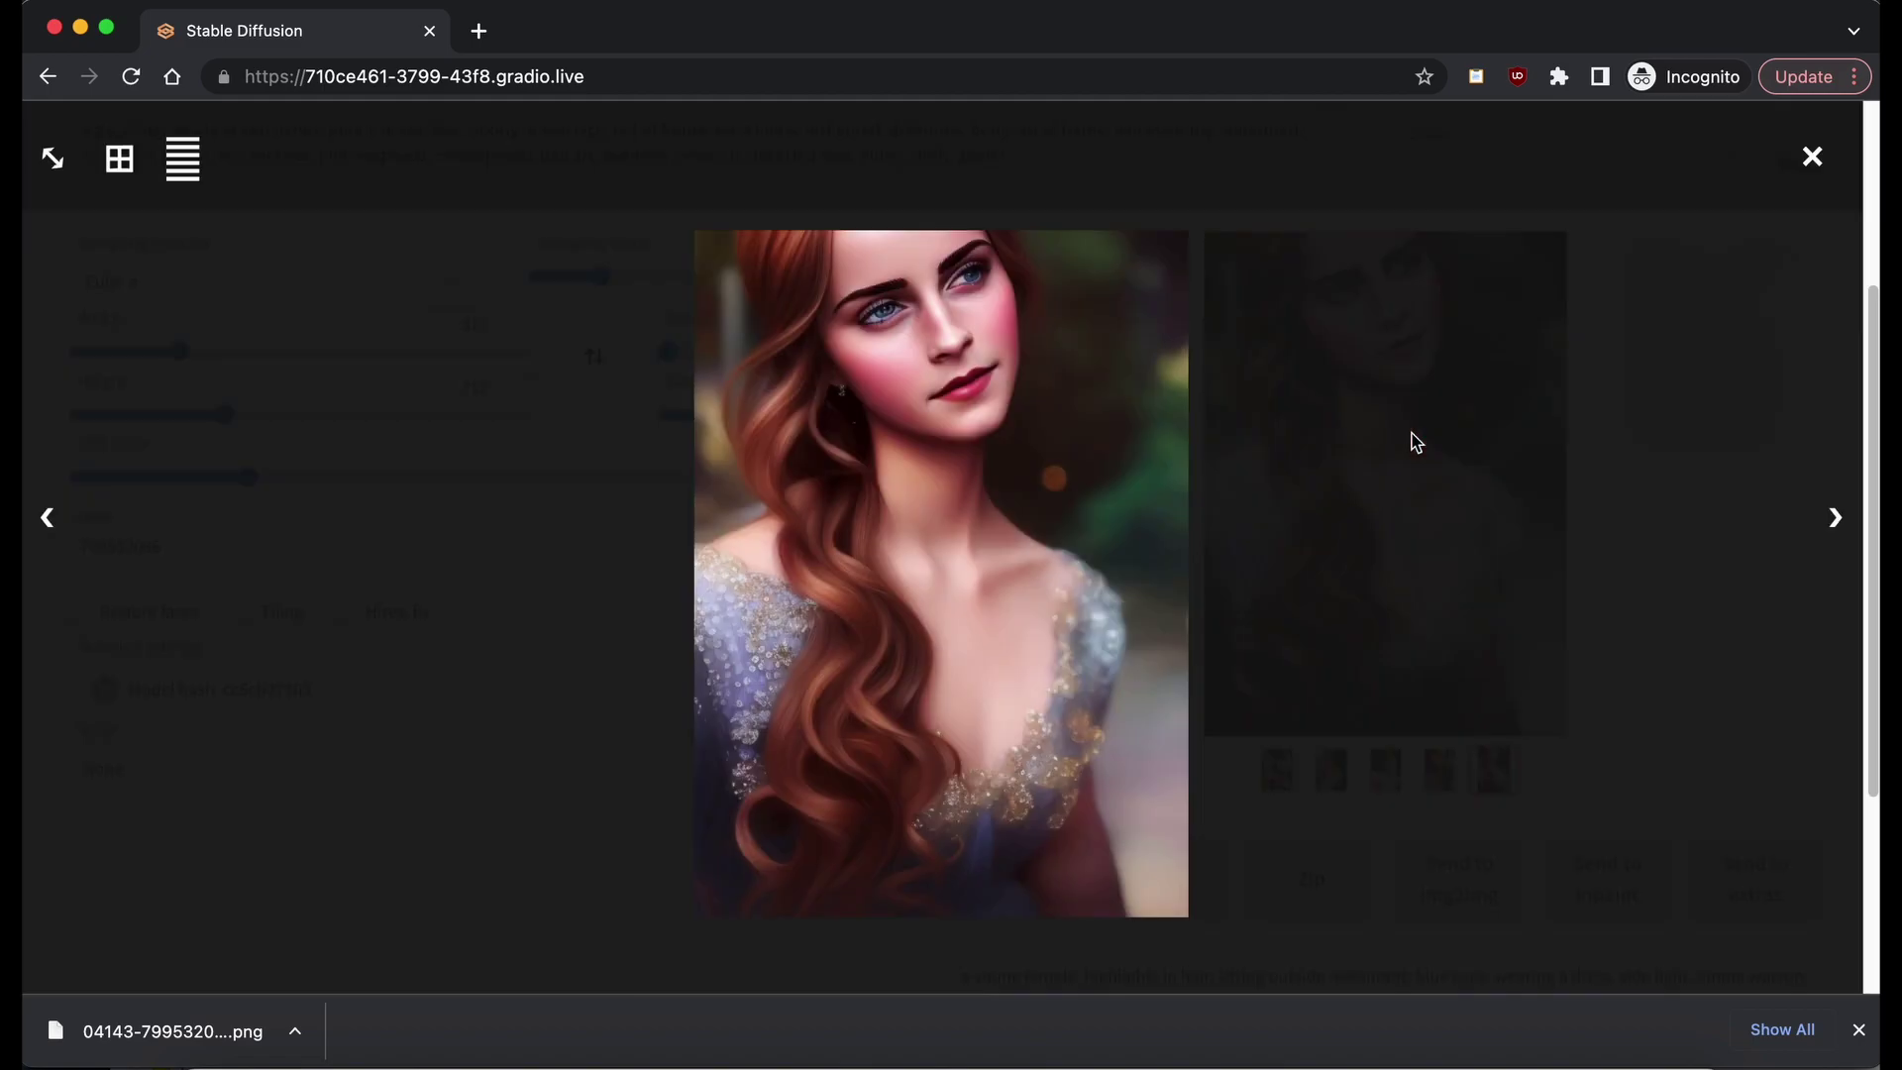
pyautogui.rightClick(1057, 485)
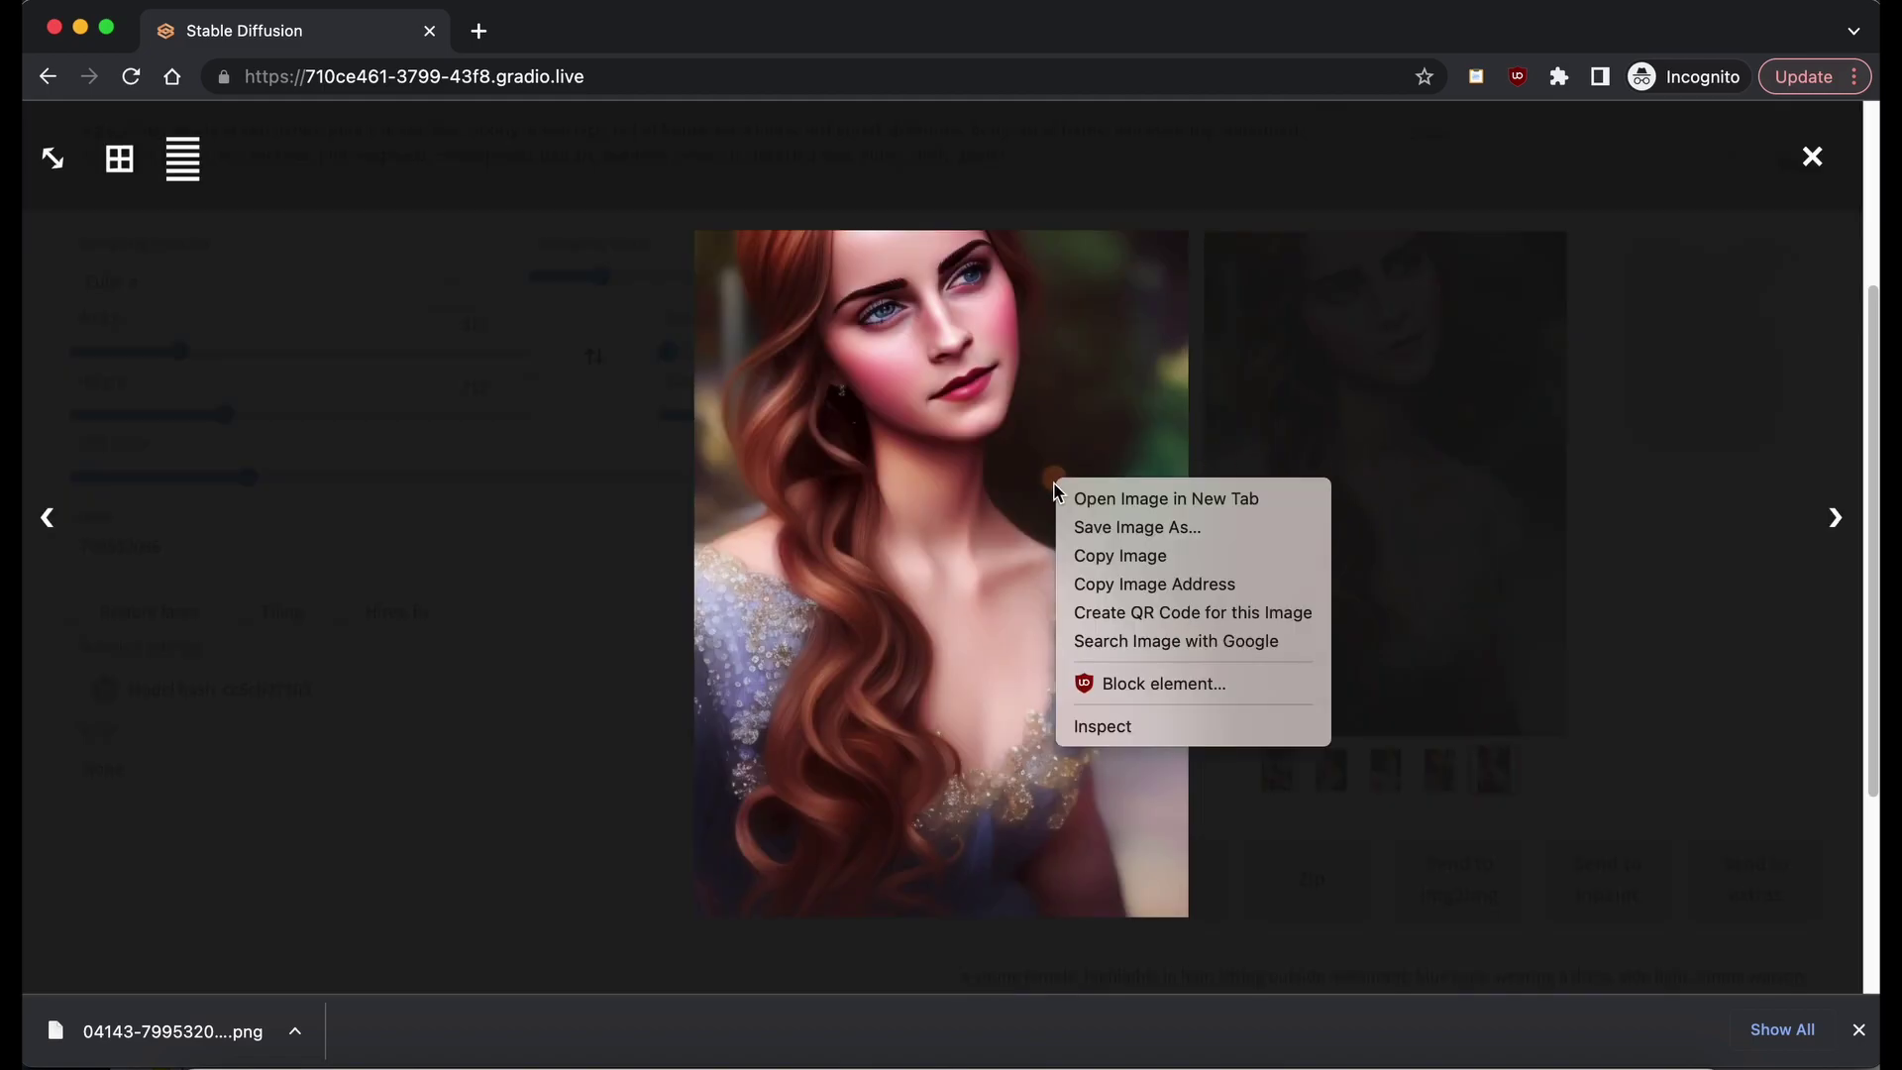
pyautogui.click(1106, 527)
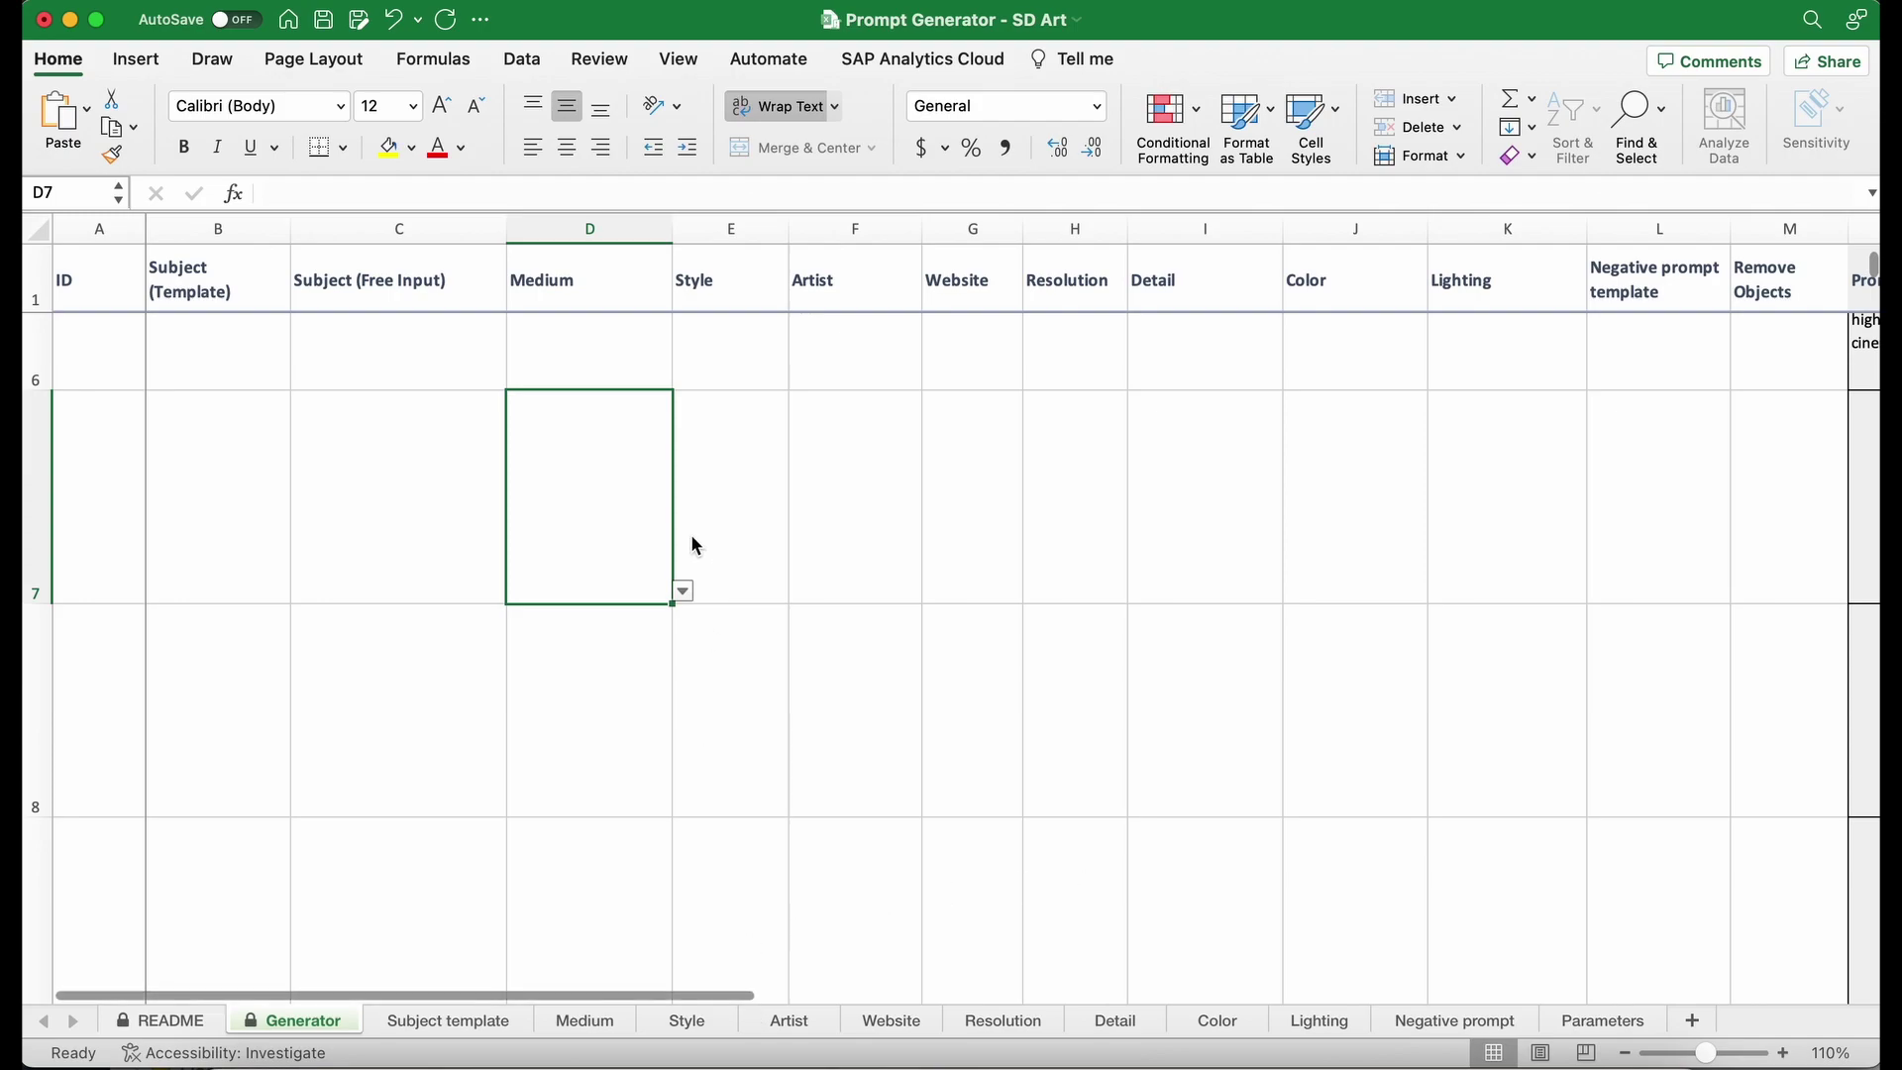
# Step: Browse D7's Medium keyword list, close it without choosing, and open the Medium sheet
pyautogui.click(683, 591)
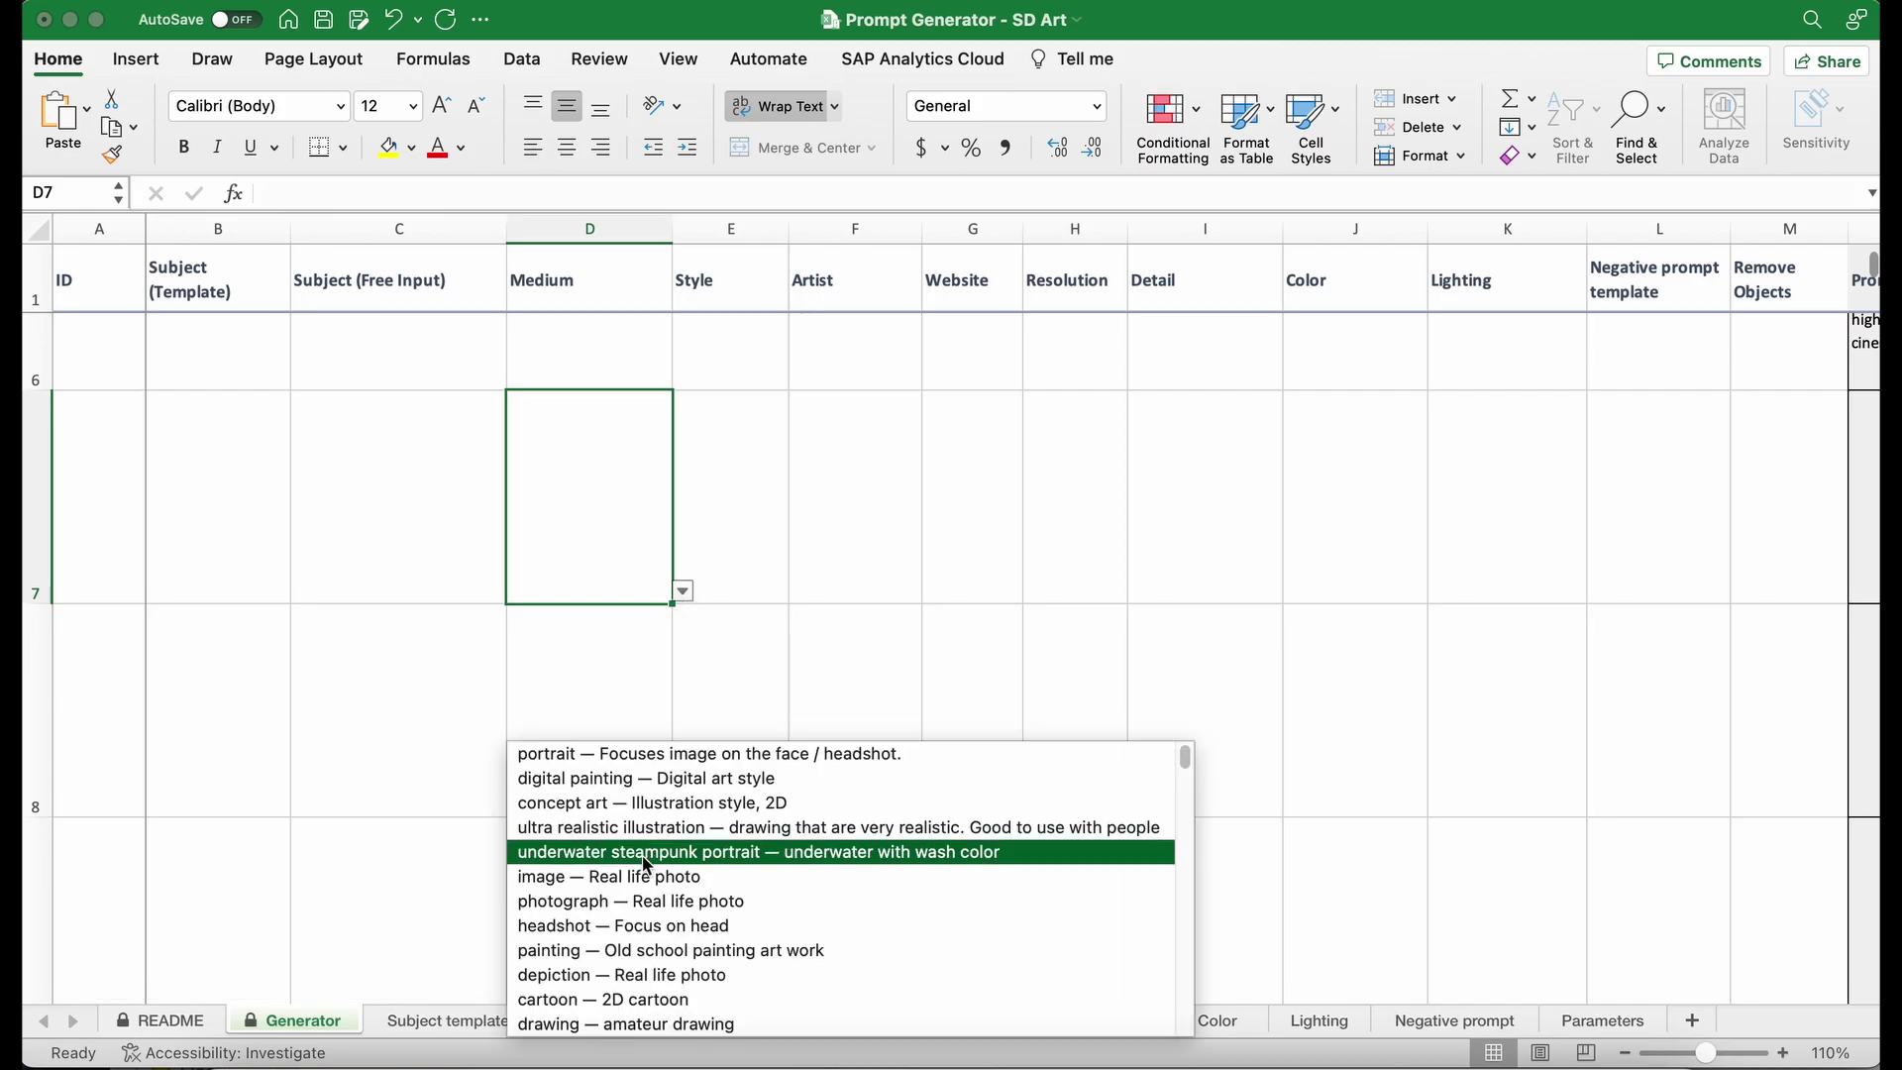
pyautogui.scroll(-3, 645, 869)
pyautogui.scroll(-5, 645, 870)
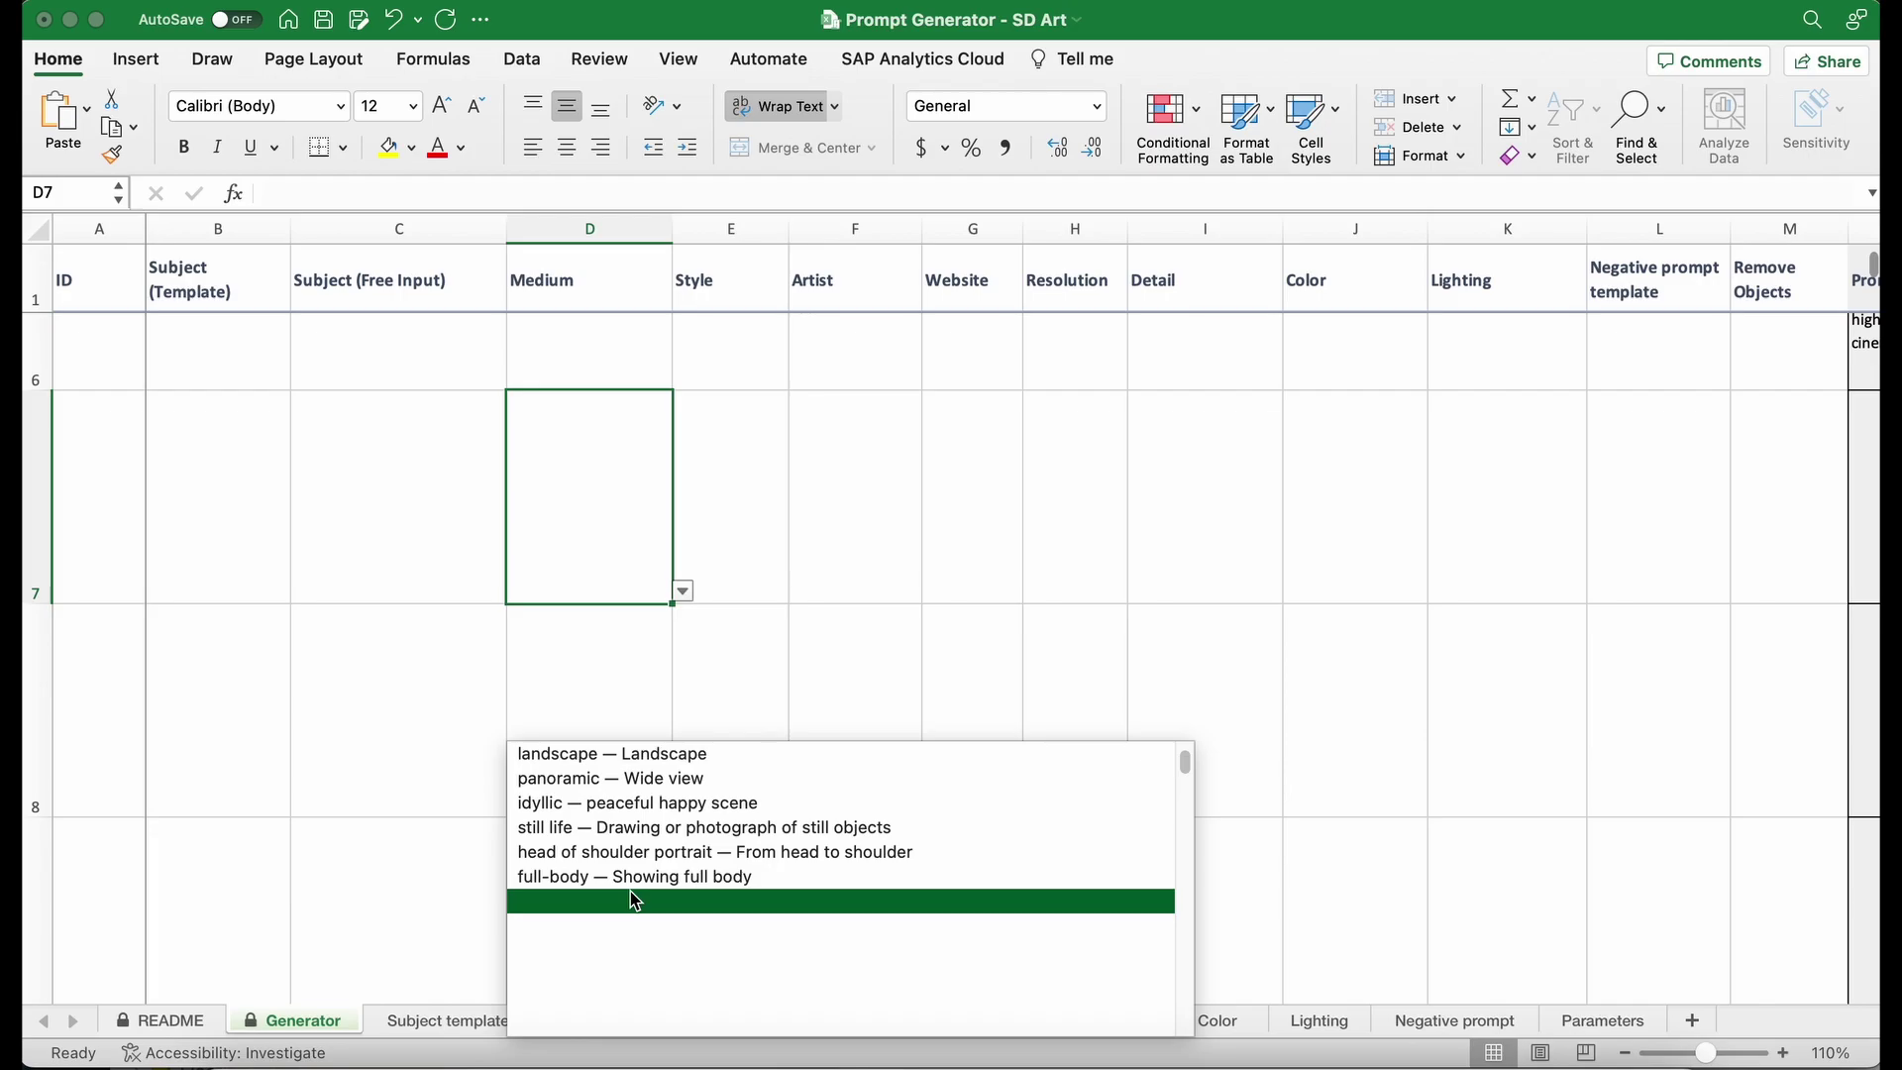
pyautogui.press('Escape')
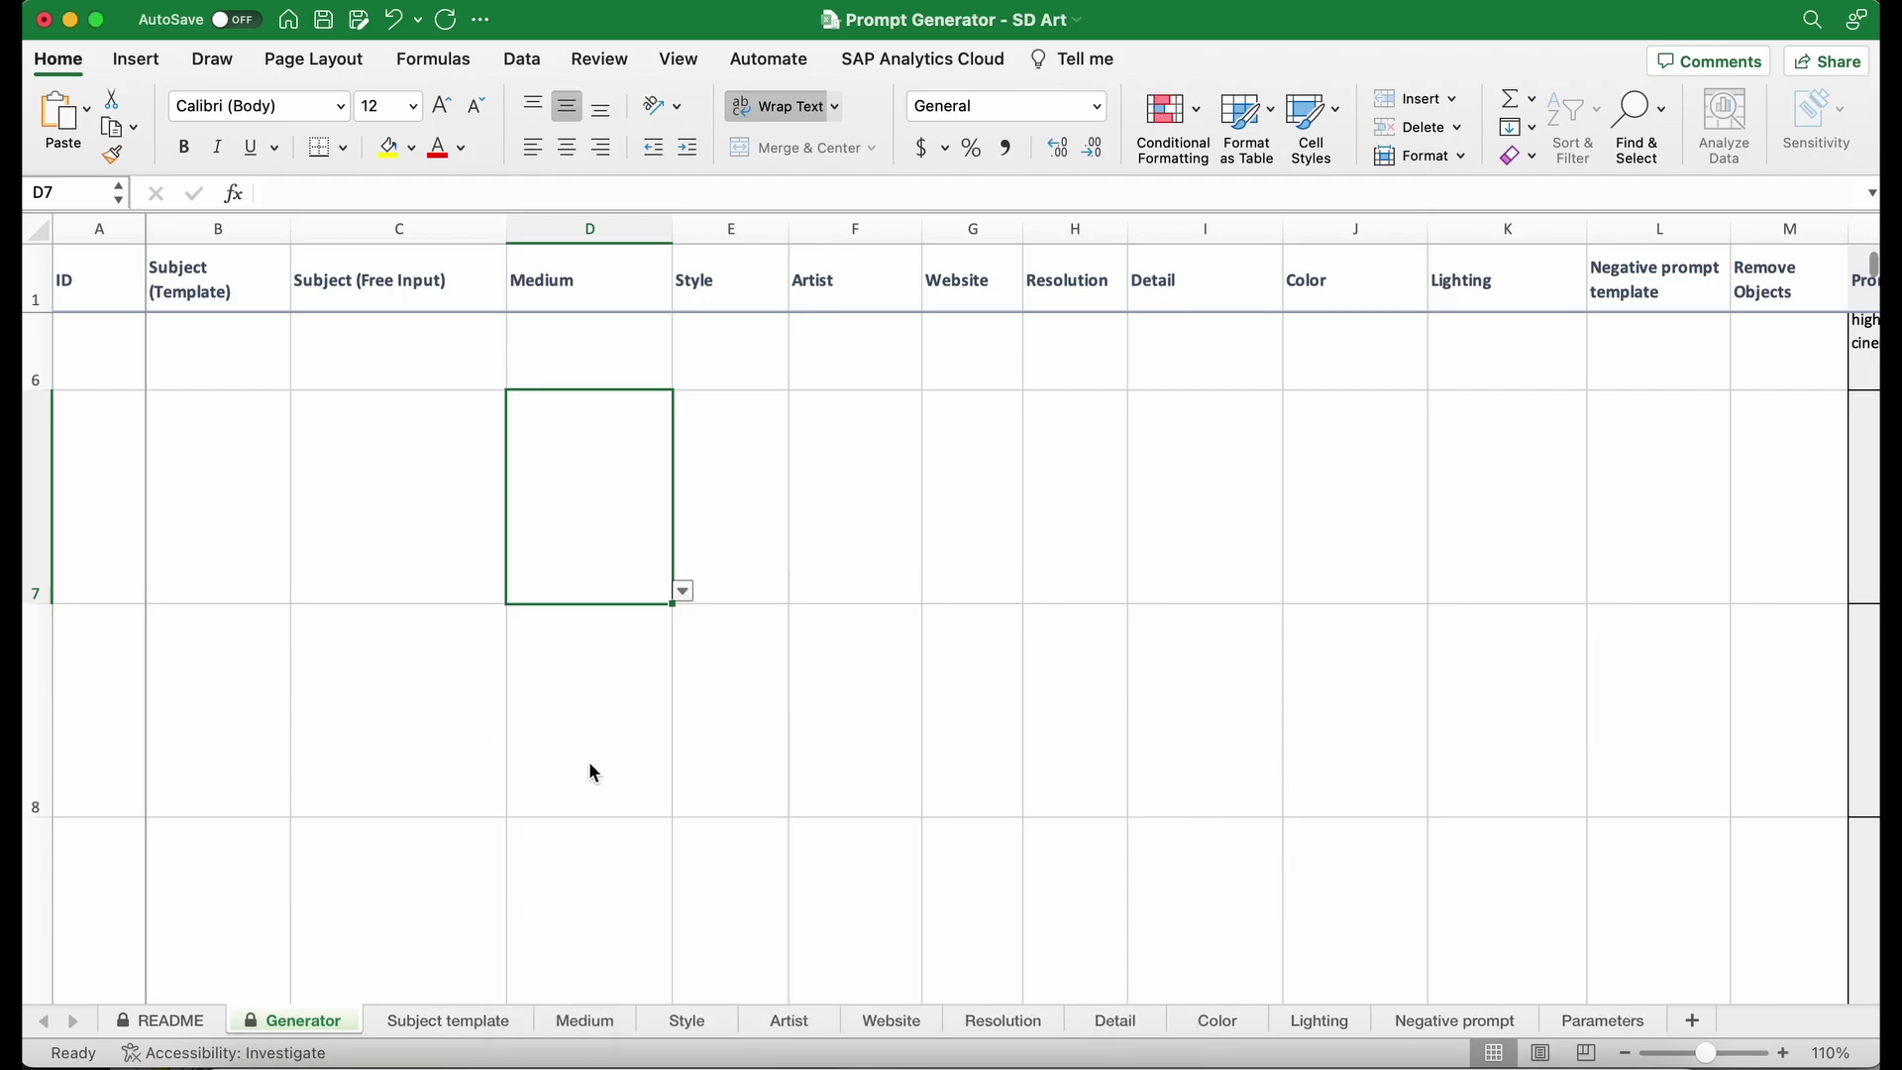
pyautogui.click(600, 1020)
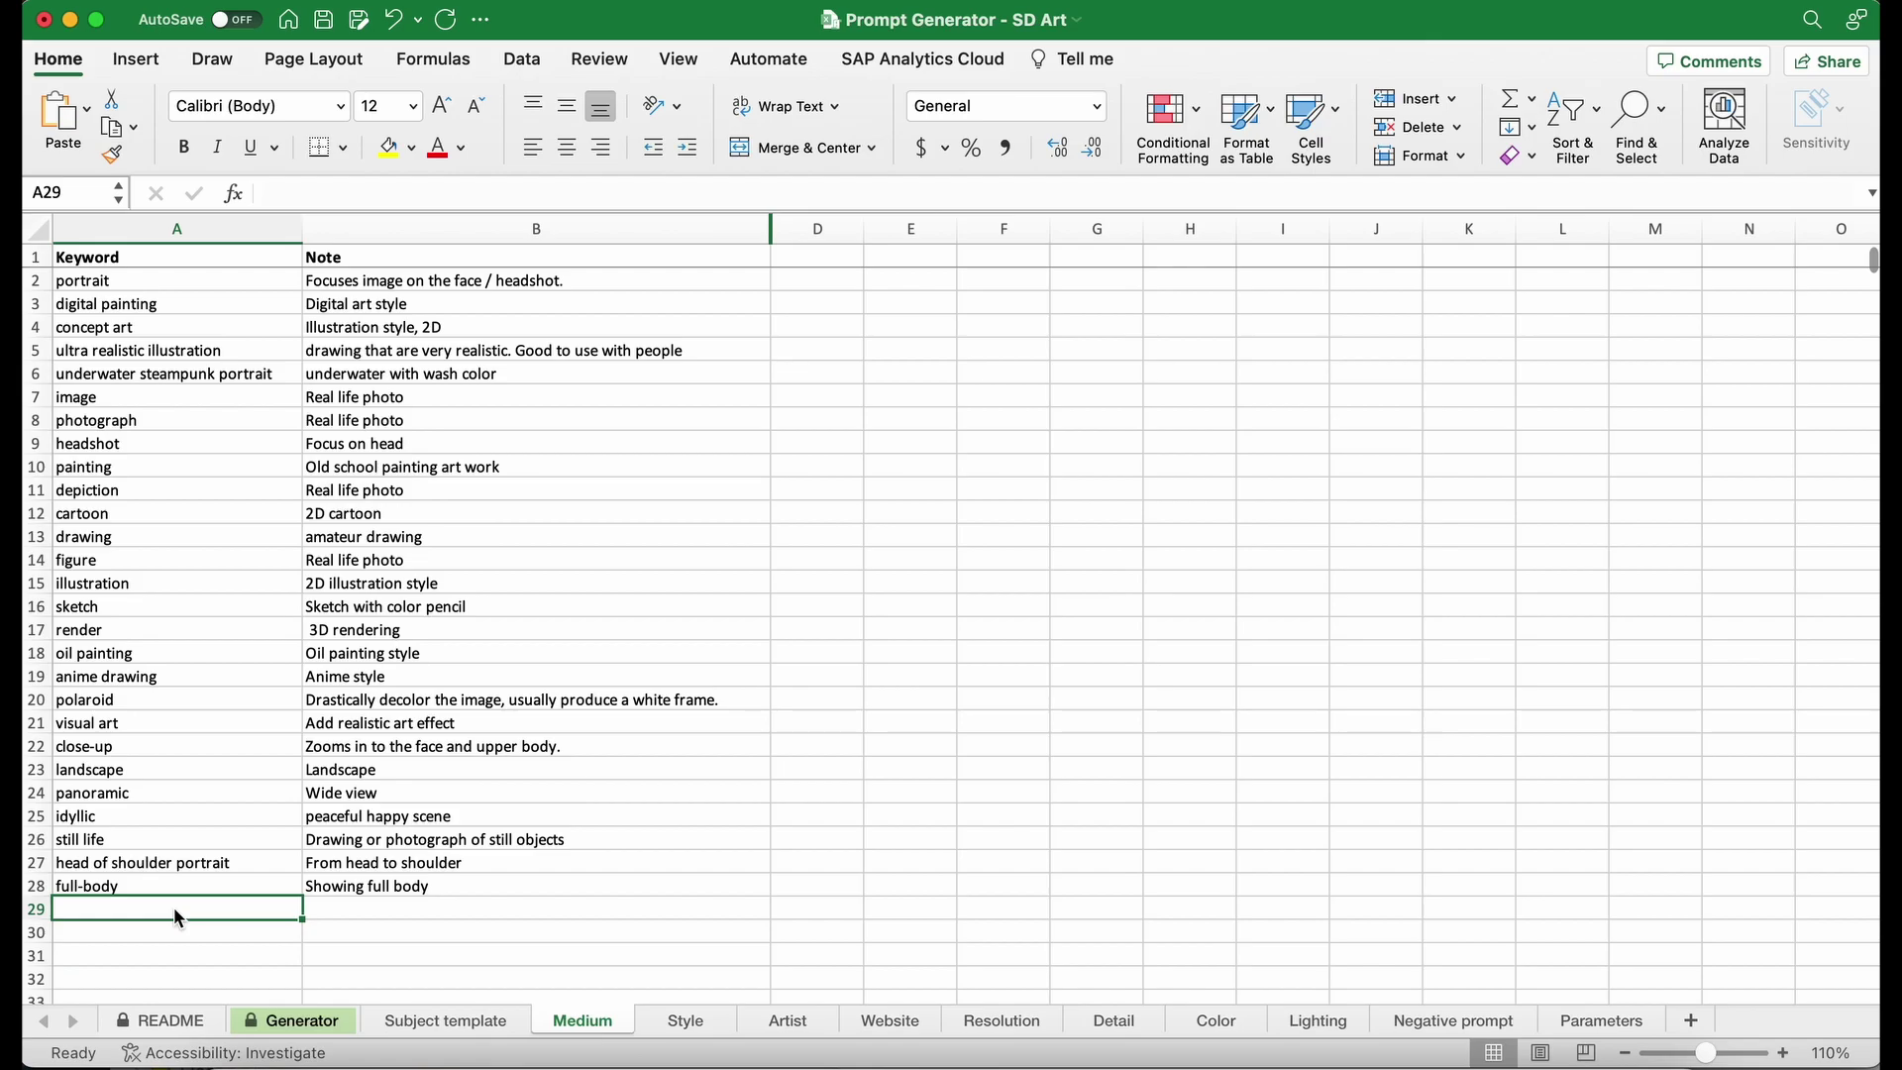
# Step: Enter 'pencil sketch' in A29 with the note 'Showing pencil sketch' in B29
pyautogui.write('p')
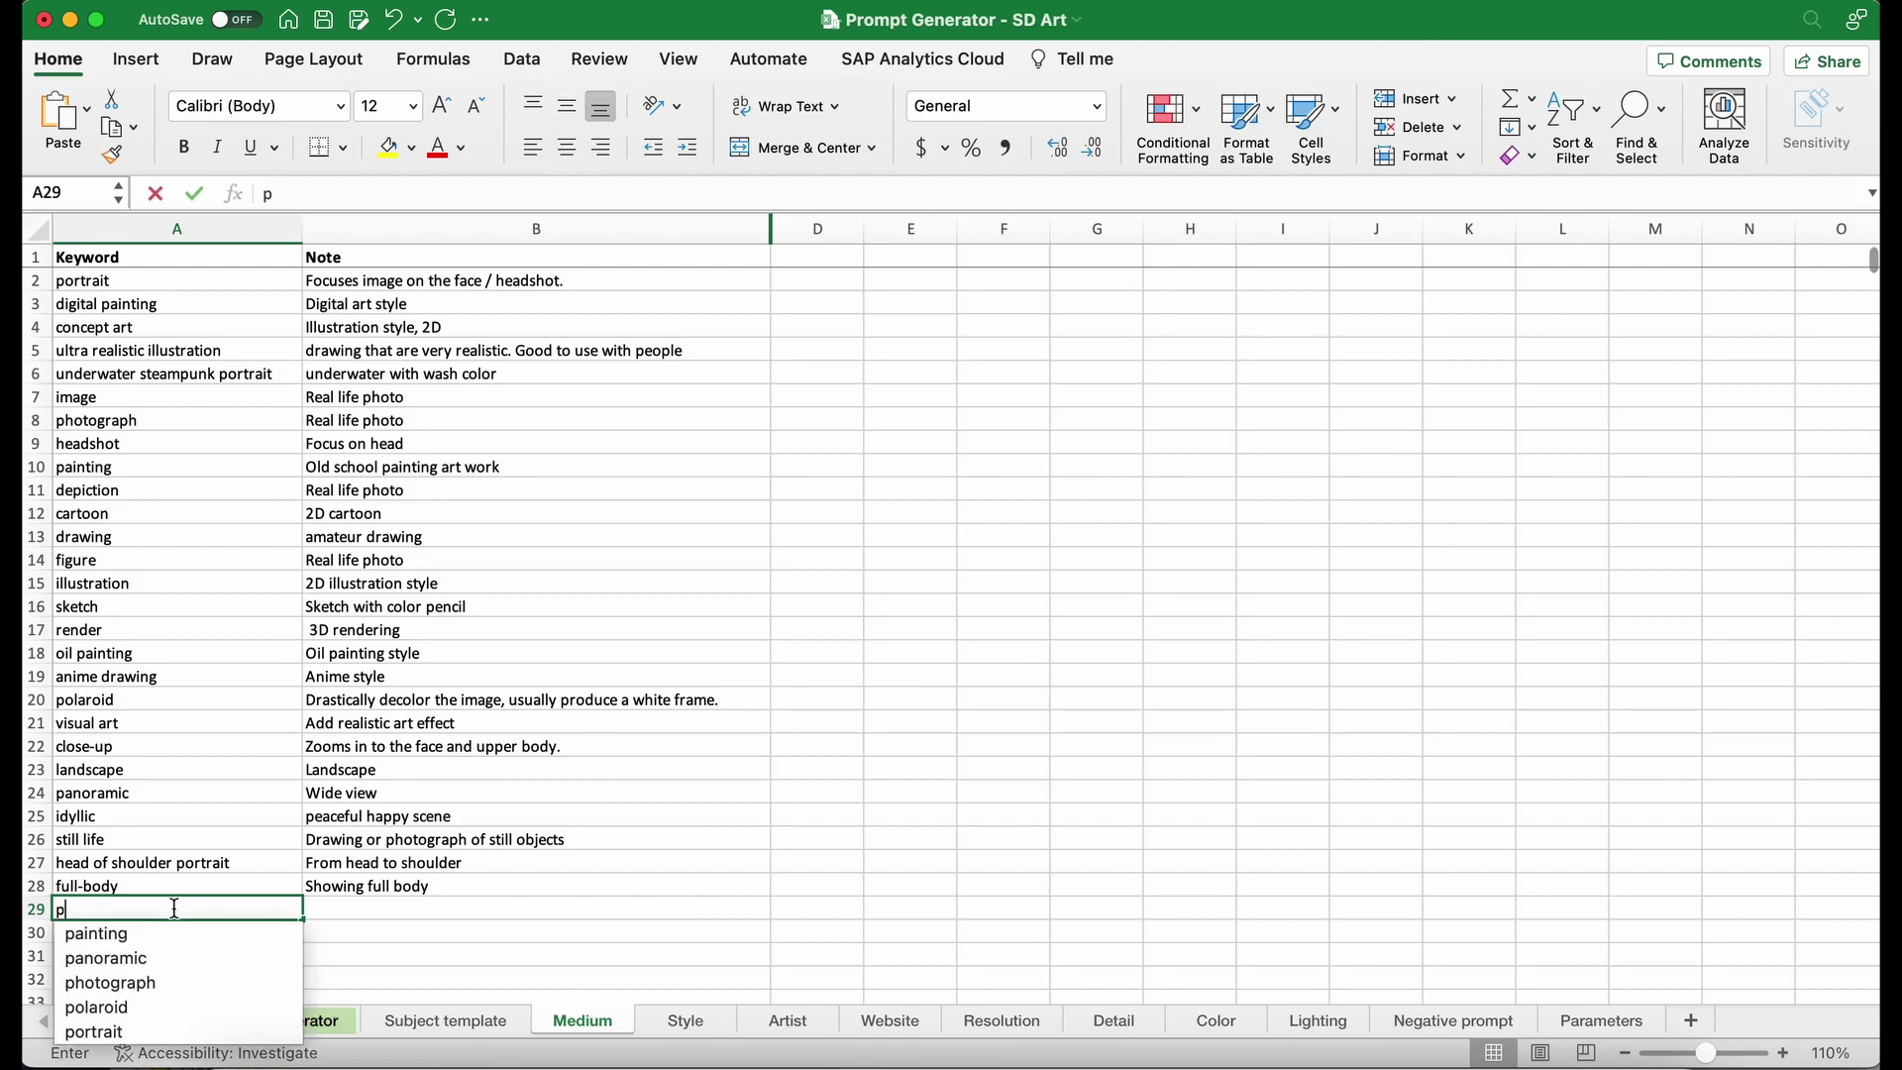
pyautogui.write('encil ske')
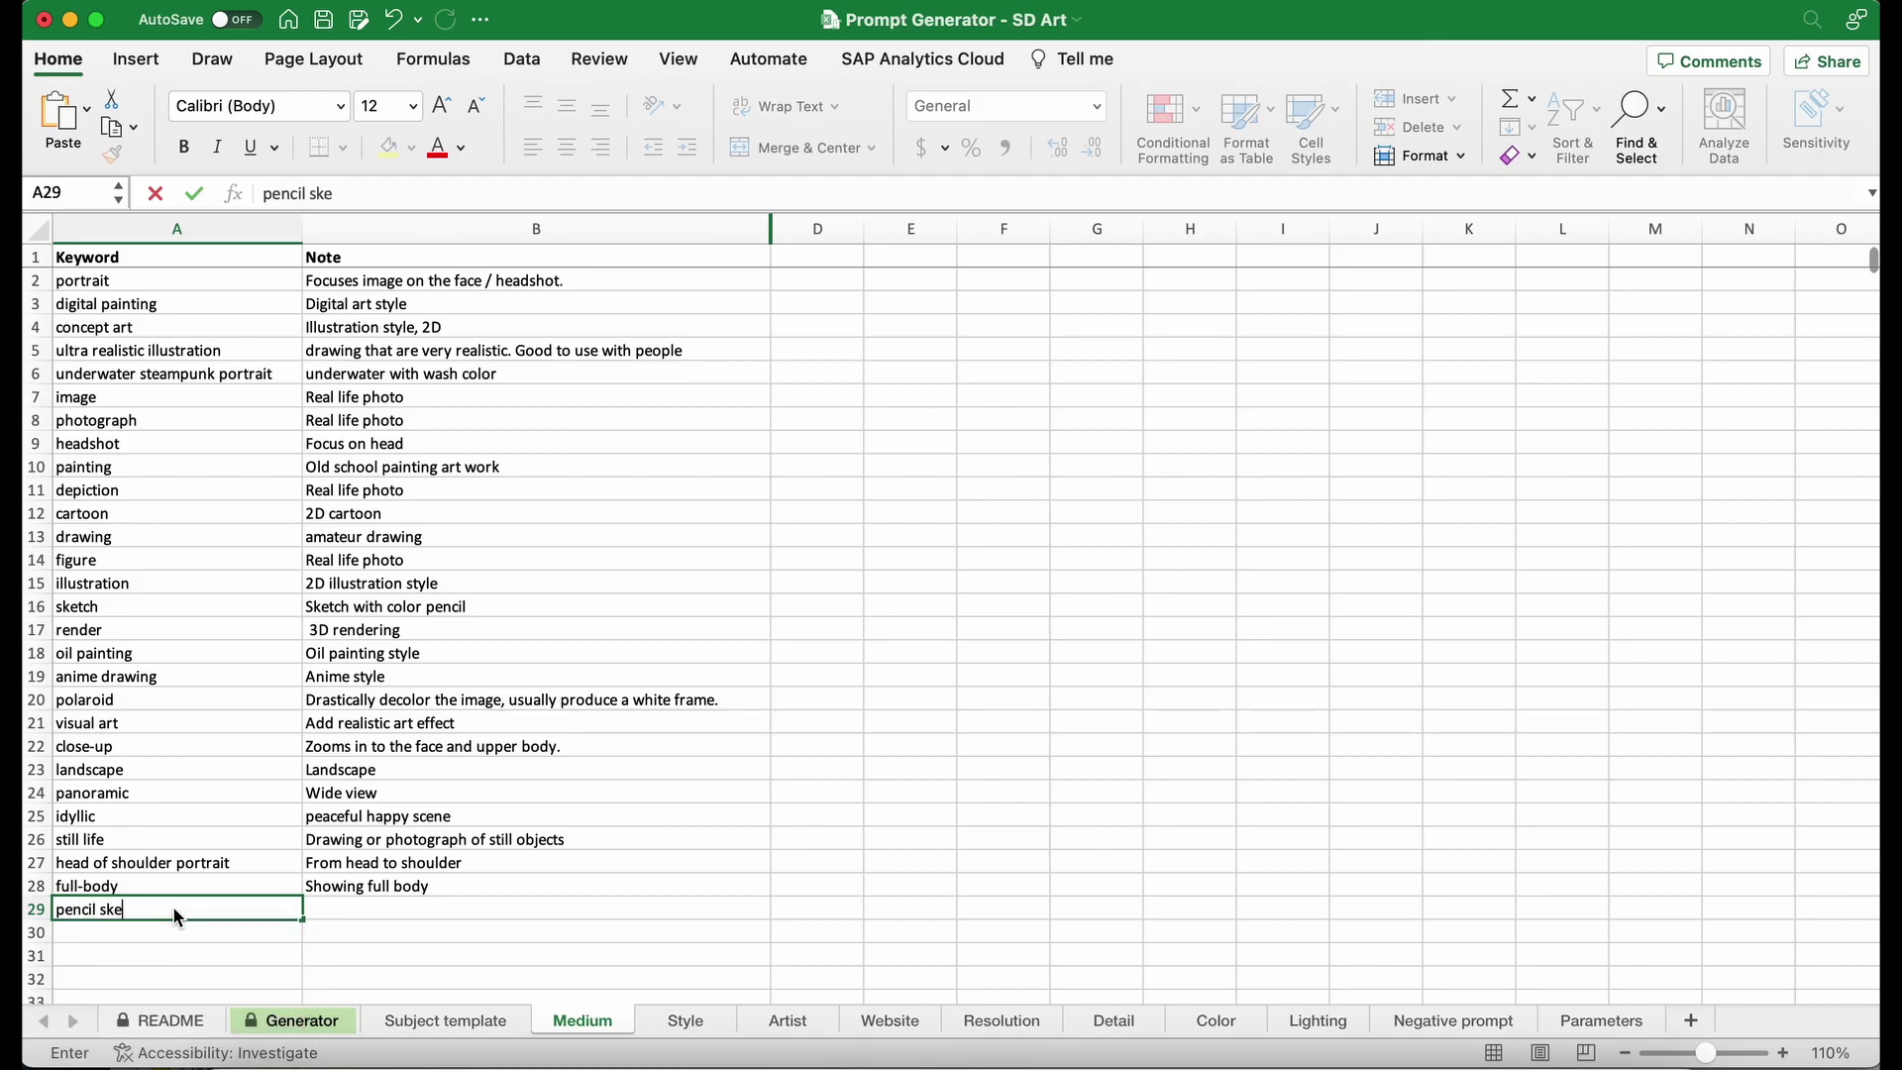
pyautogui.write('tch')
pyautogui.press('Tab')
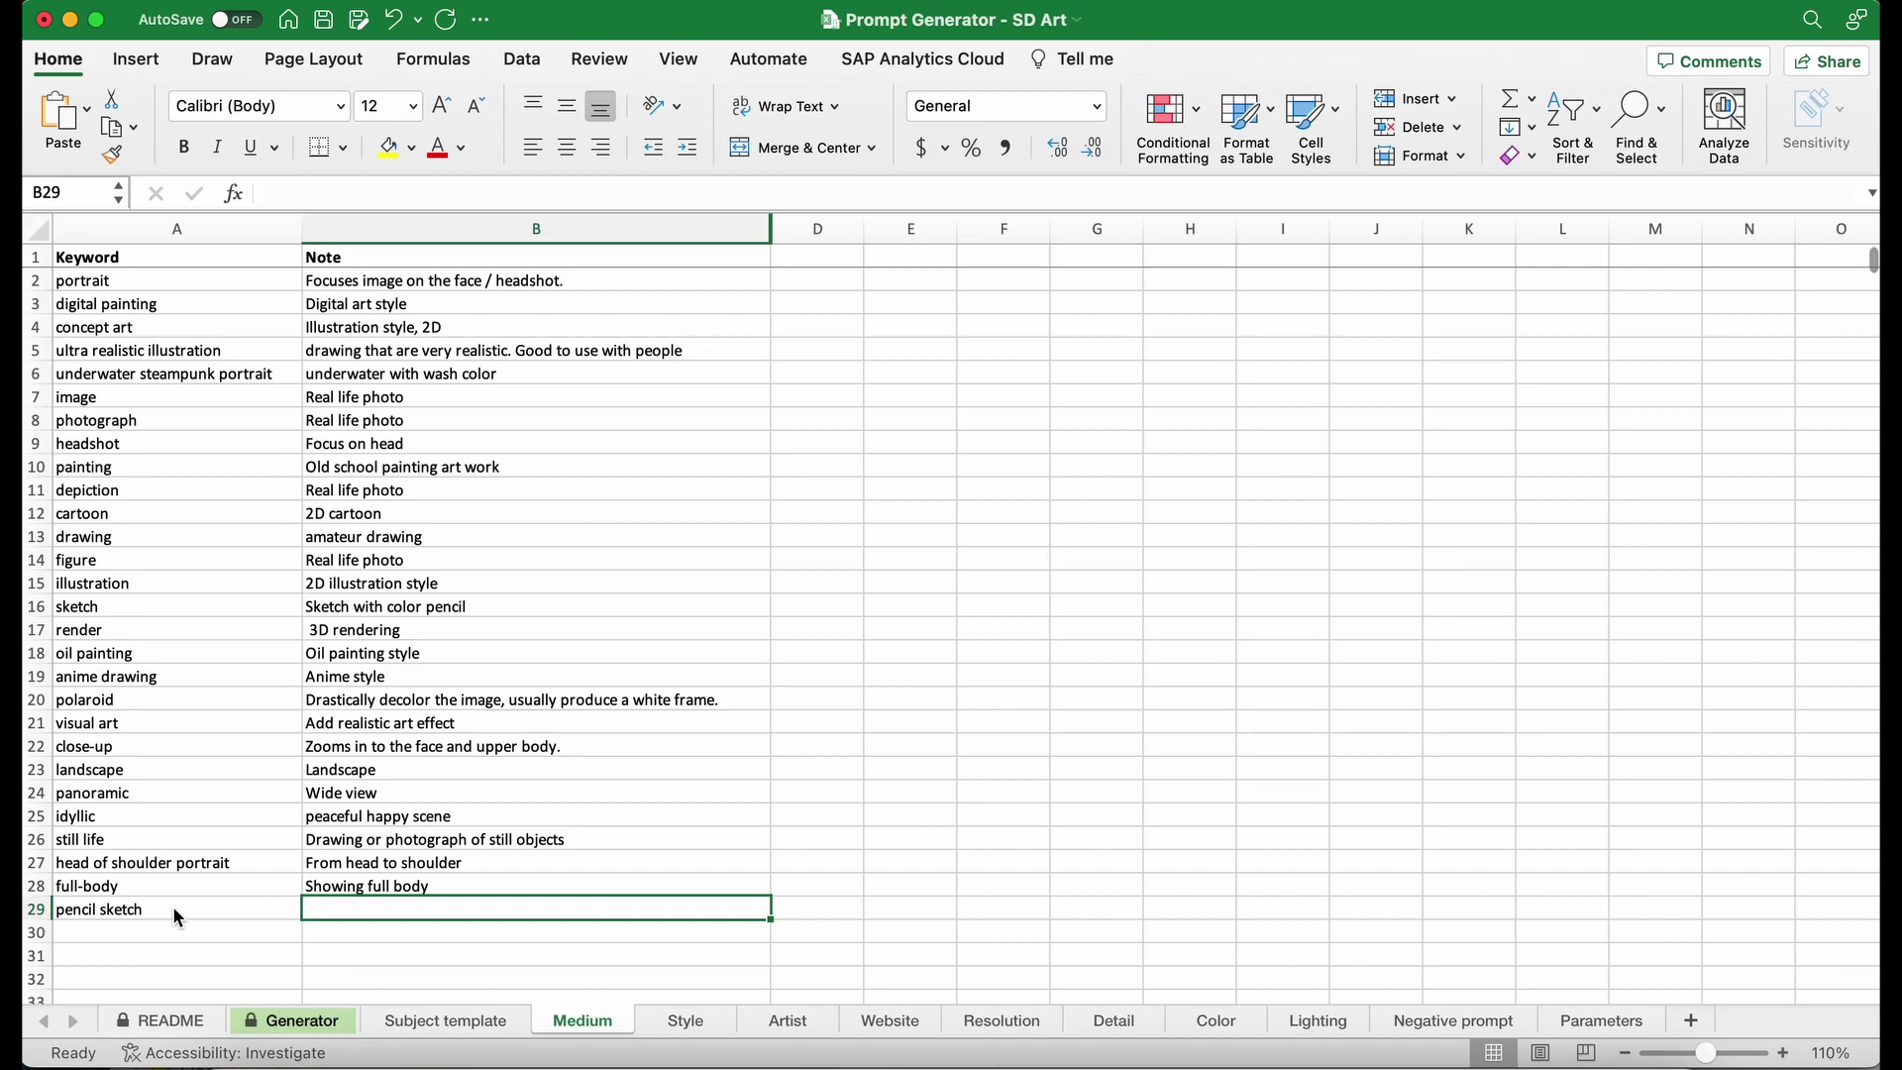
pyautogui.write('S')
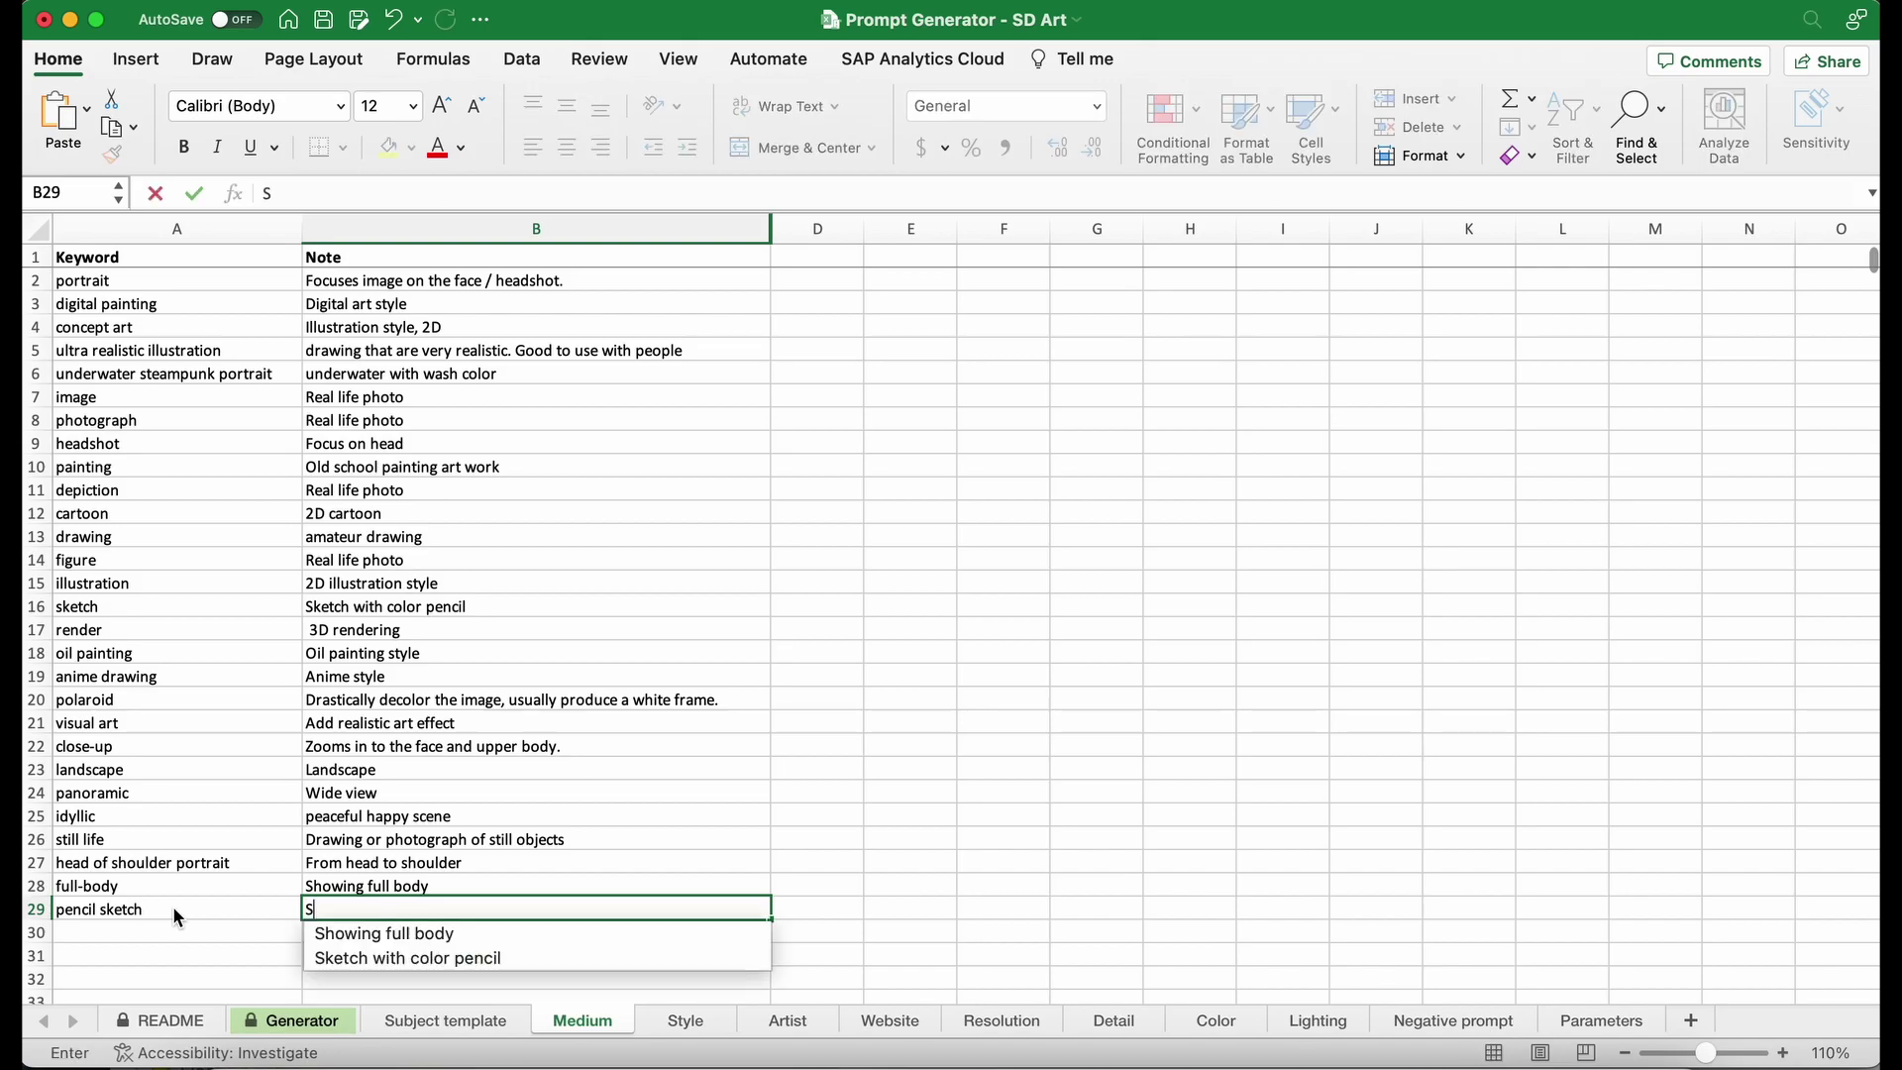
pyautogui.write('howing ')
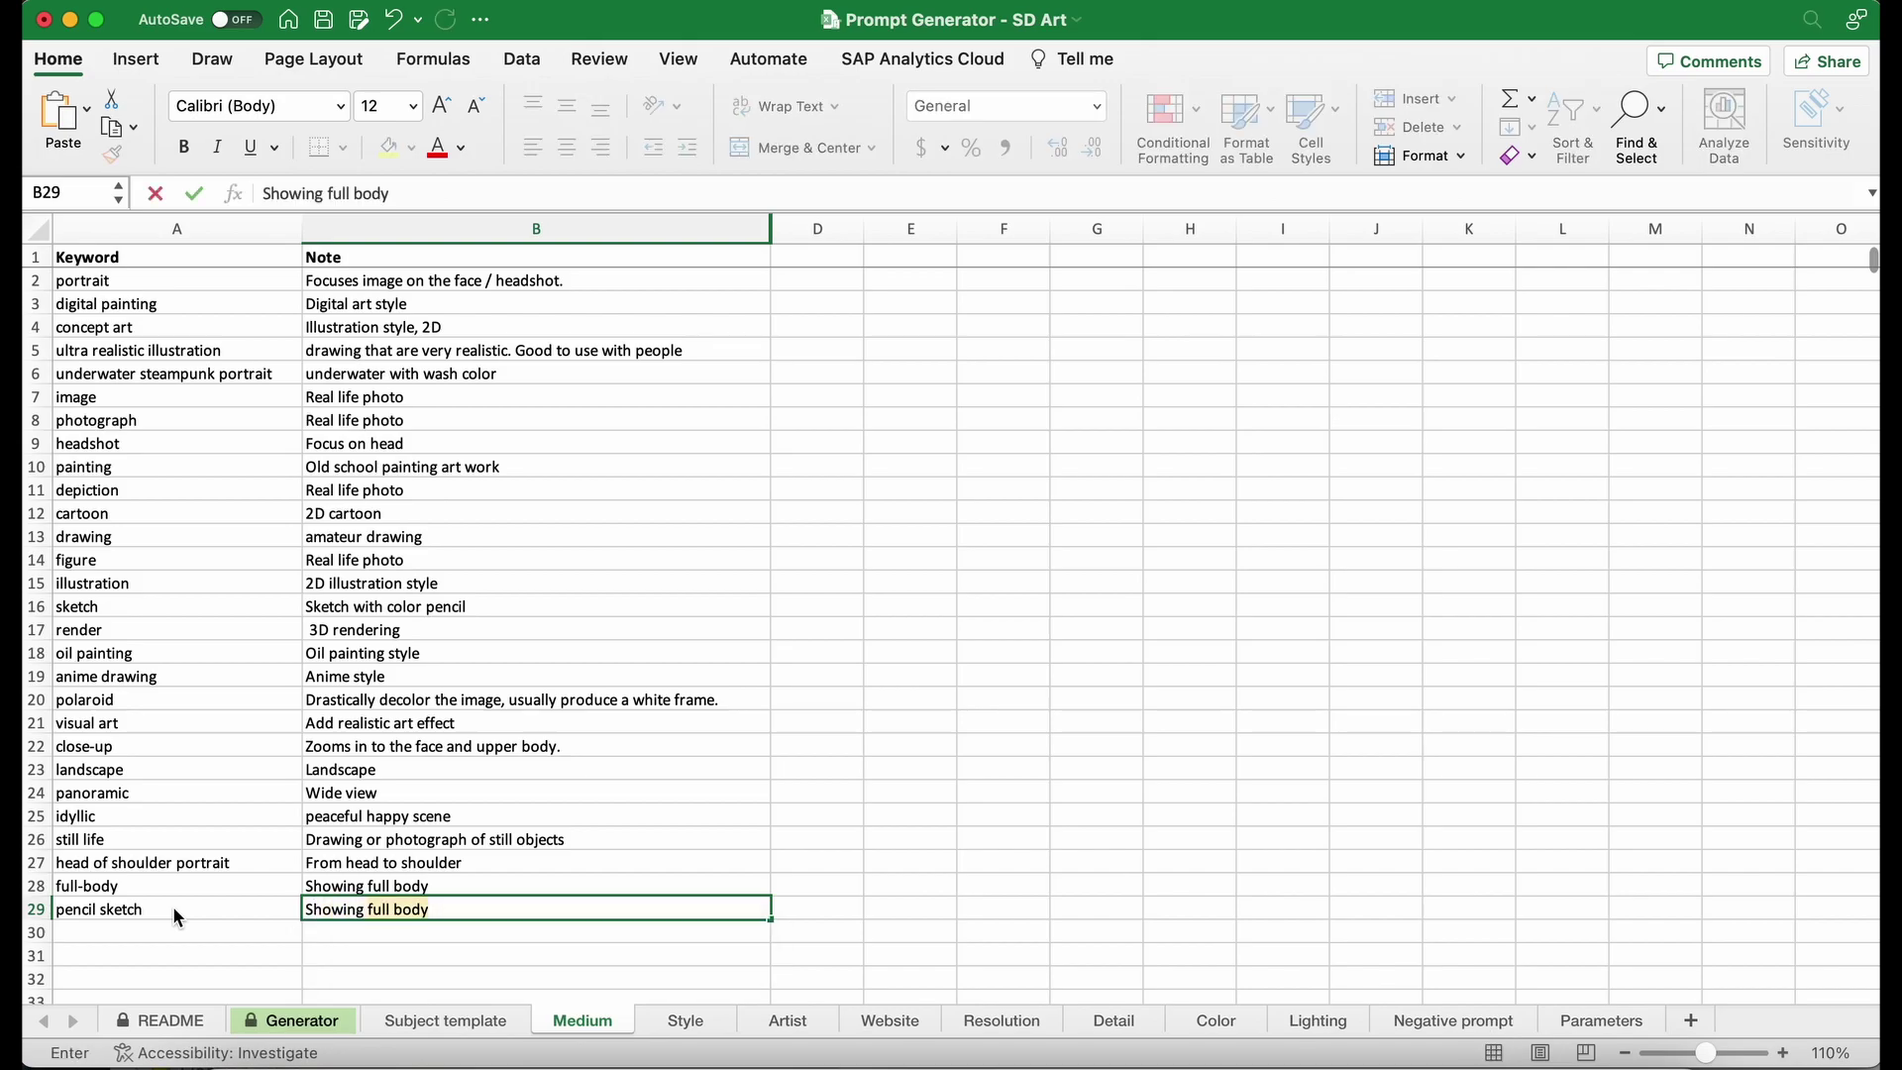
pyautogui.write('pencil sketch')
pyautogui.press('Return')
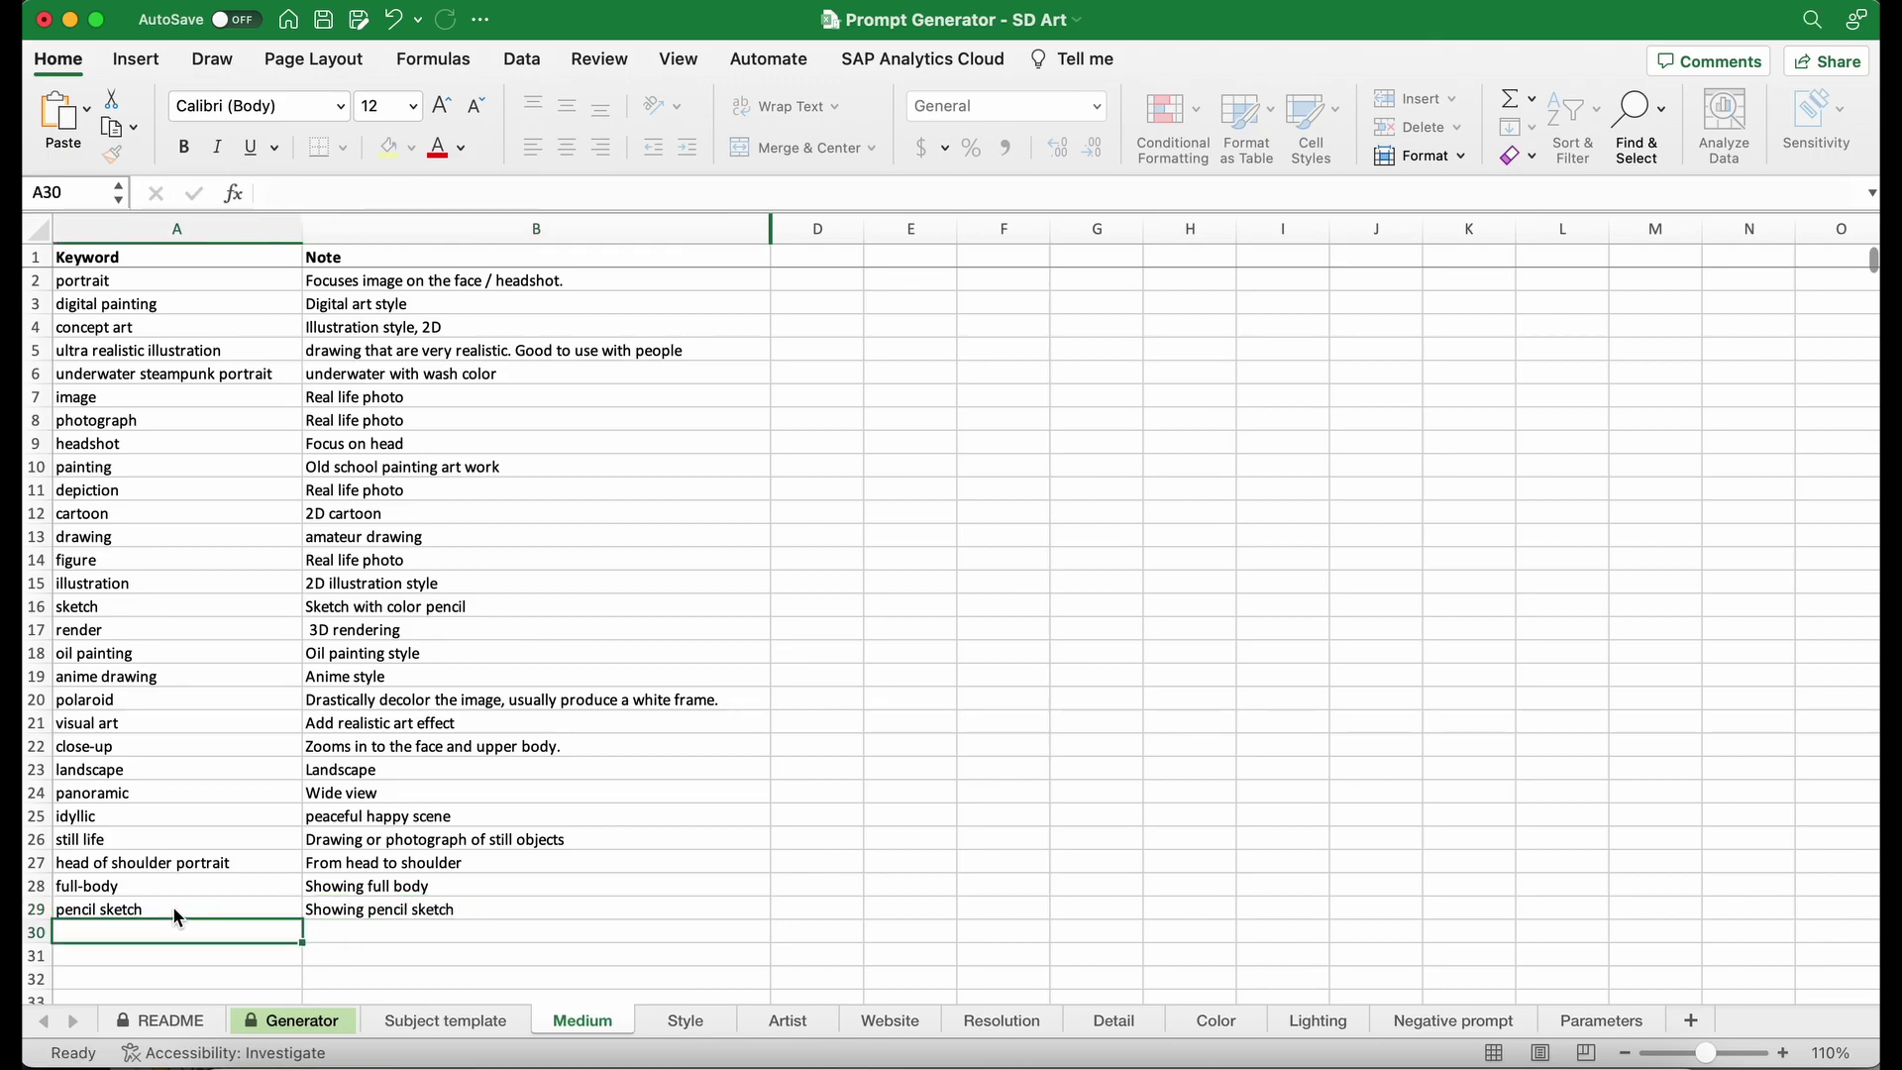
# Step: On the Generator sheet, pick pencil sketch from D7's Medium dropdown
pyautogui.click(303, 1016)
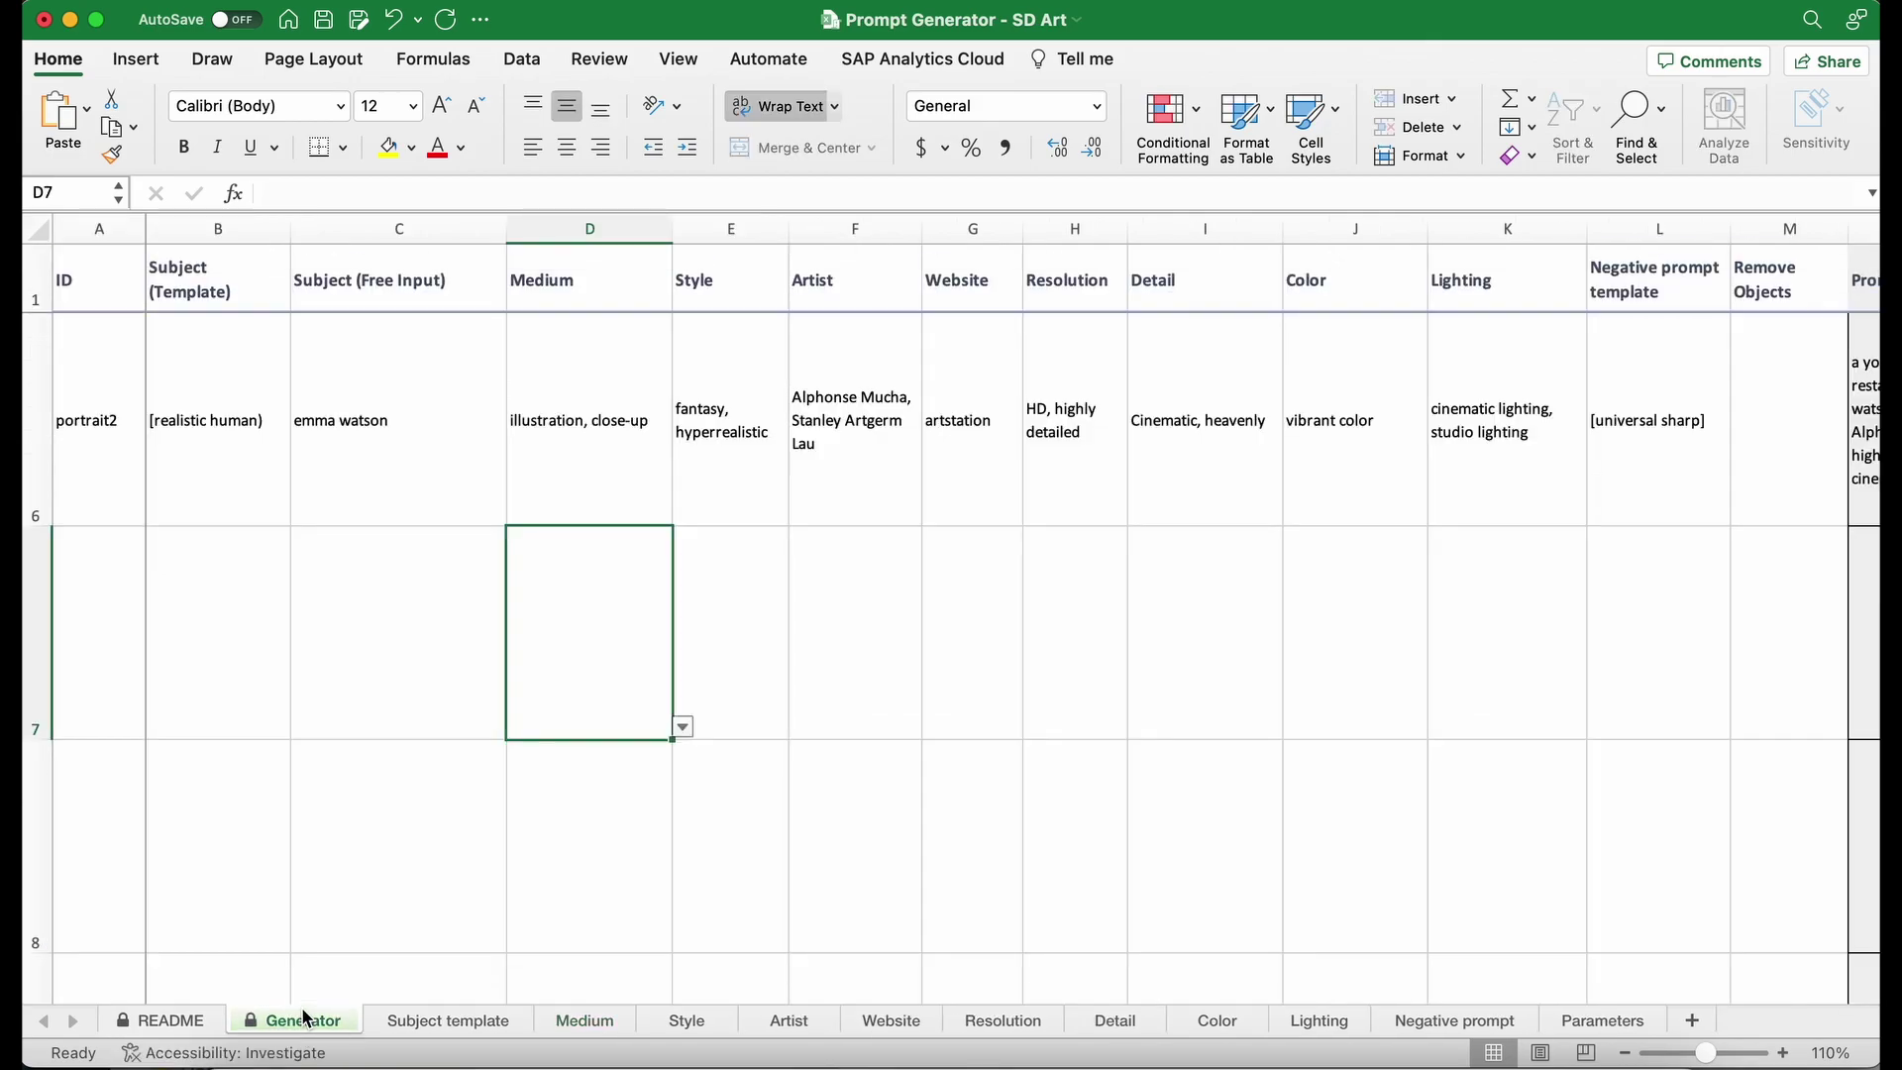
pyautogui.click(683, 727)
pyautogui.scroll(-3, 699, 872)
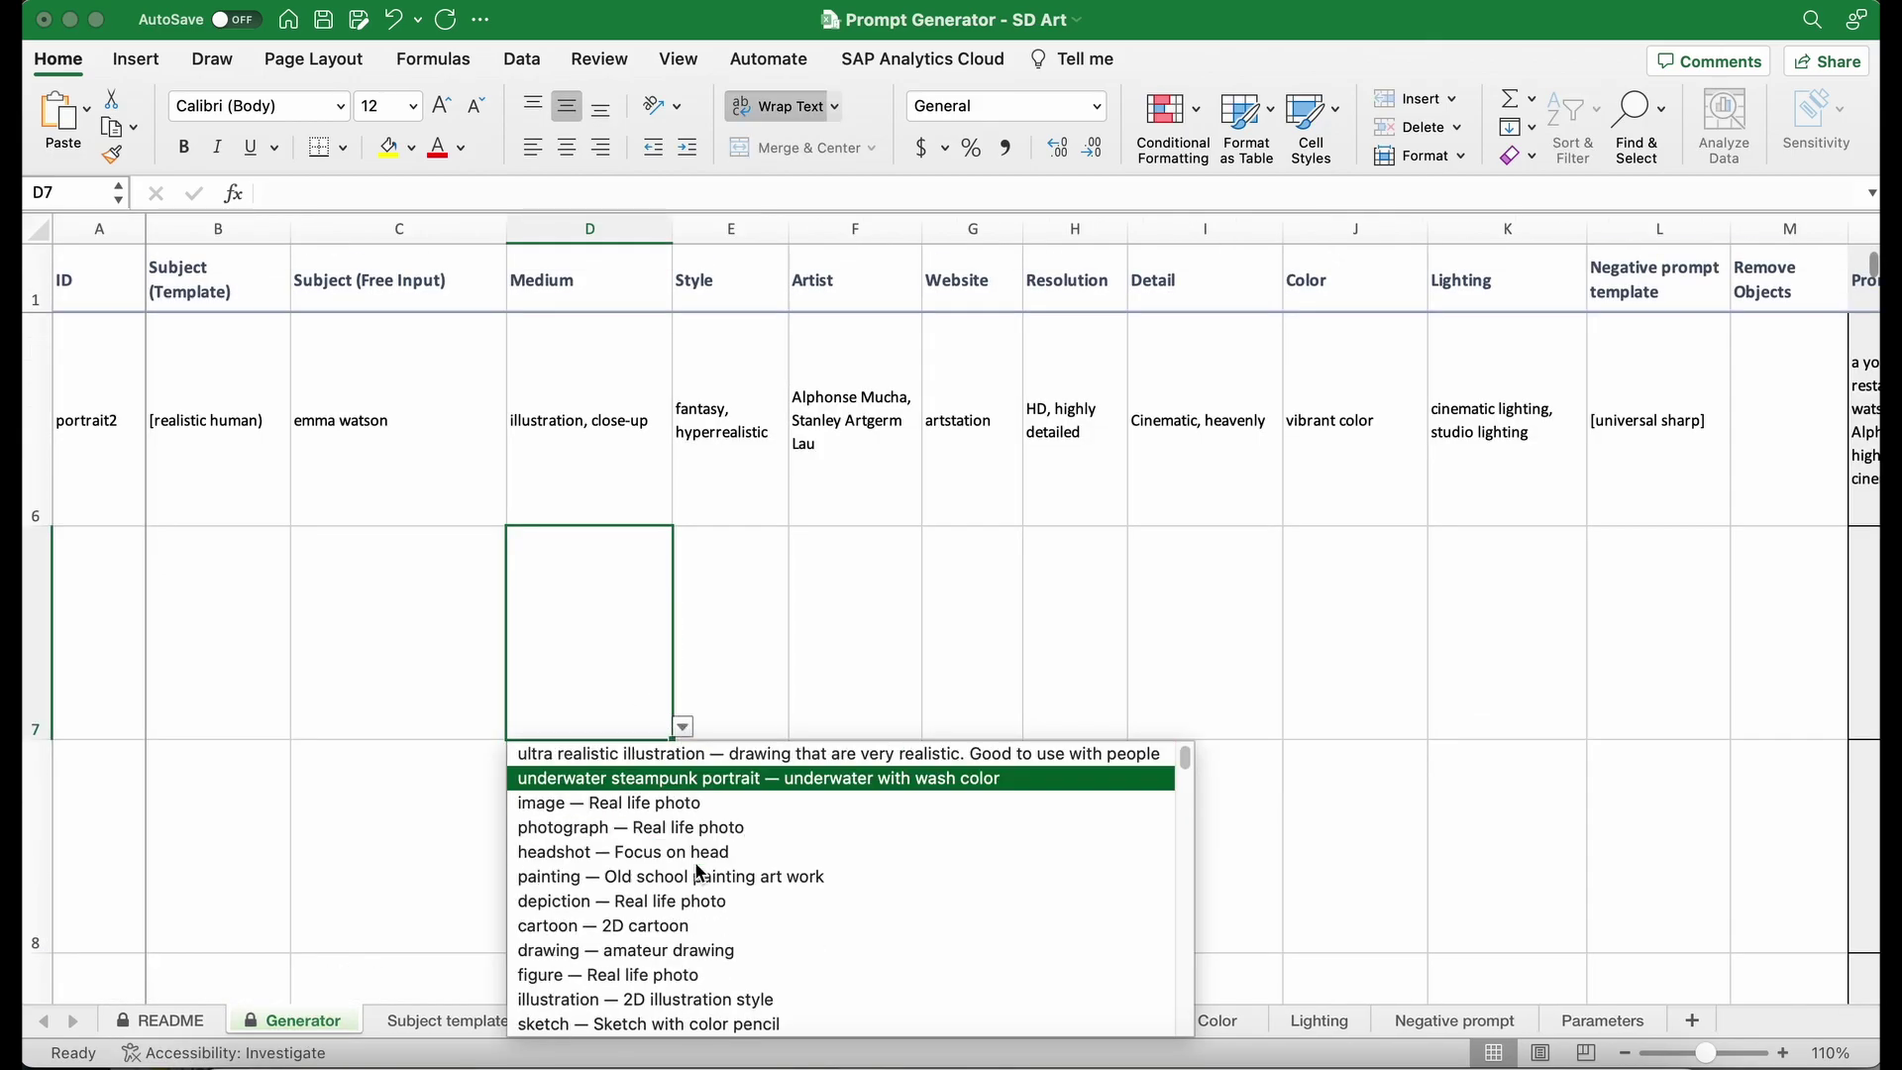
pyautogui.scroll(-10, 696, 867)
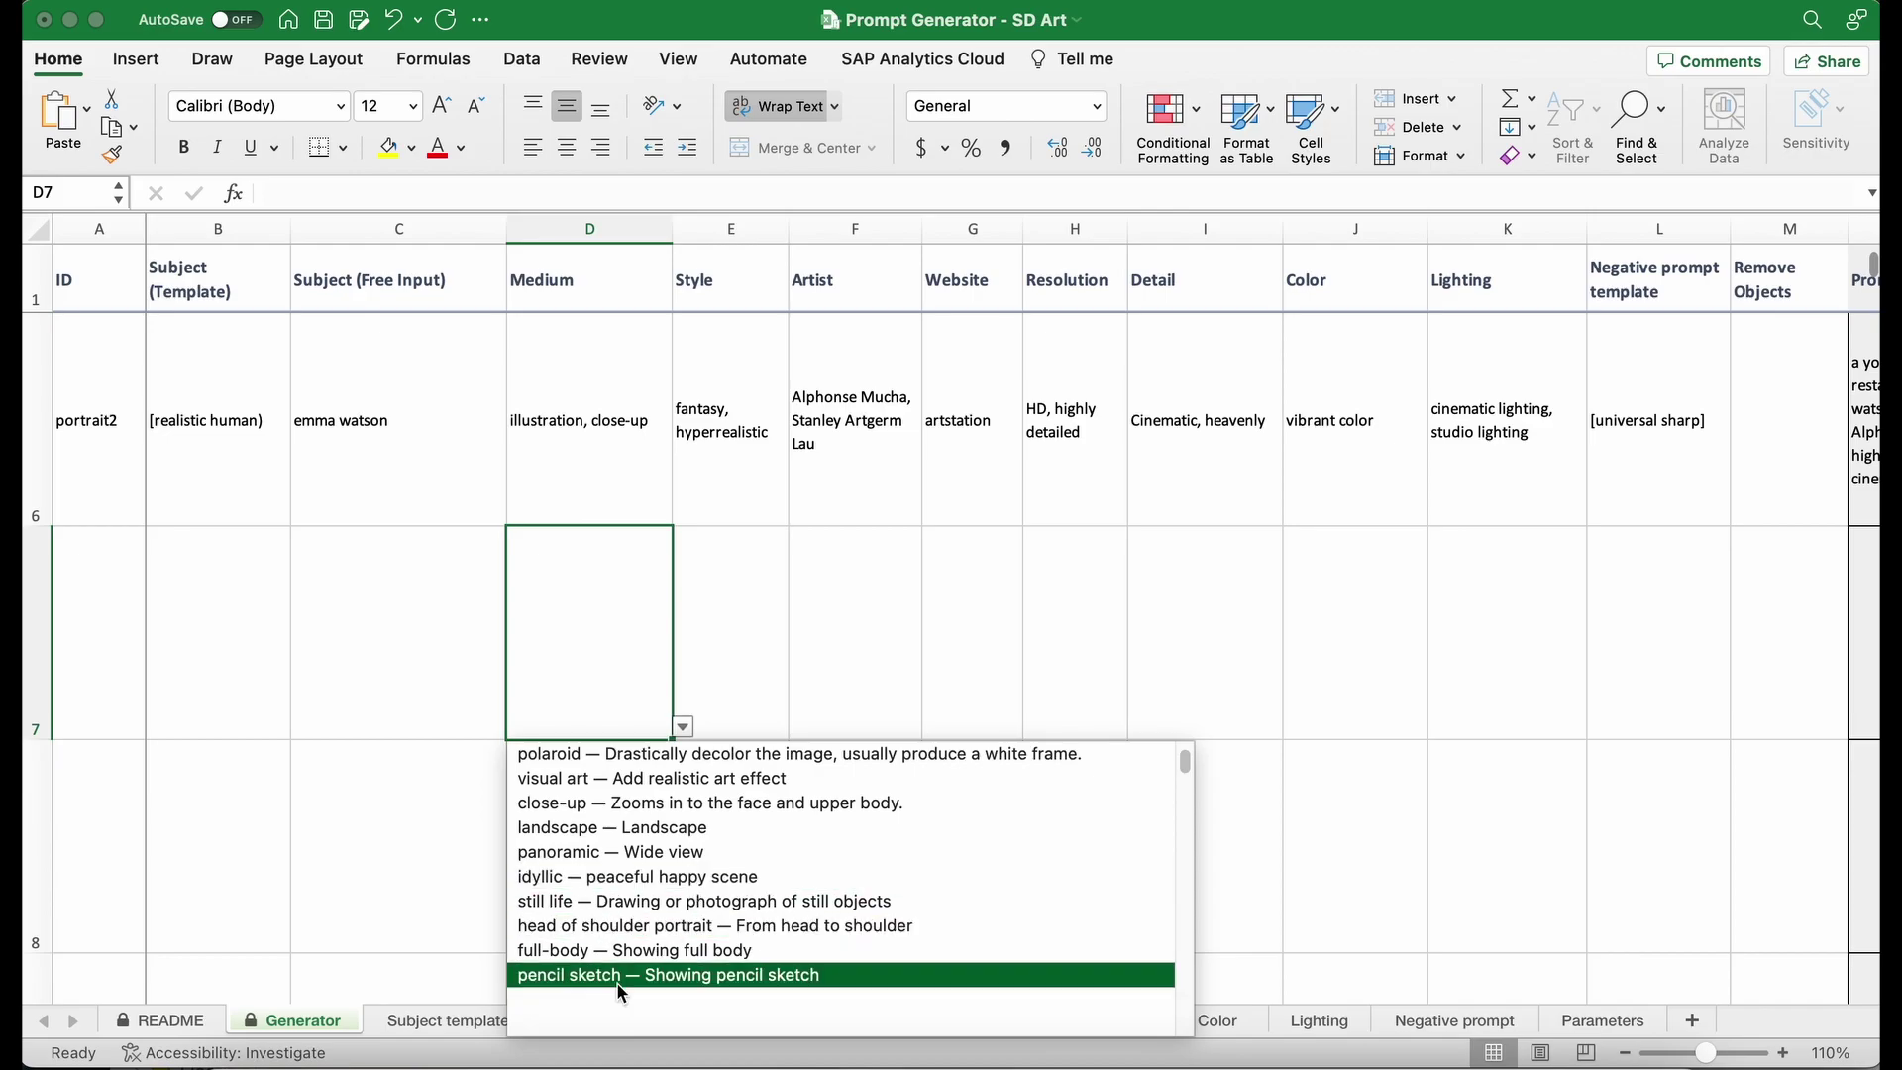
pyautogui.click(618, 976)
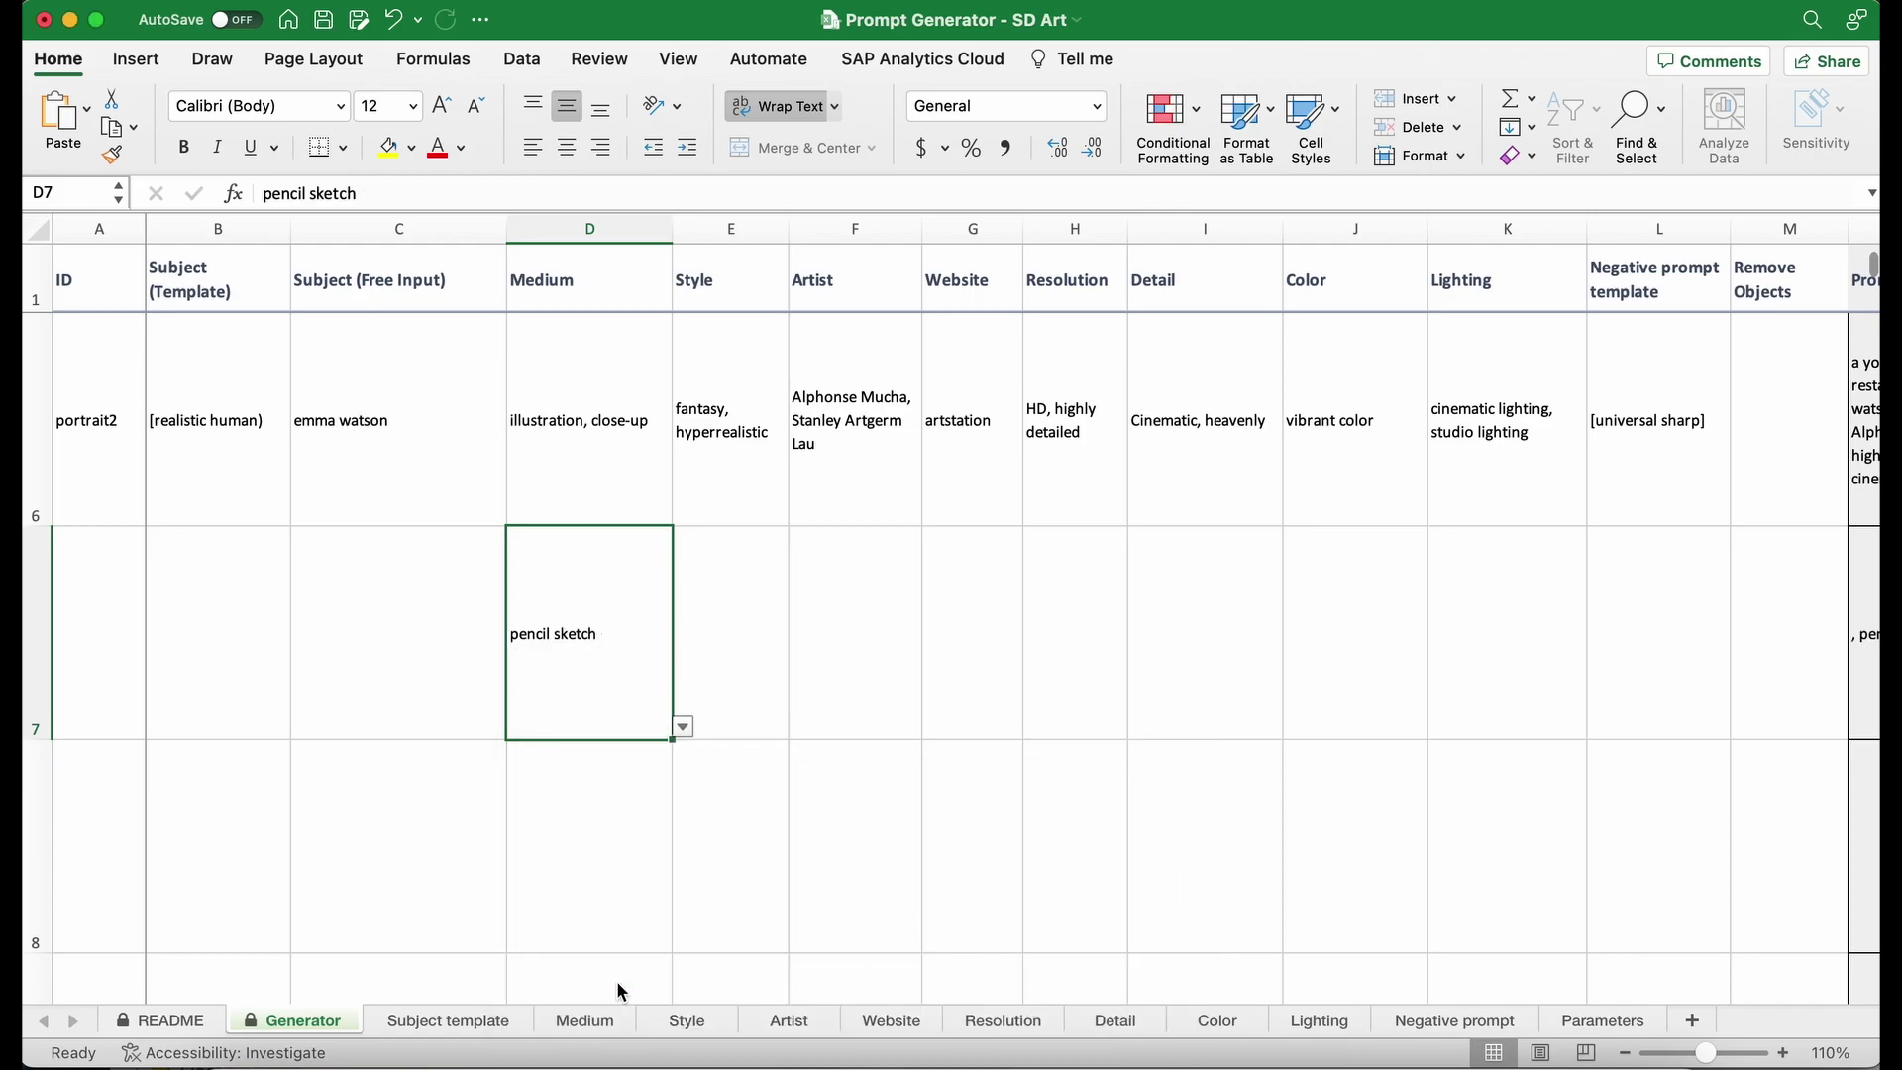